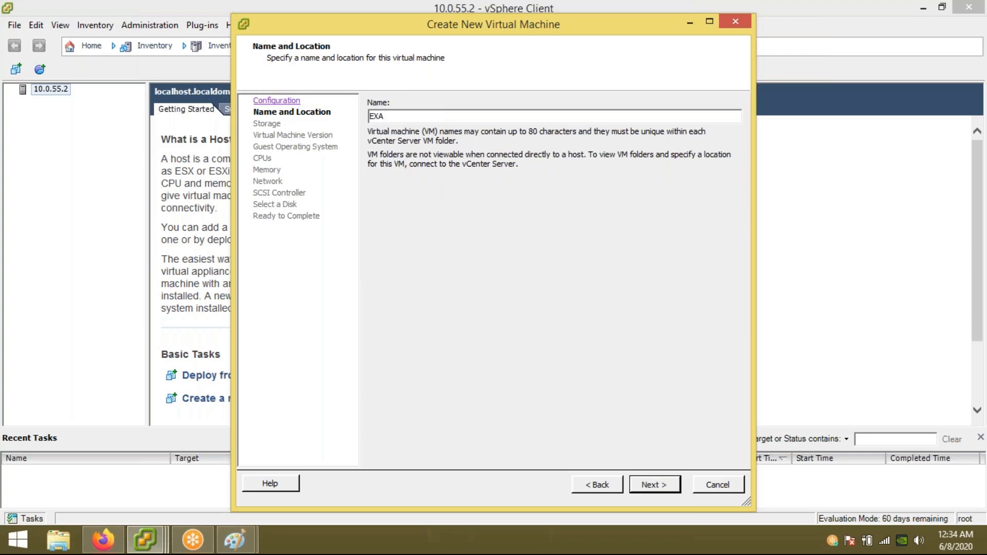
Step: Name the virtual machine Exam and accept the default storage and VM version
key(BackSpace)
key(BackSpace)
text(xam)
click(657, 493)
click(655, 494)
click(653, 495)
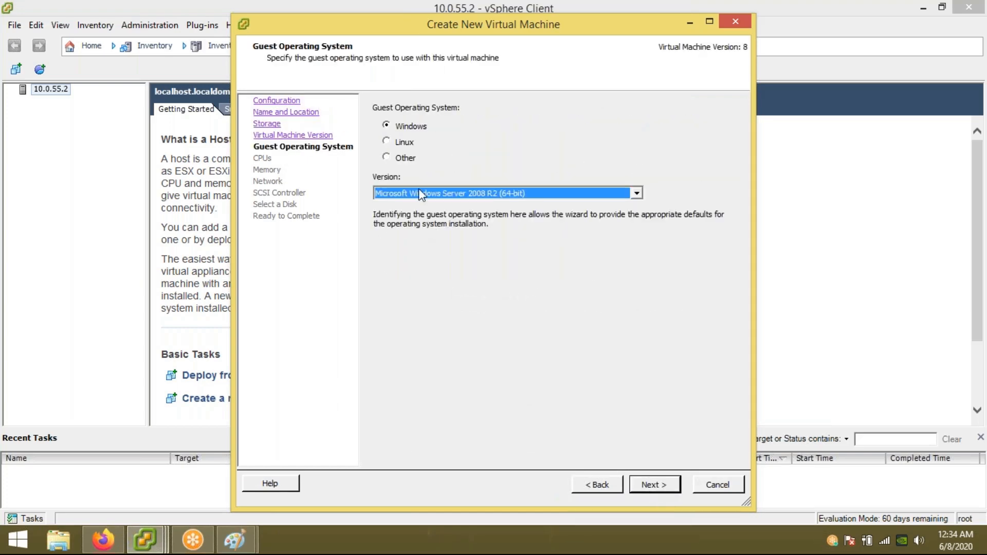
Step: Choose Other (32-bit) as guest OS and keep default CPU, memory and network settings
click(407, 159)
click(414, 196)
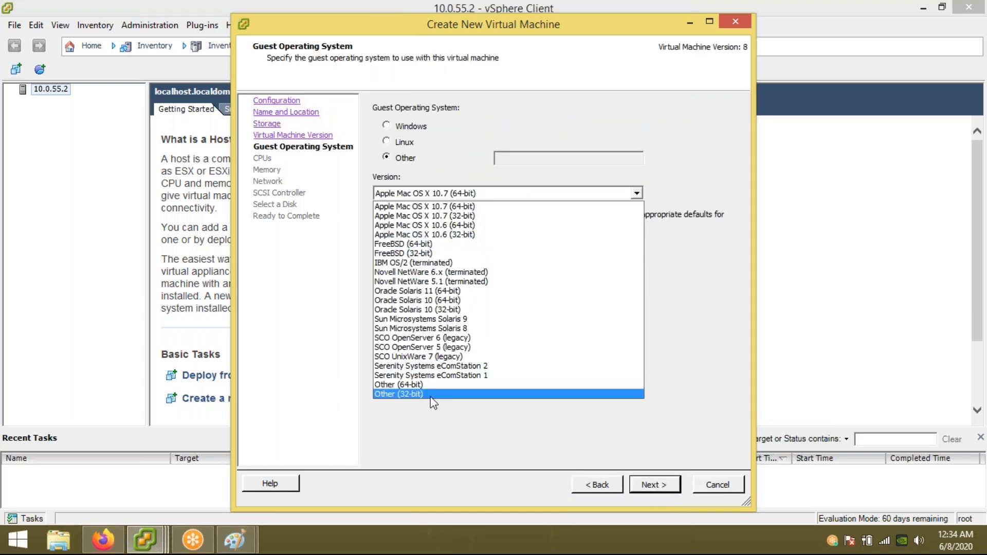
click(432, 394)
click(654, 486)
click(654, 486)
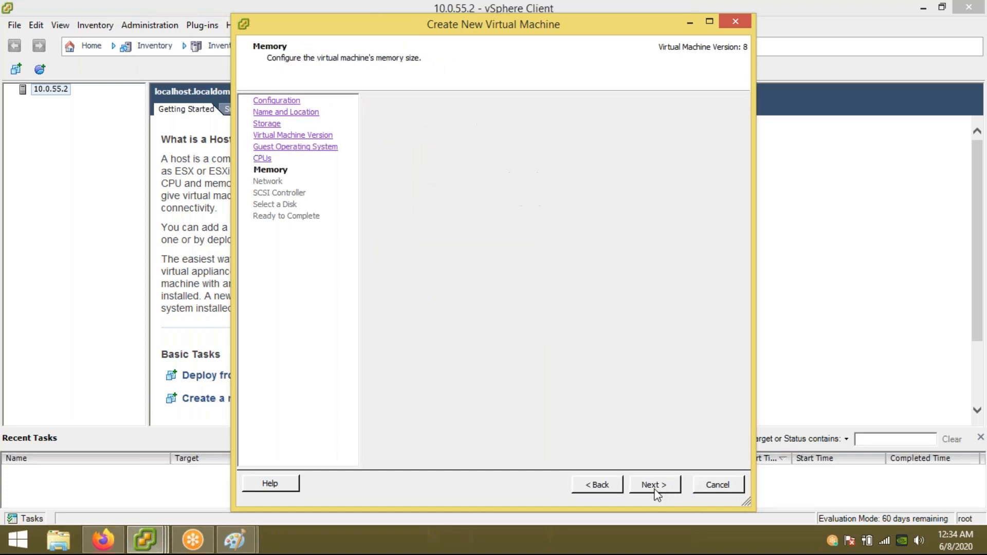
click(654, 486)
click(654, 486)
click(654, 486)
click(654, 485)
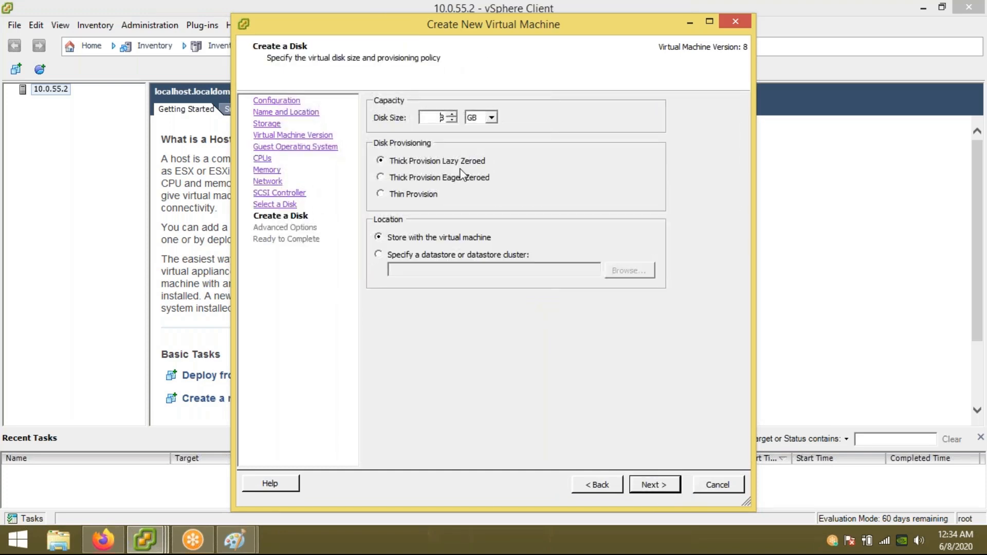
Step: Give the new disk a 16 MB thin-provisioned size and finish creating the VM
key(BackSpace)
text(16)
key(Tab)
key(Up)
click(394, 199)
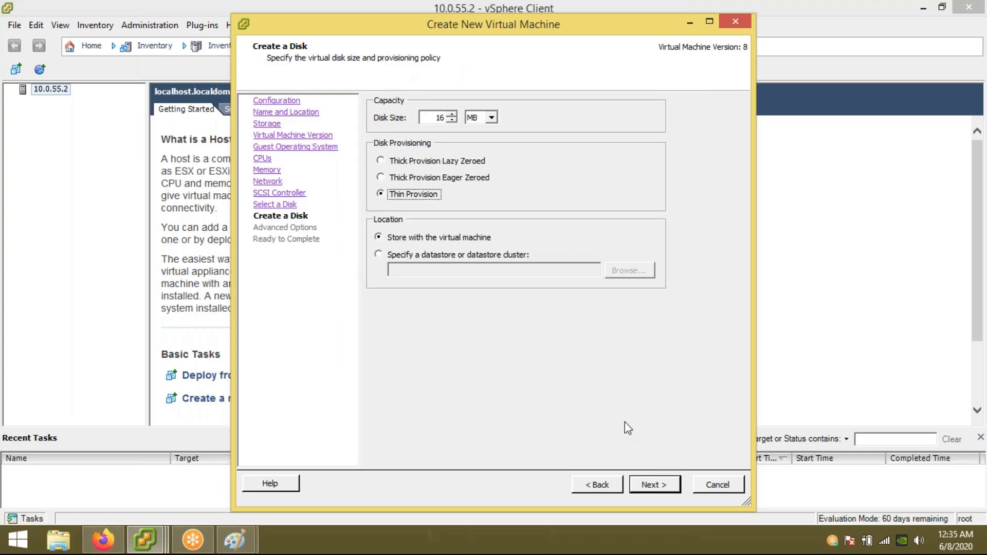
click(649, 486)
click(649, 486)
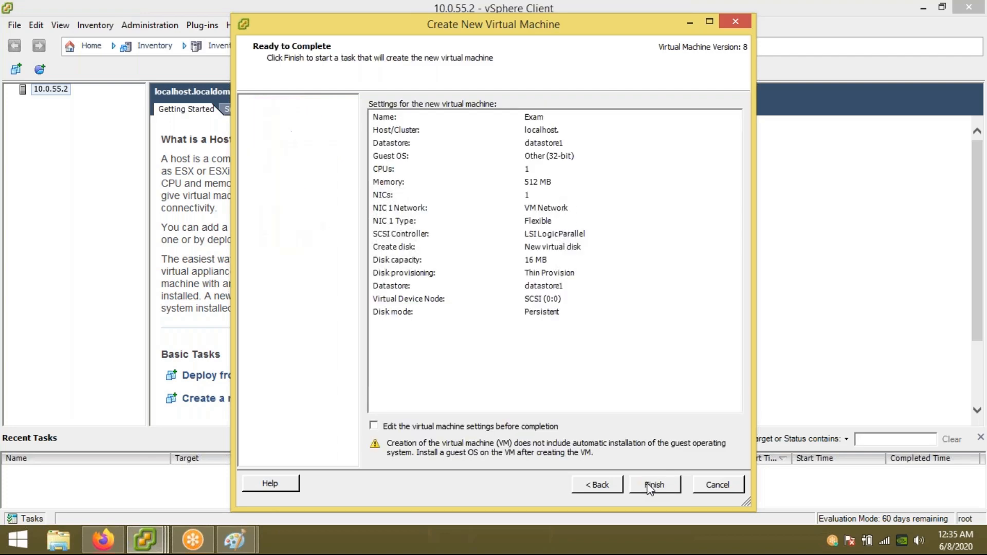
click(650, 487)
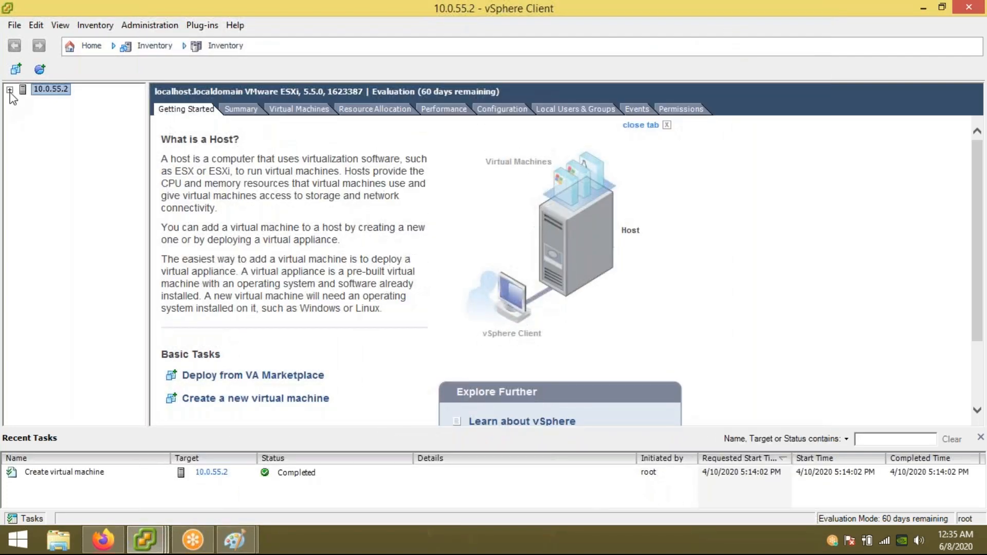
Step: Paste a copy of the server box into the Paint diagram, right of the second server
click(10, 90)
click(236, 540)
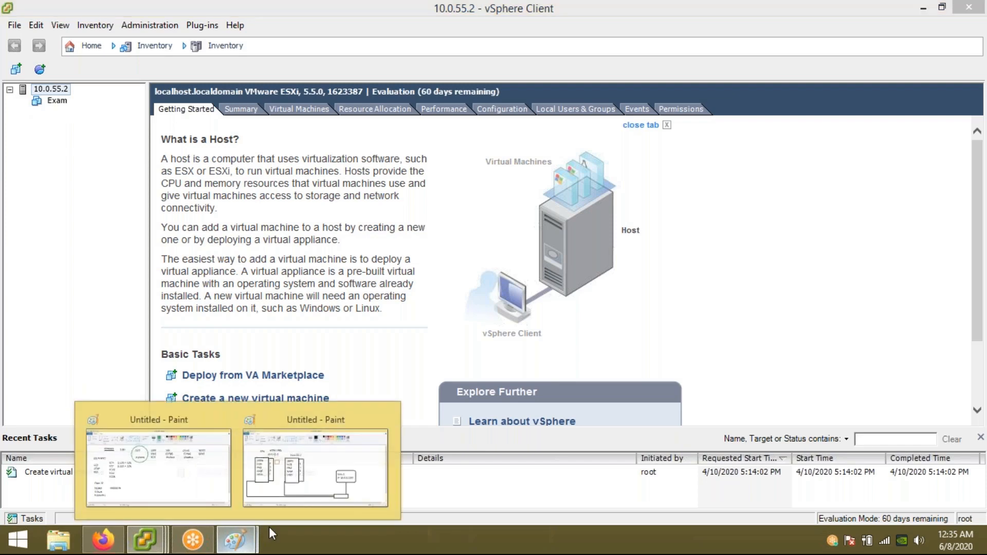
click(315, 467)
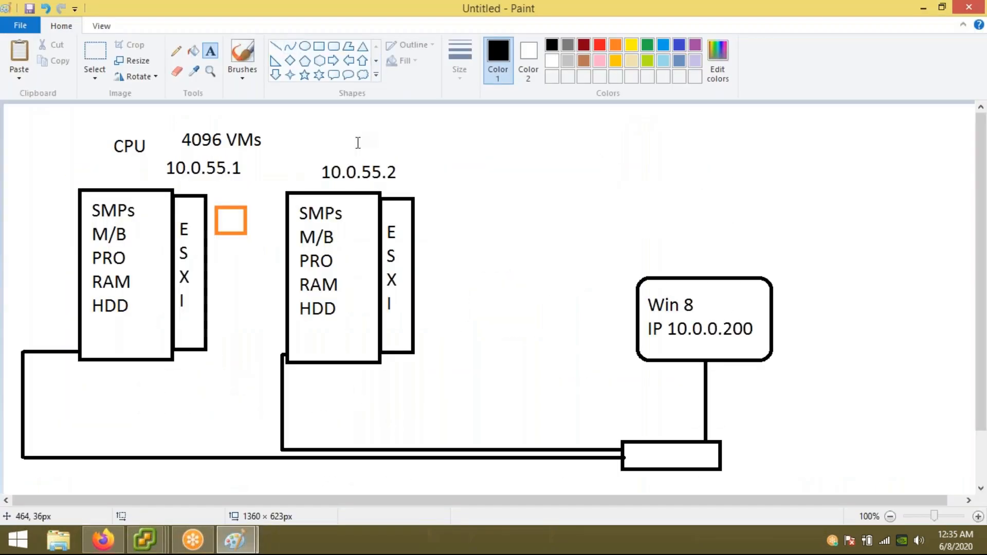
key(ctrl+v)
drag(80, 186, 542, 273)
click(469, 191)
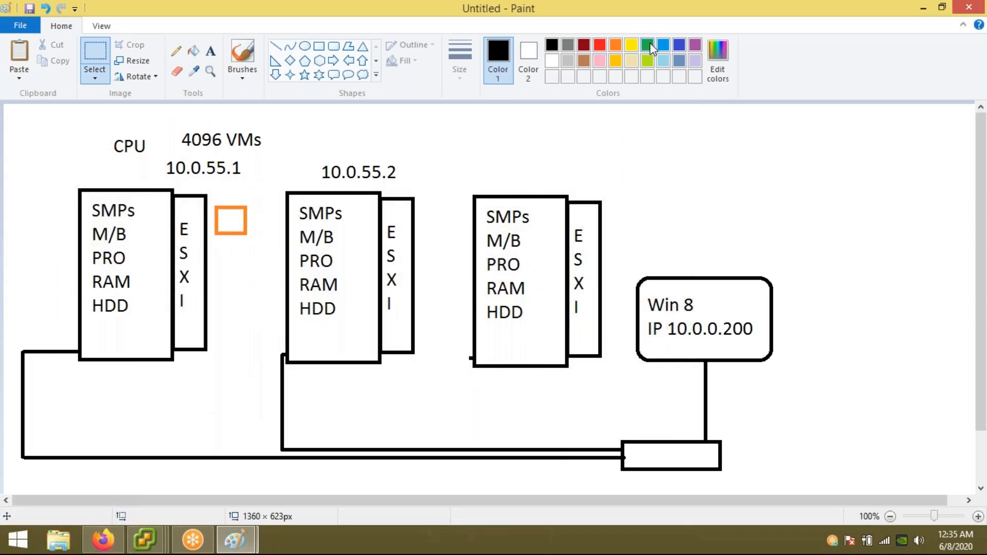
Step: Draw a blue square between the middle and third server boxes
click(664, 46)
click(319, 46)
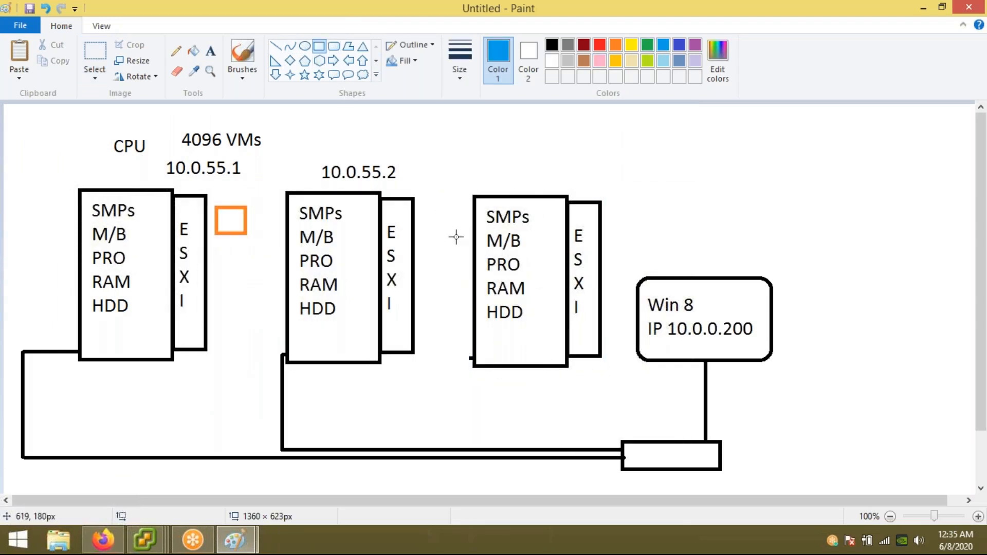
drag(423, 217, 459, 248)
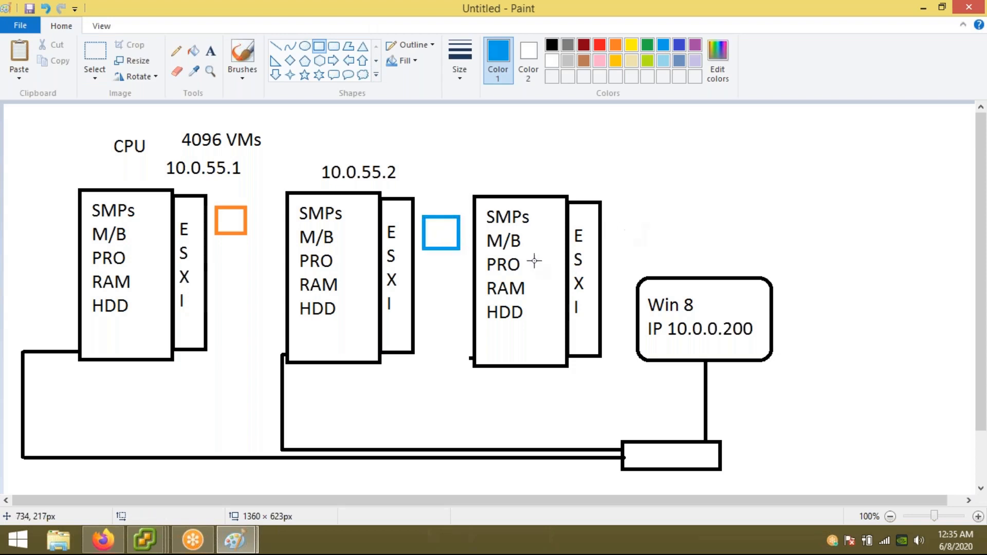
Step: Draw a black line connecting the third server box to the switch
click(276, 45)
click(552, 45)
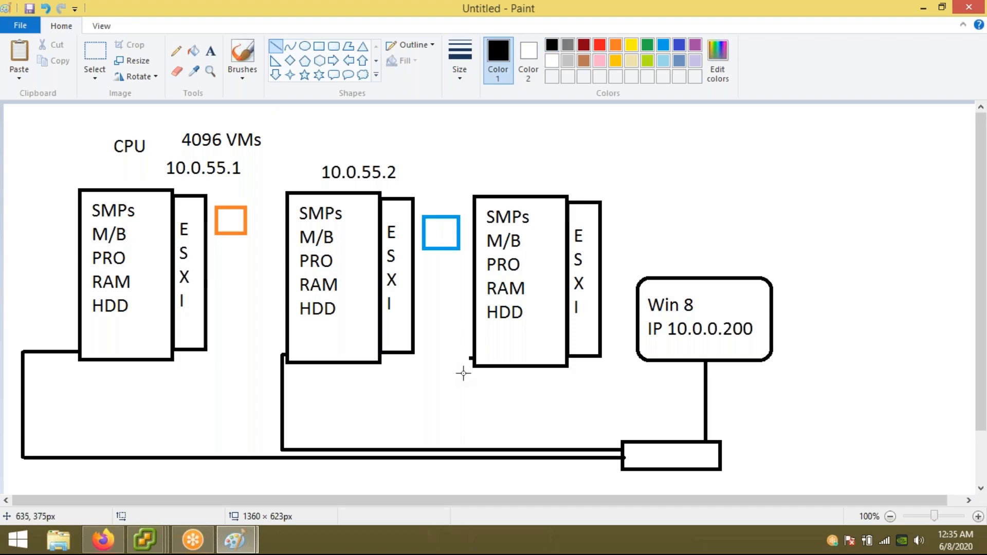
mouse_move(470, 358)
mouse_down()
mouse_move(469, 443)
mouse_move(705, 442)
mouse_up()
click(506, 434)
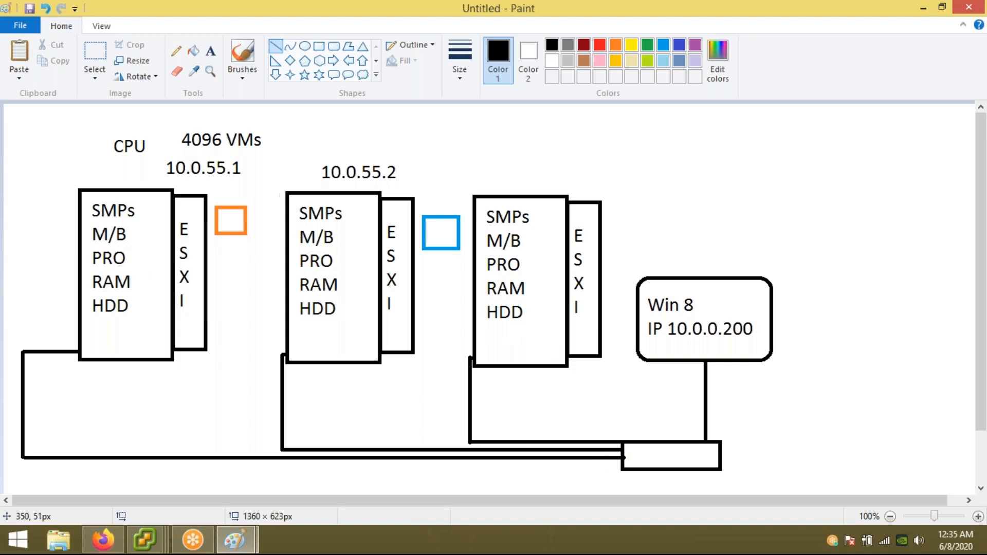
click(321, 47)
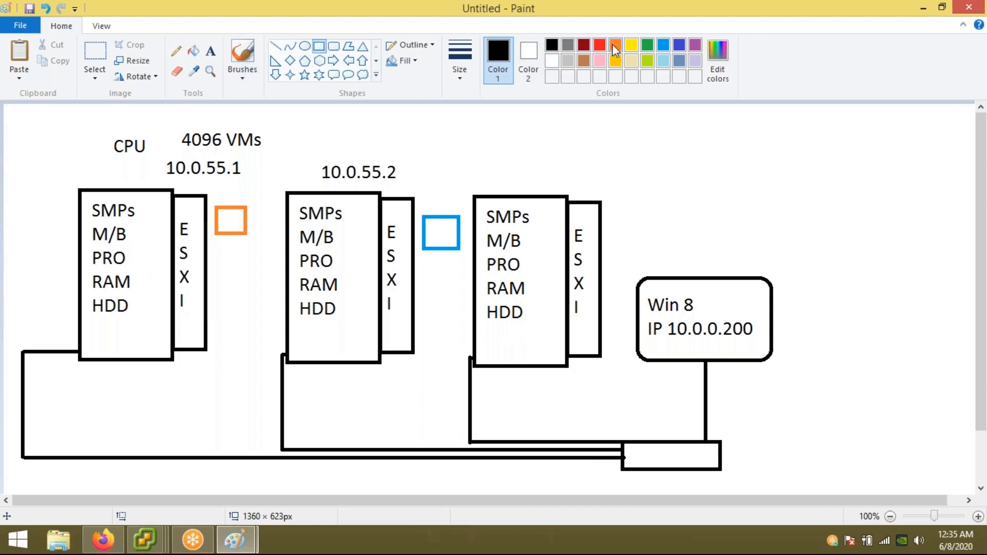
Step: Draw a purple square beside the third server box
click(695, 45)
drag(609, 220, 646, 249)
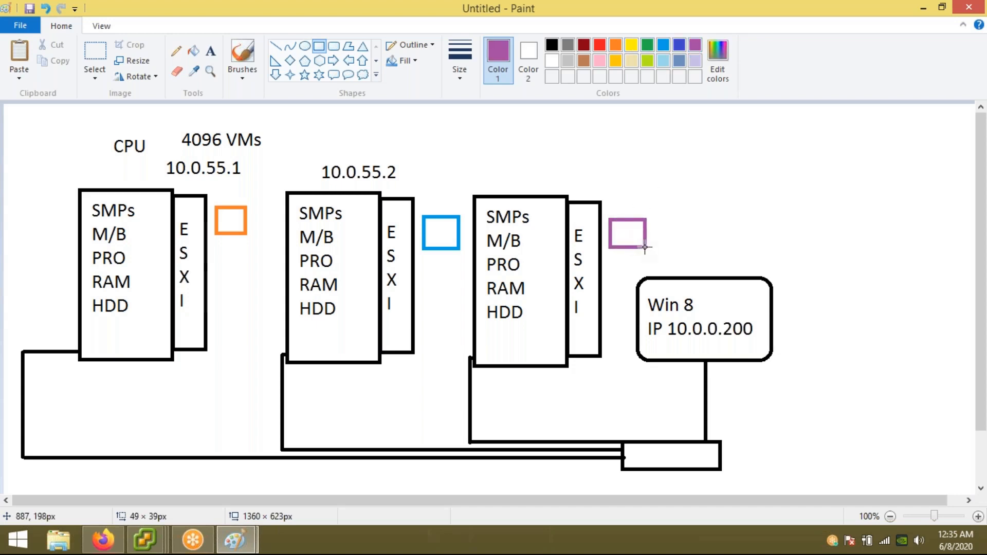
click(694, 236)
Step: Label the third server box 10.0.55.3 in black text above it
click(210, 50)
click(553, 47)
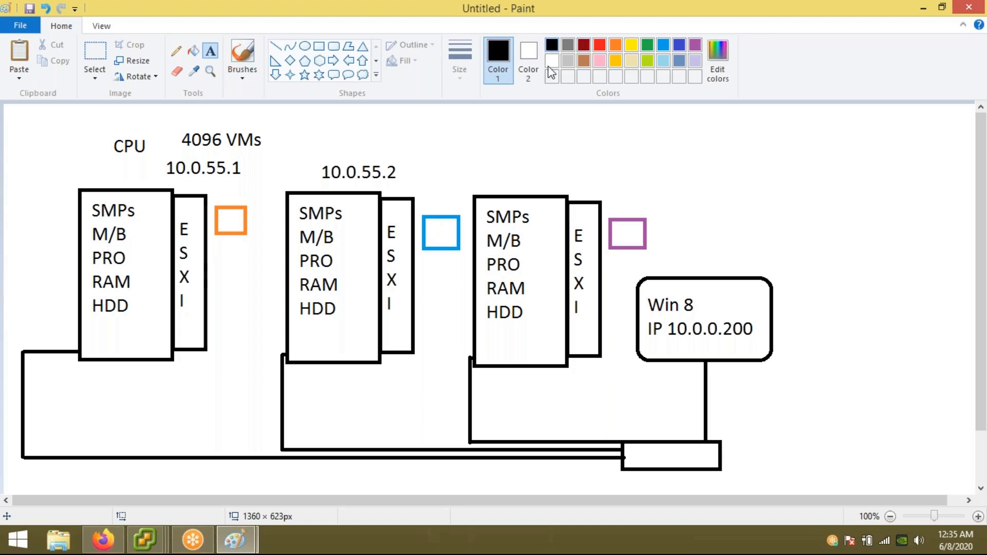
drag(498, 169, 575, 191)
text(1)
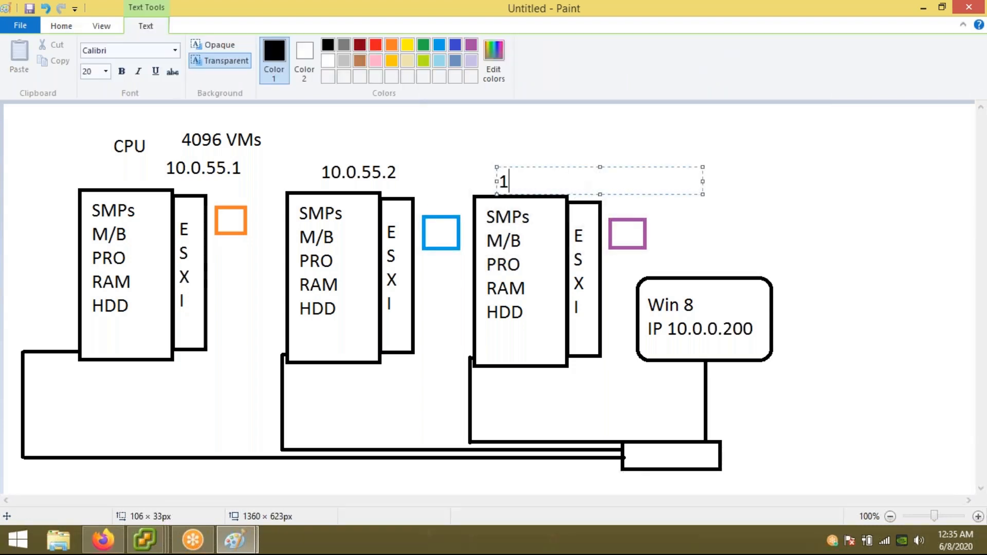
text(0.0.55.2)
key(BackSpace)
text(3)
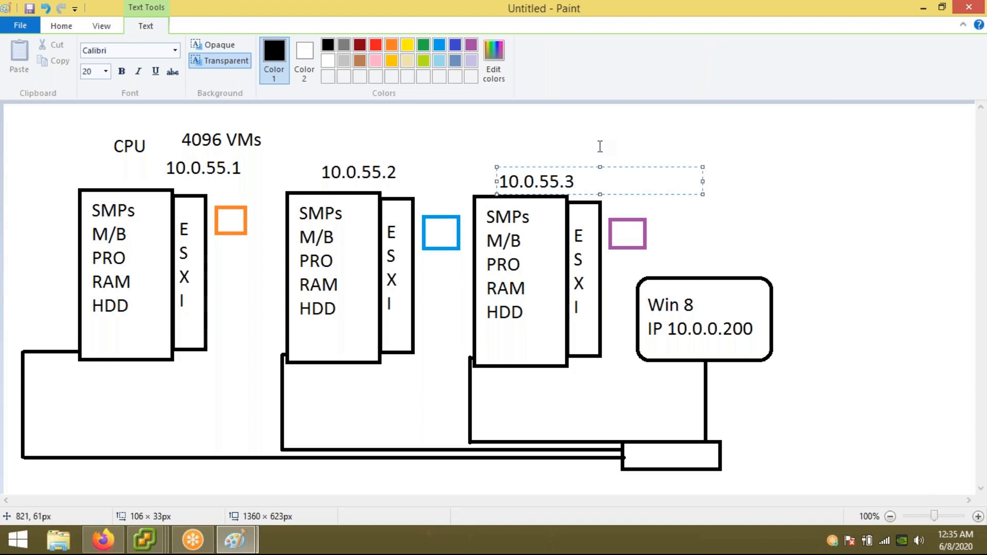
mouse_move(601, 170)
mouse_down()
mouse_move(602, 145)
mouse_move(602, 162)
mouse_up()
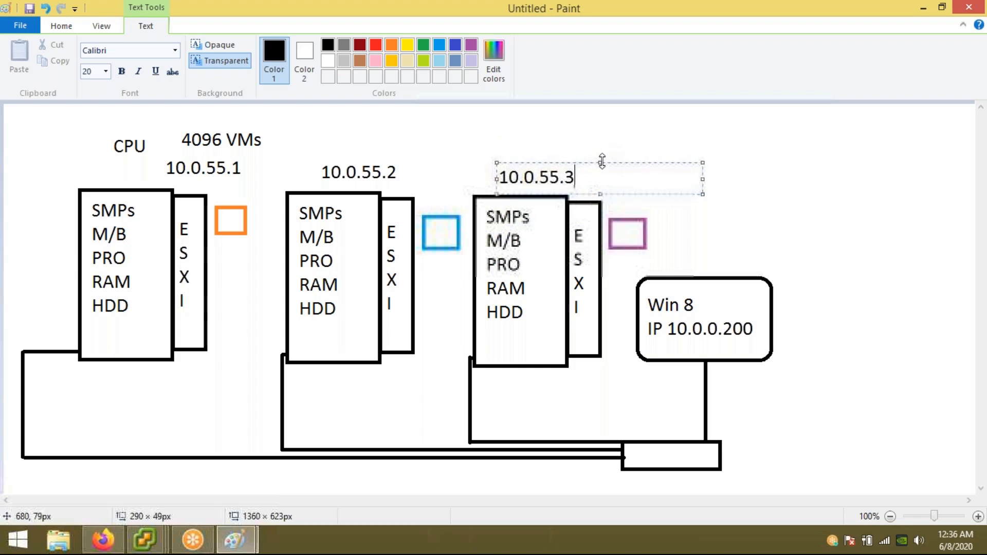
click(616, 137)
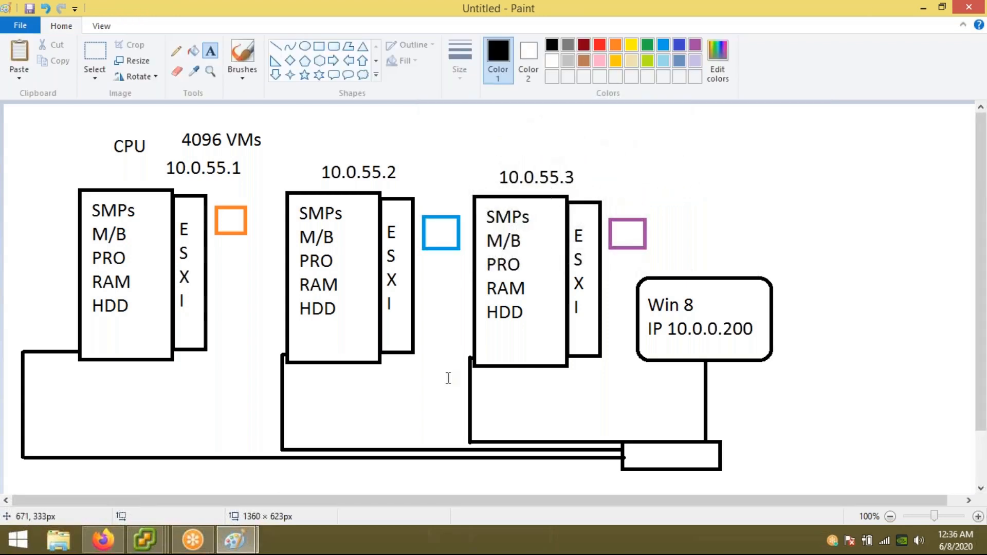
Step: Log in to host 10.0.55.3 from vSphere Client with the root user and password
key(super+d)
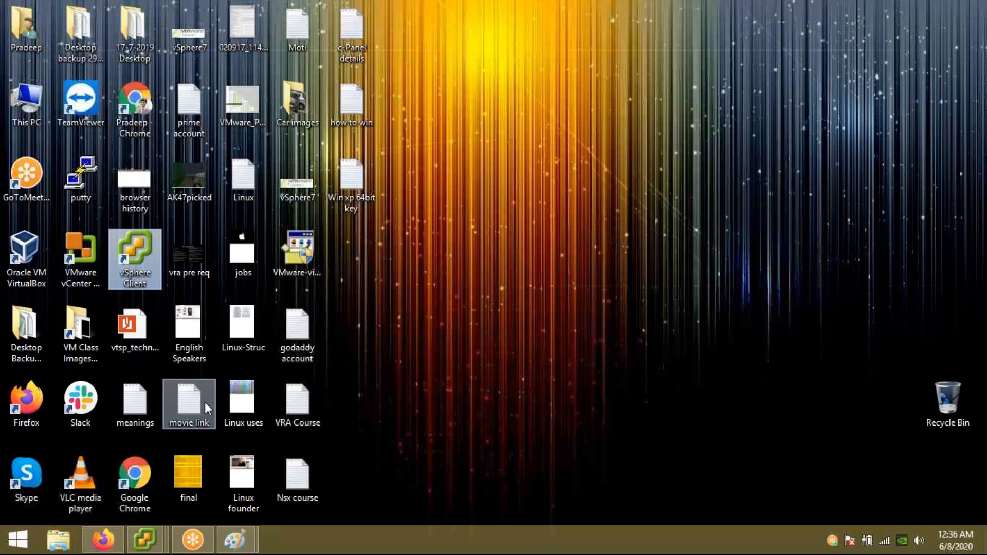
double_click(149, 255)
click(509, 324)
key(BackSpace)
text(3)
key(Tab)
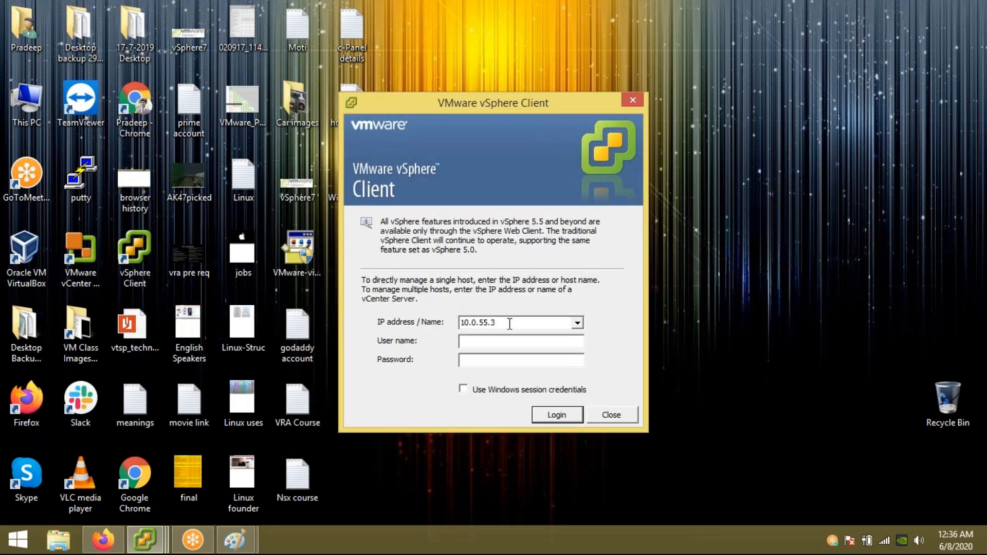
text(root)
text(*********)
key(Return)
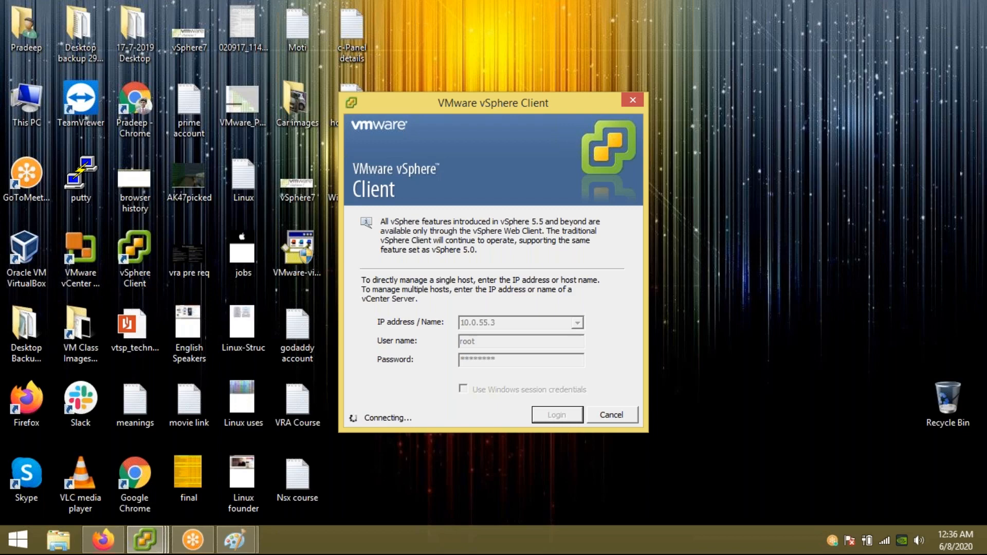
Step: Open a Command Prompt through Run and type ping 10.0.55.3
key(super+r)
text(cmd)
key(Return)
text(ping 10.0.55.3)
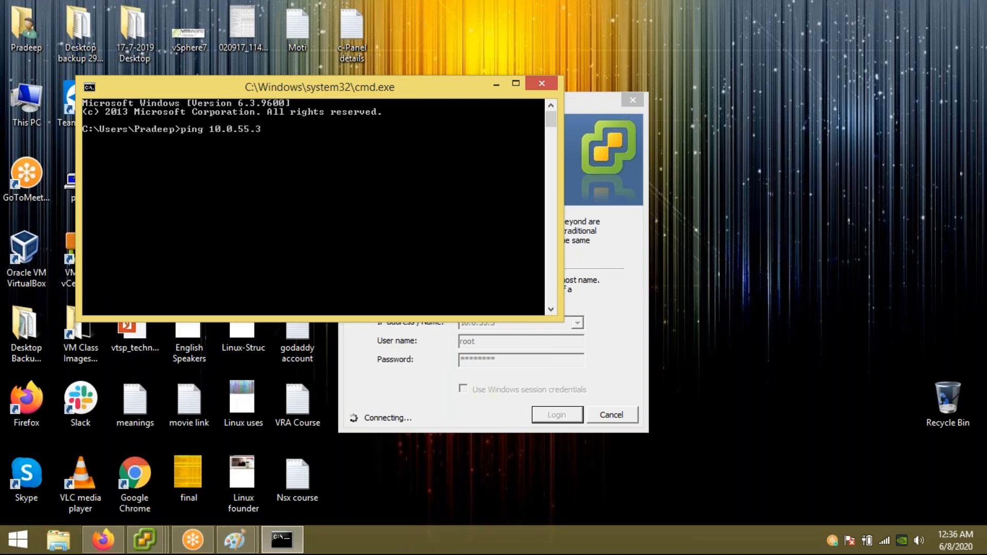
Step: Run the ping to 10.0.55.3 with 32 bytes of data
key(Return)
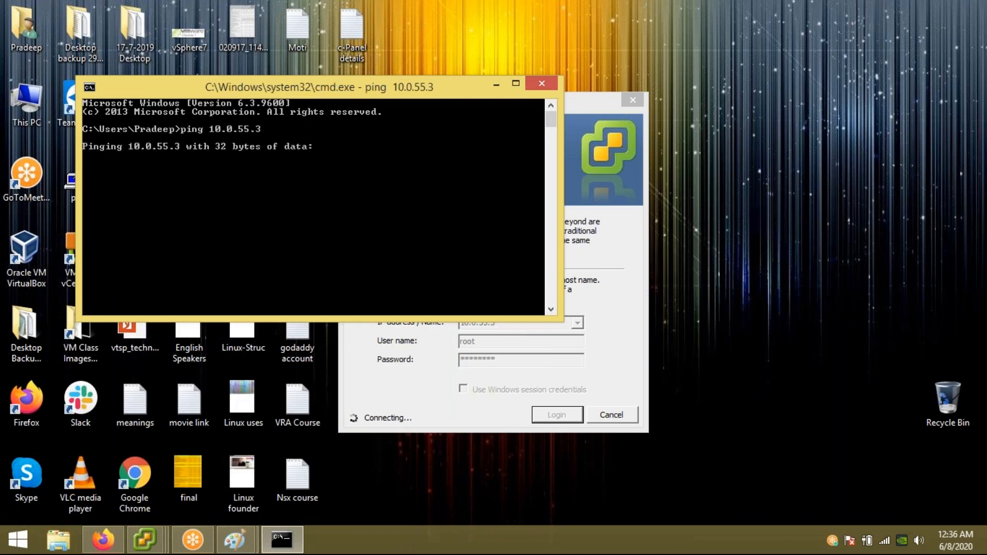
click(465, 8)
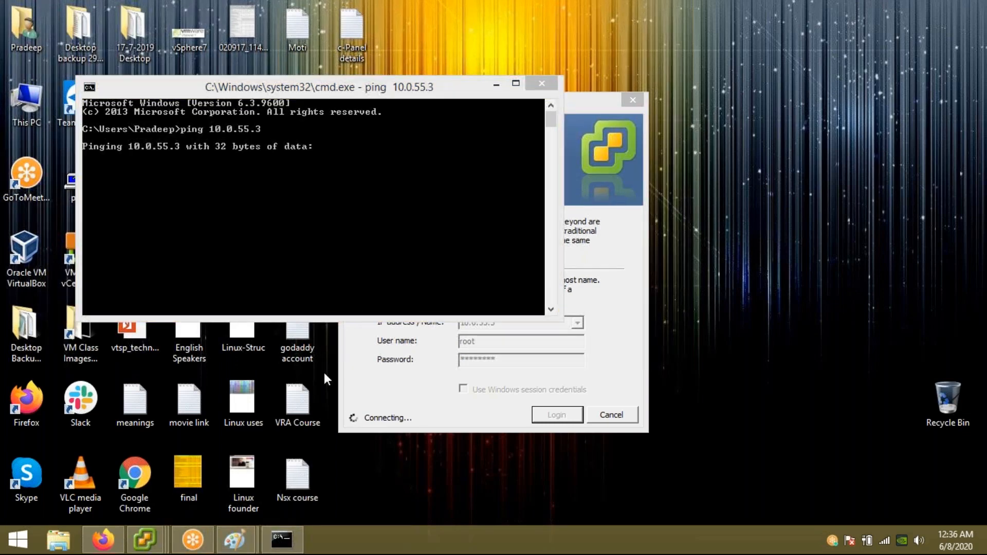
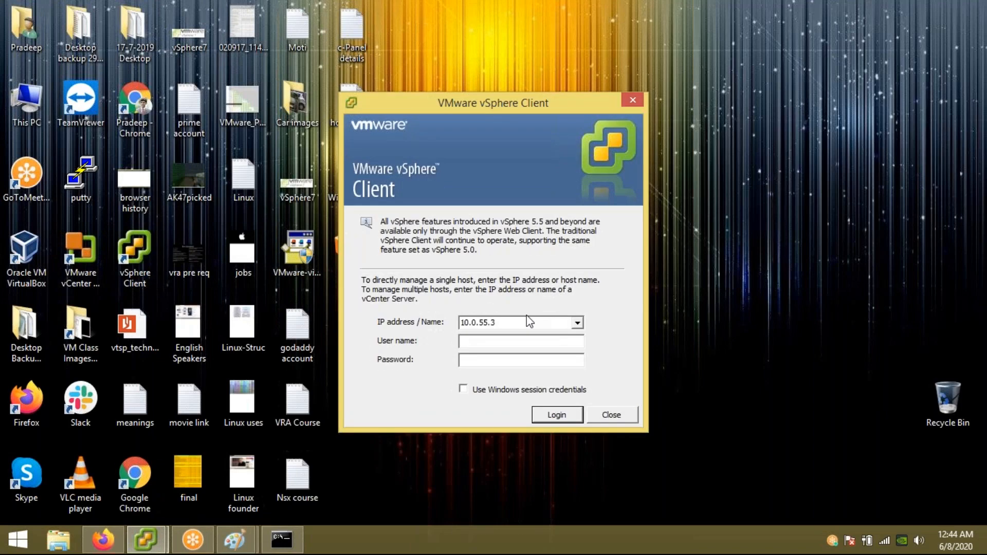
Step: Log in to vCenter 10.0.55.50 as root, dismiss the evaluation and certificate warnings, and maximize the client
text(10.0.55.5)
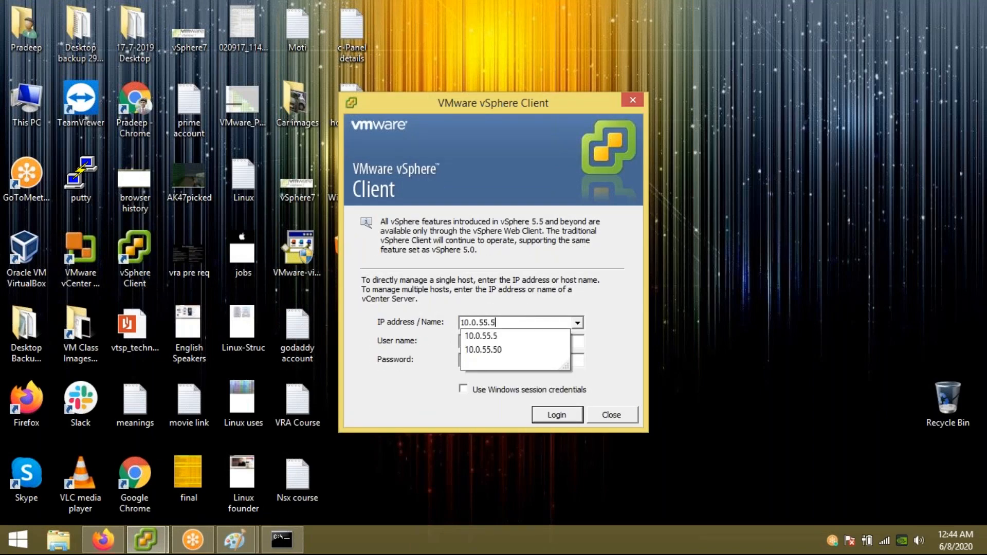
text(0)
text(root)
key(Tab)
text(******)
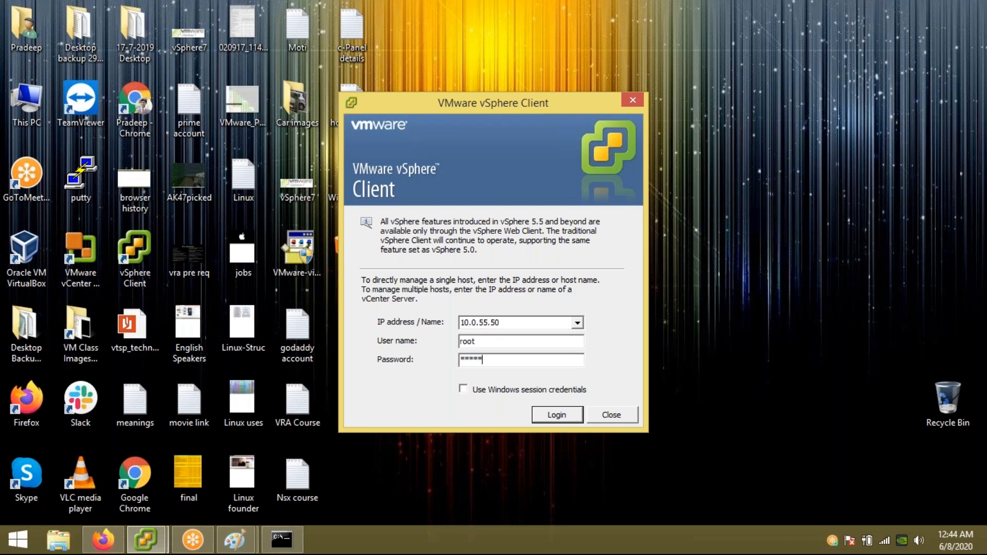
key(Return)
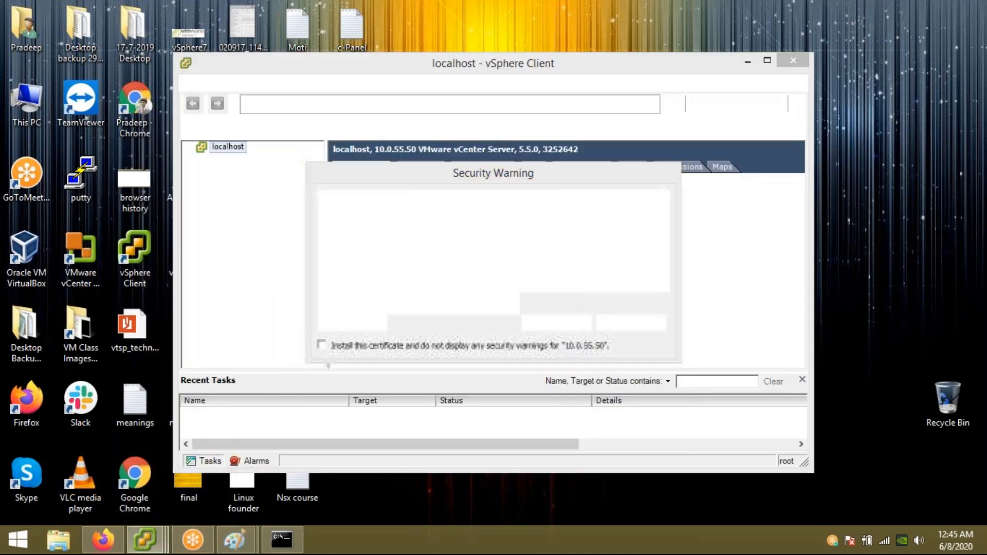
click(588, 332)
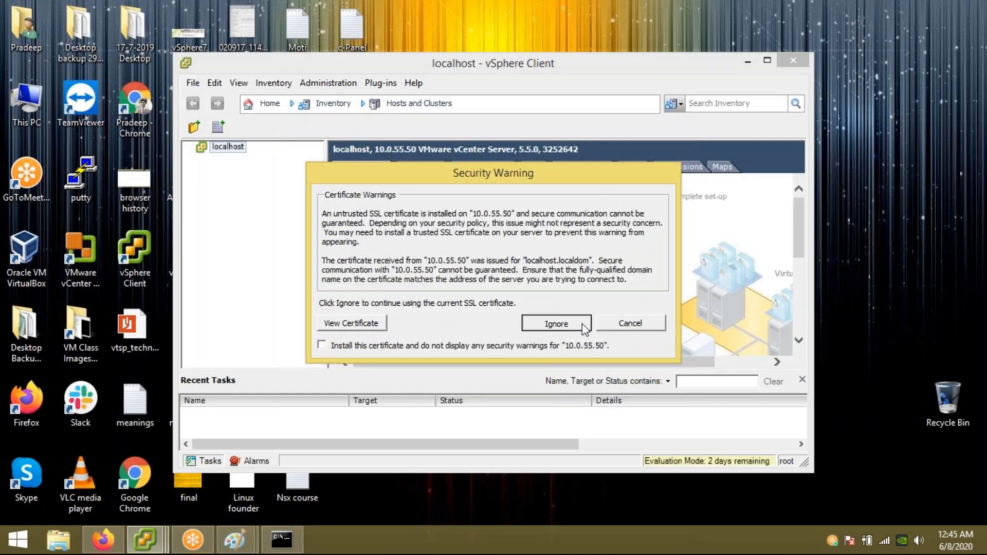
click(584, 326)
double_click(578, 69)
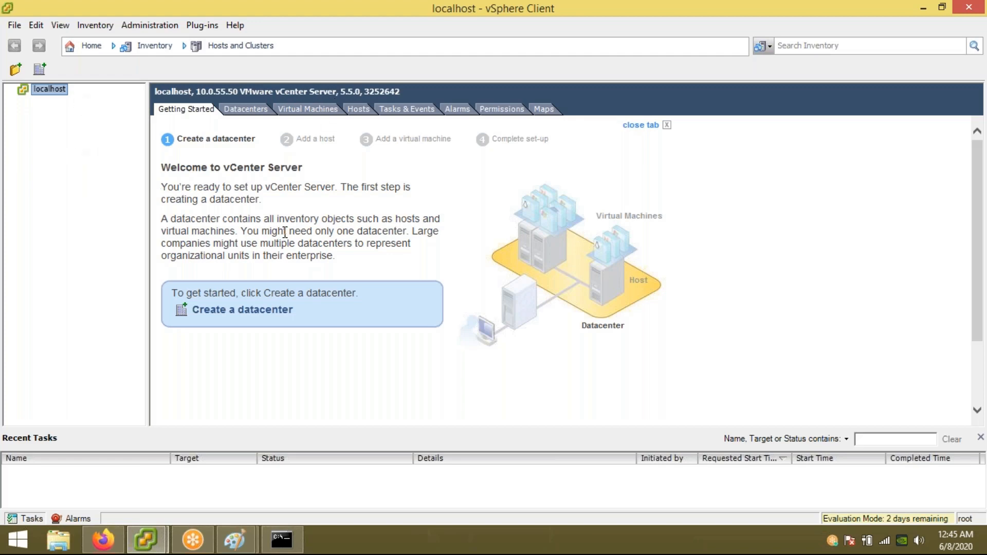
Step: Create a default New Datacenter under localhost, then remove it
click(40, 70)
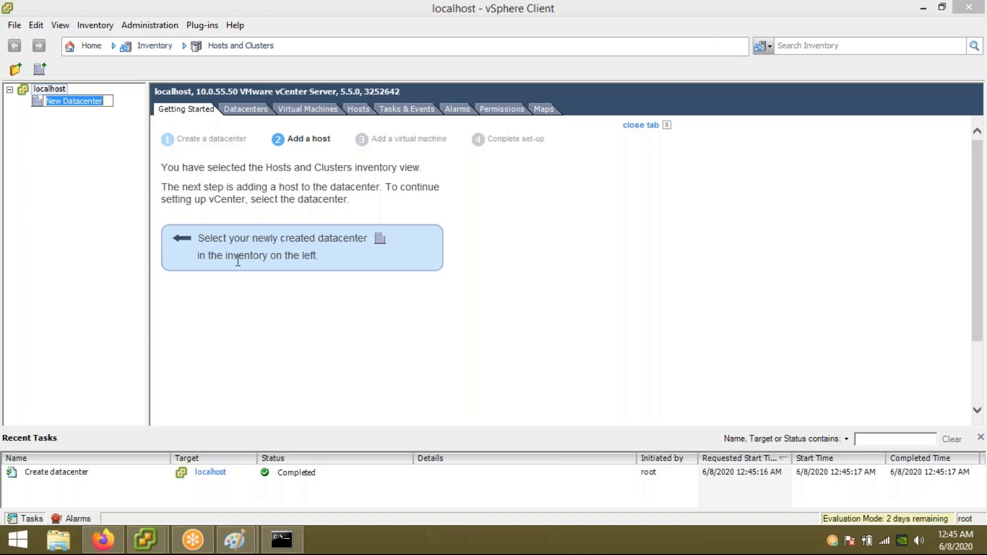
click(71, 125)
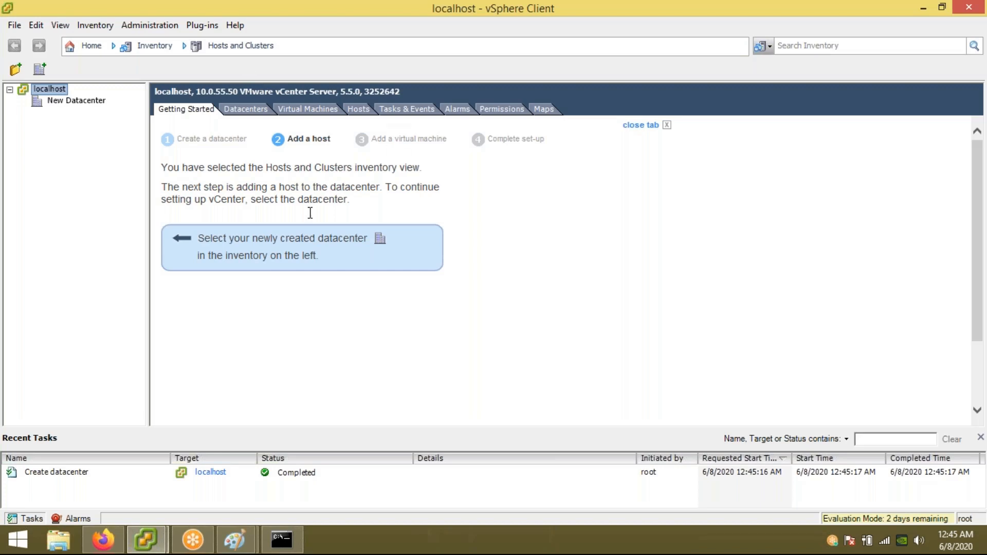
right_click(56, 93)
click(23, 199)
right_click(47, 91)
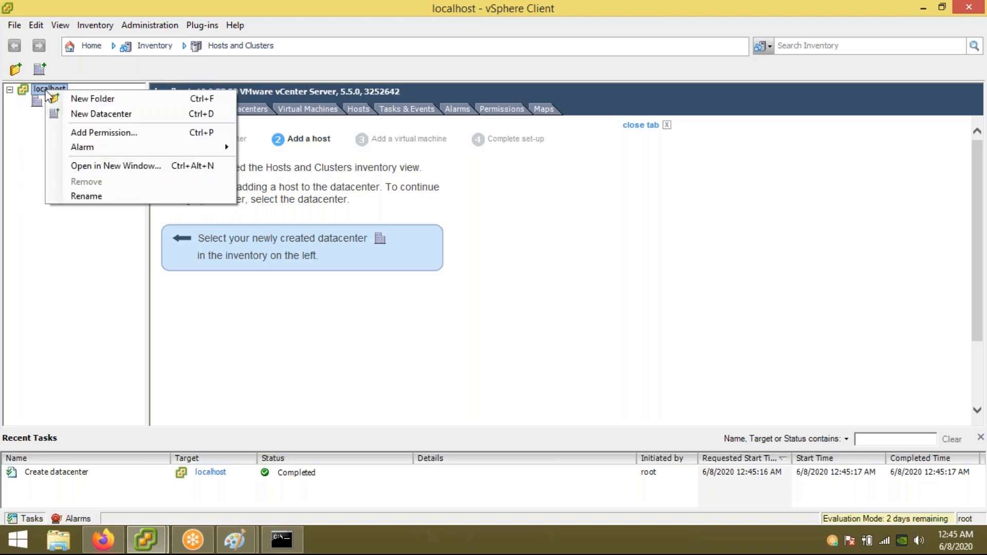
click(21, 177)
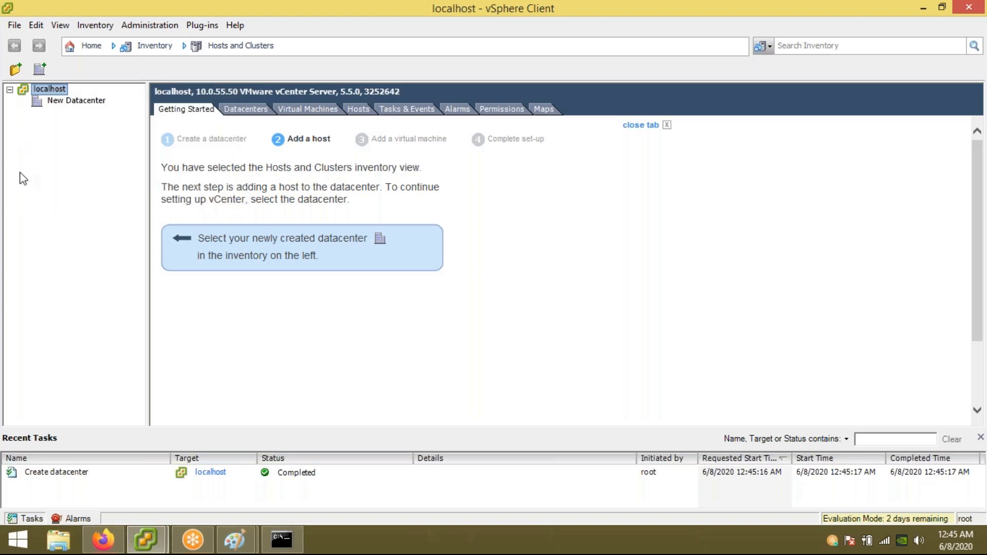
right_click(77, 102)
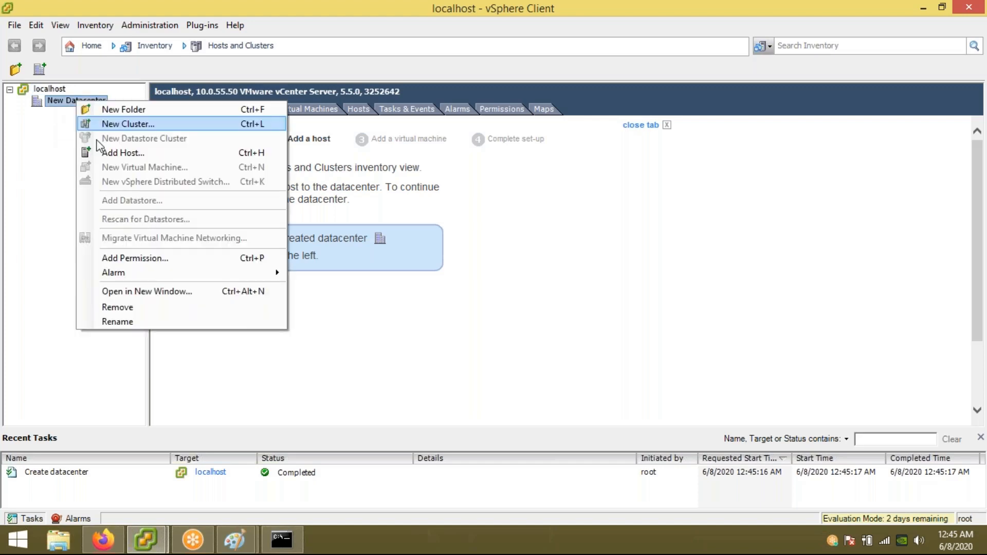
click(135, 307)
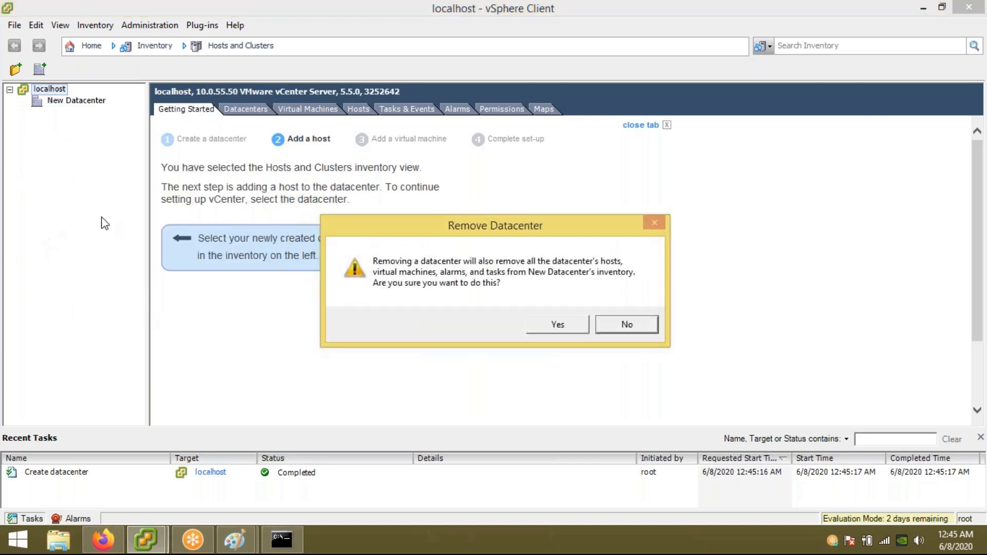
click(557, 325)
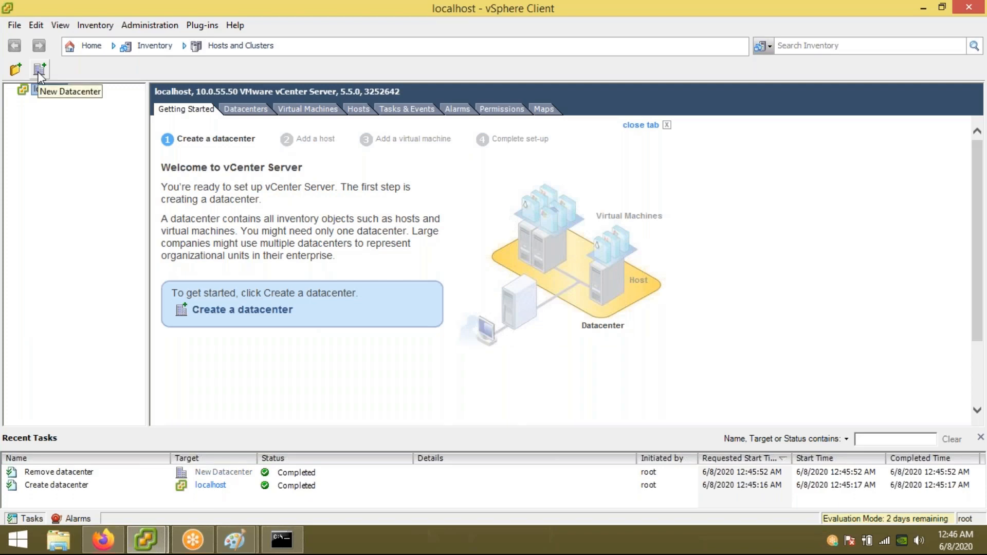
Step: Create a fresh datacenter under localhost named Chennai-DC and select it
click(39, 72)
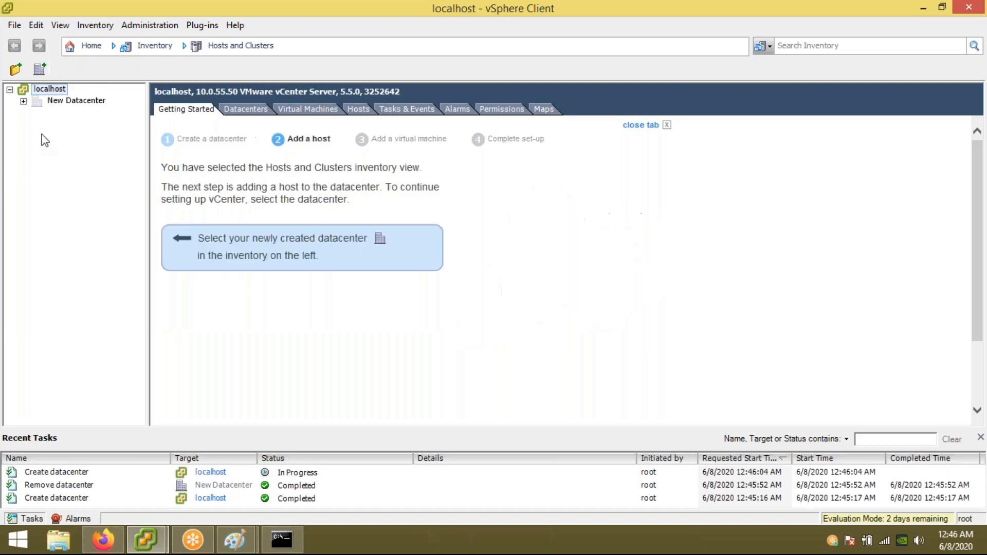
key(BackSpace)
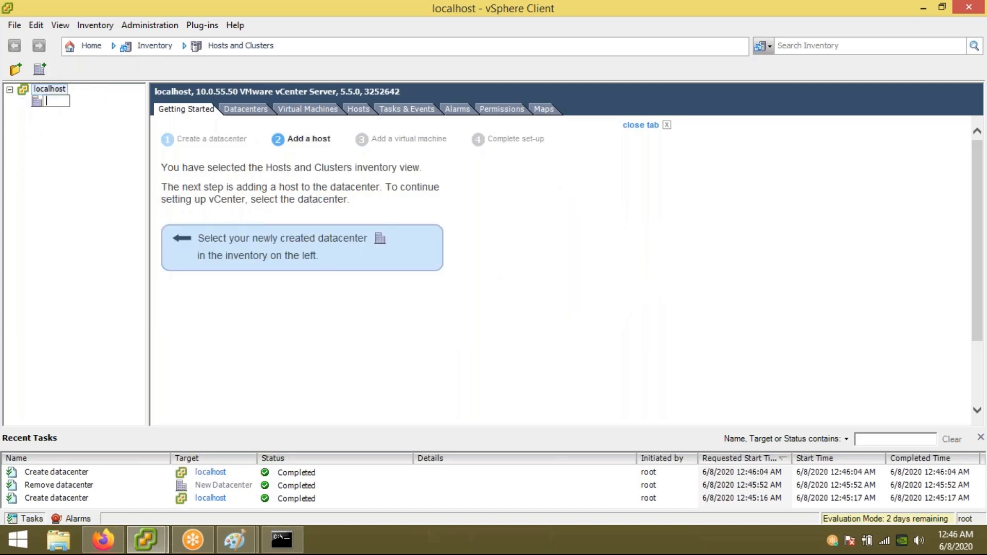
text(Chennai -DC)
key(Return)
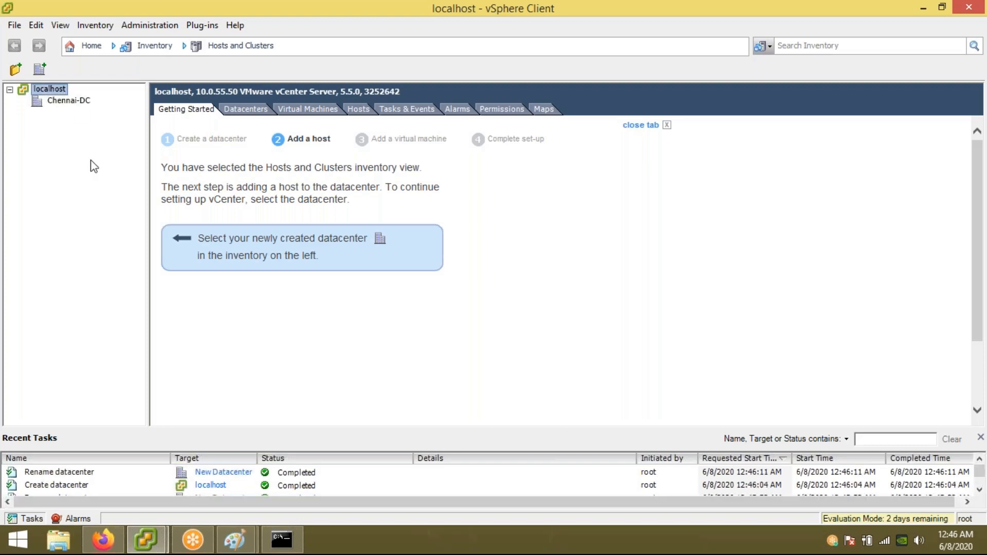
click(77, 101)
Step: Add host 10.0.55.1 to Chennai-DC with root credentials, accepting the wizard's summary, license, lockdown and location defaults
right_click(77, 101)
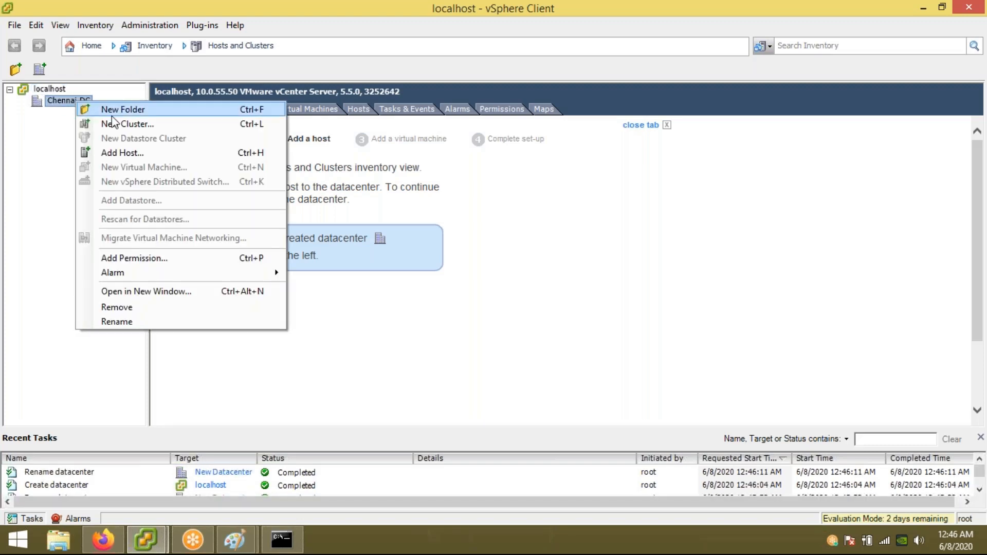
click(131, 152)
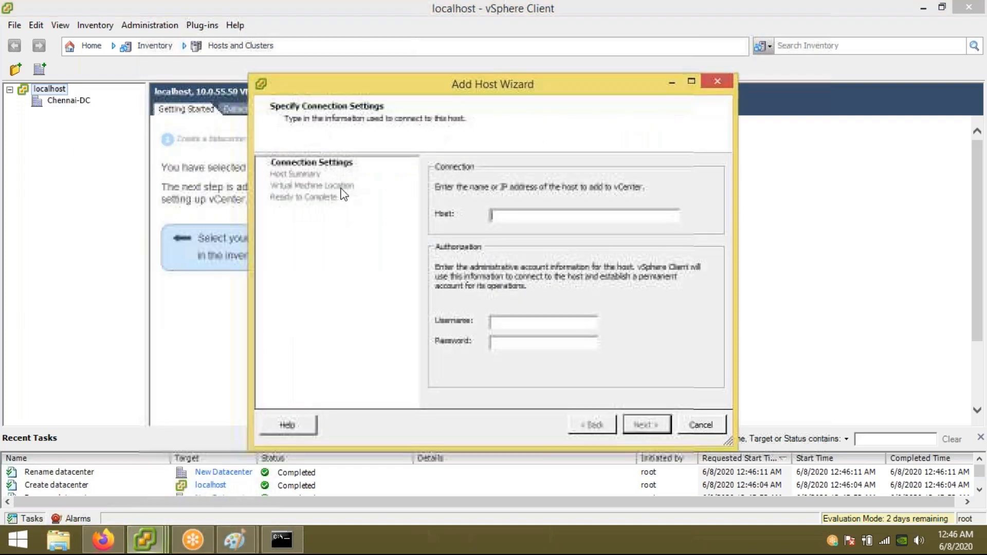
text(10.0.55.)
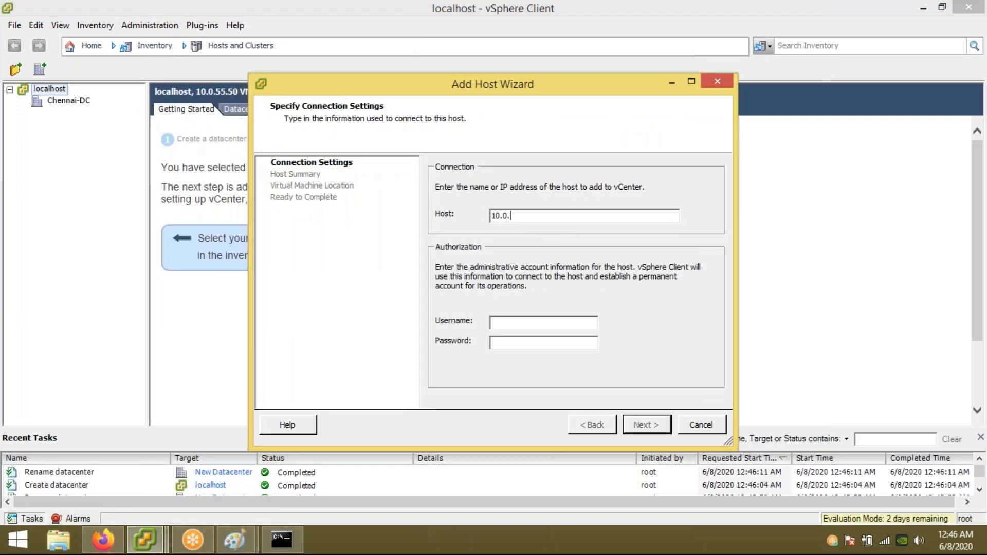
key(Tab)
text(root******)
key(Return)
key(Return)
key(Return)
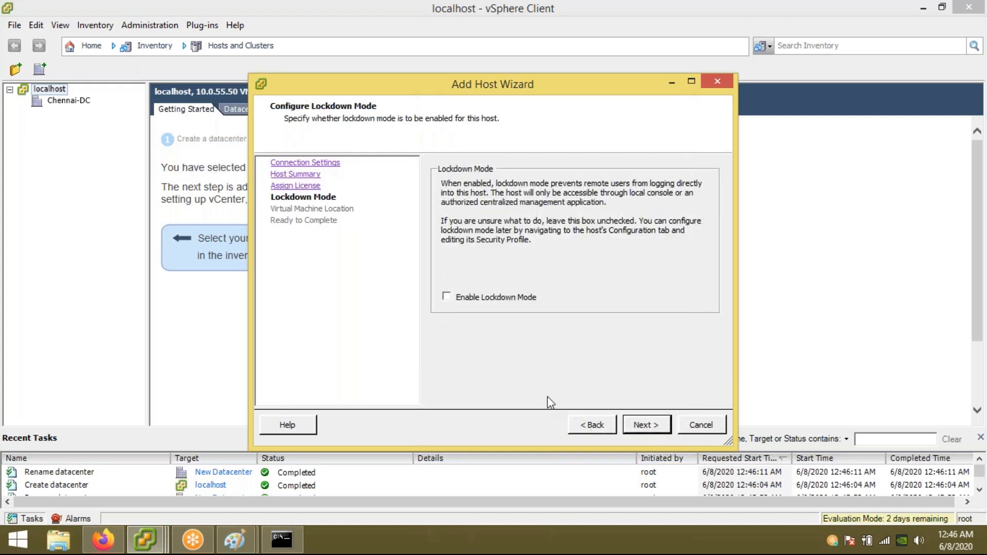
click(590, 431)
click(589, 432)
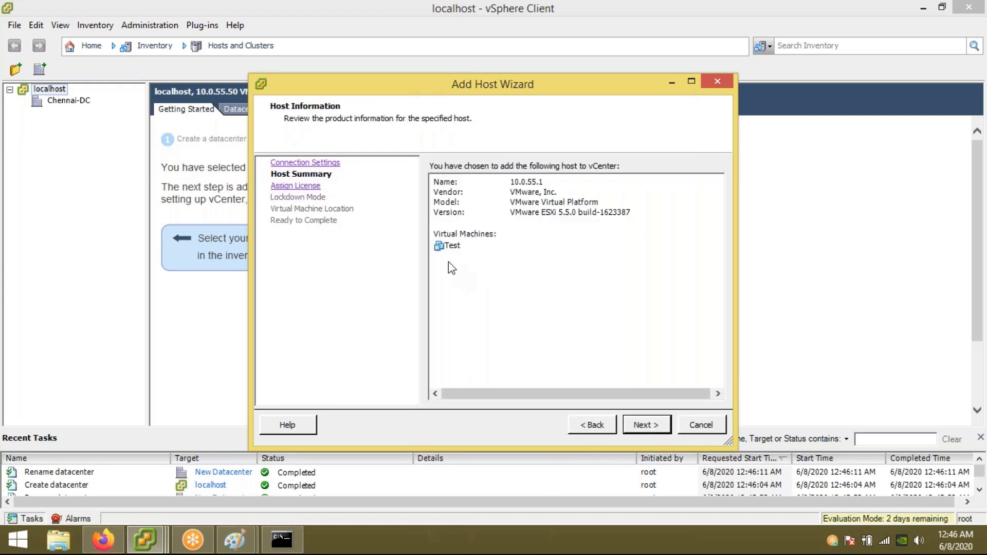
click(647, 425)
click(647, 425)
click(647, 425)
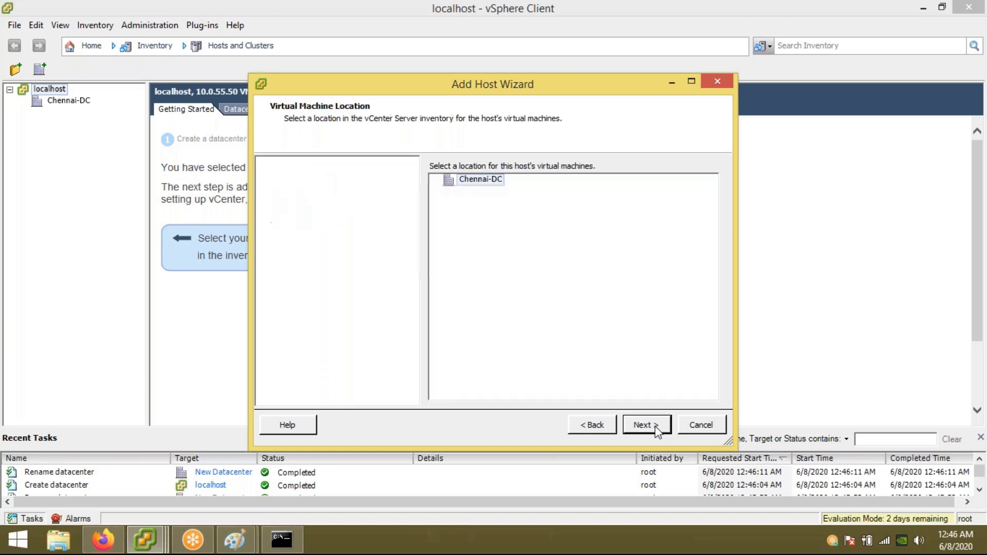
click(647, 425)
click(647, 425)
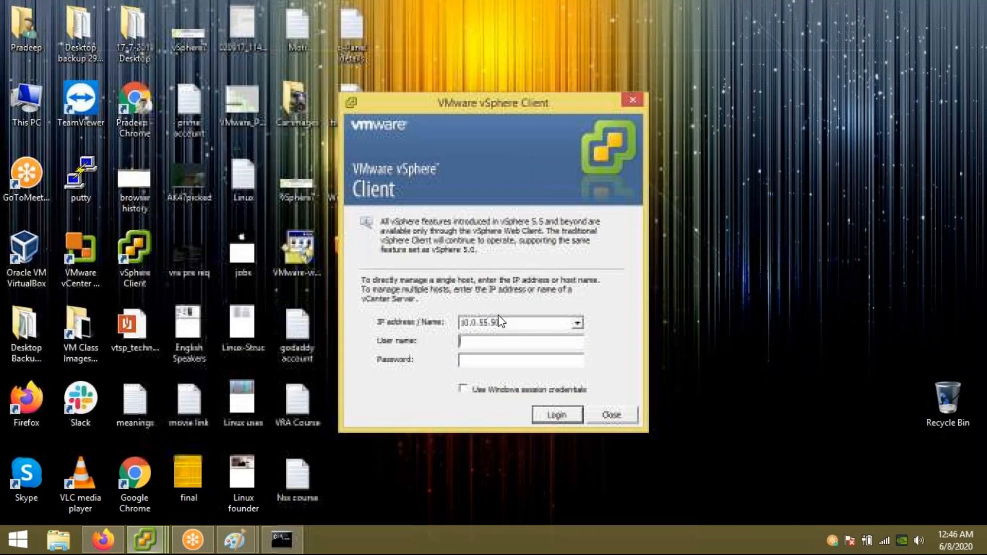
Step: Log in directly to host 10.0.55.3 as root and dismiss the evaluation notice
click(514, 323)
key(BackSpace)
key(BackSpace)
text(3)
key(Tab)
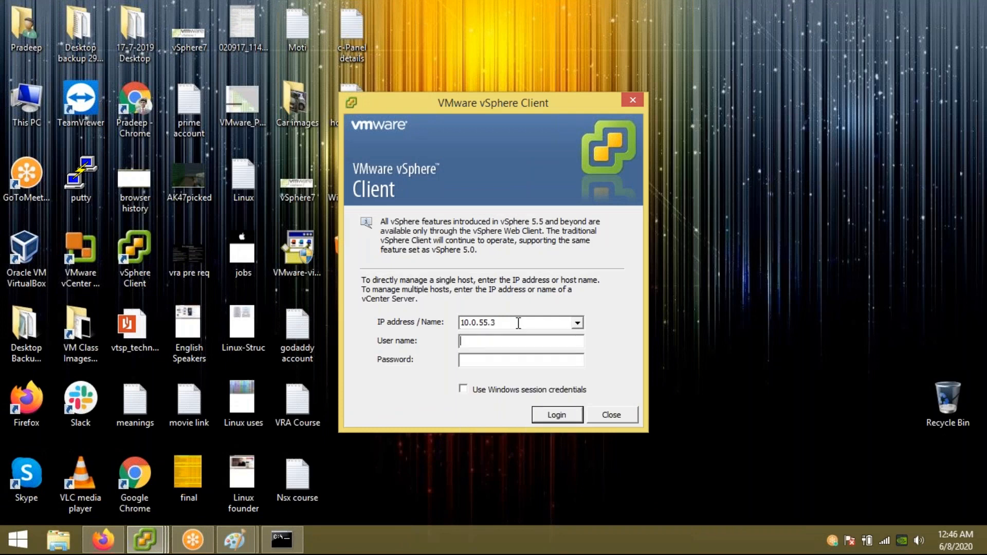
text(roo)
text(*********)
key(Return)
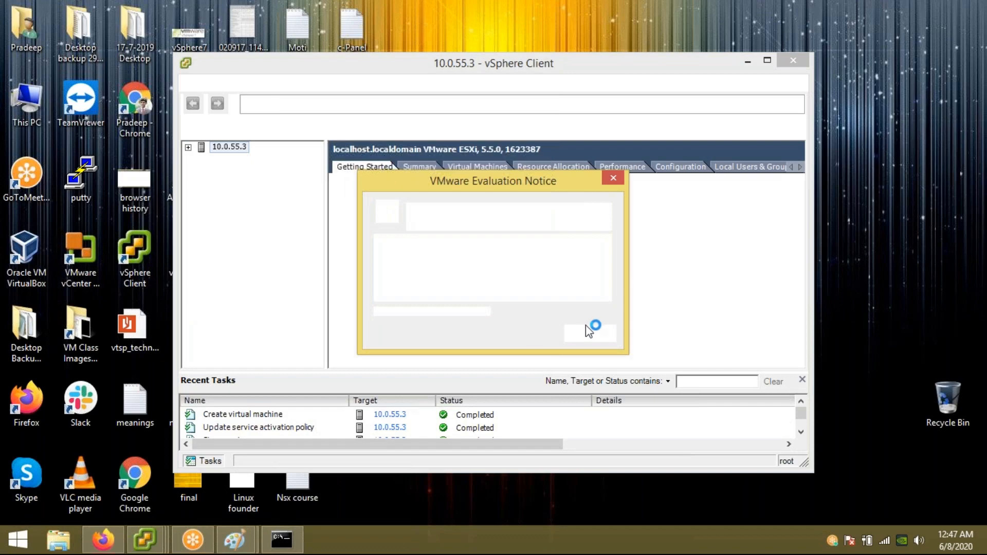
click(589, 333)
Step: Expand host 10.0.55.3 and review the Check VM's actions without deleting it
click(188, 147)
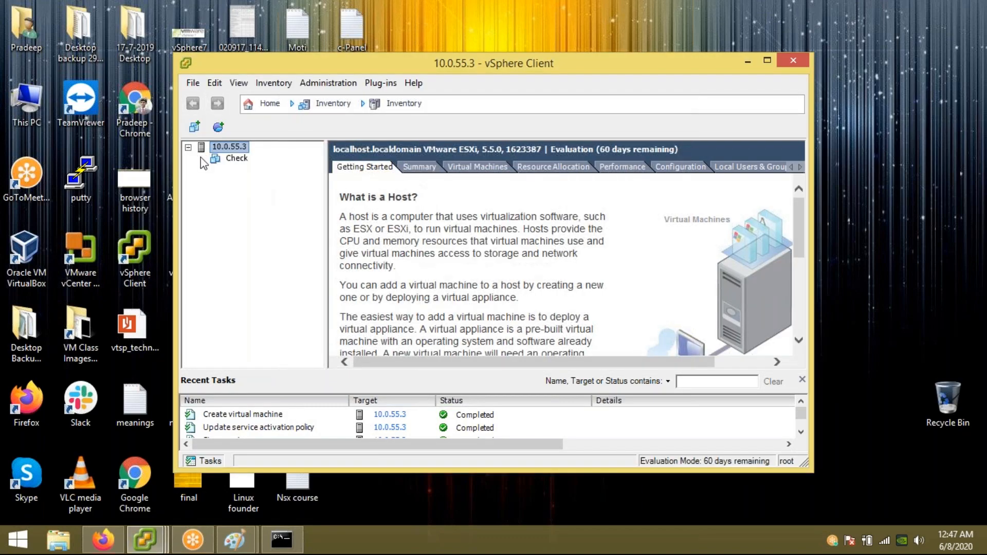
double_click(450, 63)
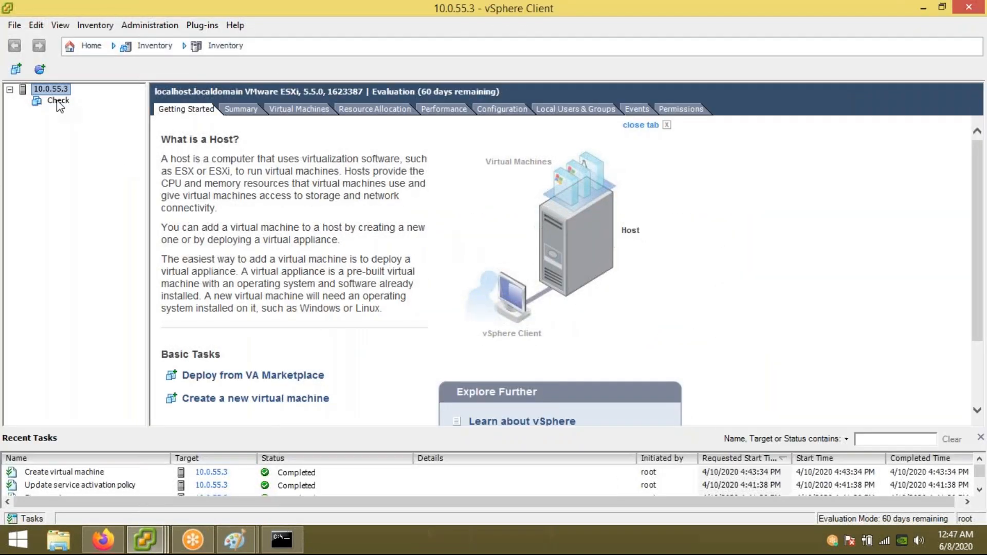
right_click(58, 101)
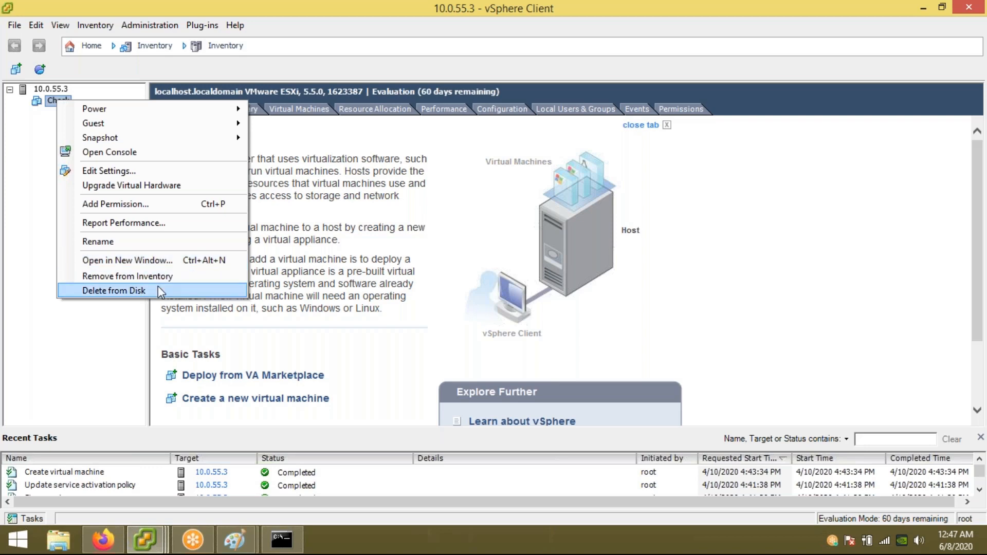
click(121, 347)
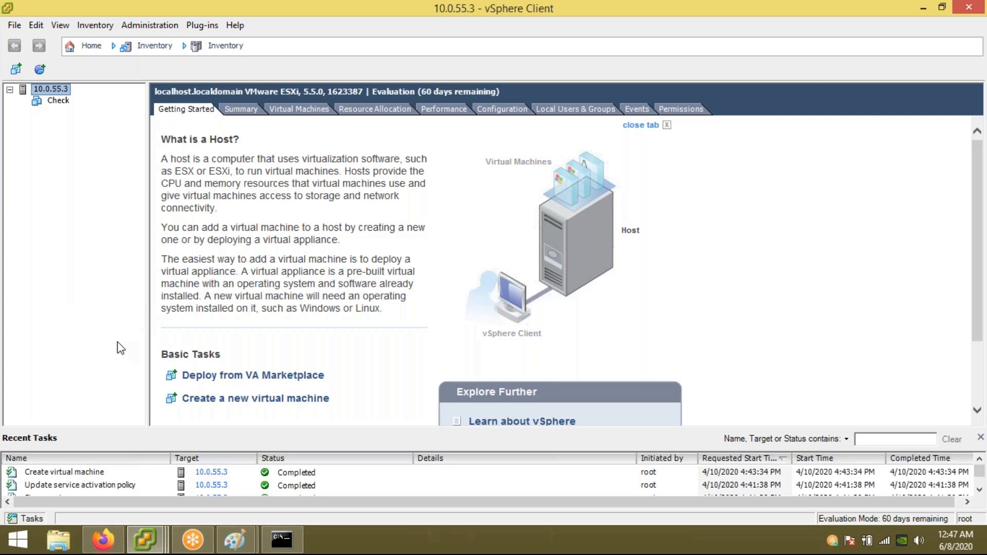
Step: Minimize the 10.0.55.3 host session and switch to the vCenter localhost window
double_click(619, 11)
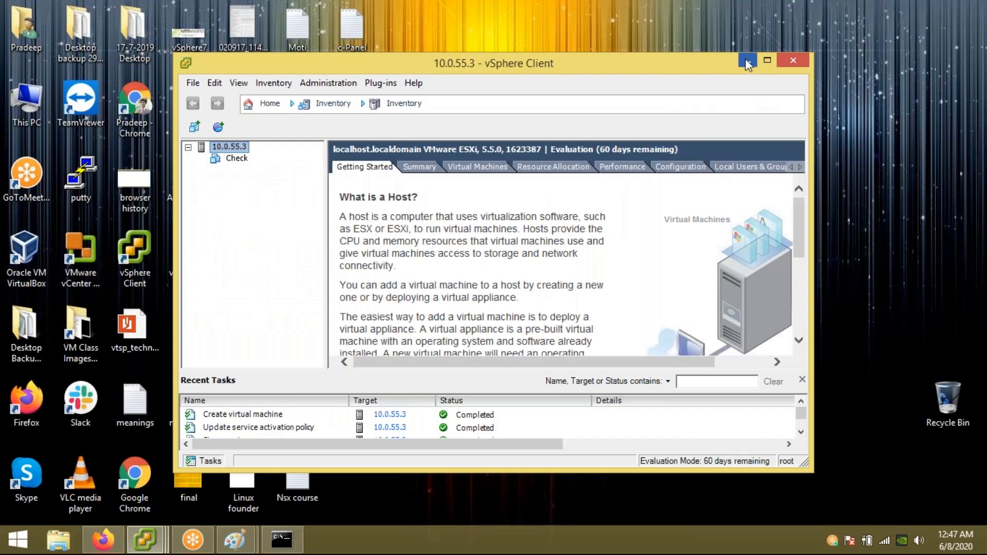
click(748, 60)
mouse_move(144, 540)
click(403, 465)
double_click(399, 62)
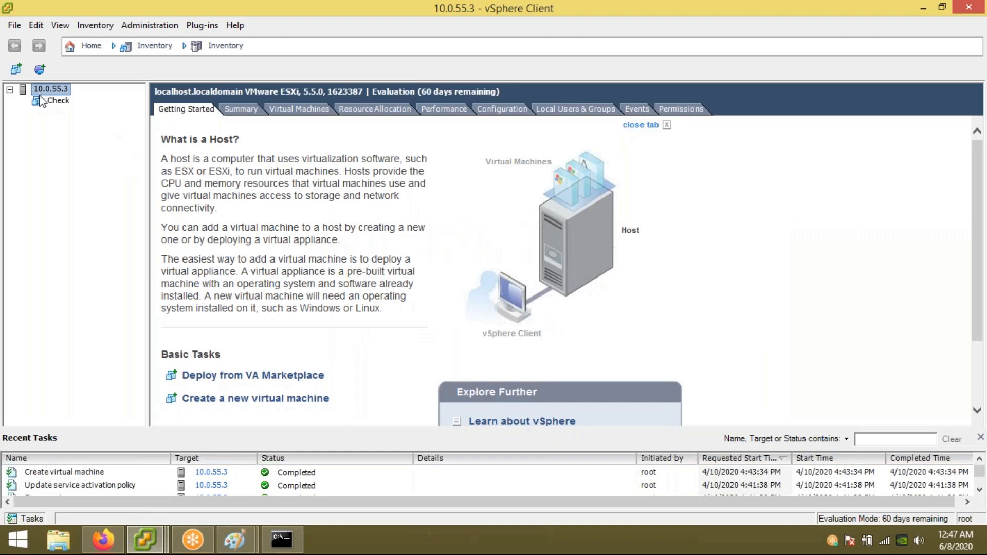
double_click(640, 8)
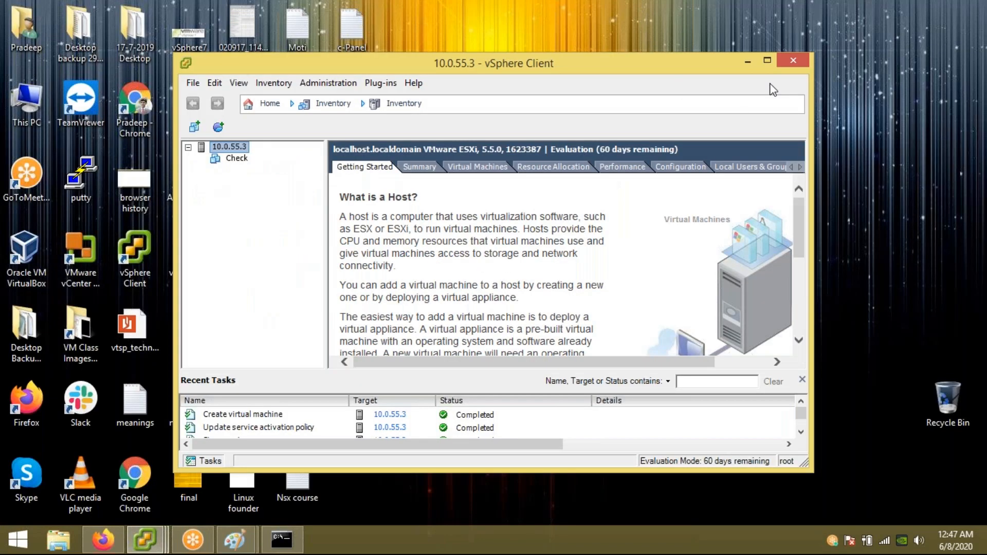
click(748, 60)
mouse_move(145, 540)
click(249, 468)
Step: Expand host 10.0.55.1 to show its Test VM and review its actions
click(37, 113)
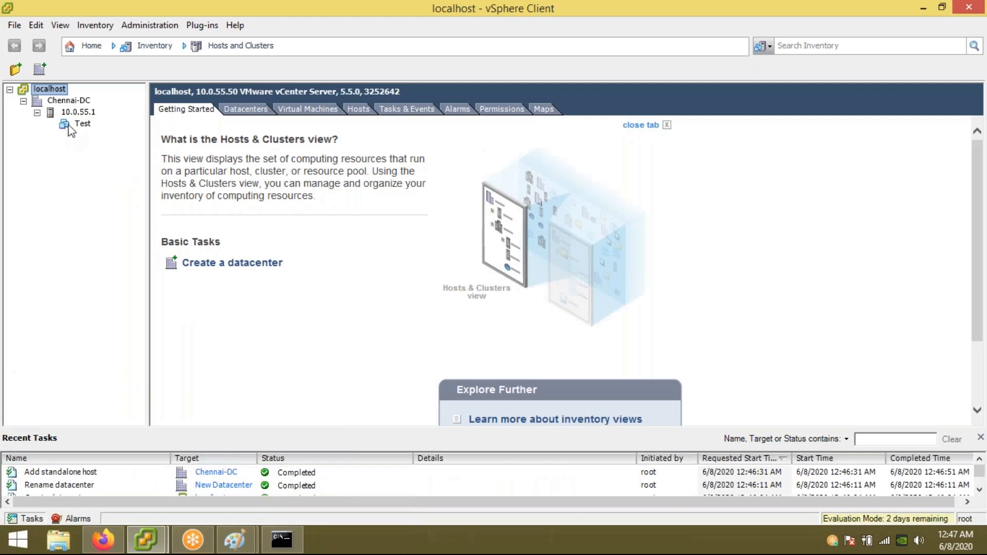
right_click(83, 125)
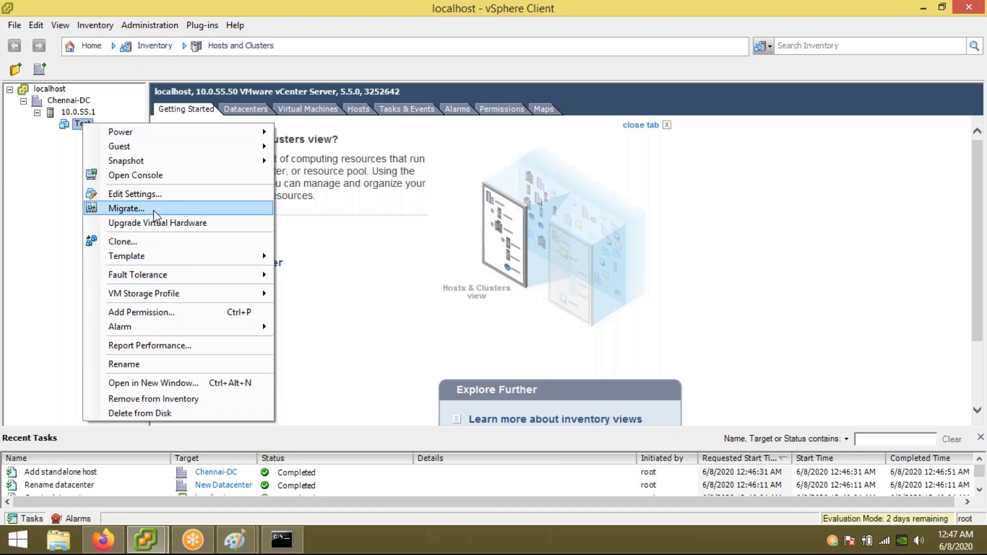
click(64, 239)
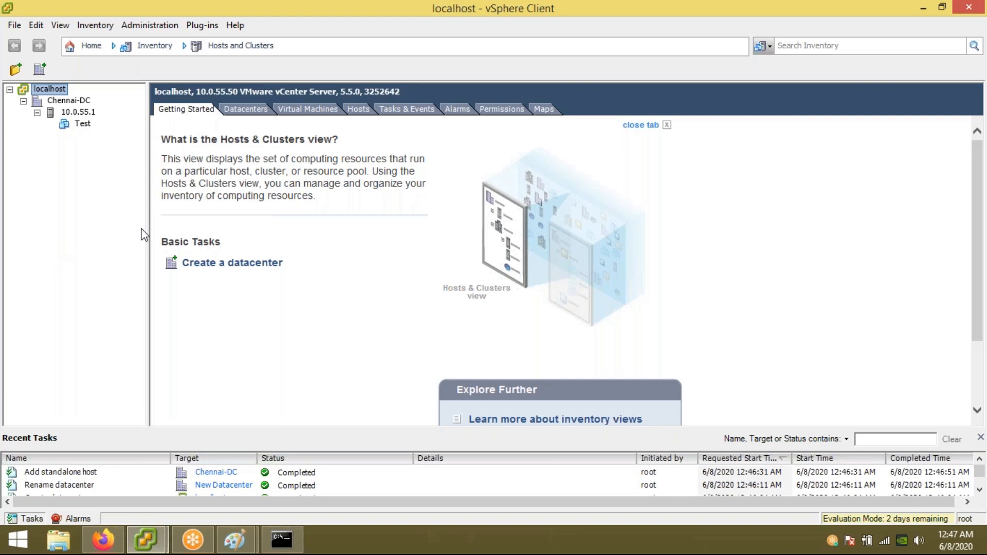
Step: Add host 10.0.55.2 to Chennai-DC with root credentials, accept its certificate, and expand it to show Exam
right_click(57, 101)
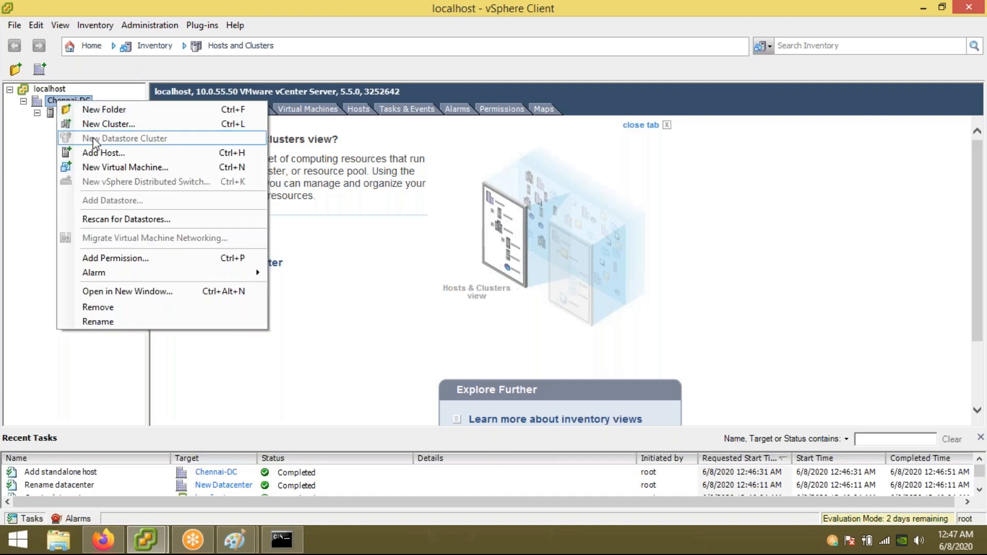
click(96, 152)
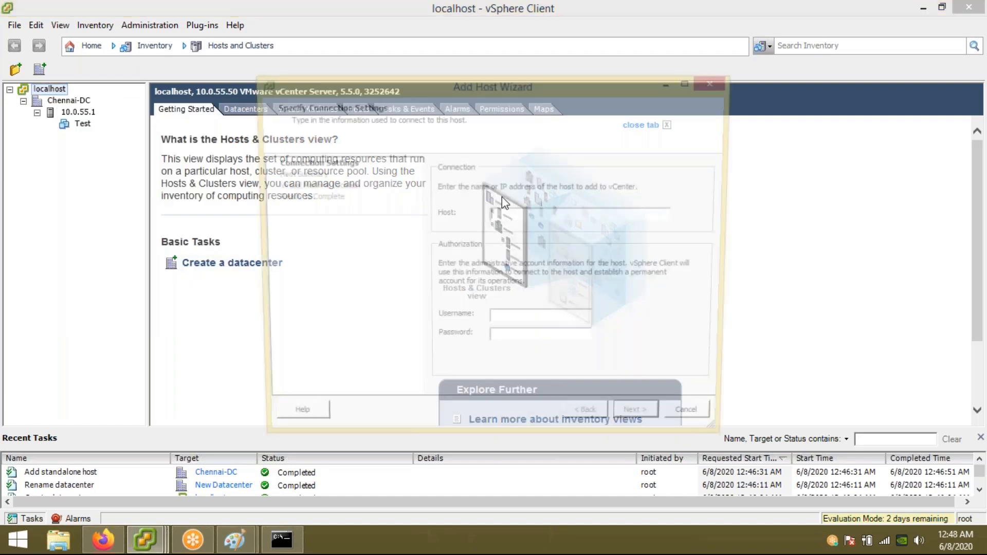
text(10.0.55.2)
key(Tab)
text(ro)
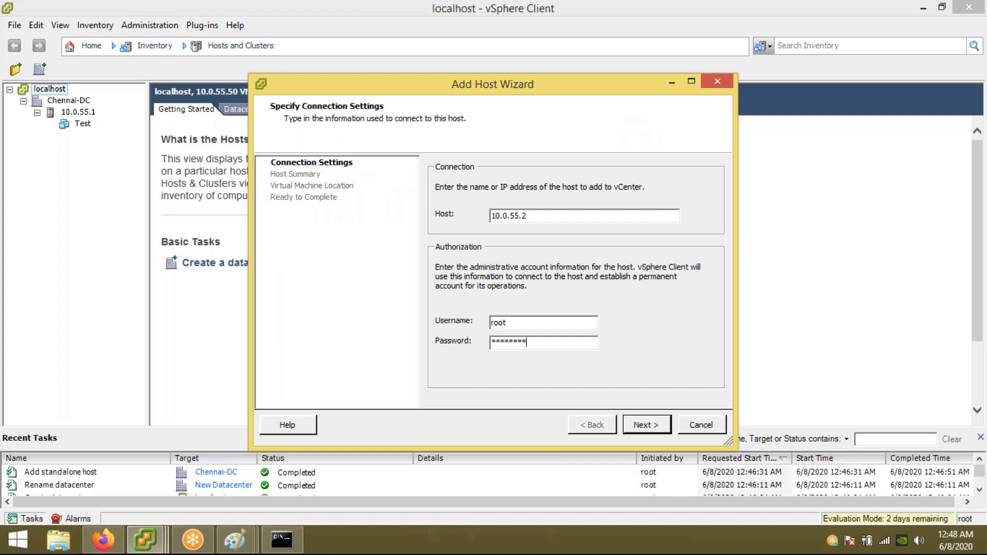
key(Return)
key(Left)
key(Return)
key(Return)
key(Return)
key(Return)
key(Return)
key(Return)
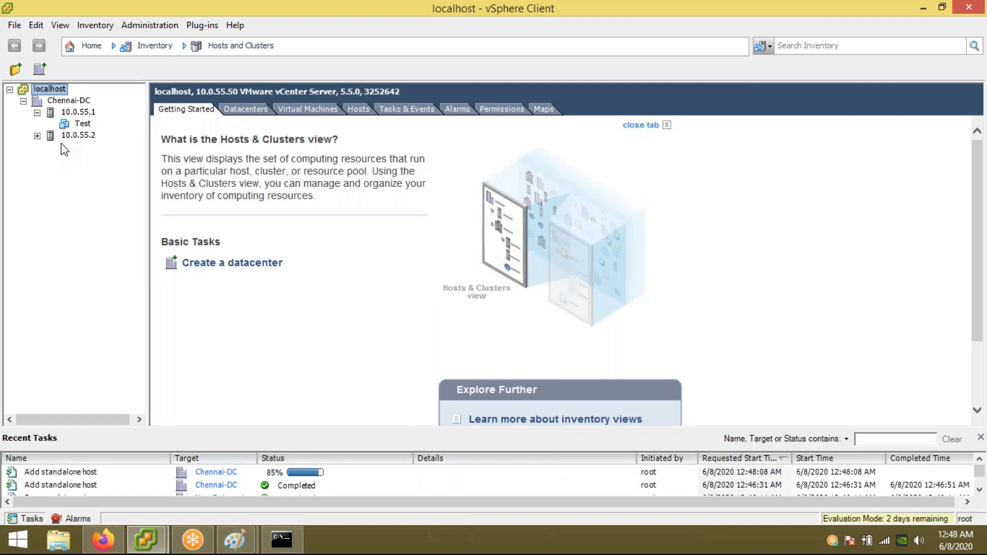
click(36, 137)
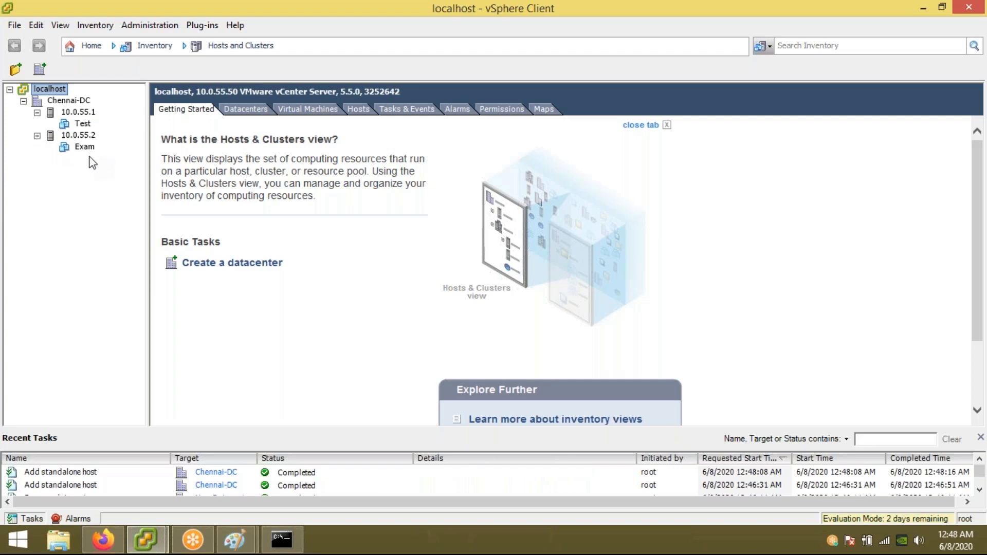
right_click(60, 101)
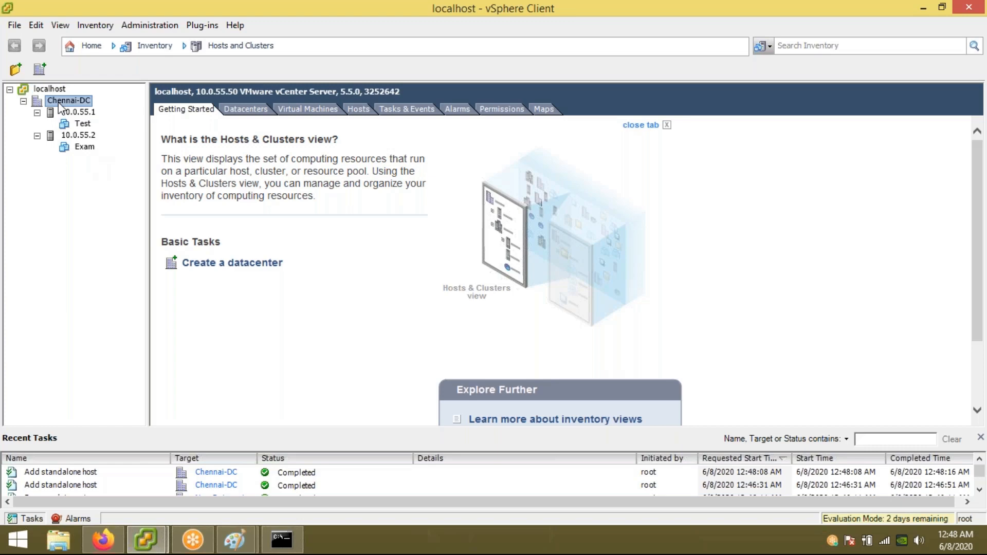
Step: Add host 10.0.55.3 to Chennai-DC with root credentials, accepting all wizard defaults
click(96, 154)
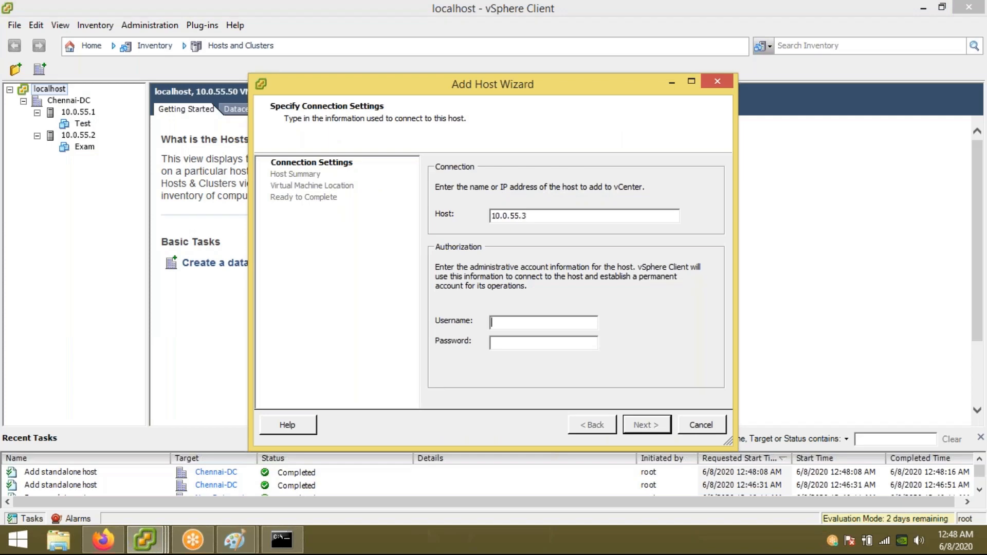
text(root)
text(********)
key(Return)
key(Return)
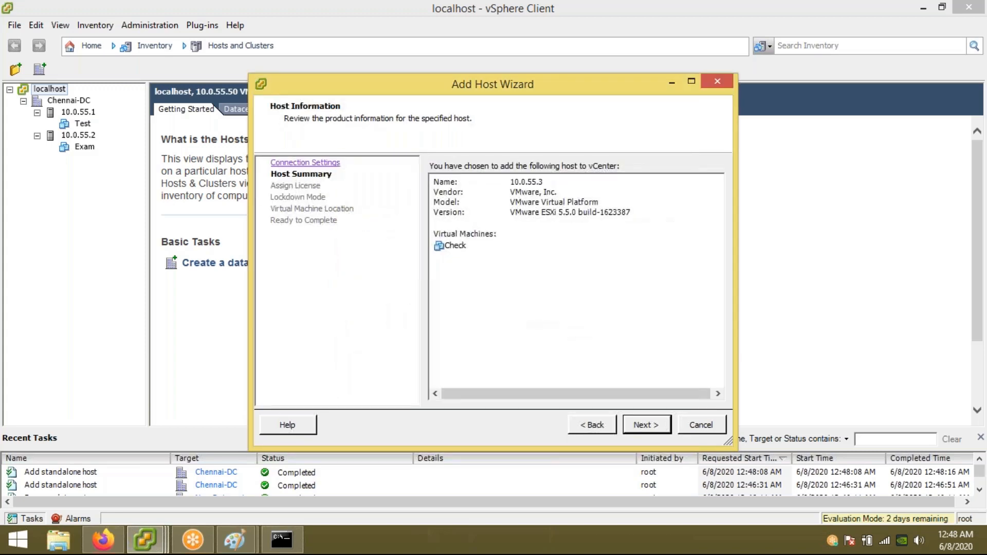
click(652, 433)
click(652, 433)
click(652, 433)
click(652, 433)
click(652, 433)
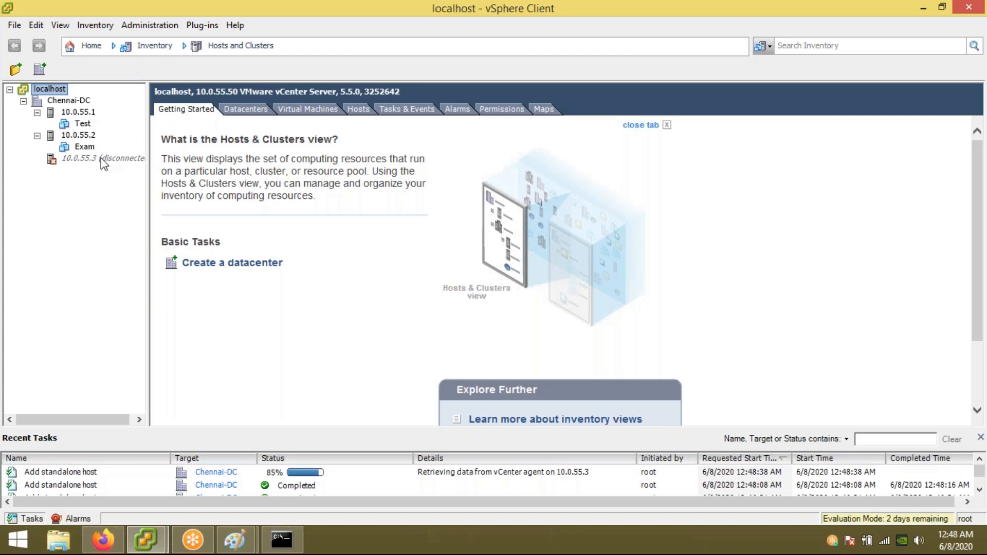
Step: Expand host 10.0.55.3 to show its Check VM, then switch to the Paint network diagram
click(727, 17)
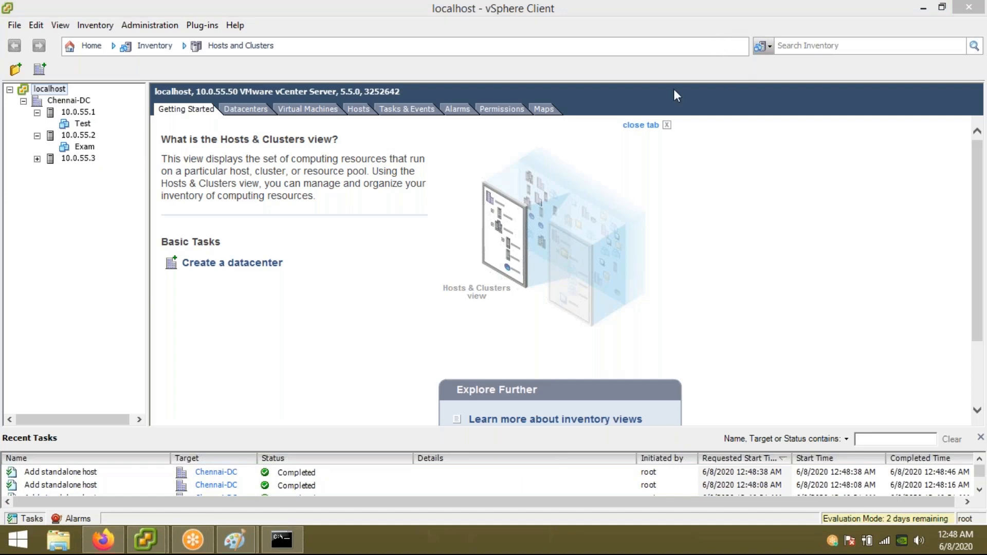
click(38, 158)
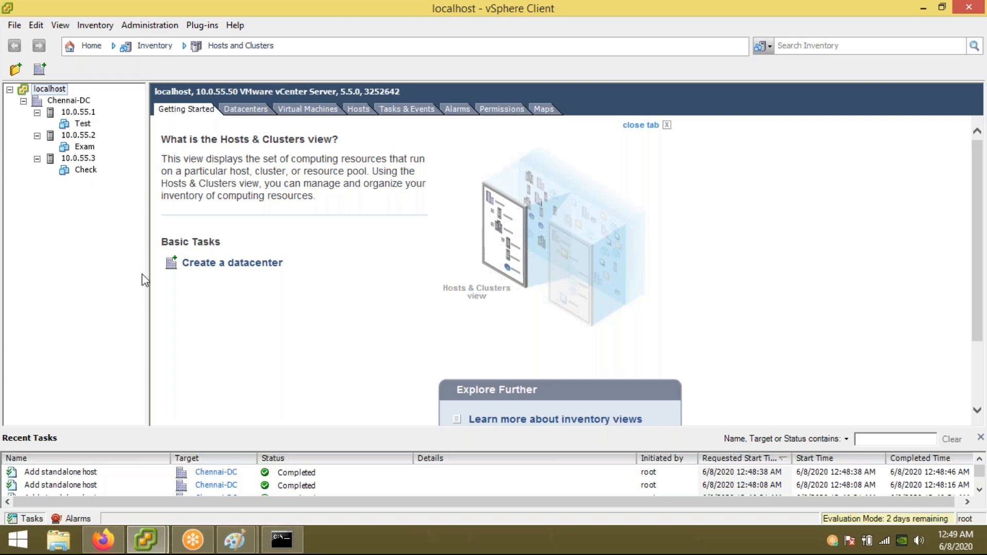
click(237, 540)
click(309, 469)
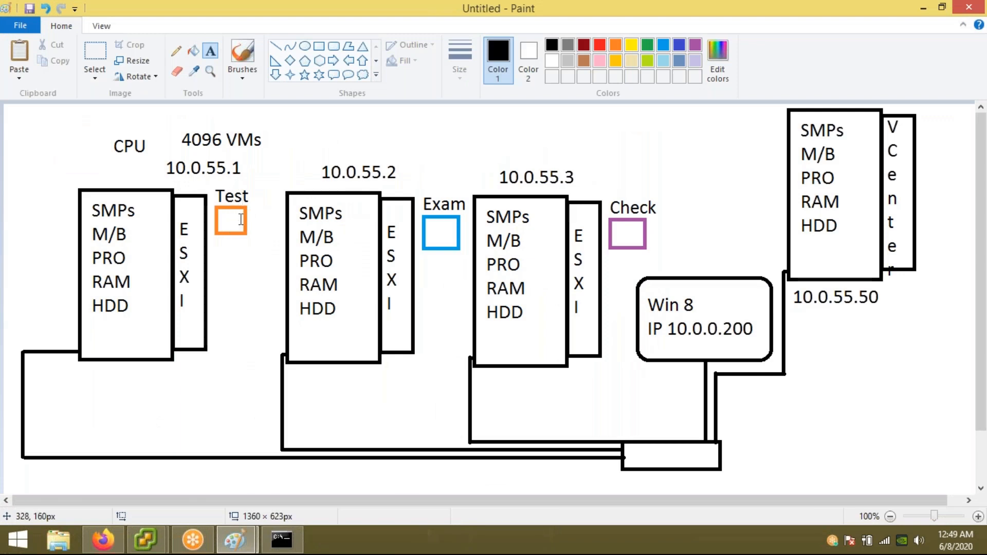
Step: In Paint, move the Test label and orange box under Exam beside host 10.0.55.2
click(94, 56)
mouse_move(209, 184)
mouse_down()
mouse_move(232, 231)
mouse_move(208, 180)
mouse_up()
mouse_move(240, 216)
mouse_down()
mouse_move(345, 299)
mouse_move(461, 302)
mouse_move(451, 293)
mouse_up()
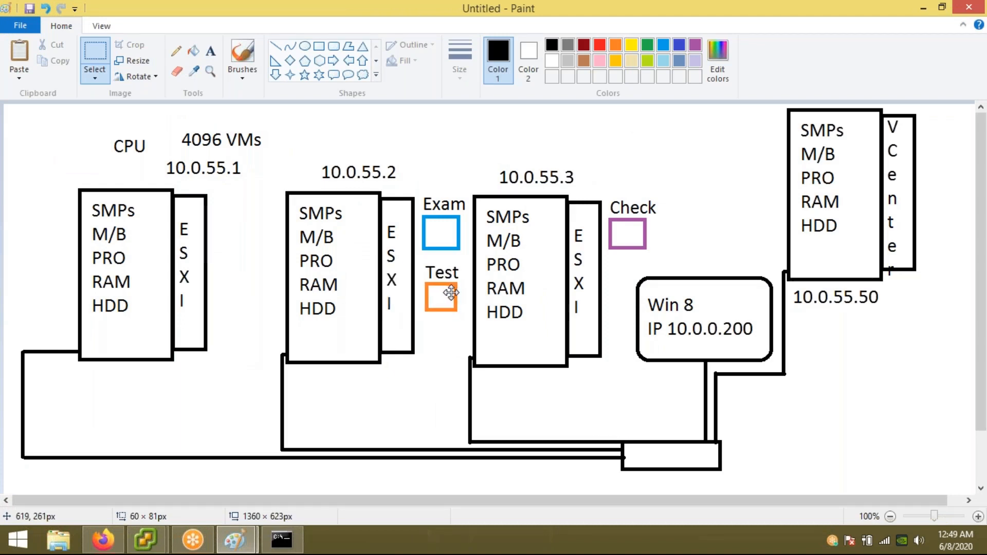
click(432, 345)
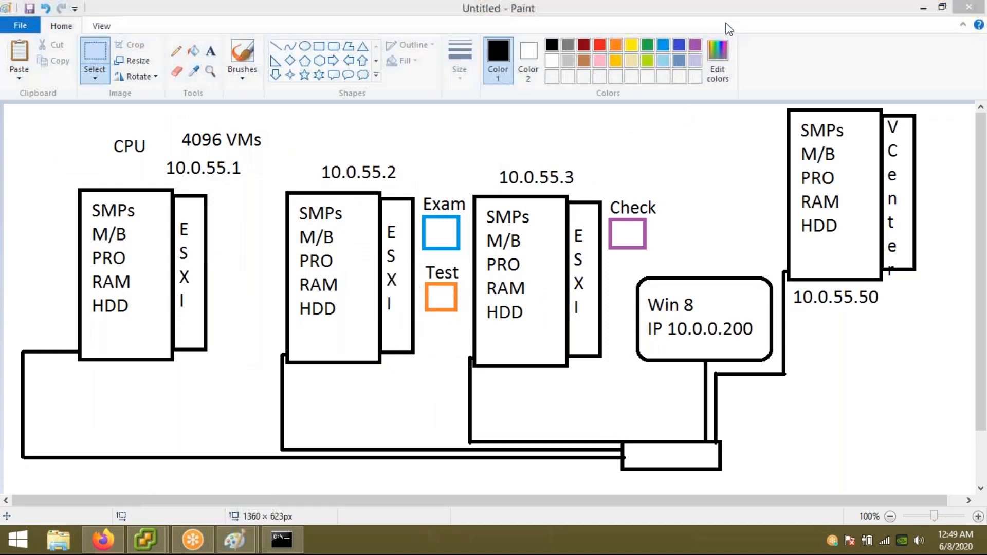
drag(980, 409, 980, 467)
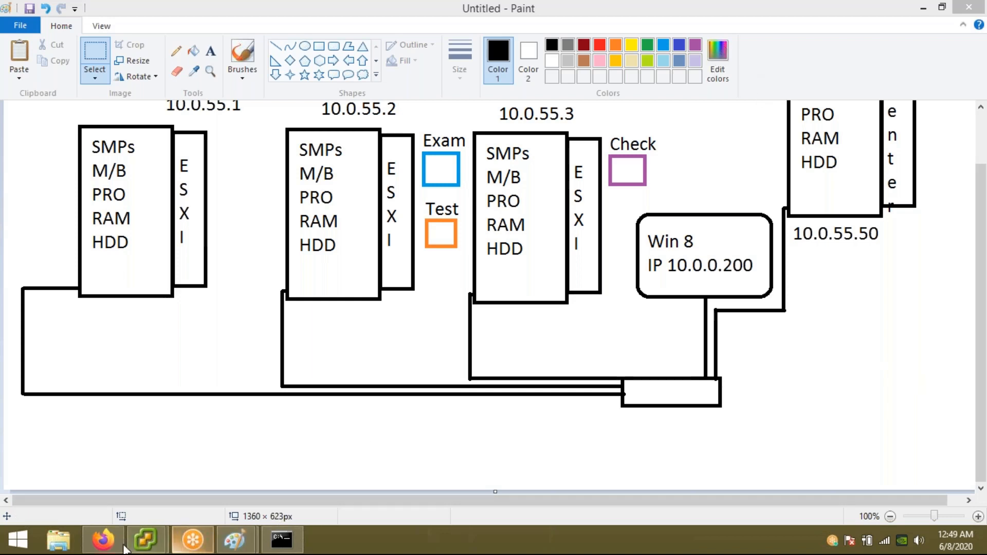
Step: Return to the vCenter localhost window and select the Test VM in the inventory
mouse_move(145, 540)
click(258, 491)
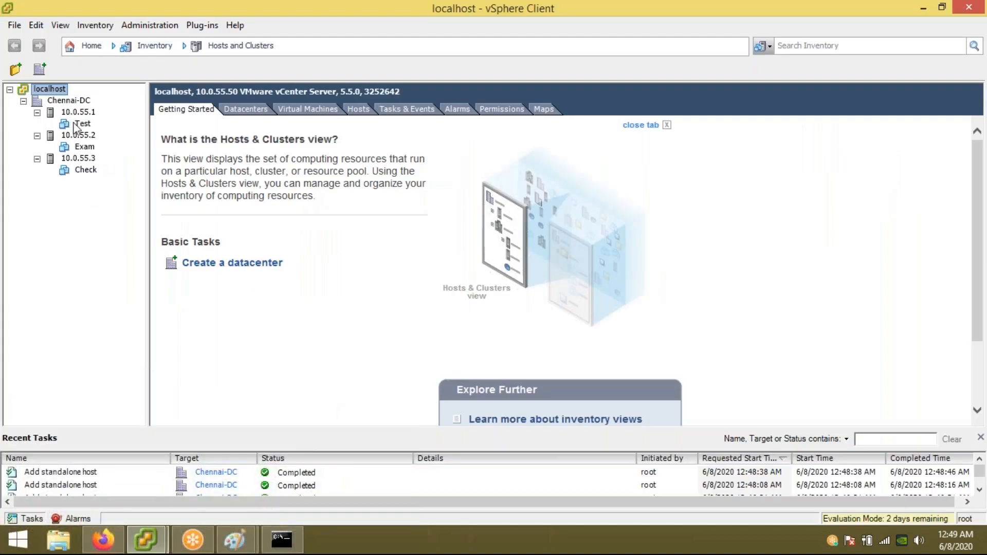
mouse_move(235, 539)
click(308, 472)
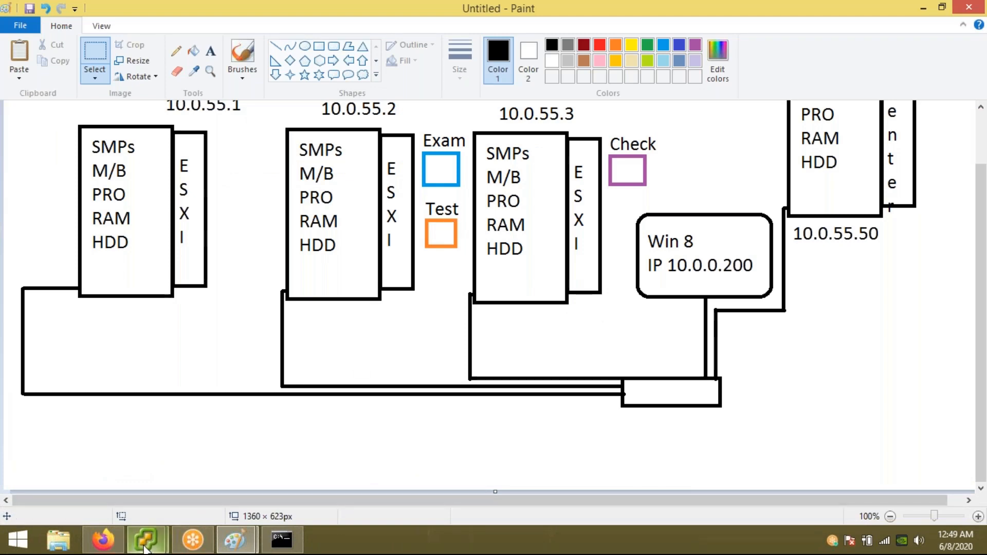
mouse_move(145, 542)
click(202, 486)
right_click(85, 148)
click(80, 133)
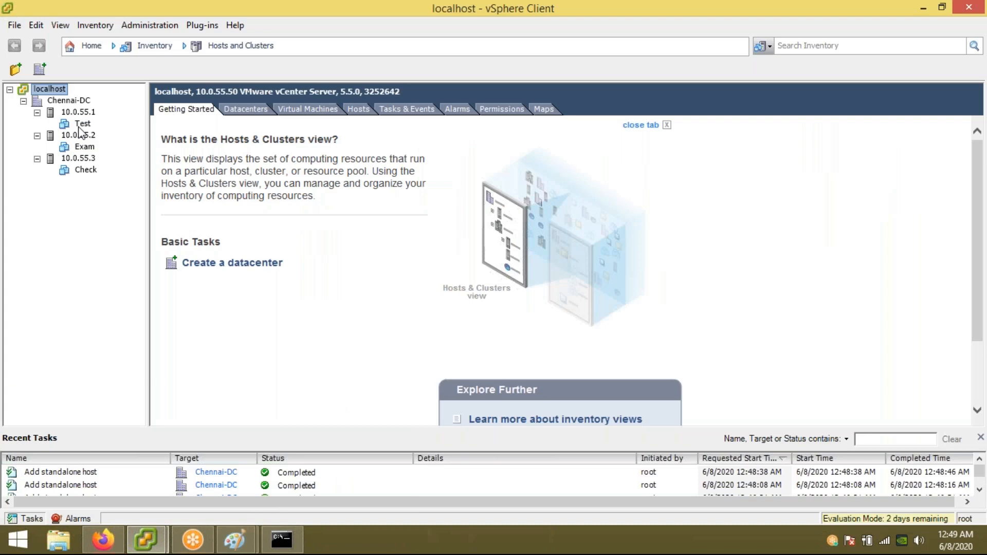
click(83, 124)
right_click(79, 125)
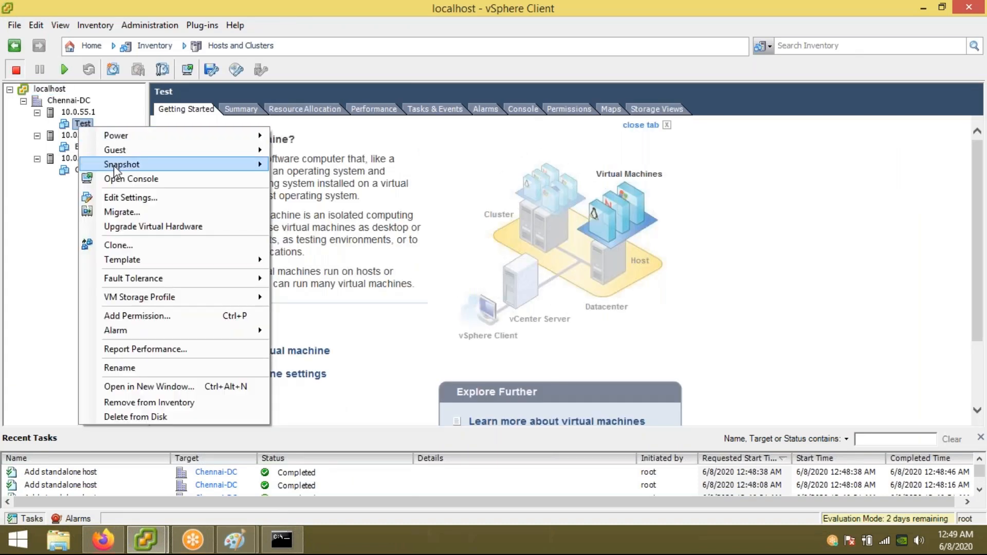
click(148, 214)
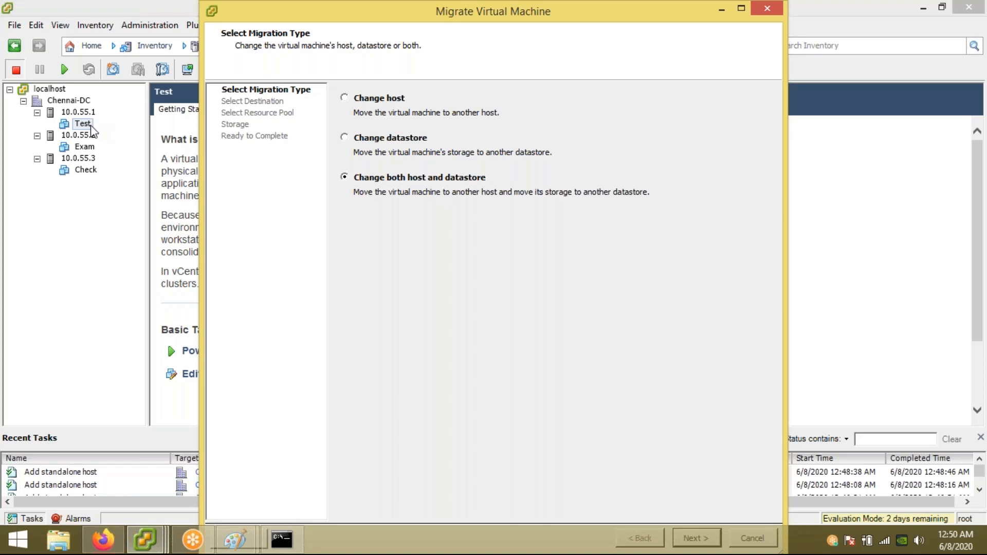
drag(624, 16, 538, 43)
click(676, 37)
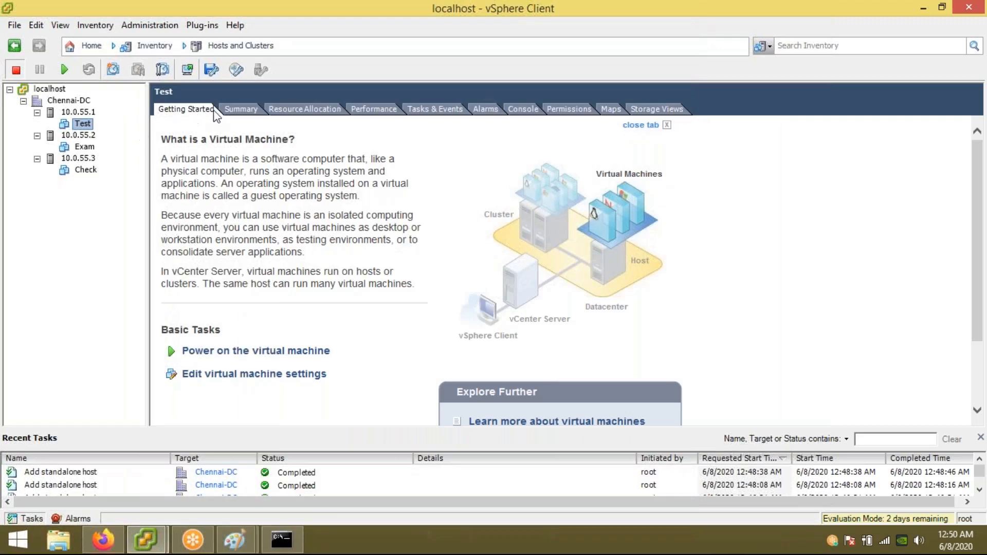
click(85, 112)
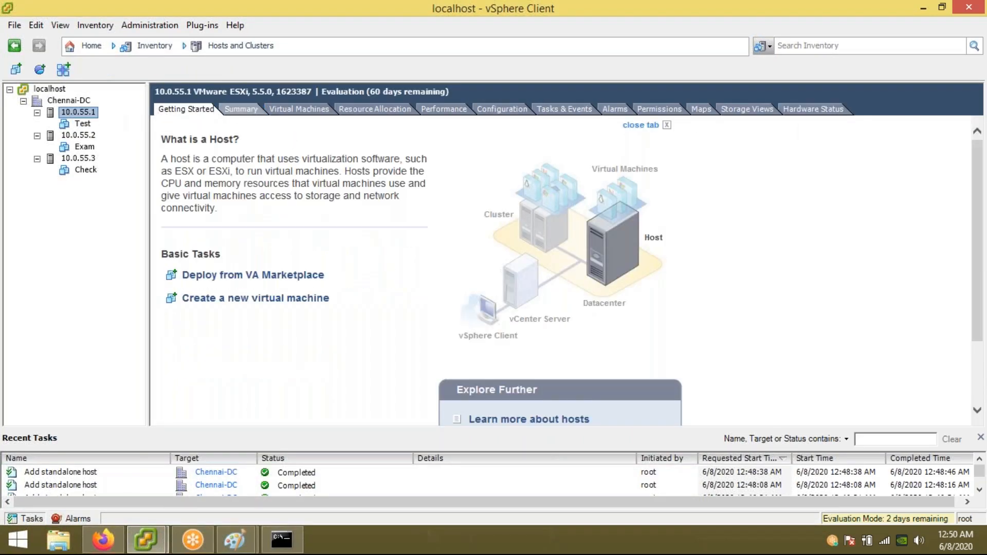
Step: View Test's summary showing host 10.0.55.1, and browse its datastore1 storage
click(241, 109)
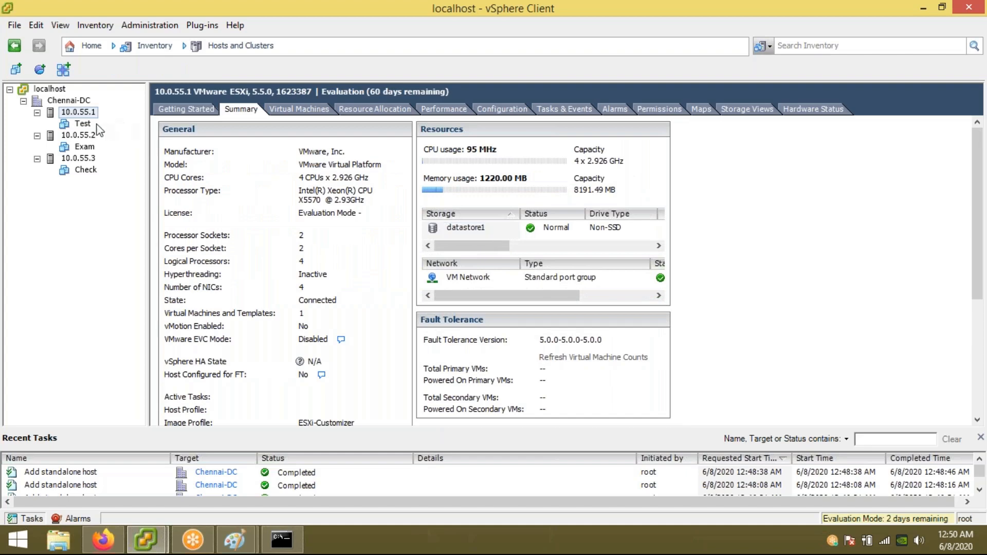
click(83, 124)
click(241, 110)
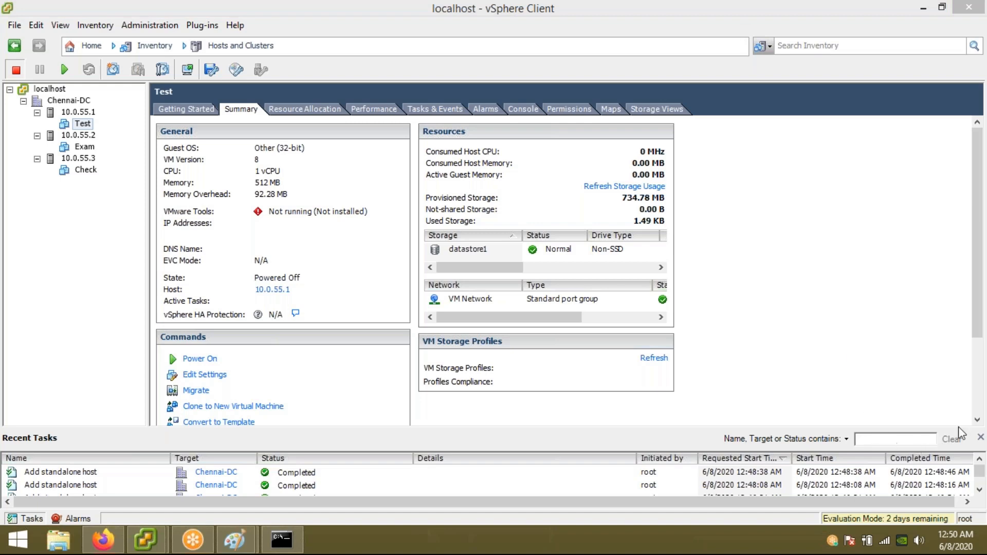
scroll(973, 323, down, 3)
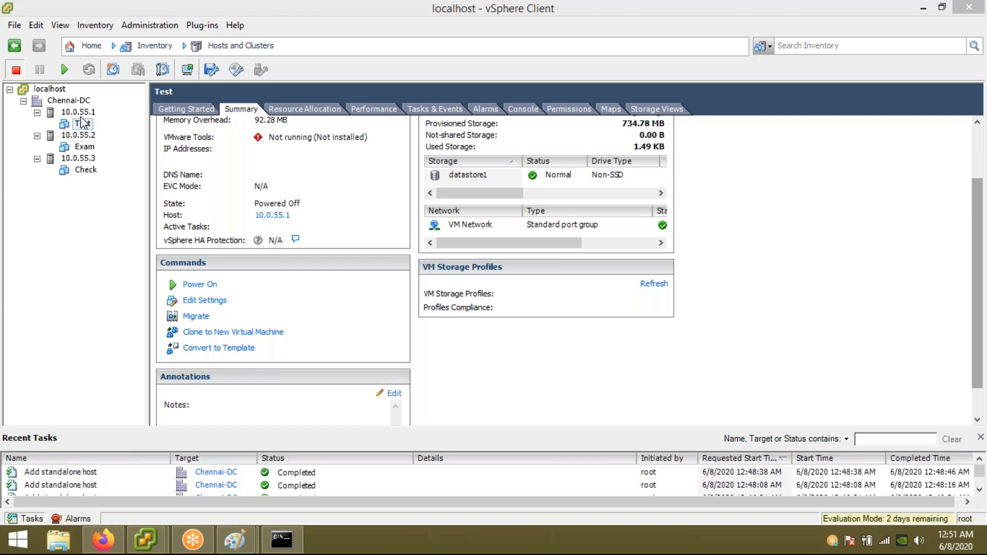
click(472, 181)
right_click(449, 174)
click(459, 183)
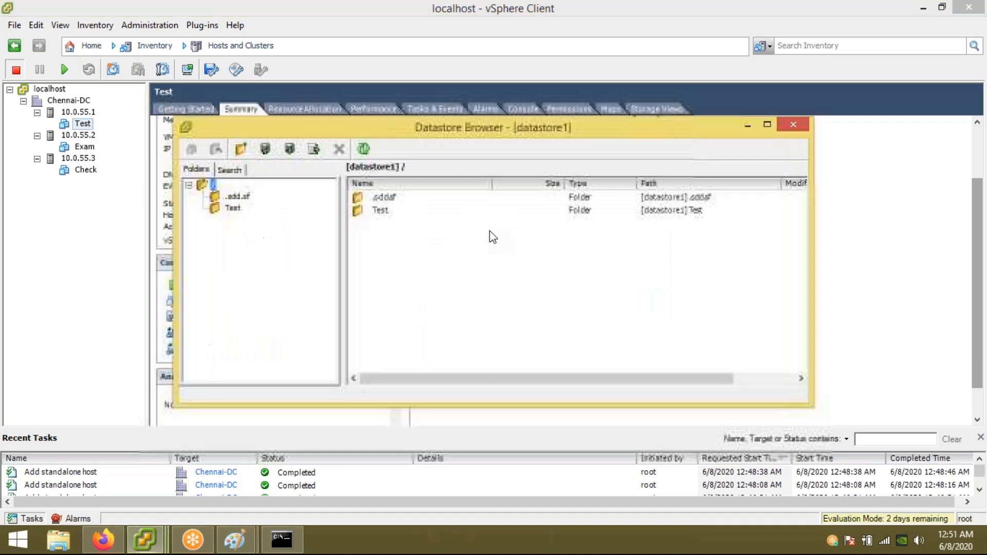
click(794, 125)
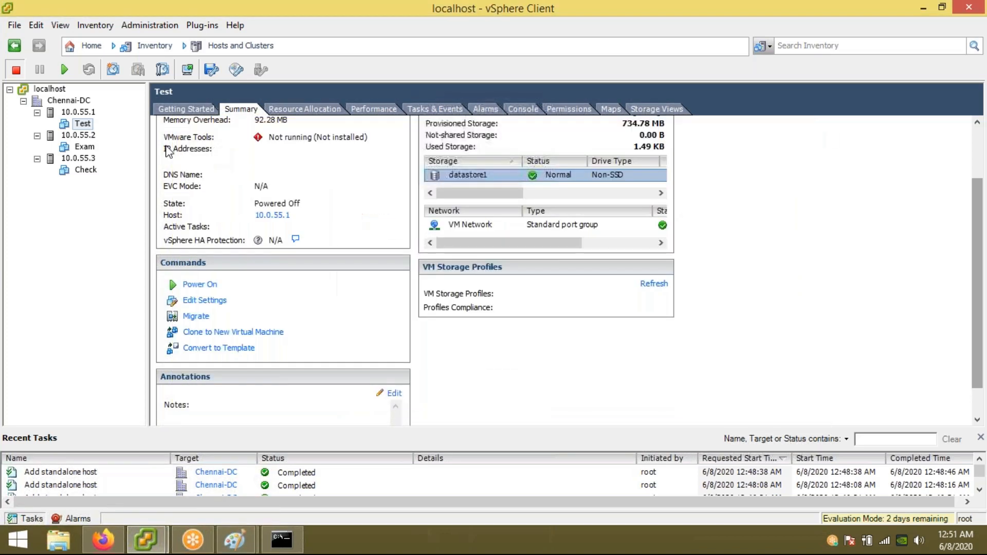
click(75, 135)
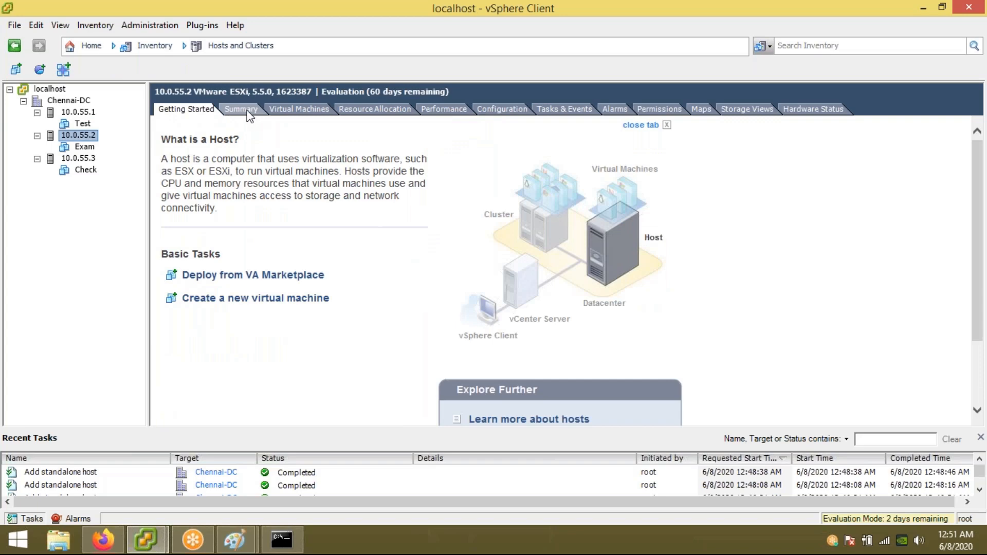
click(242, 109)
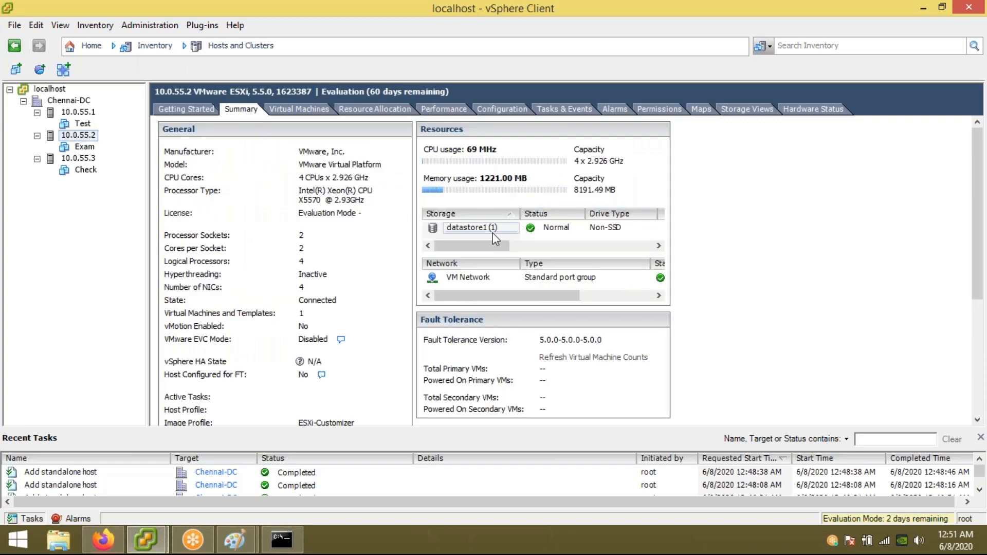
click(470, 230)
right_click(470, 229)
key(Escape)
double_click(475, 232)
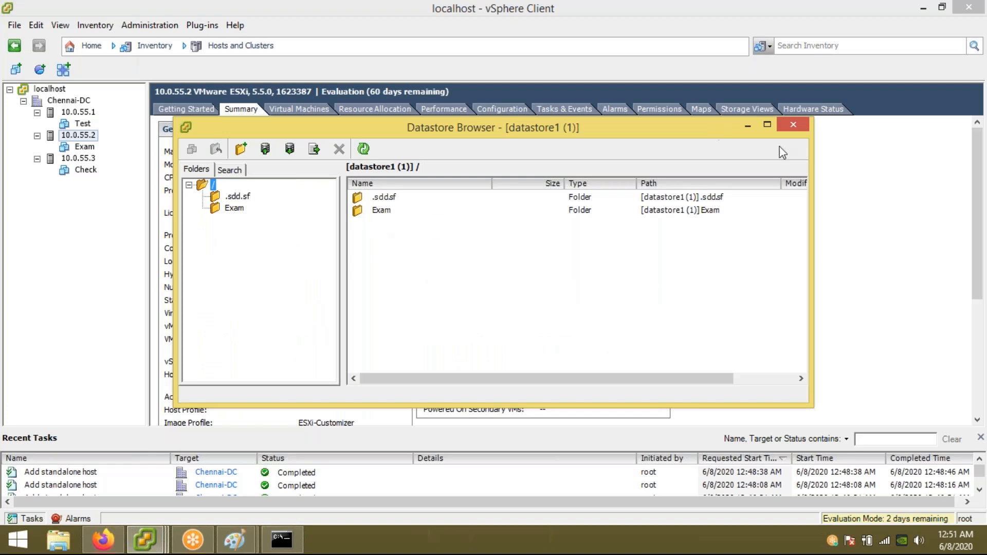
click(794, 126)
click(82, 124)
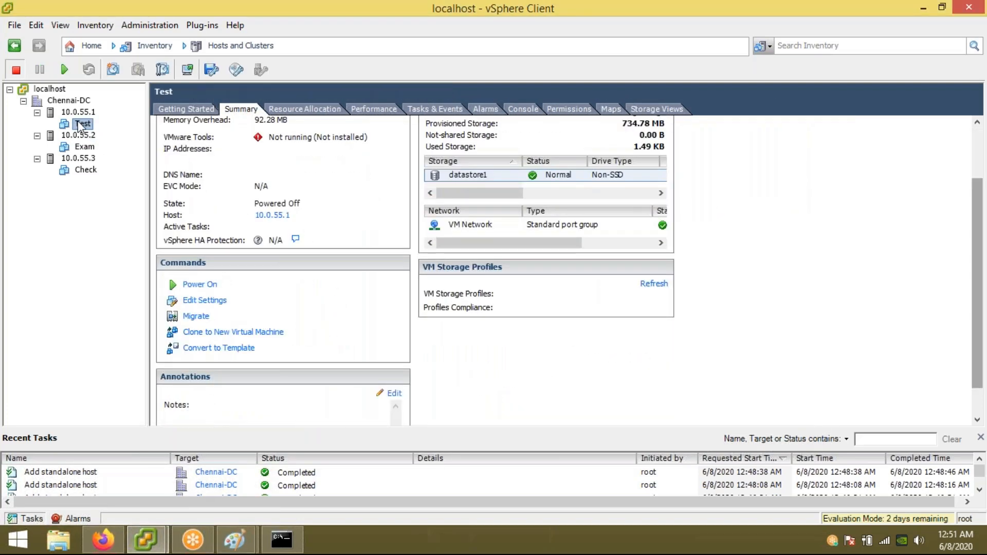
Step: Migrate Test to host 10.0.55.2, changing both host and datastore to datastore1 (1)
right_click(81, 126)
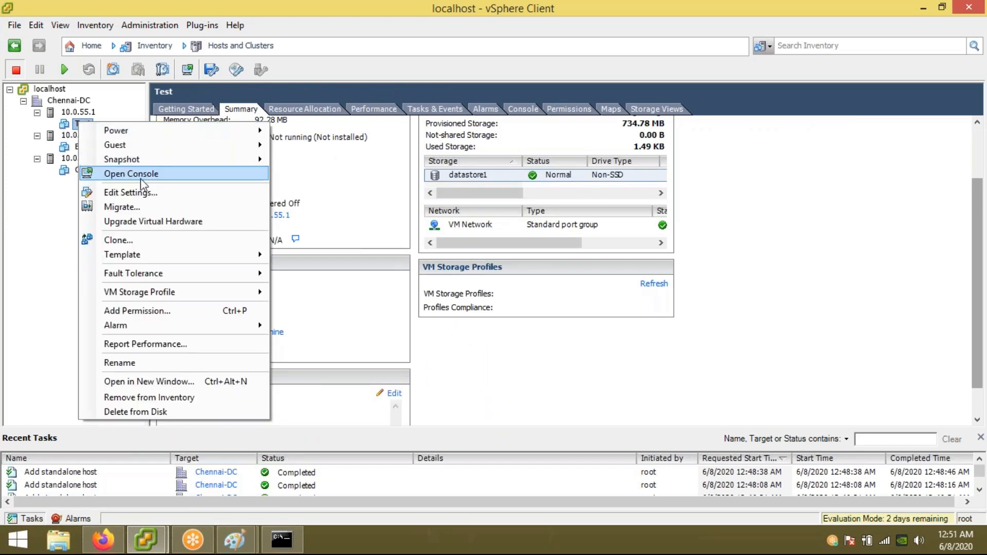
click(150, 205)
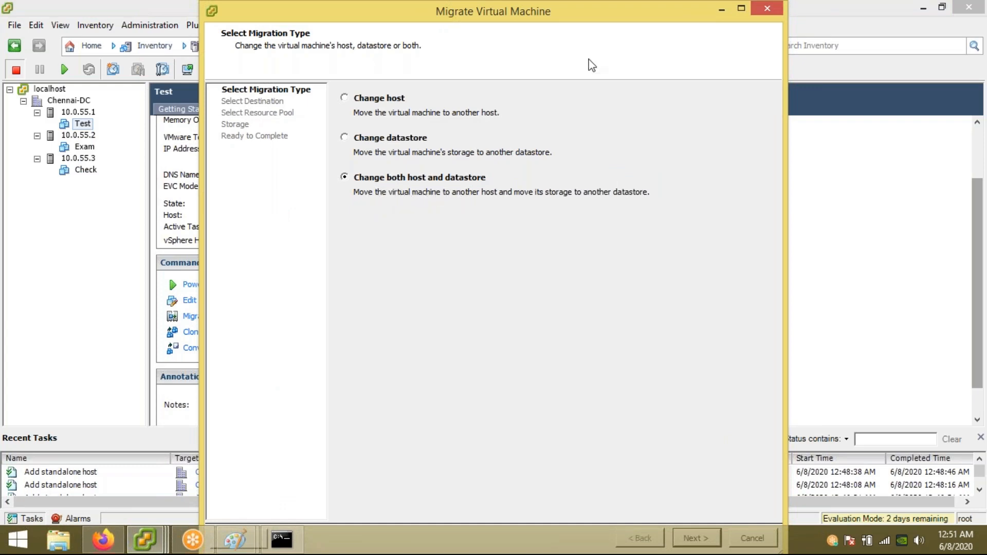
double_click(621, 11)
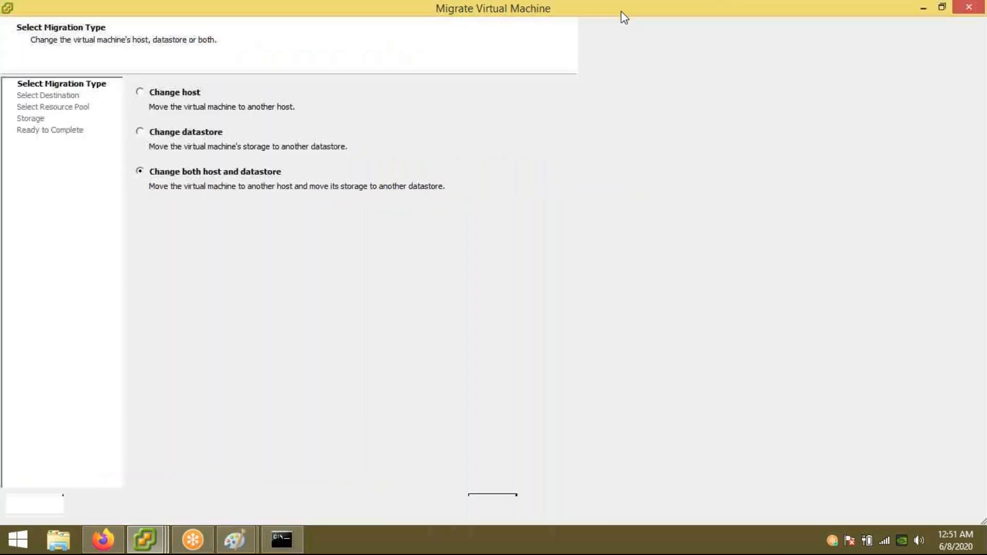
click(899, 509)
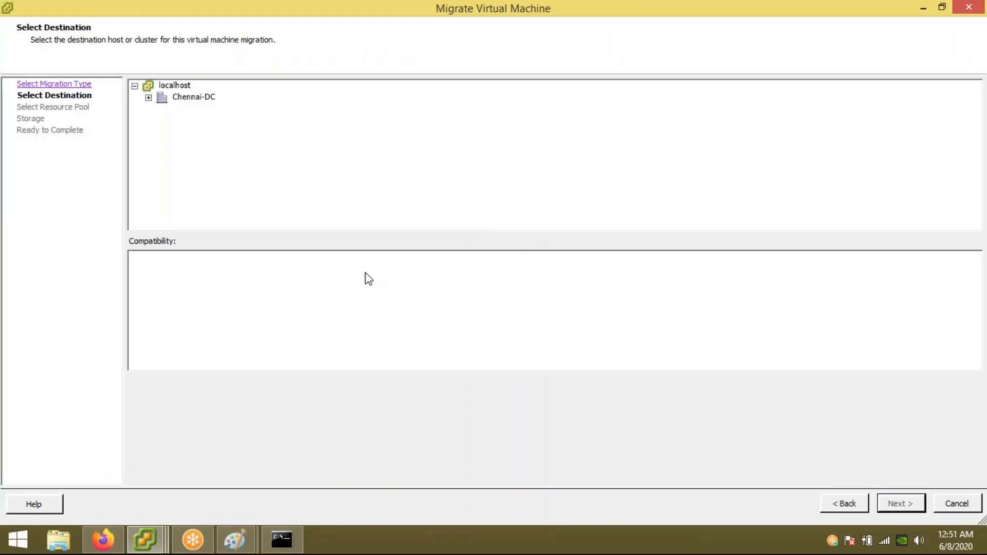
click(148, 98)
click(206, 120)
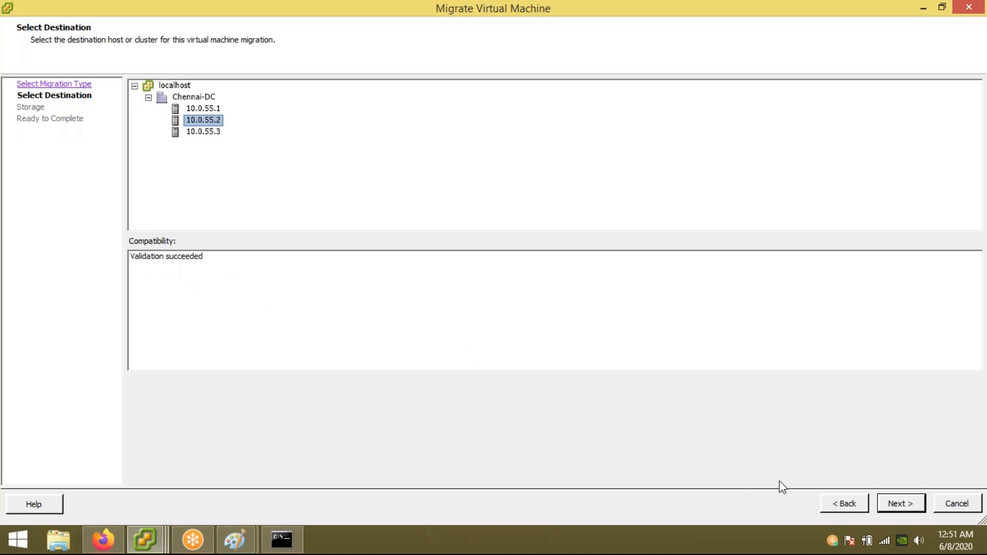
click(897, 505)
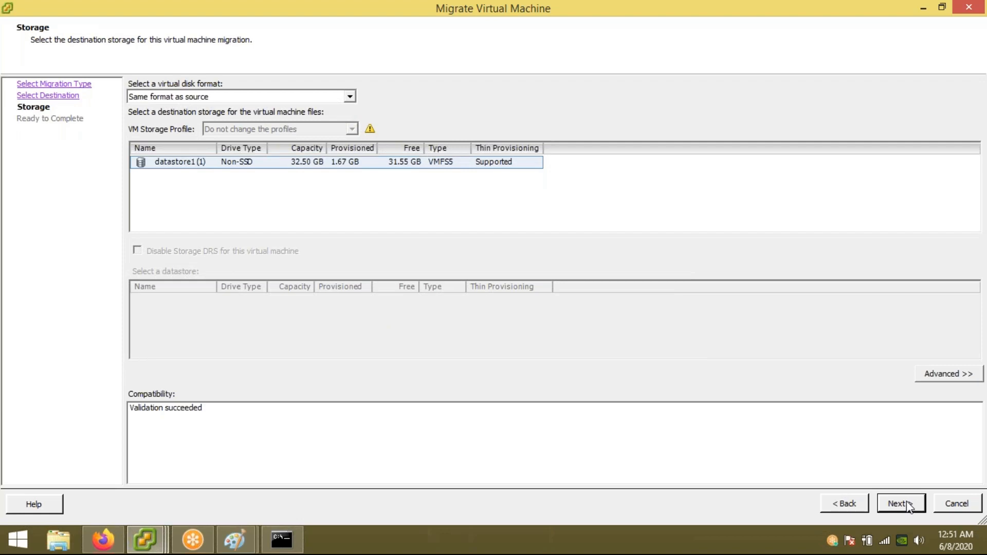
click(898, 503)
click(902, 503)
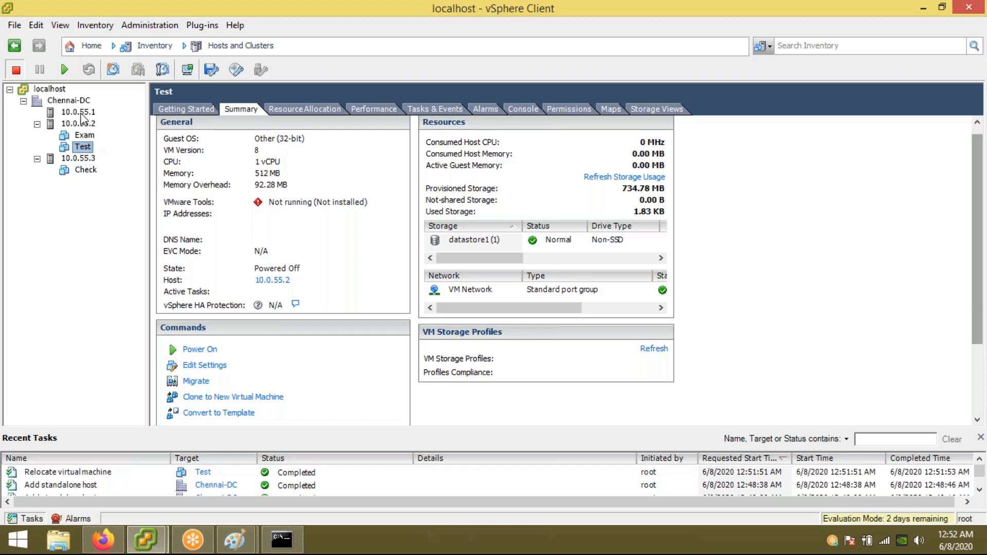
Step: Migrate Test back to host 10.0.55.1, accepting datastore1 as its storage
right_click(87, 149)
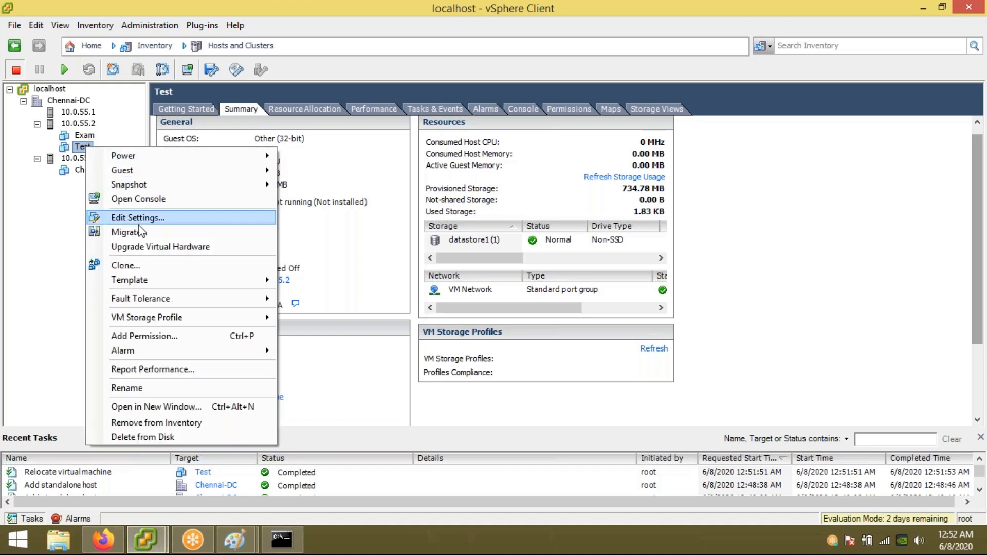
click(226, 218)
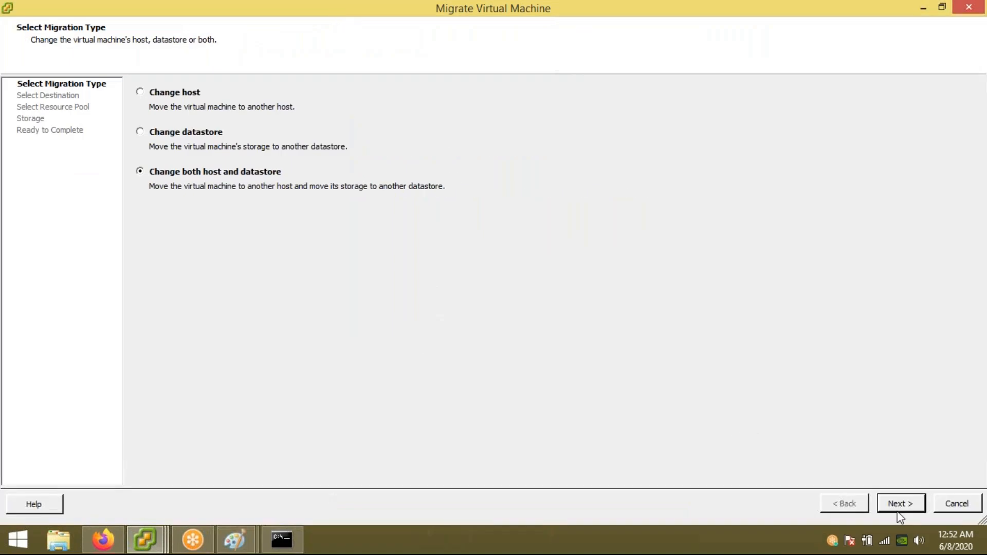
click(900, 503)
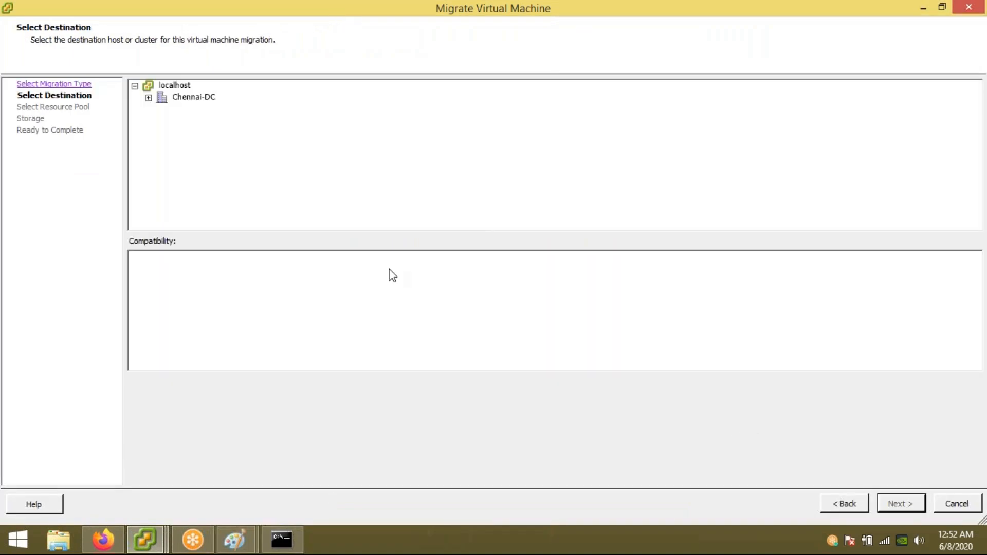
click(148, 98)
click(203, 109)
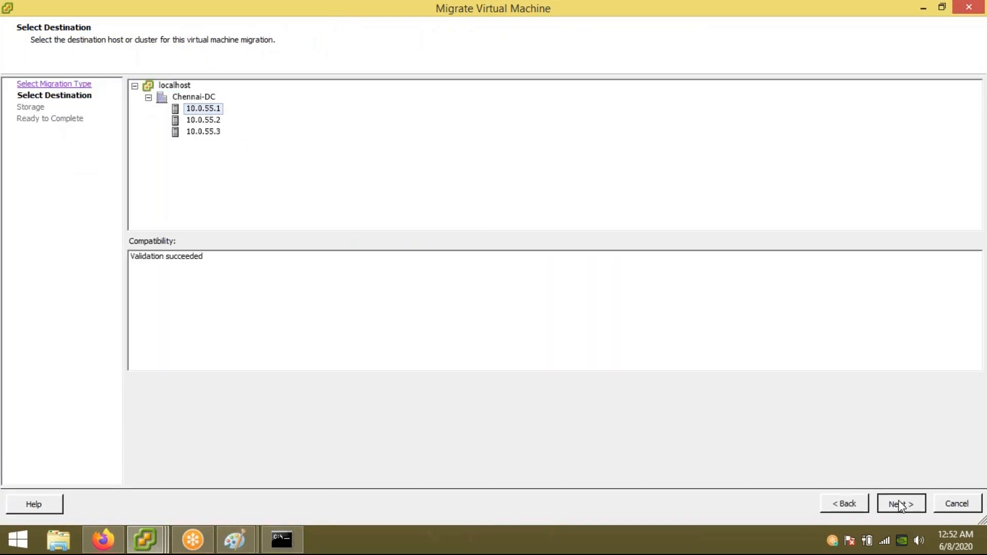
click(899, 504)
click(899, 504)
click(901, 504)
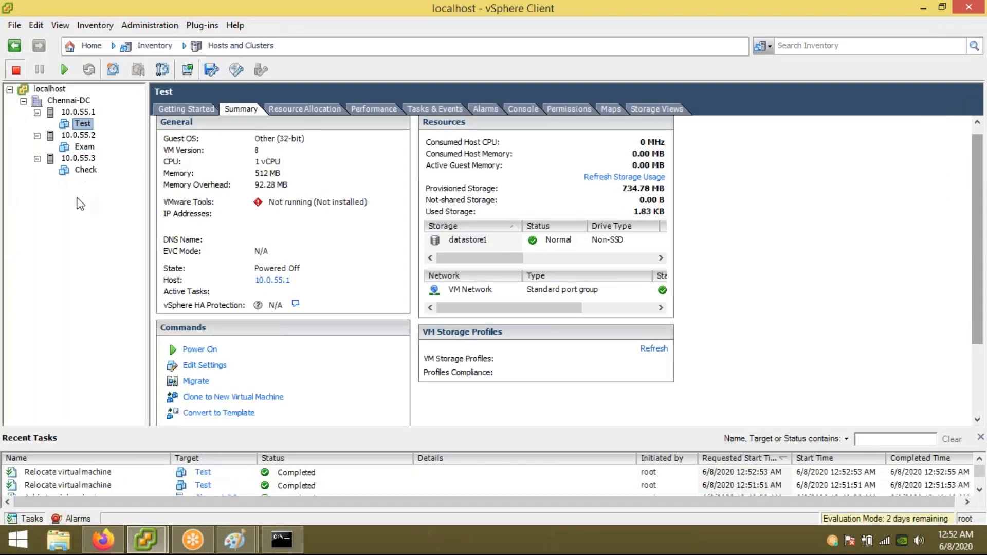
Step: Begin a storage-only migration of VM Test to datastore1, then cancel the wizard without moving it
right_click(88, 129)
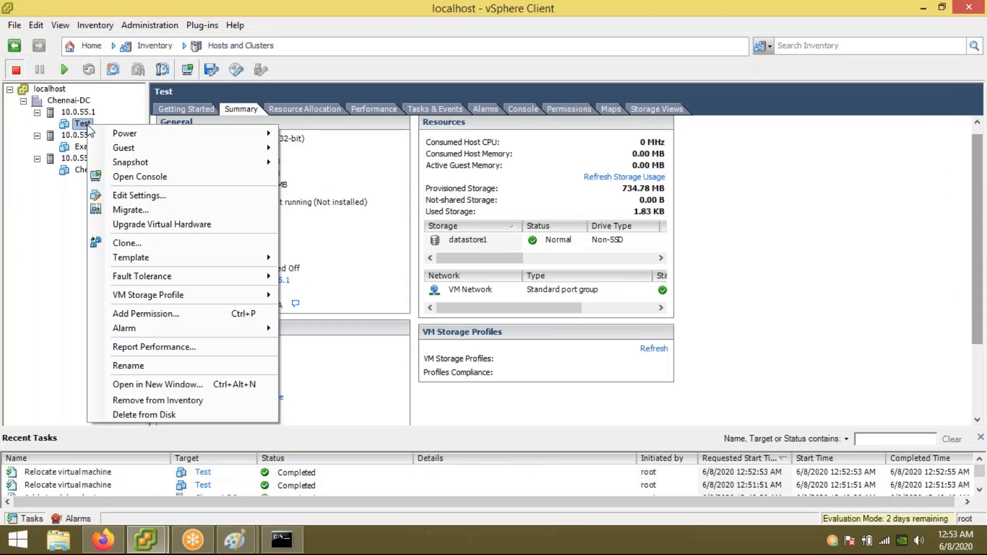
click(144, 207)
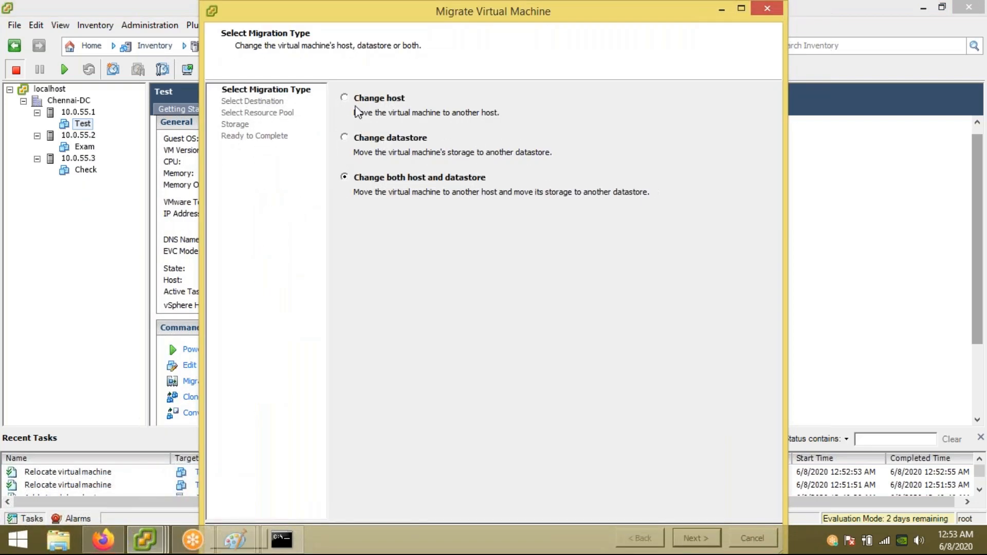
click(360, 103)
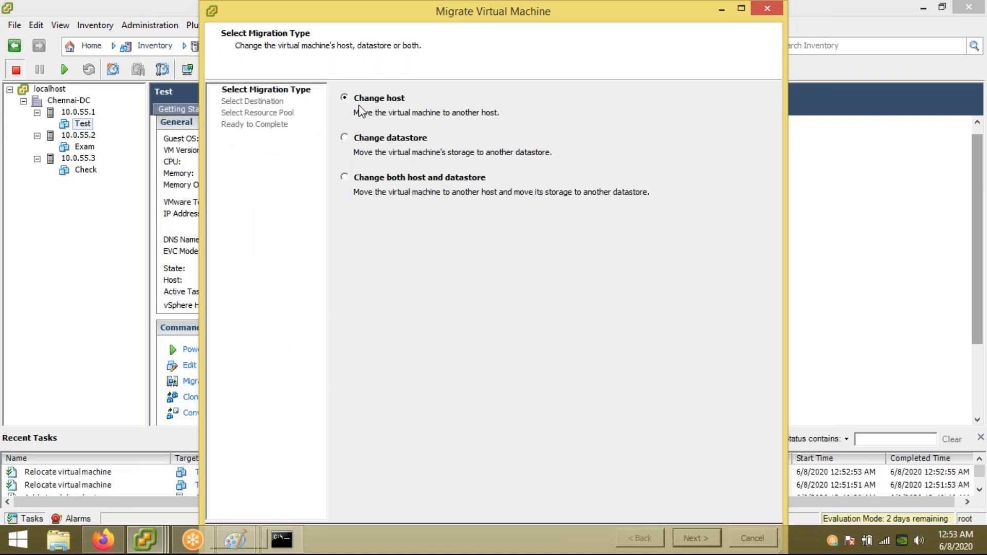
click(354, 140)
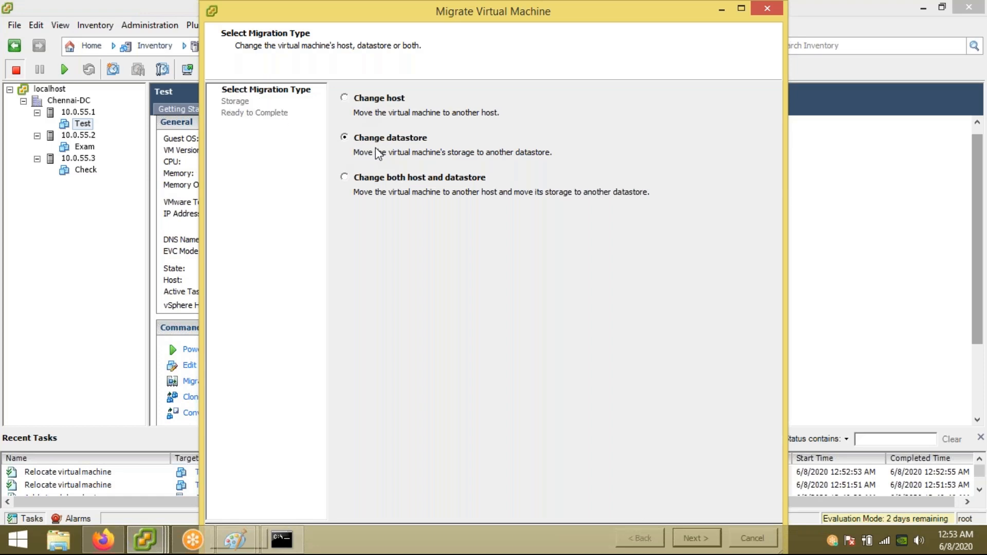
double_click(616, 18)
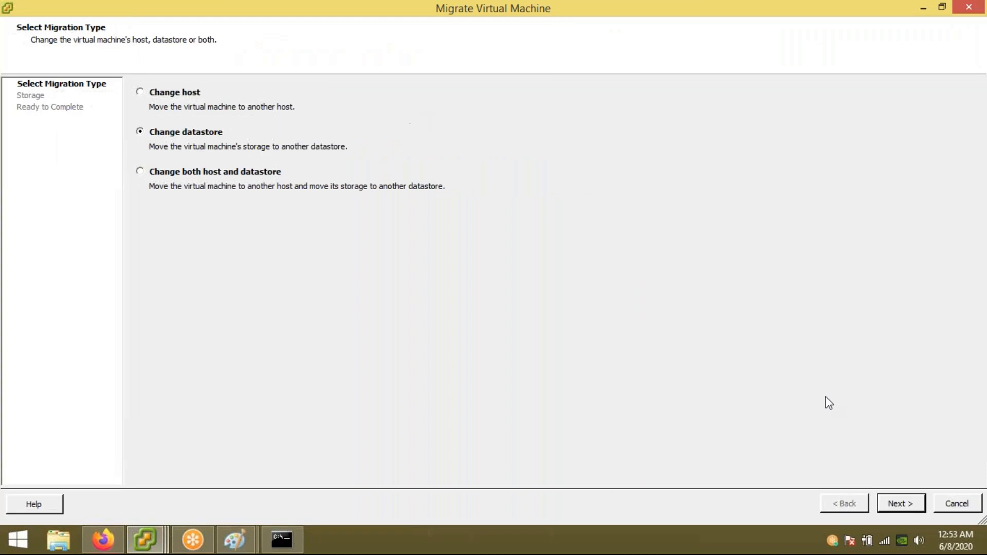
click(897, 502)
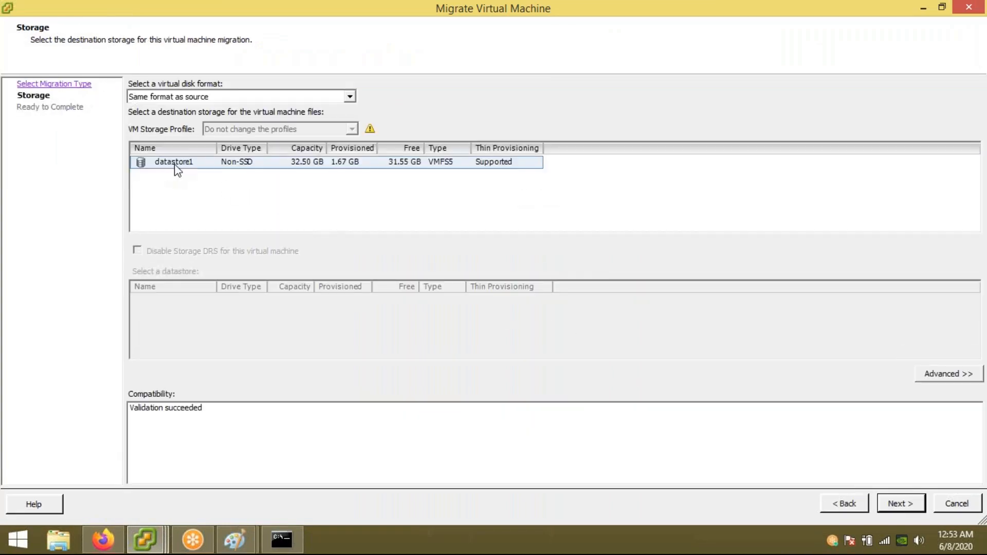
click(185, 167)
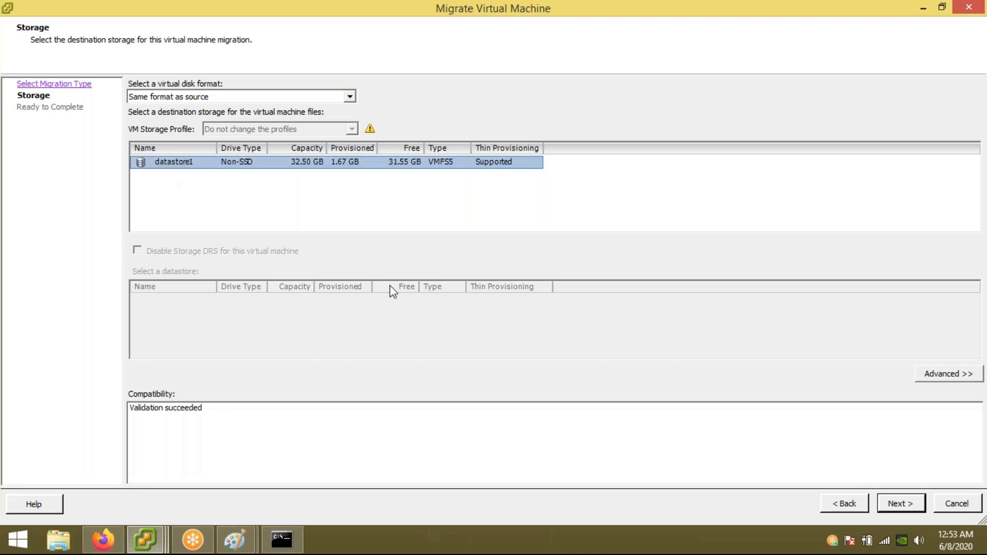
click(954, 508)
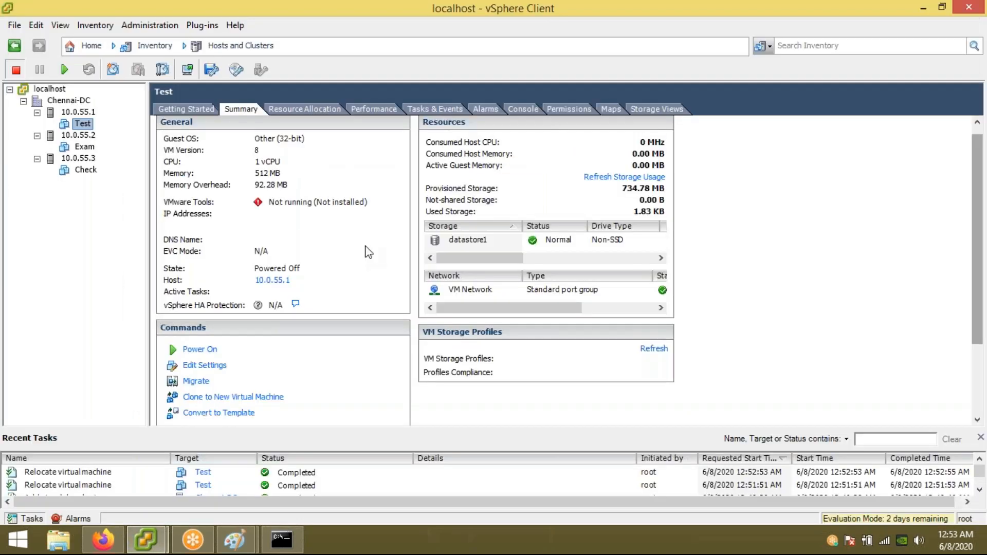
Step: Browse the contents of datastore1, then close the datastore browser
right_click(478, 240)
click(509, 247)
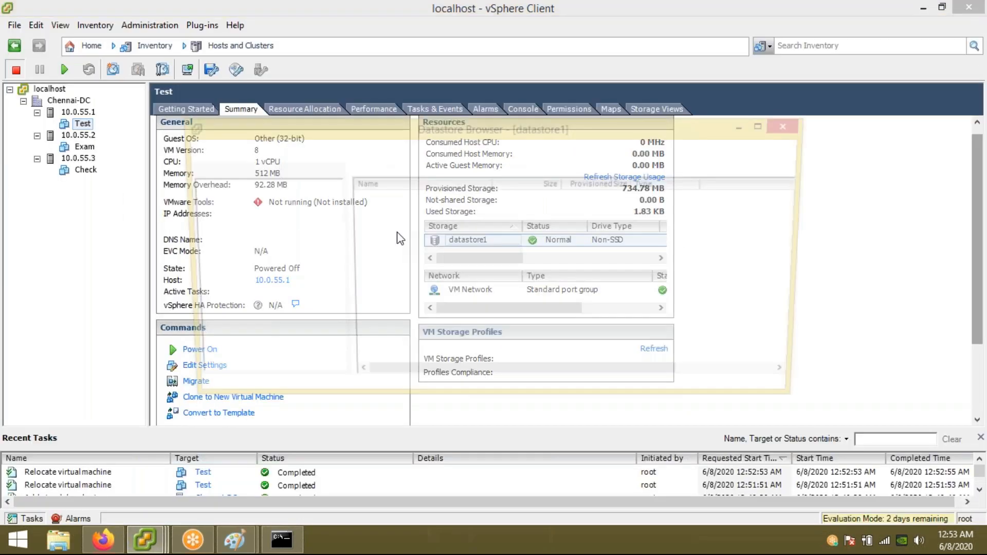
click(793, 125)
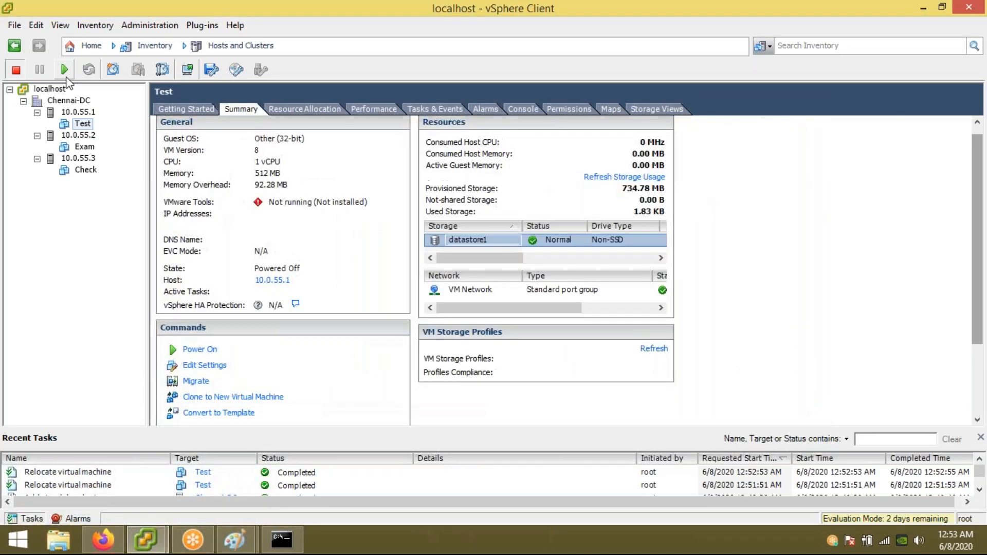
Step: Start a Change datastore migration of VM Test in a maximized wizard, up to the storage page
right_click(83, 124)
click(145, 211)
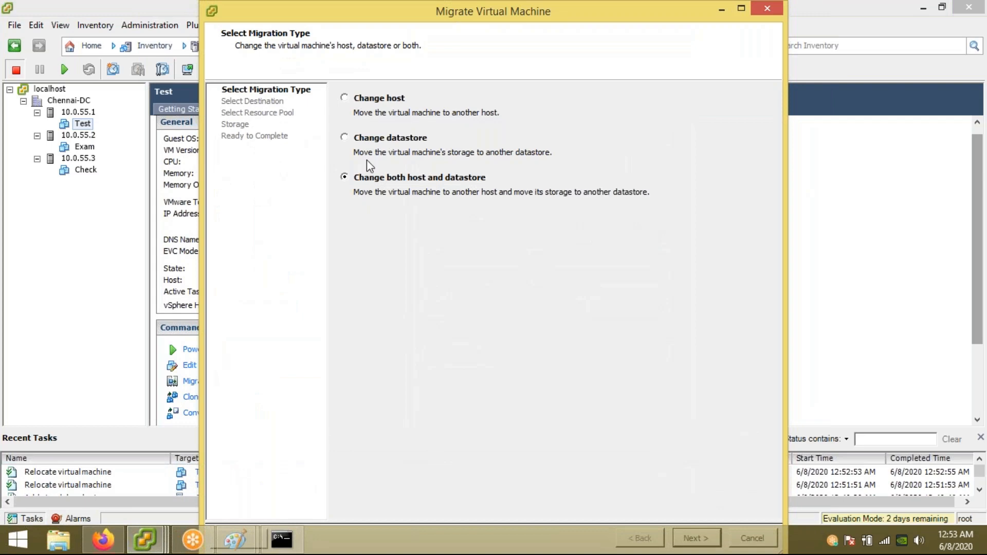
click(370, 139)
double_click(602, 16)
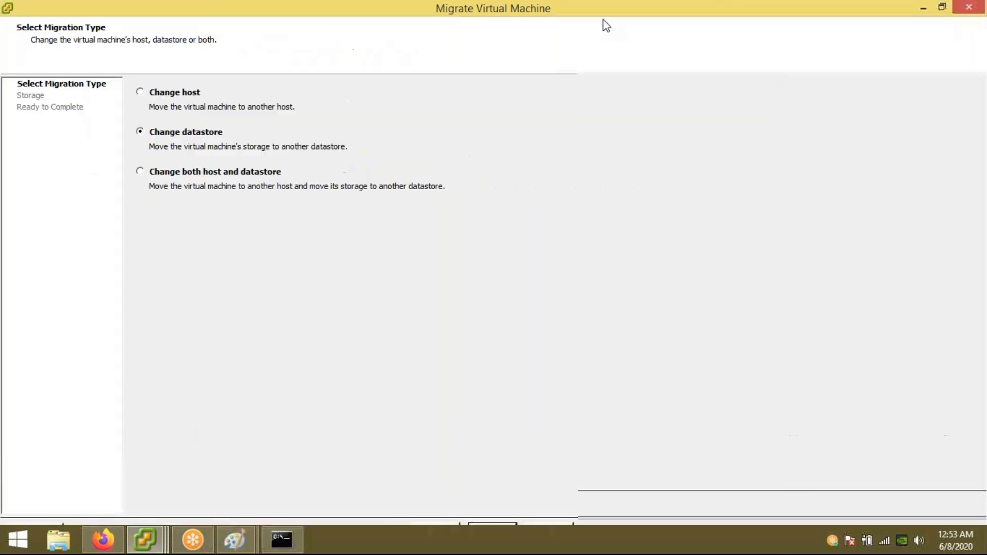
click(900, 504)
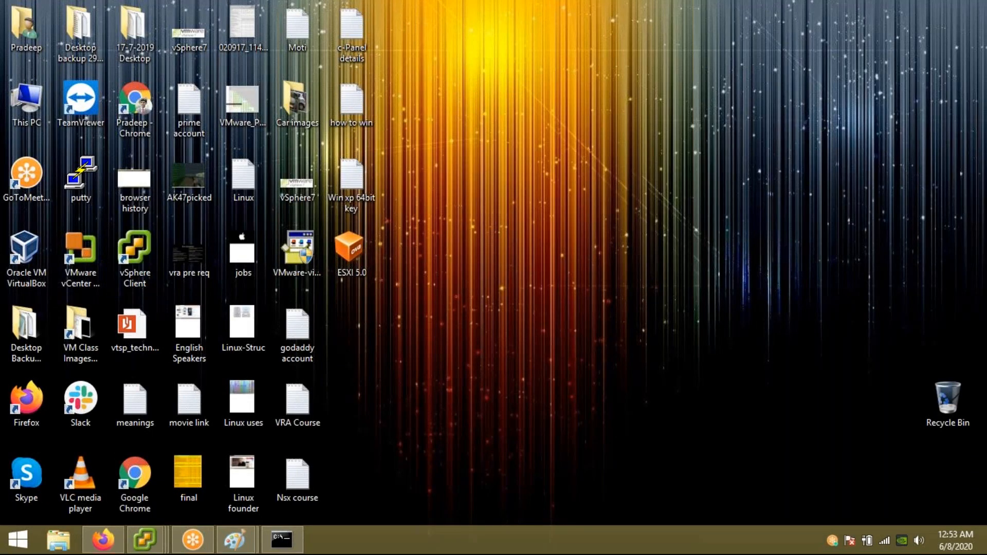
Step: Create a new desktop folder named Test and review its properties
right_click(495, 207)
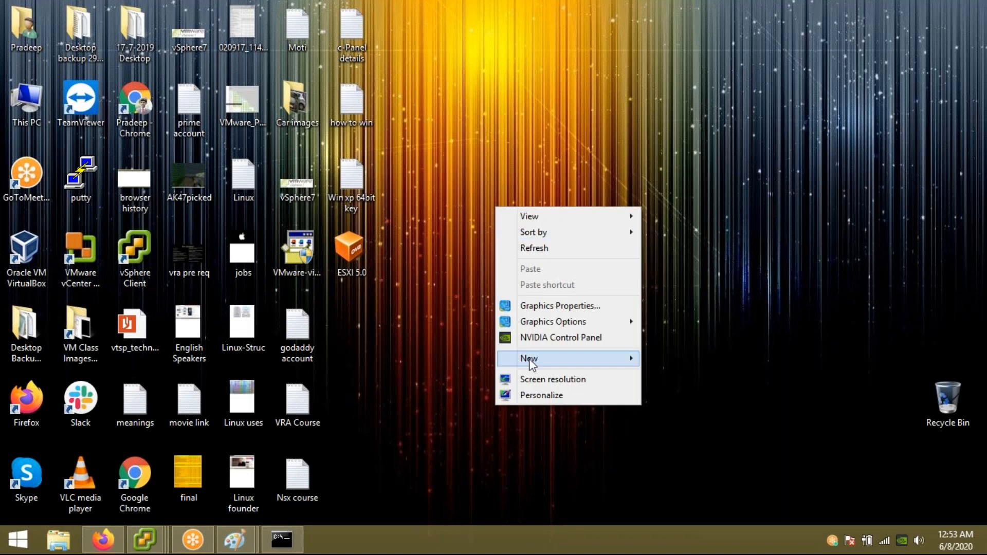
mouse_move(631, 359)
click(673, 354)
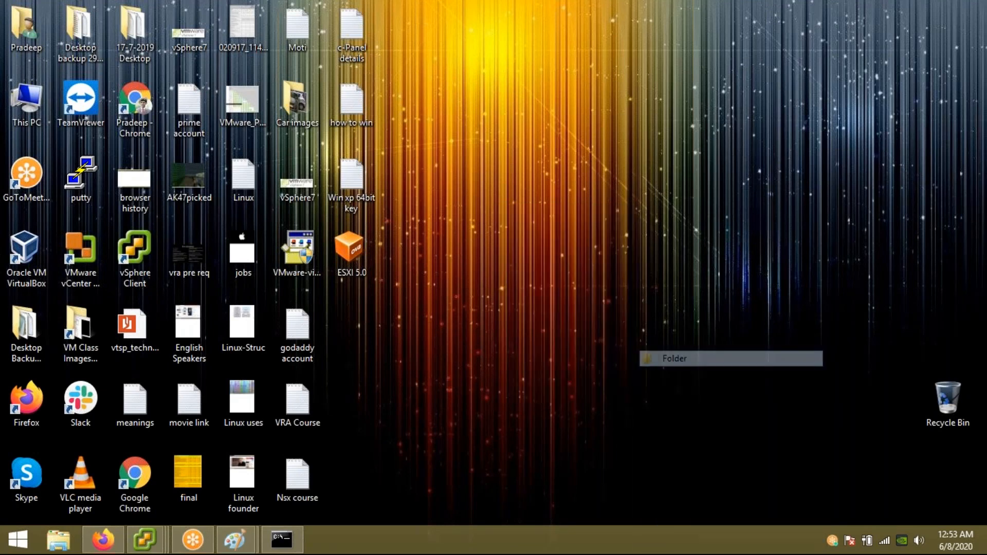
text(Test)
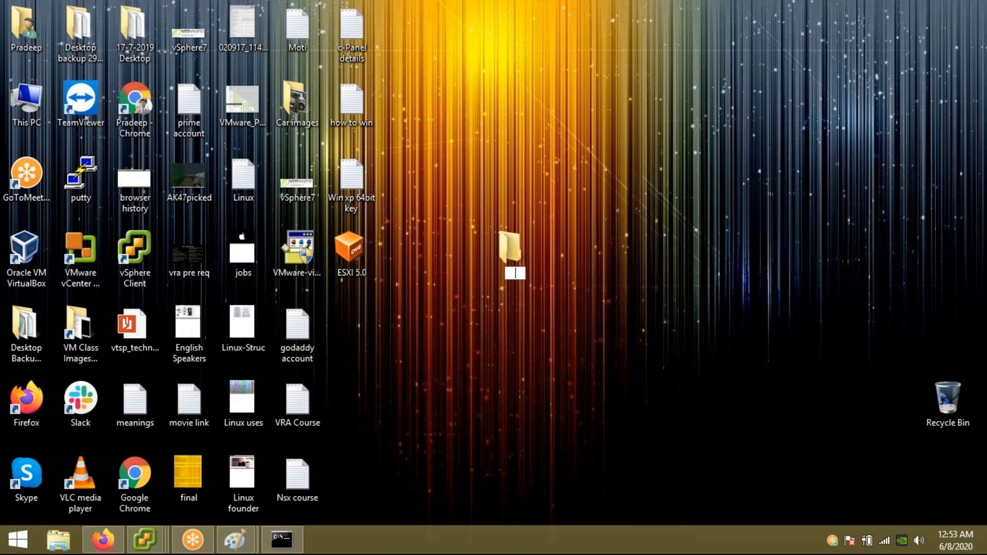
key(Return)
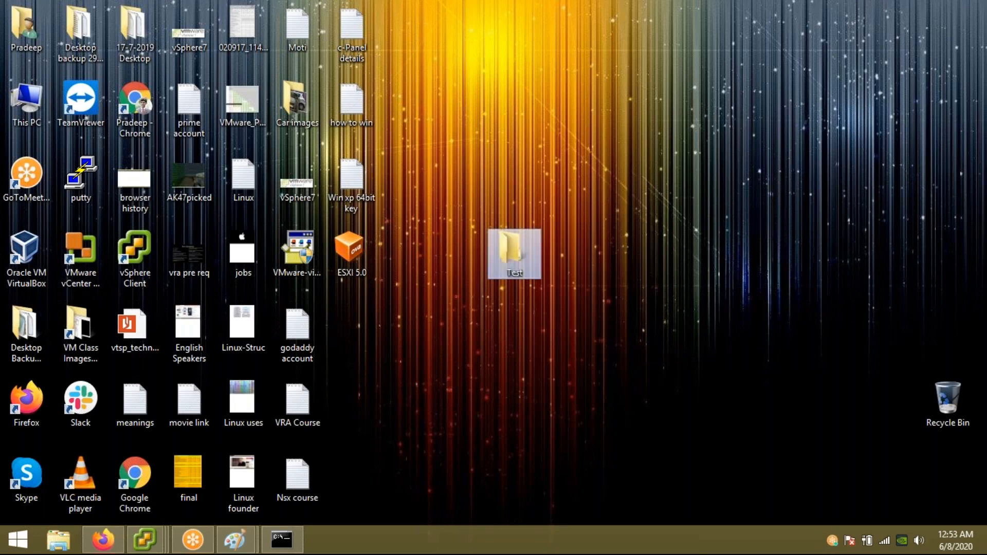
key(alt+Return)
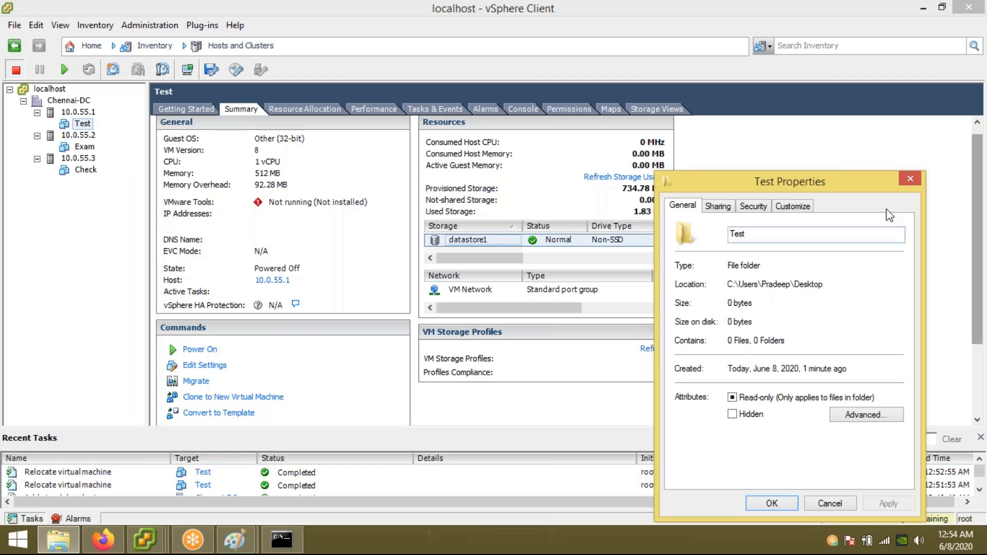
click(909, 178)
Step: Cut and paste the Test folder further right on the desktop, then recheck its properties
key(super+d)
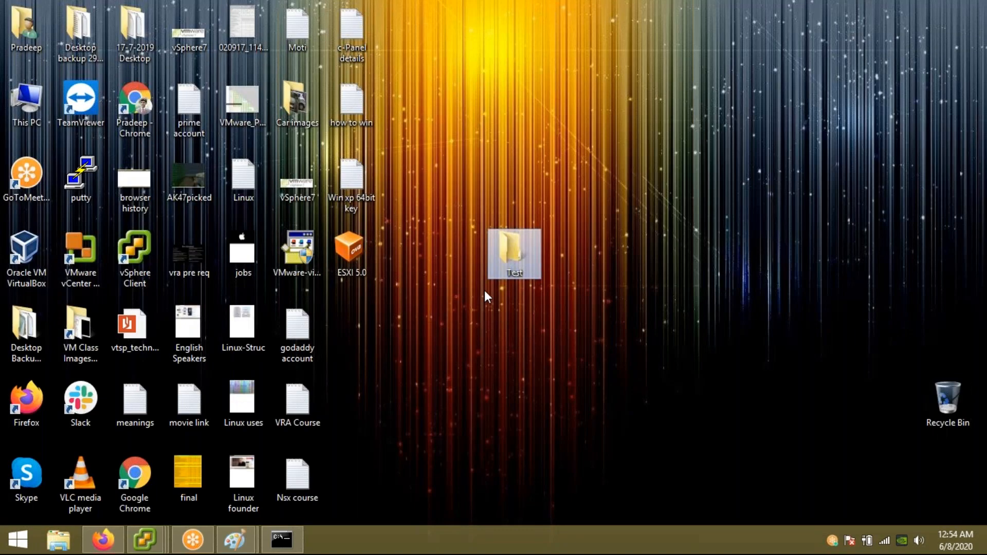
right_click(516, 248)
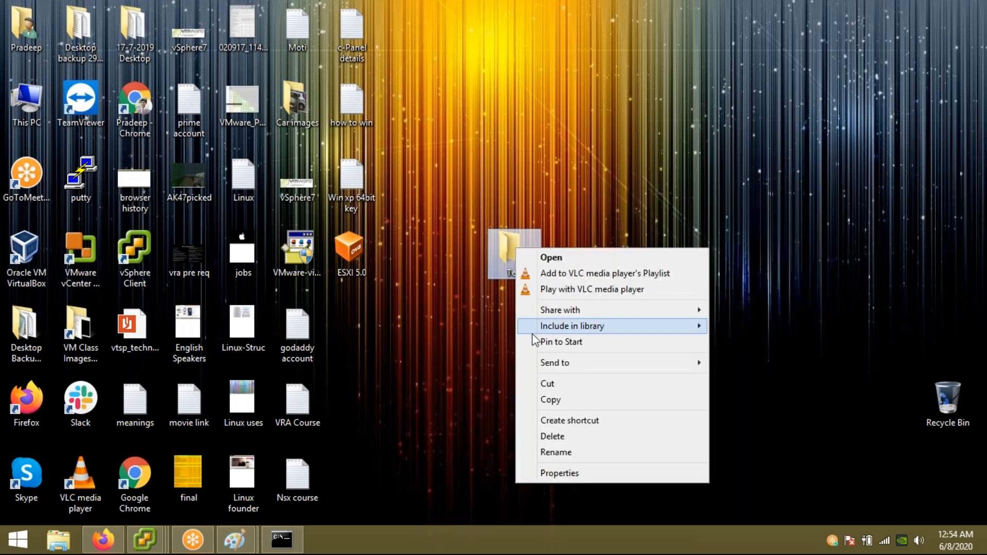
click(567, 387)
right_click(773, 150)
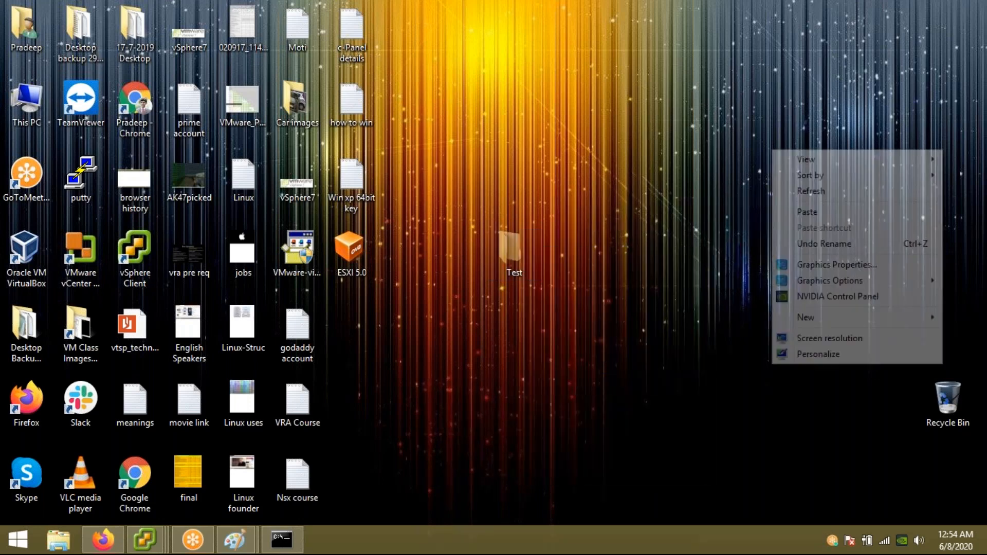
click(800, 214)
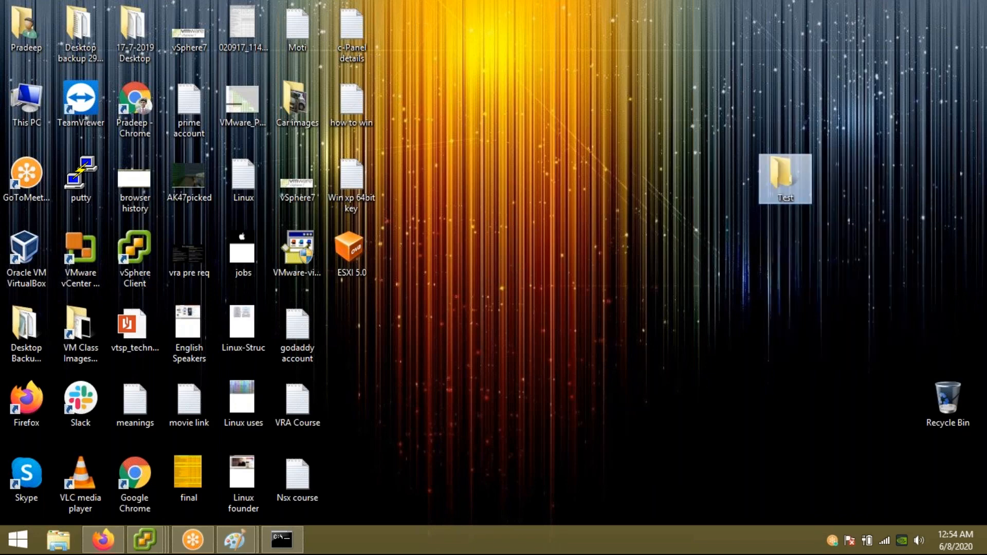
right_click(790, 184)
click(819, 411)
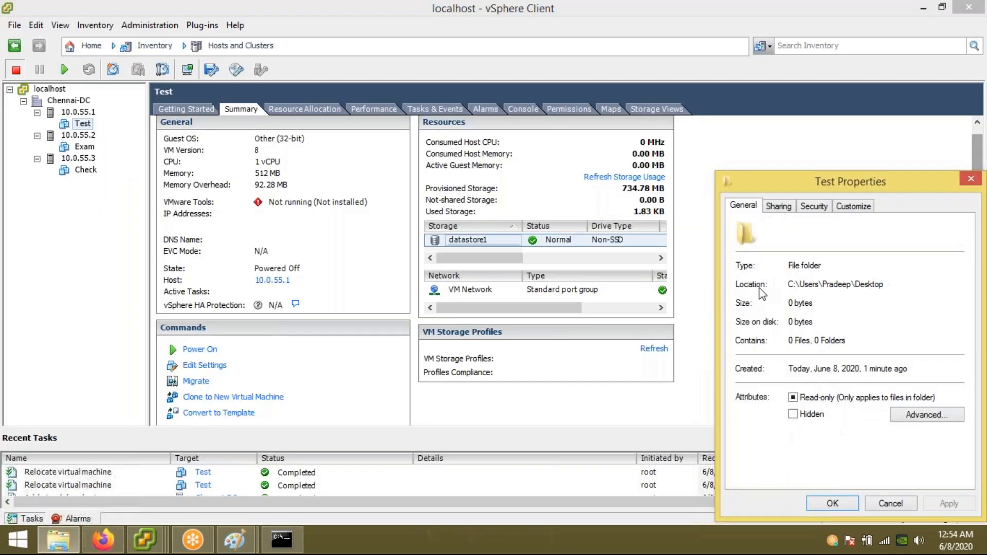
click(970, 182)
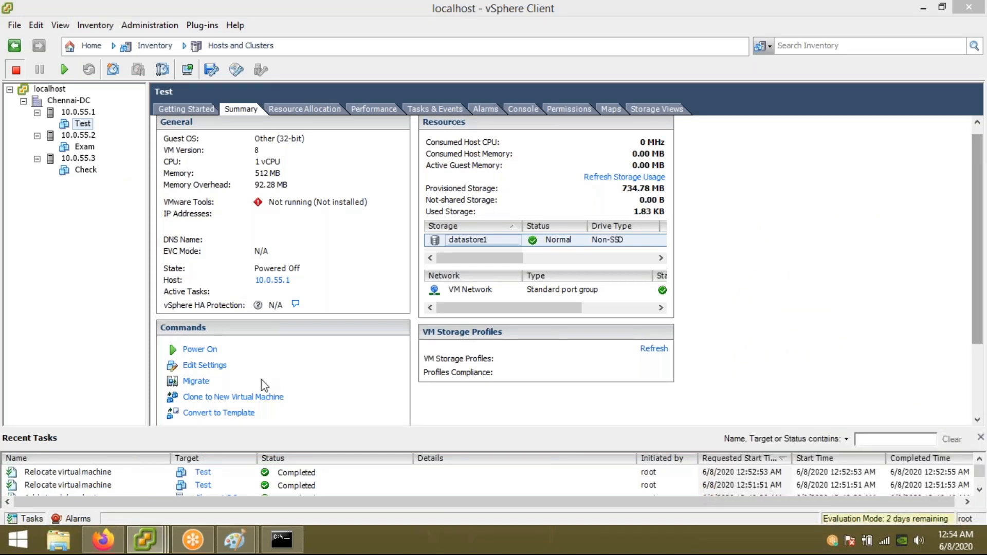
Step: Cancel the pending Migrate Virtual Machine wizard for Test and switch to the Paint network diagram
mouse_move(145, 540)
click(304, 486)
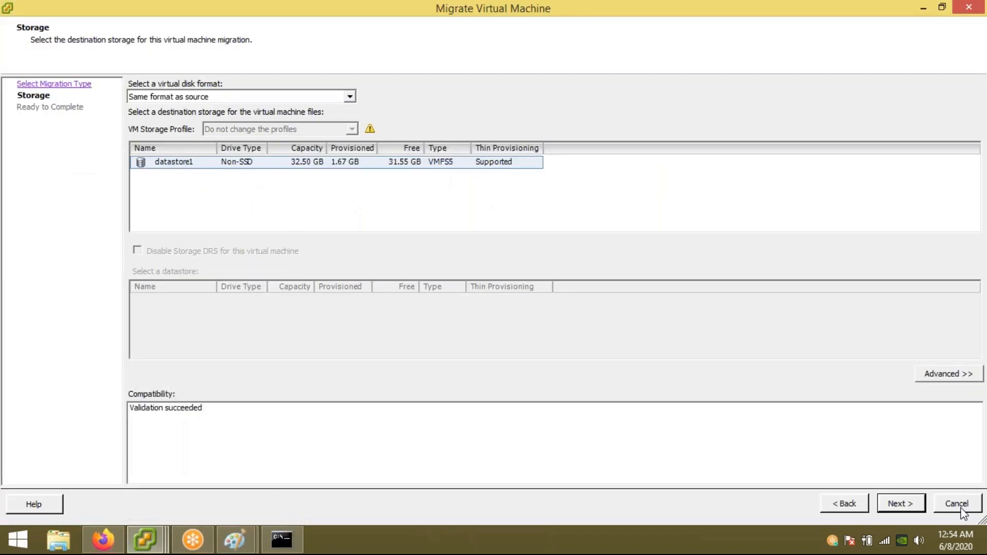
click(956, 504)
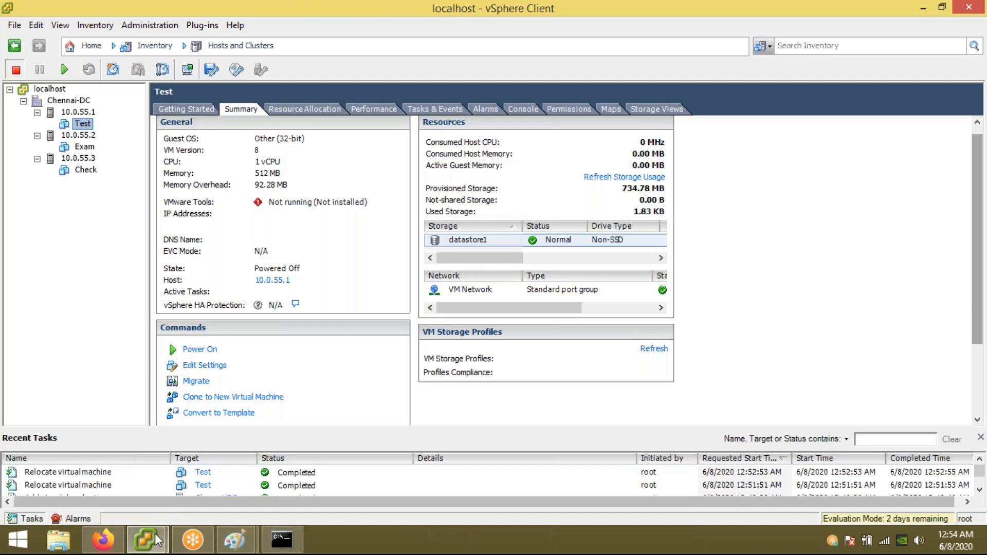
click(225, 541)
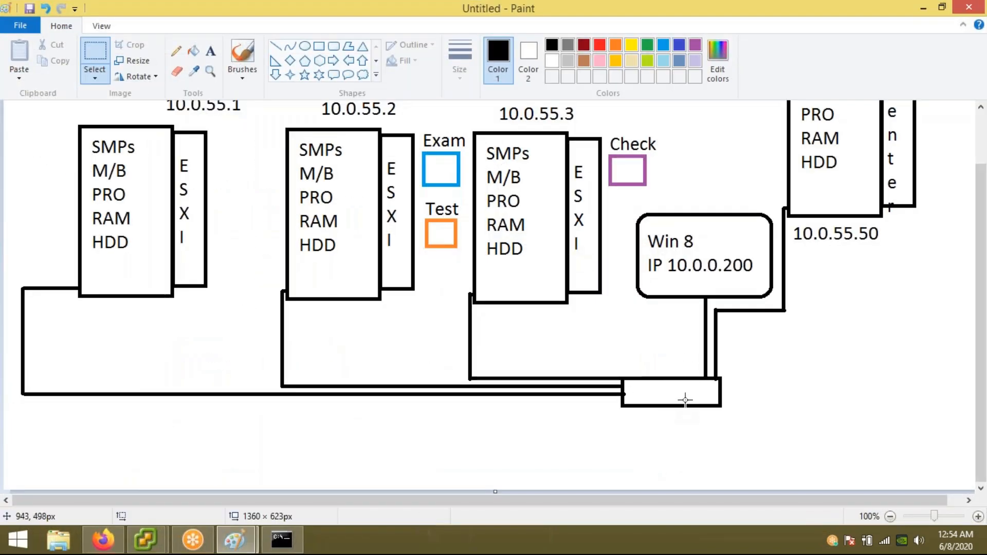
Step: Draw three stacked ellipses below 10.0.55.50 and join their ends with vertical lines into a cylinder
click(305, 46)
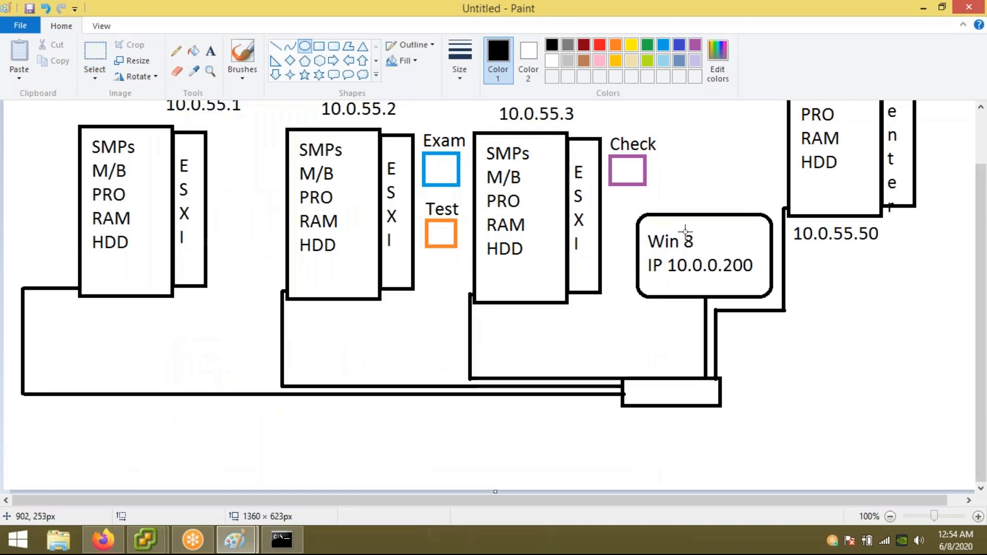
drag(805, 296, 932, 319)
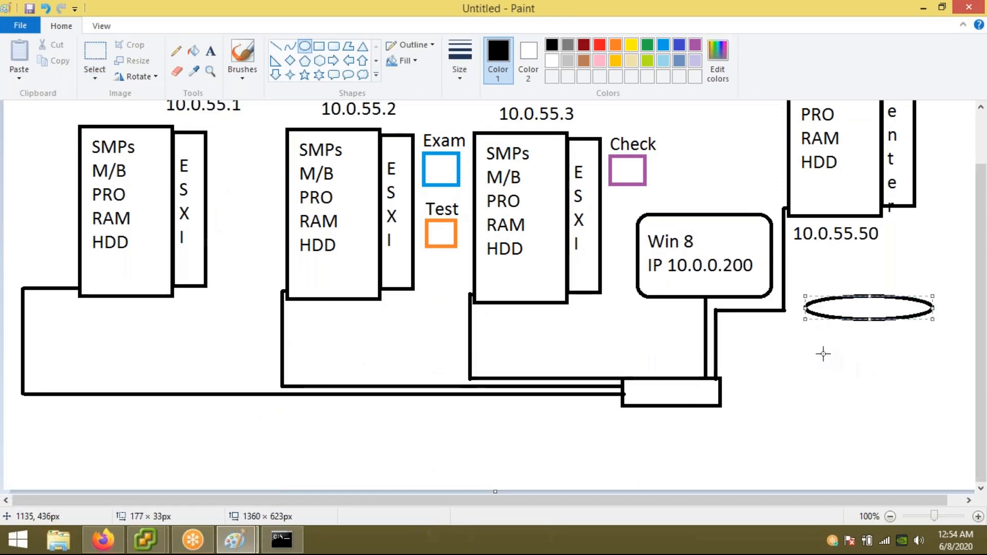
drag(811, 348, 932, 370)
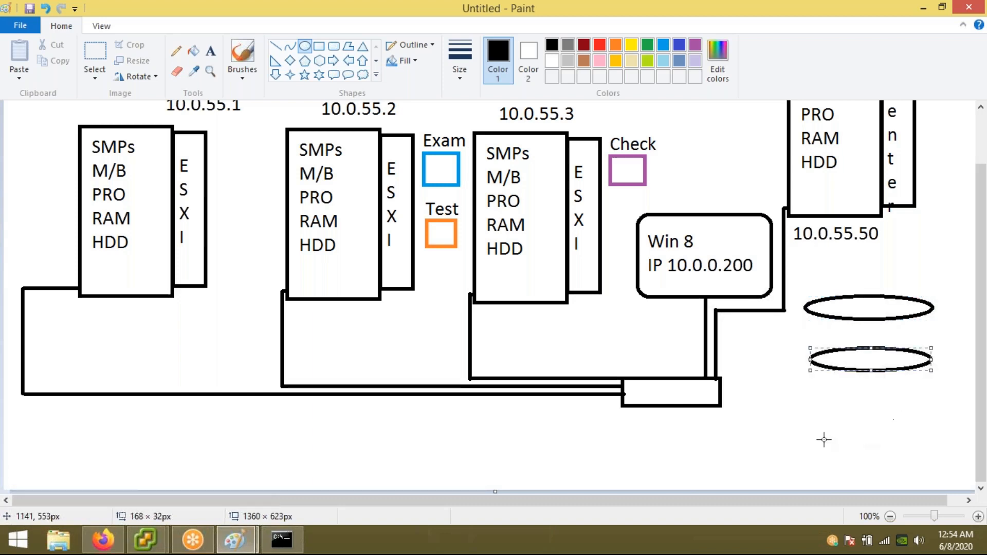
drag(817, 416, 930, 433)
drag(817, 433, 810, 430)
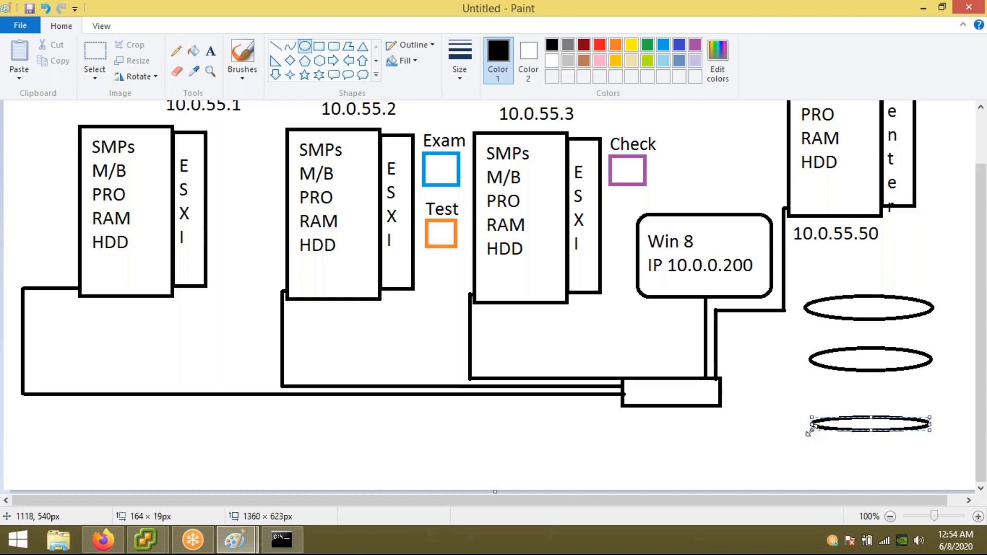
click(275, 46)
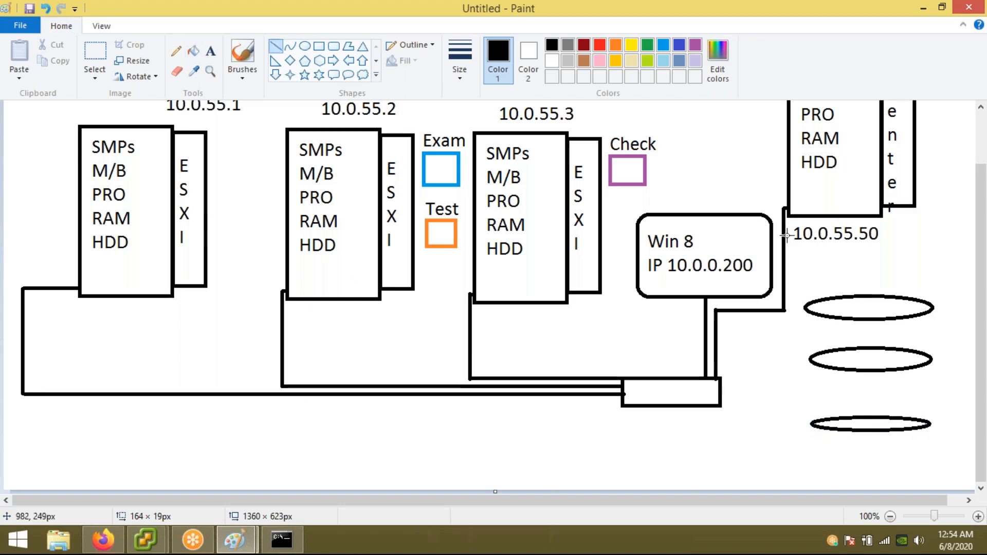
drag(934, 308, 930, 425)
drag(806, 308, 810, 428)
click(367, 335)
Step: Draw two small boxes inside the cylinder's upper and lower sections
click(318, 47)
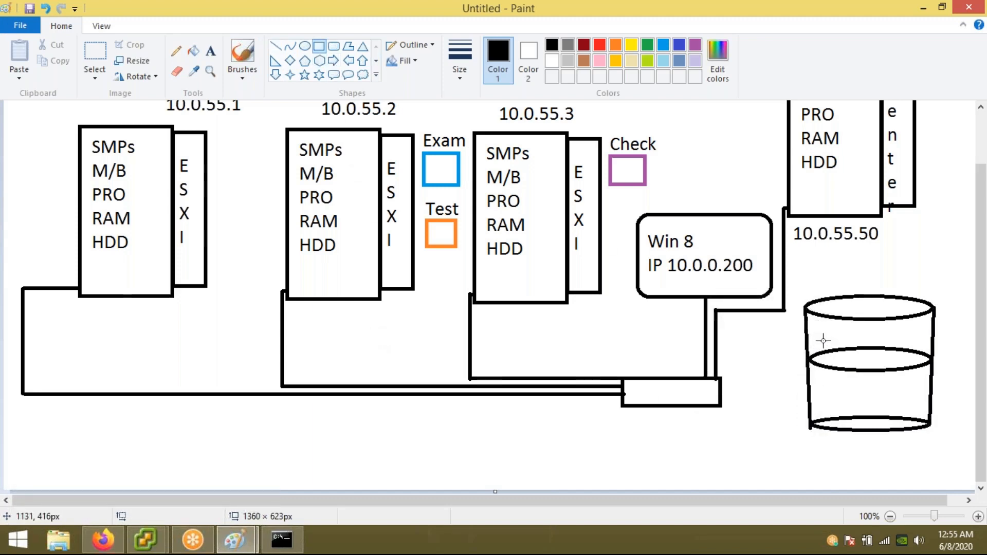
drag(847, 322, 893, 354)
drag(854, 383, 899, 416)
click(715, 441)
click(275, 46)
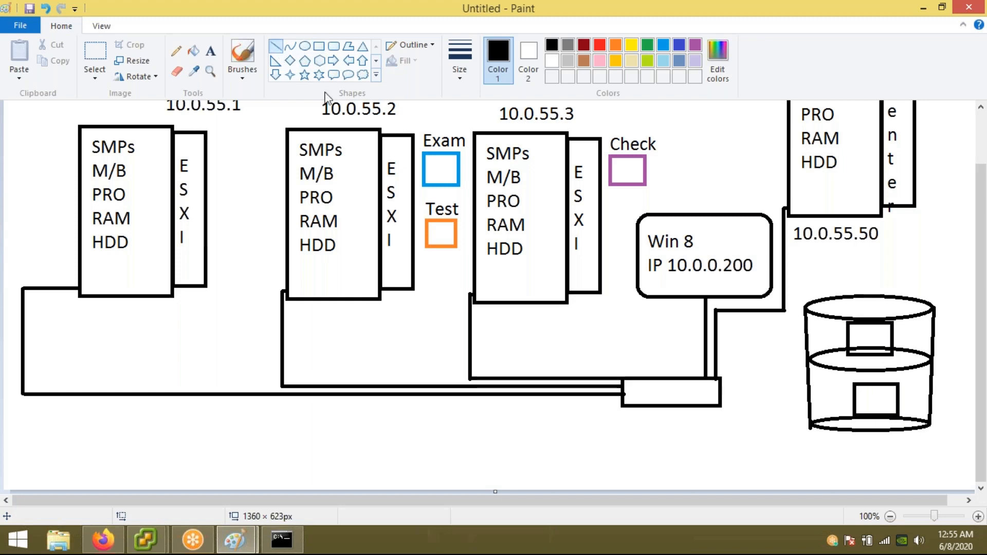
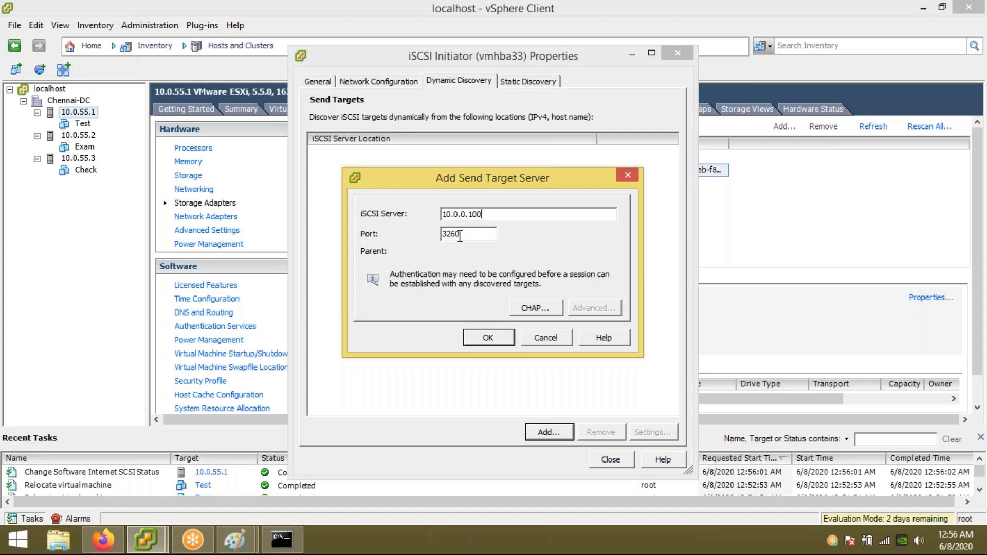
Step: Add 10.0.0.100:3260 as the iSCSI send target and close the initiator properties
click(493, 344)
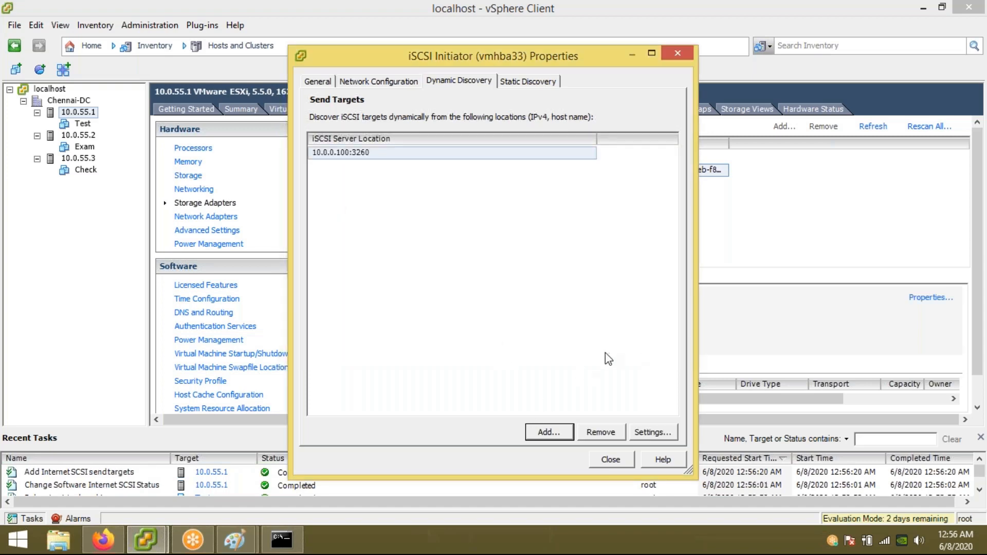
click(612, 461)
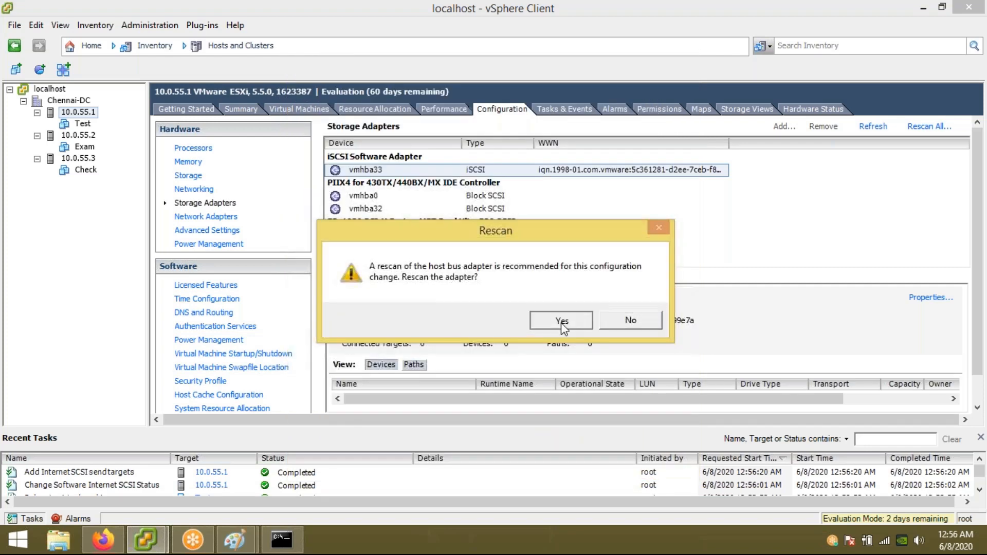
Step: Approve the adapter rescan, check vmhba33 shows 1 target and 2 devices, and launch Add Storage
click(563, 328)
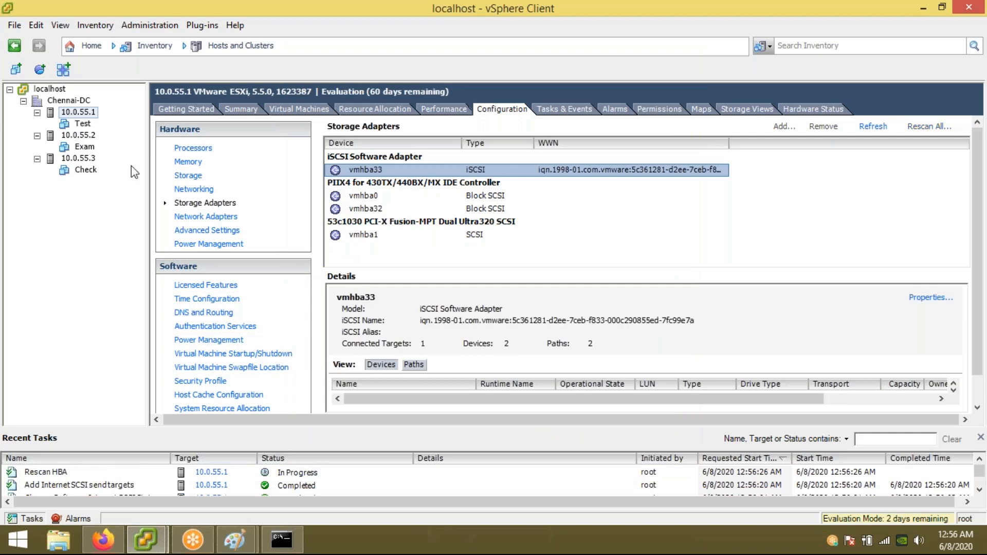
click(194, 176)
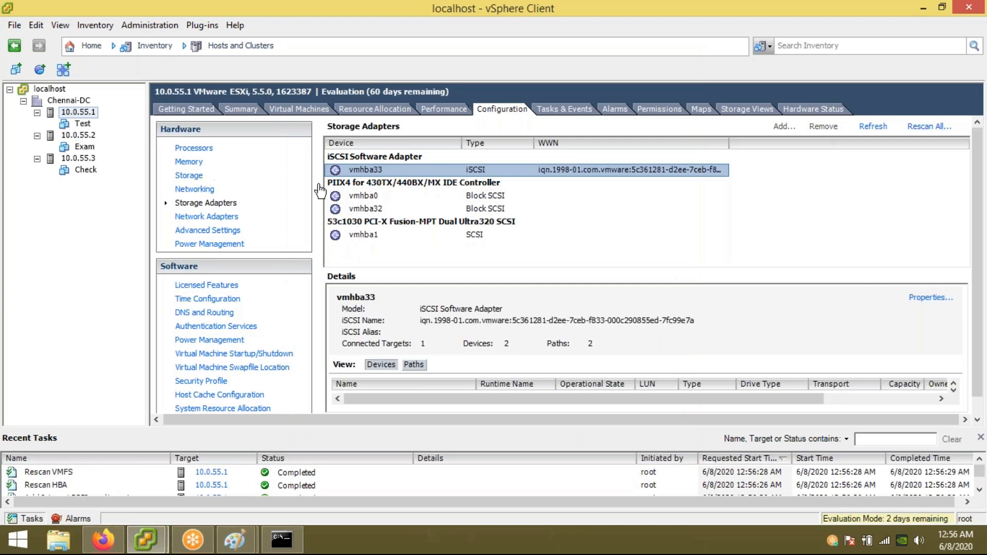
click(200, 203)
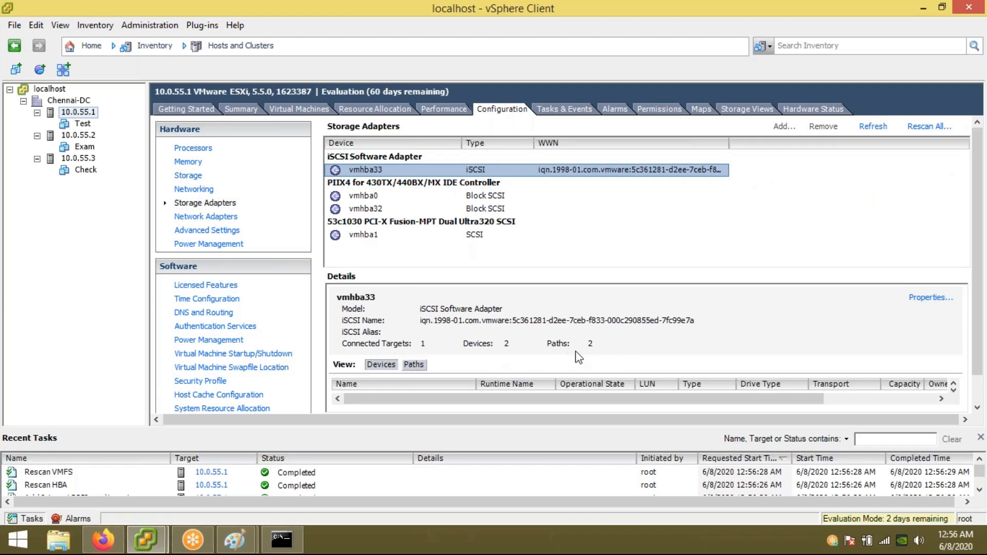
click(189, 176)
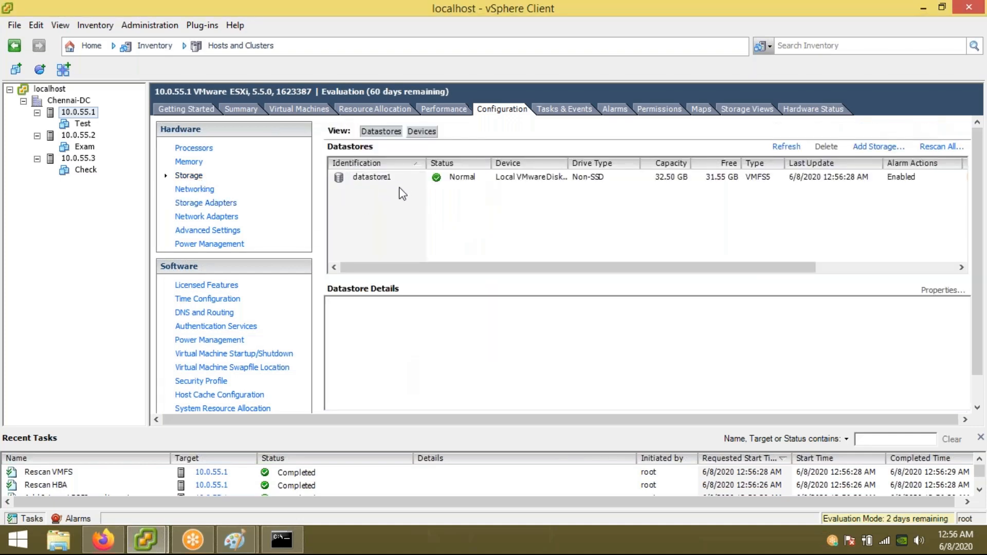
click(867, 149)
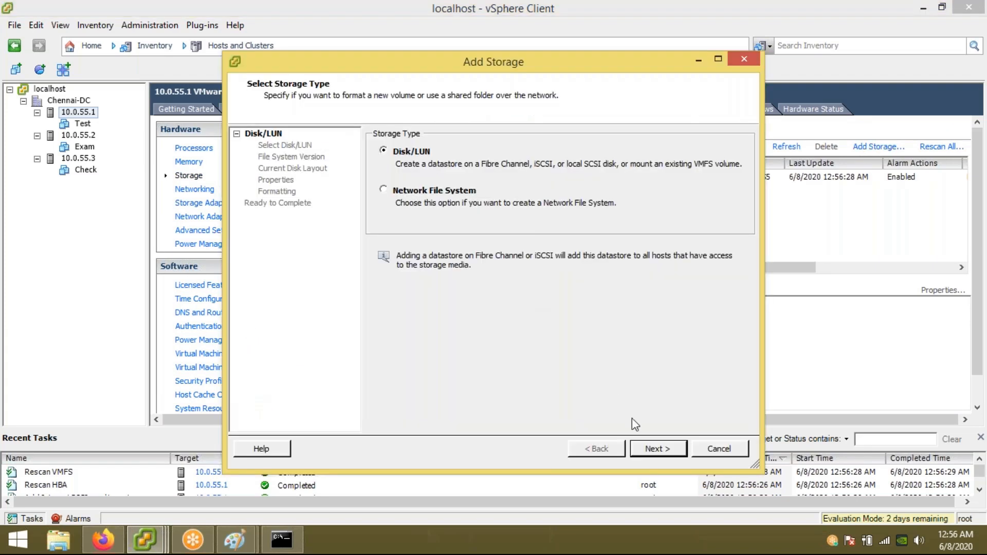
Step: Create a VMFS-5 datastore named Storage-Lun on the OPNFILER iSCSI disk LUN 0
click(655, 451)
click(425, 175)
click(657, 452)
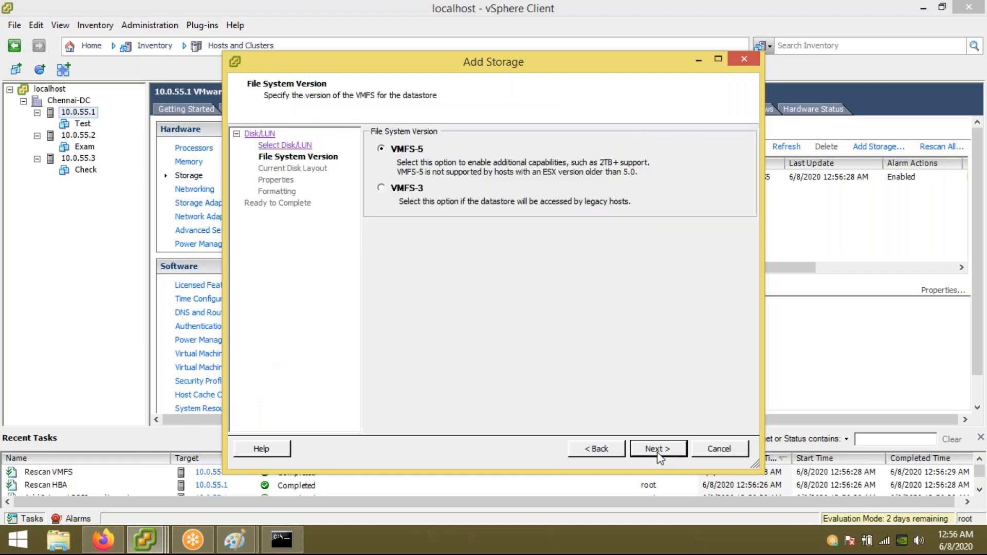
click(657, 449)
click(657, 448)
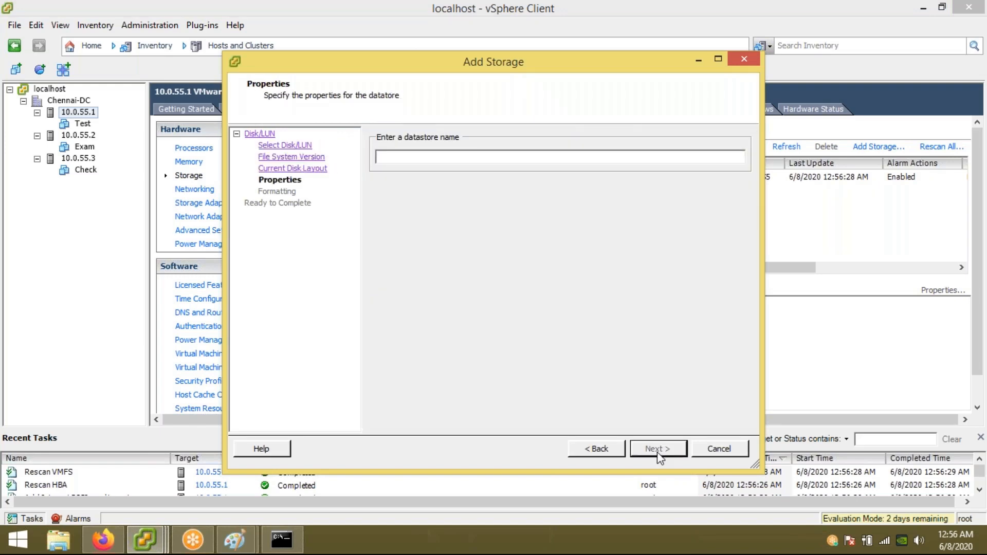
text(Storage-Lun)
click(674, 450)
click(674, 451)
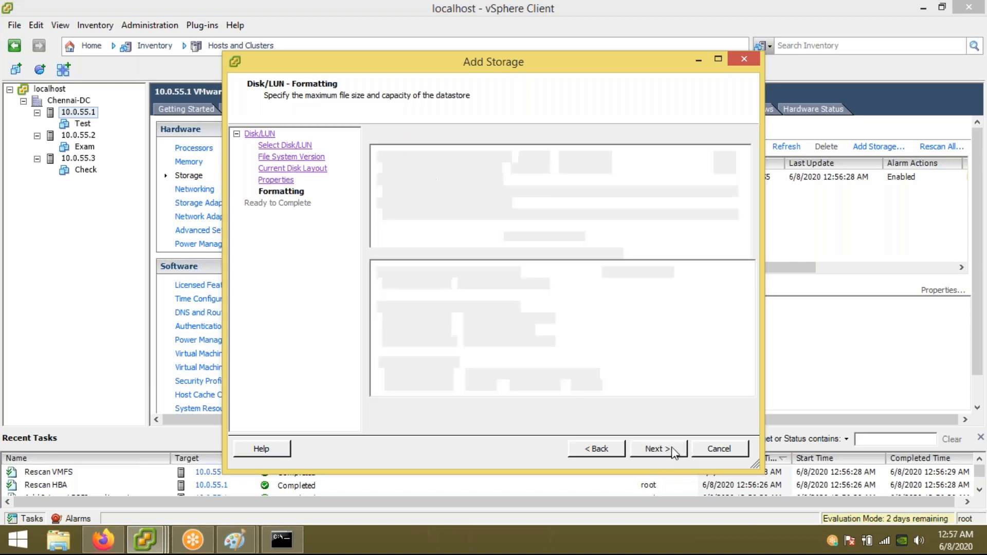
click(672, 449)
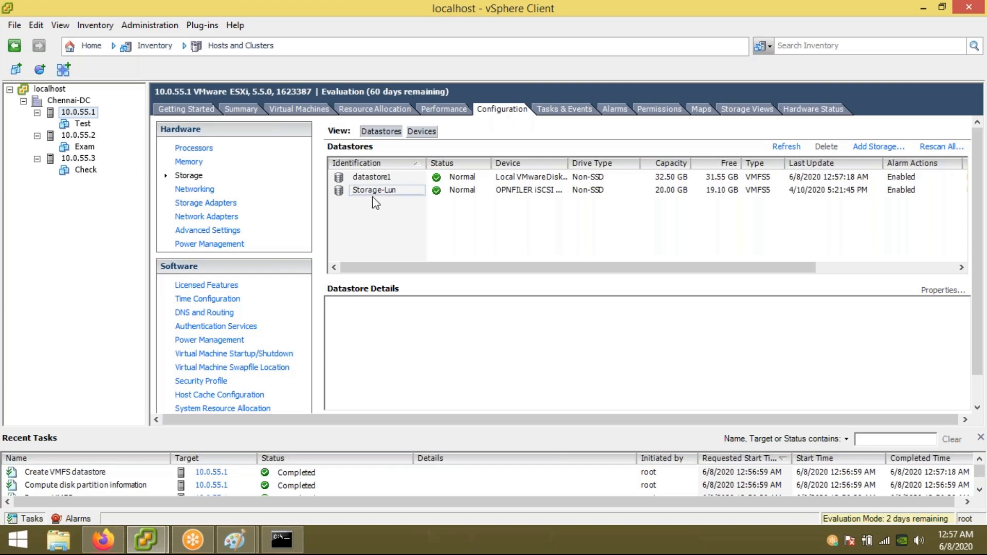
Step: Check the new 20 GB Storage-Lun datastore, then select the Test virtual machine
click(374, 192)
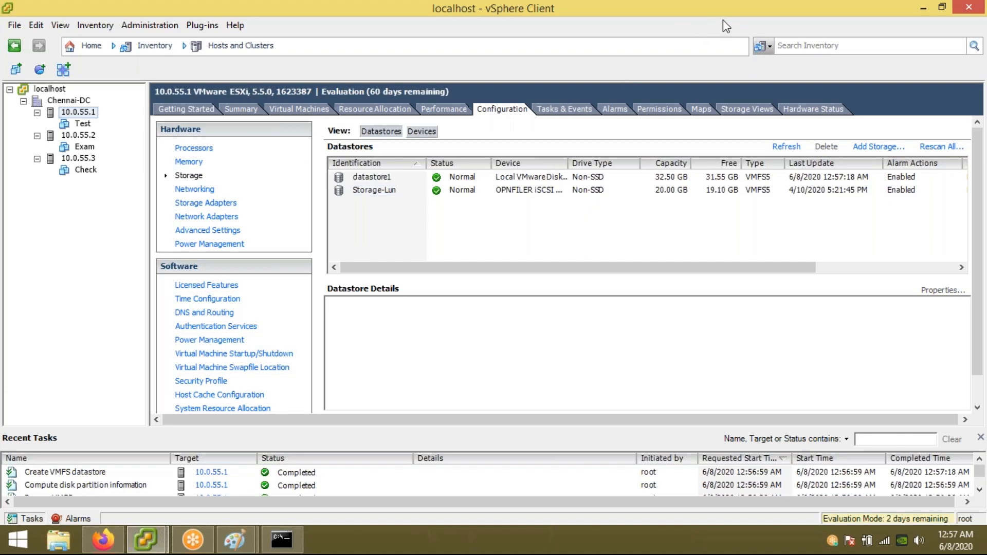
click(731, 30)
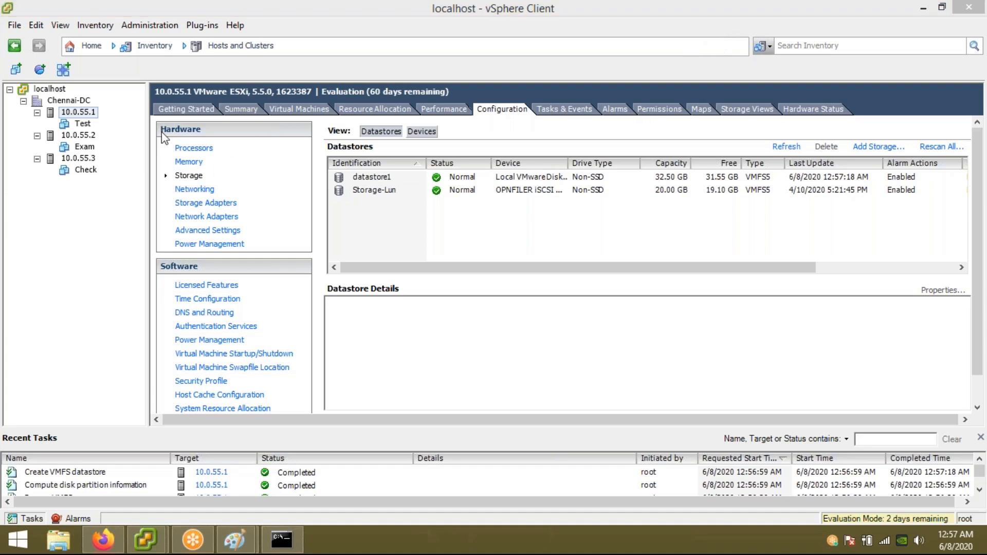
click(230, 109)
click(82, 124)
Step: Migrate only the Test VM's storage to the Storage-Lun datastore
right_click(82, 123)
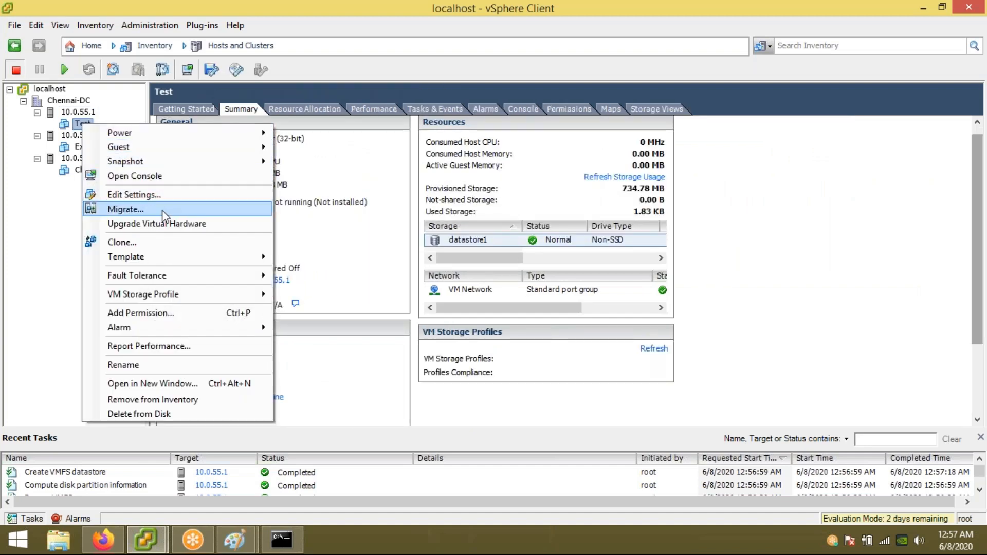
click(389, 246)
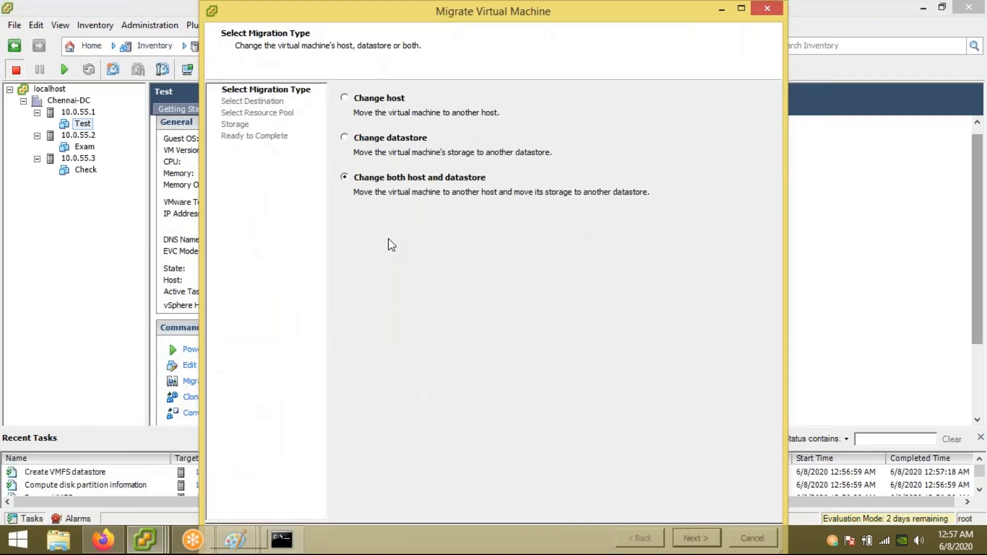
click(345, 137)
double_click(612, 19)
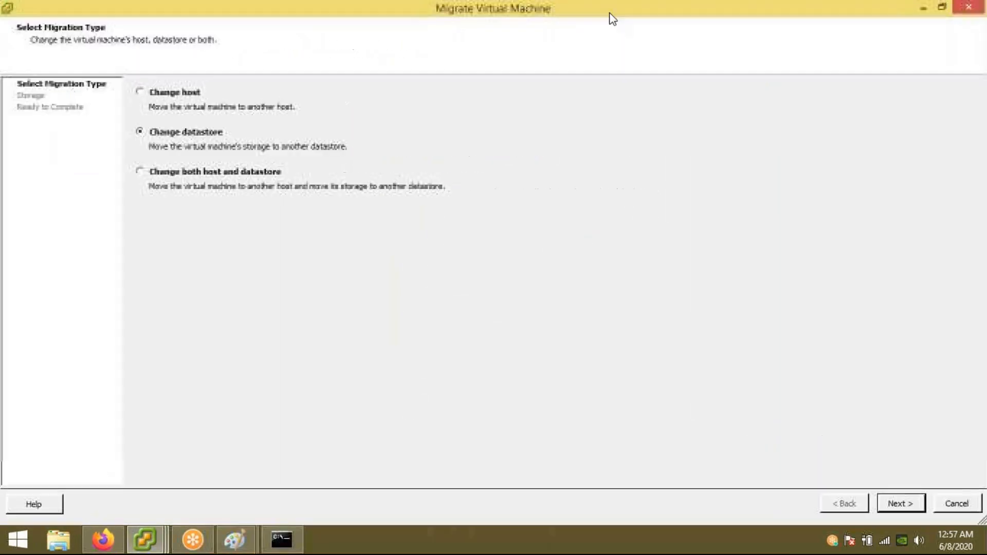
click(905, 509)
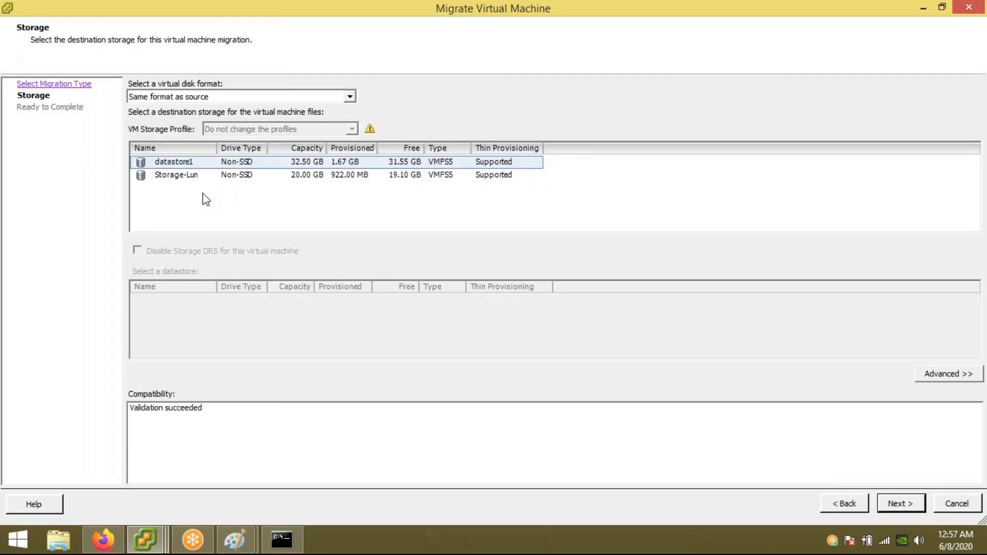
click(190, 163)
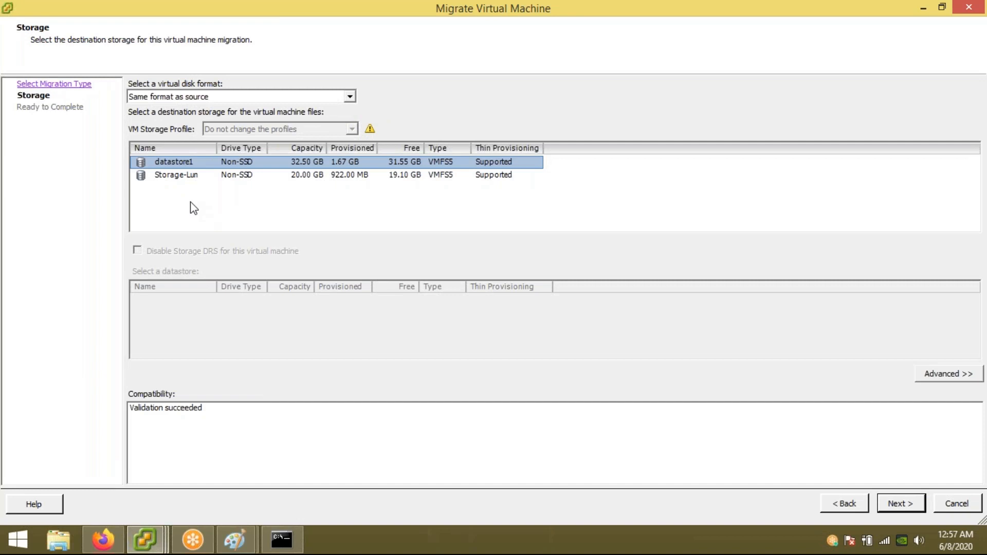
click(187, 175)
click(906, 504)
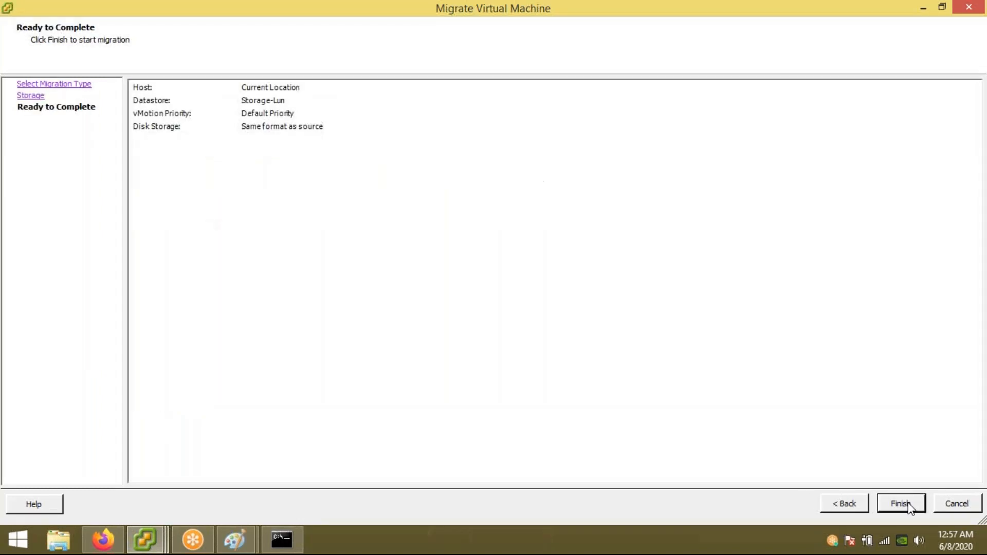
click(907, 507)
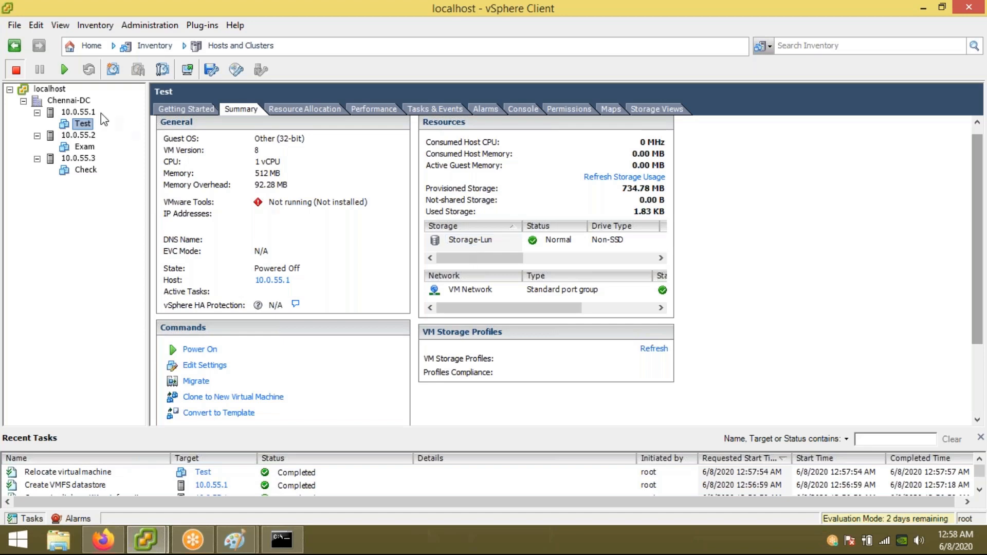
Step: Browse datastore1 on host 10.0.55.1 to confirm the Test folder is gone
click(83, 112)
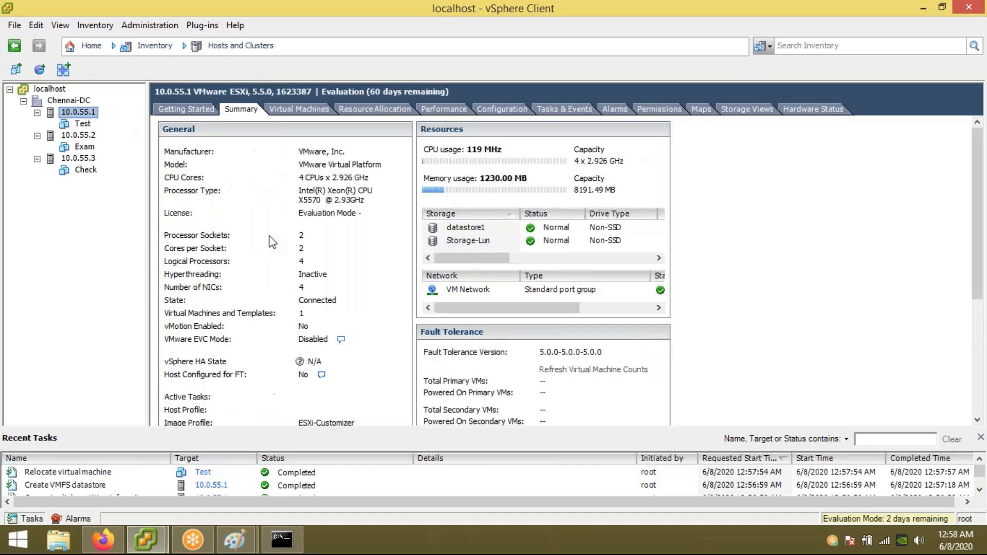
click(475, 228)
right_click(474, 230)
click(534, 239)
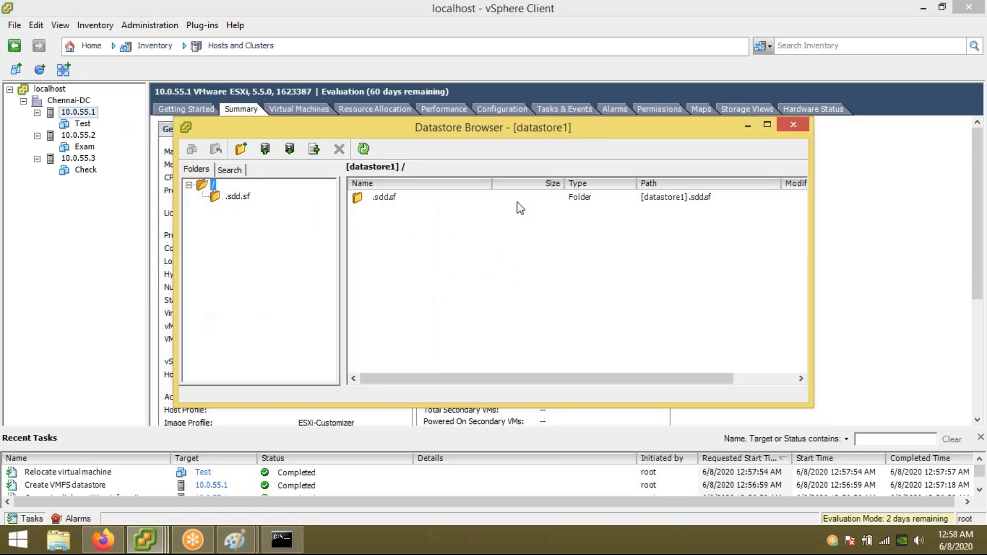
click(793, 126)
Step: Browse Storage-Lun to confirm it holds the Test folder, then return to the host summary
click(489, 241)
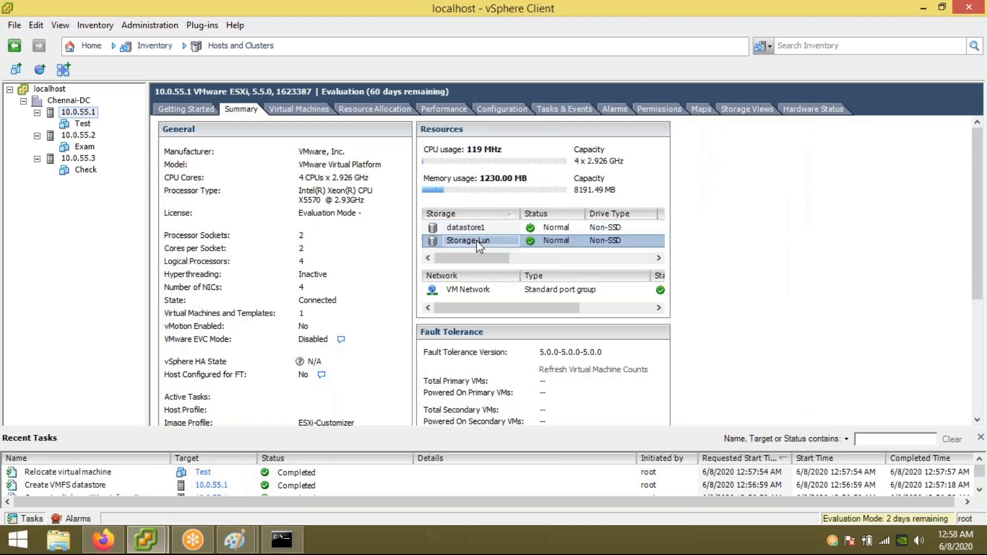
right_click(492, 245)
click(494, 250)
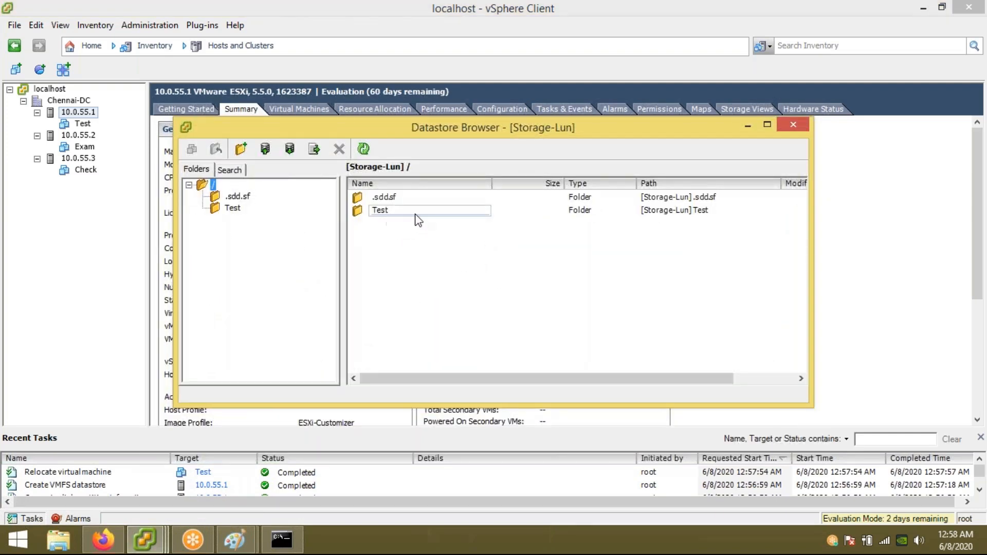
click(790, 127)
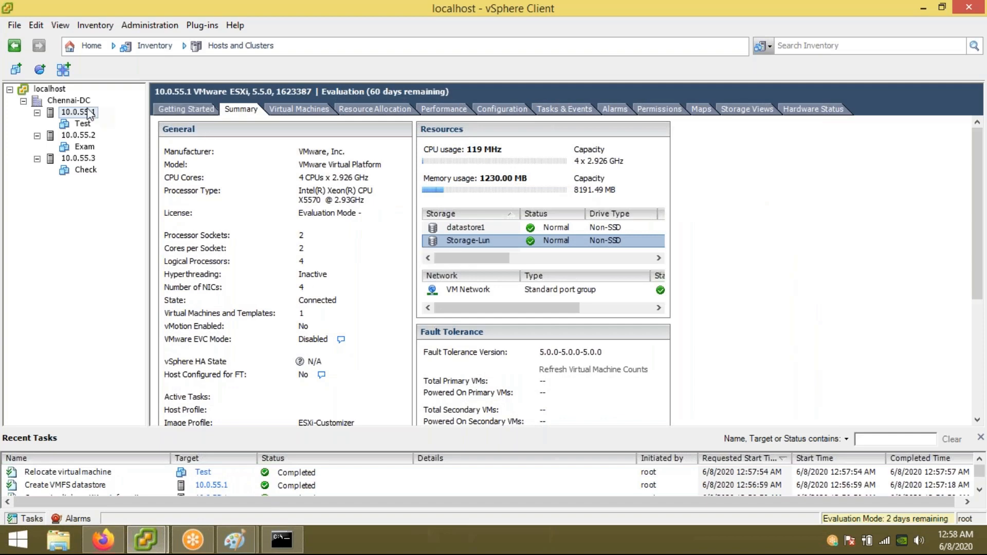
click(85, 113)
Step: Look over the summaries of hosts 10.0.55.2 and 10.0.55.3, ending on 10.0.55.2
click(83, 137)
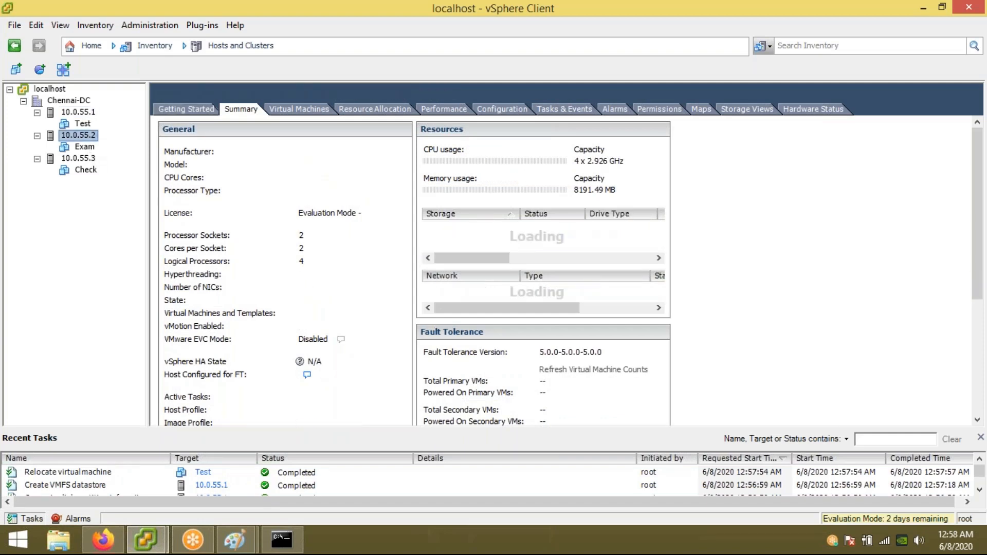
click(82, 158)
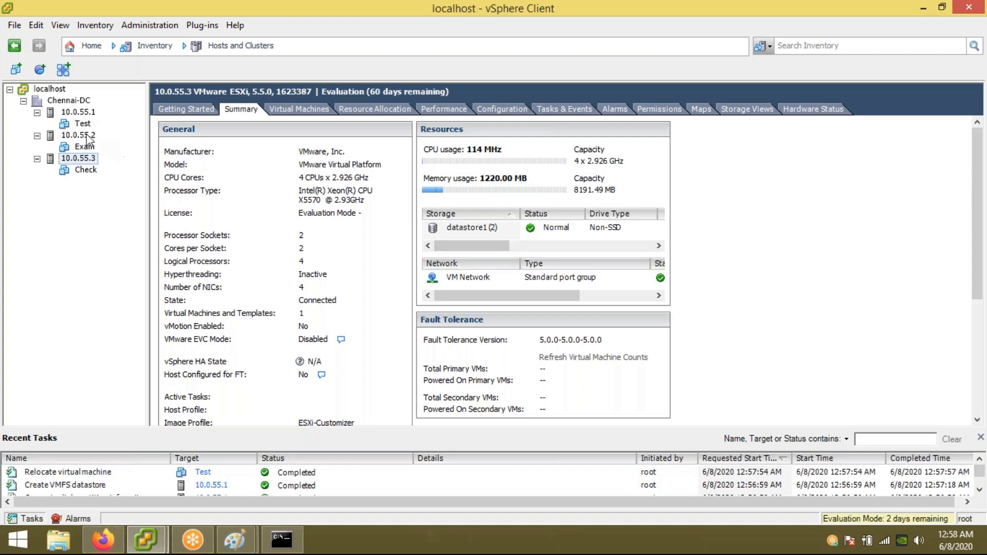
click(78, 158)
click(78, 135)
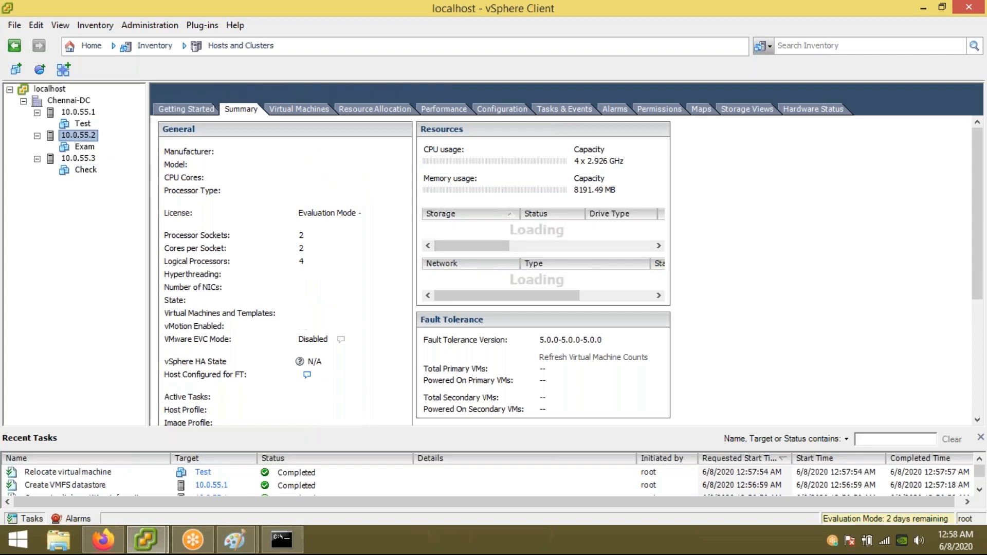
Step: Add a software iSCSI adapter to host 10.0.55.2 and select the new vmhba33
click(497, 109)
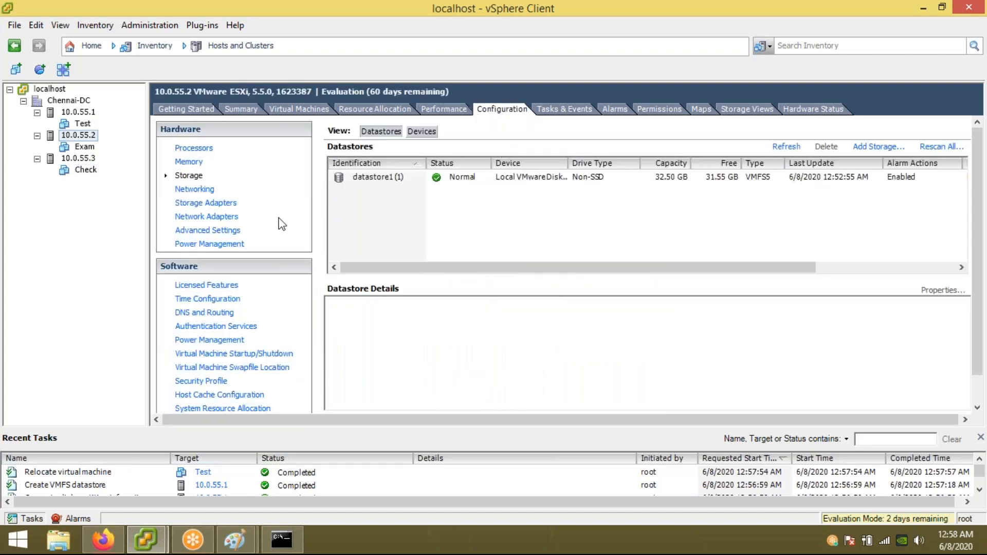
click(205, 204)
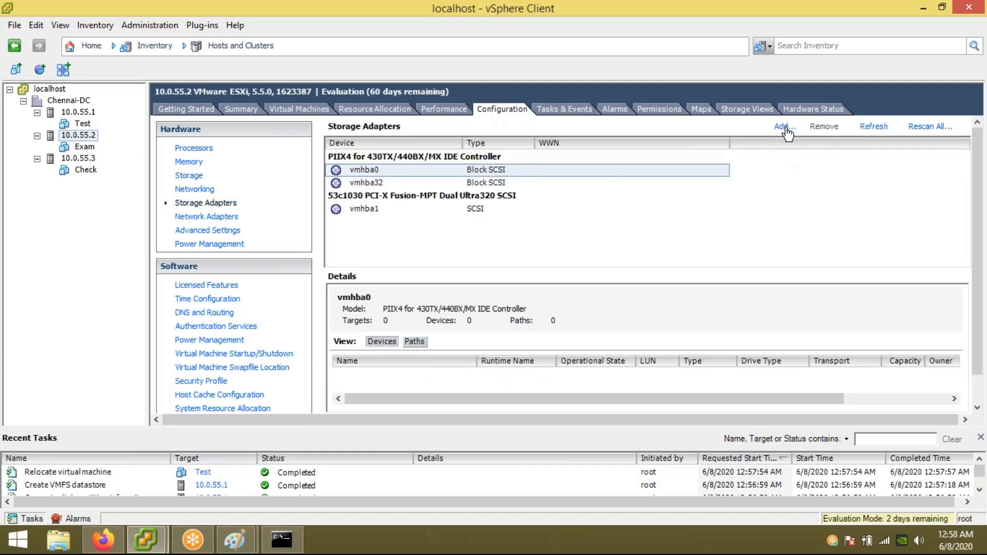
click(784, 127)
click(441, 291)
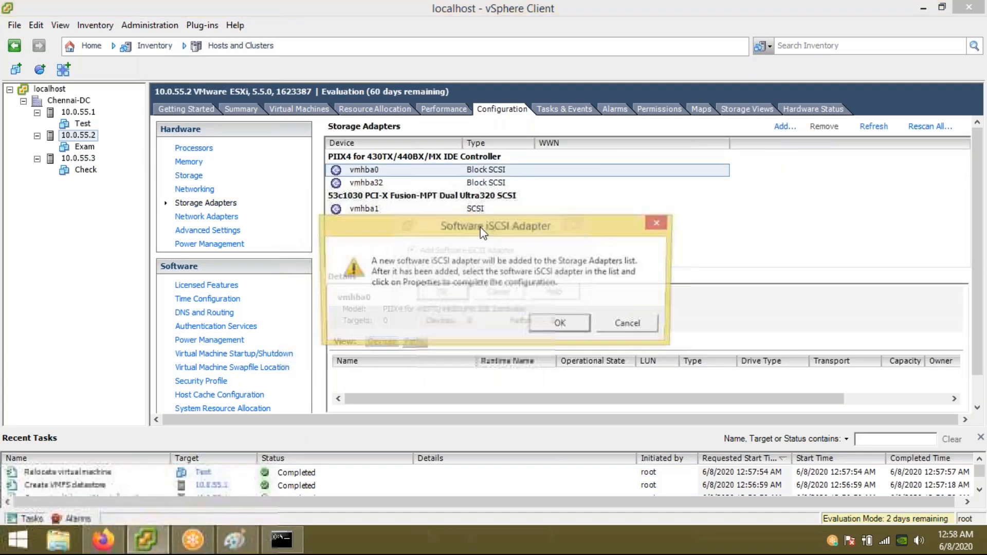
click(568, 323)
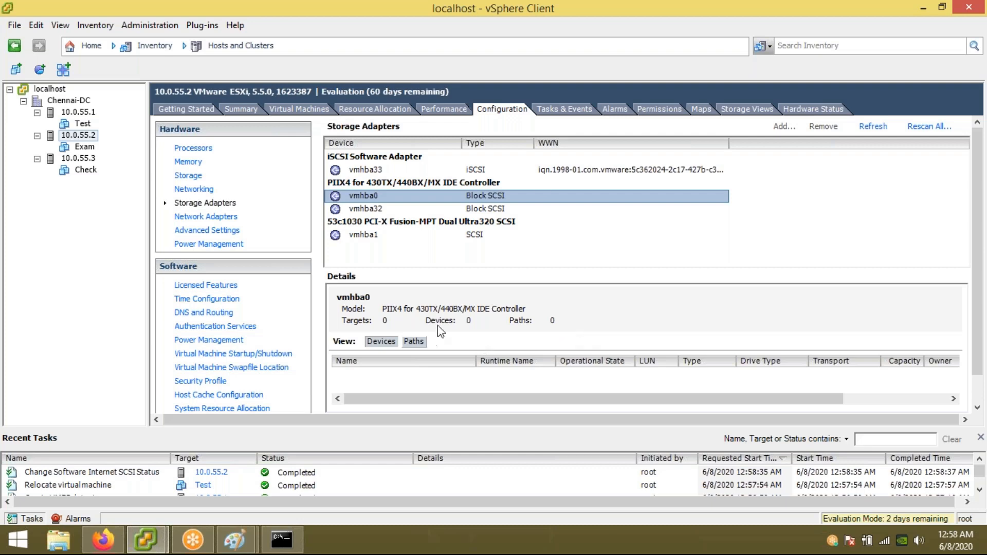
click(548, 171)
Step: Add 10.0.0.100 as a dynamic discovery send target on host 10.0.55.2's vmhba33
right_click(548, 173)
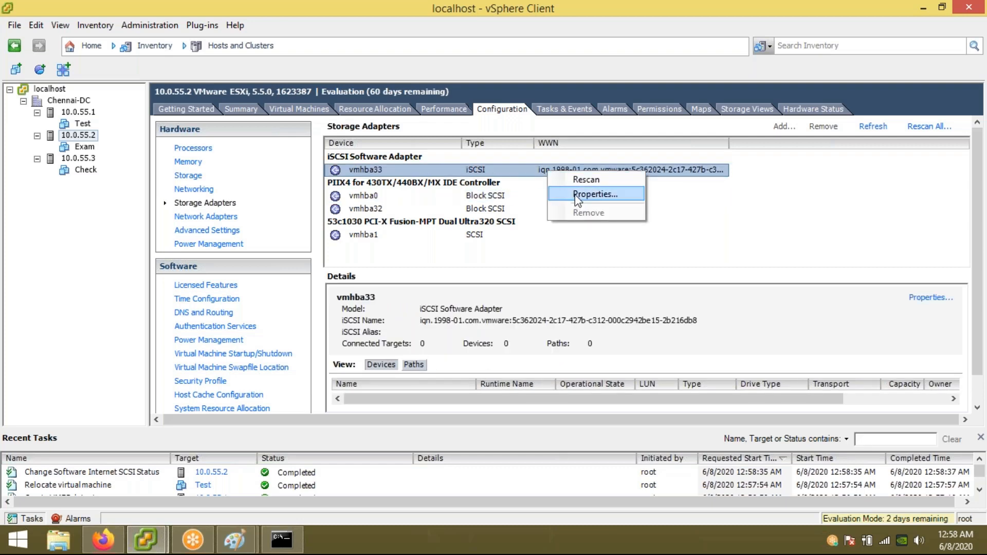
click(575, 193)
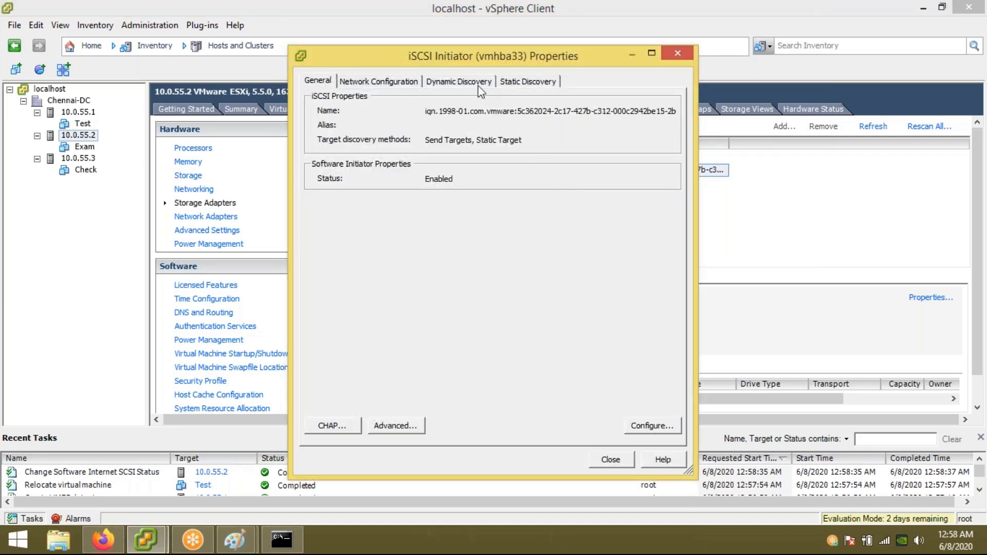
click(458, 82)
click(548, 435)
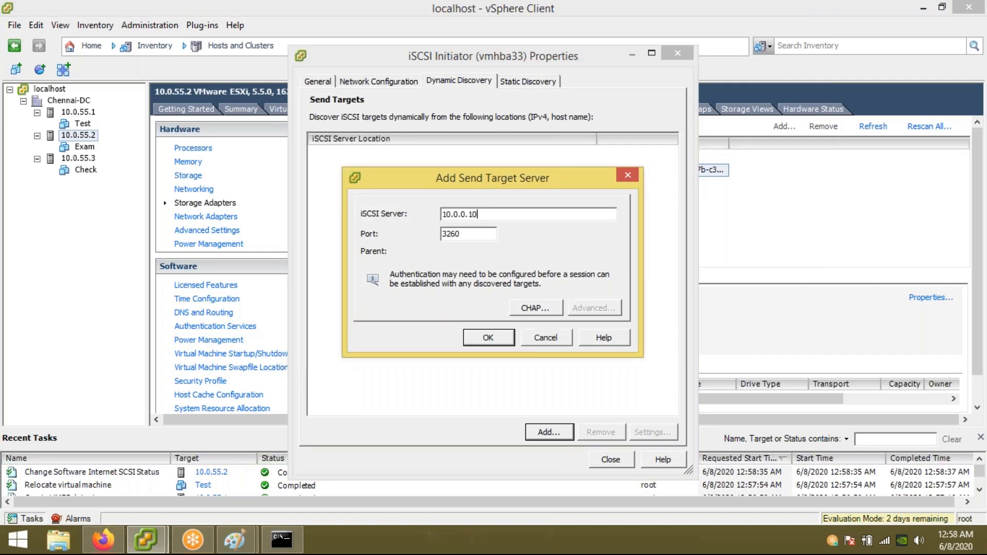
key(Return)
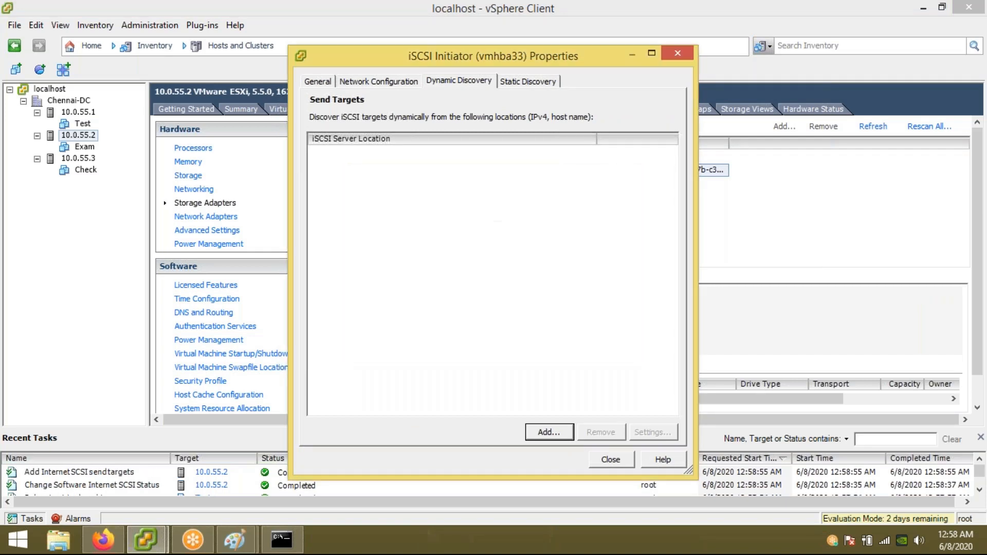
click(612, 459)
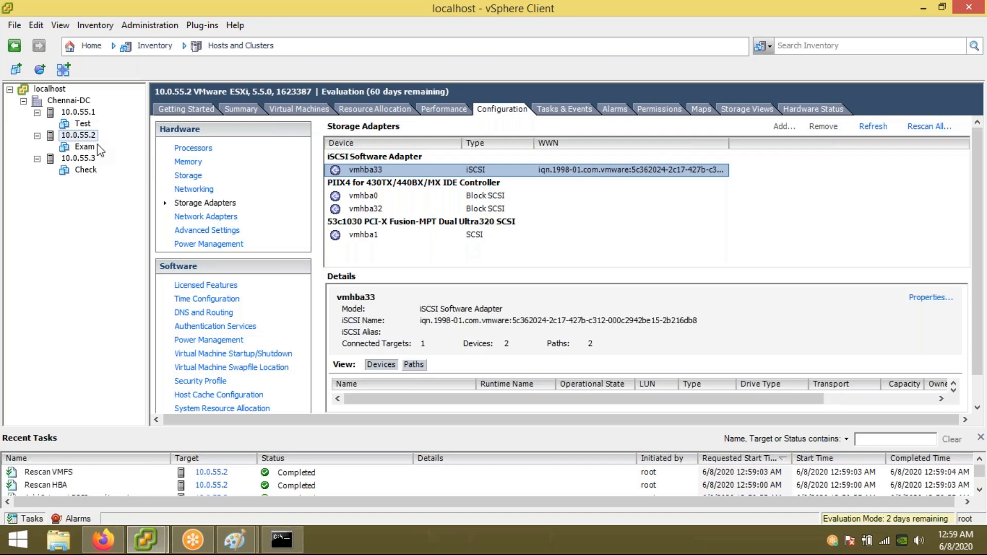
Step: Confirm host 10.0.55.2 lists Storage-Lun, then switch to host 10.0.55.3
click(187, 176)
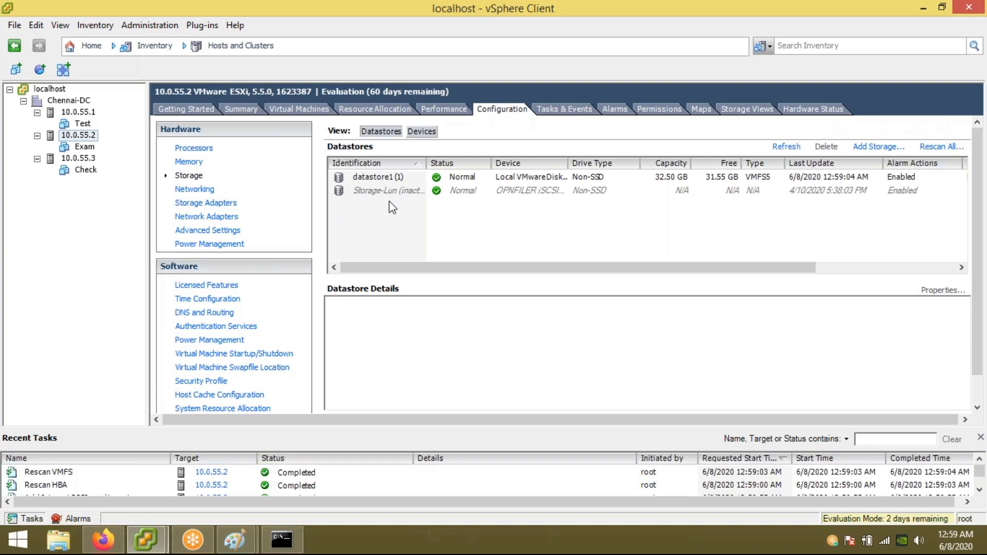
click(78, 159)
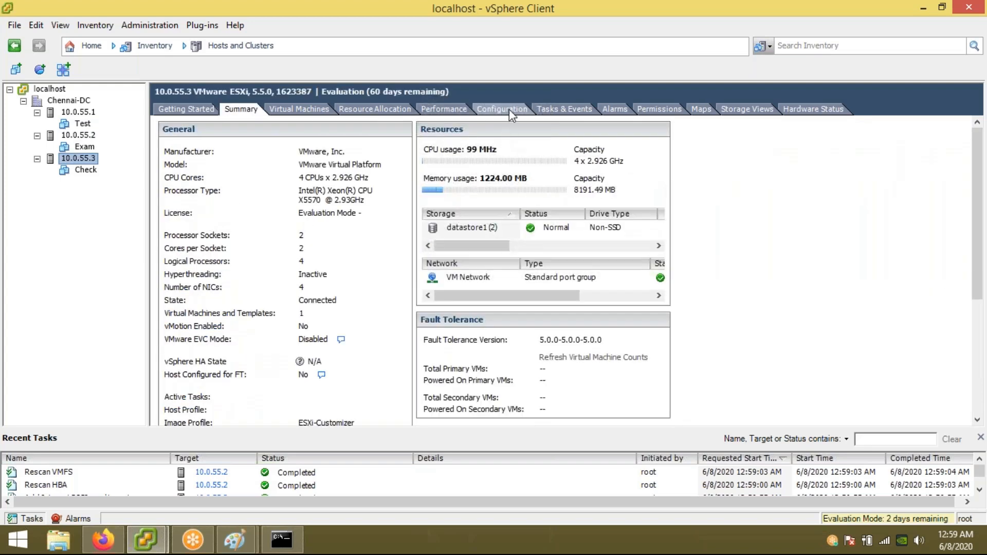
Step: Add a software iSCSI adapter to host 10.0.55.3
click(509, 109)
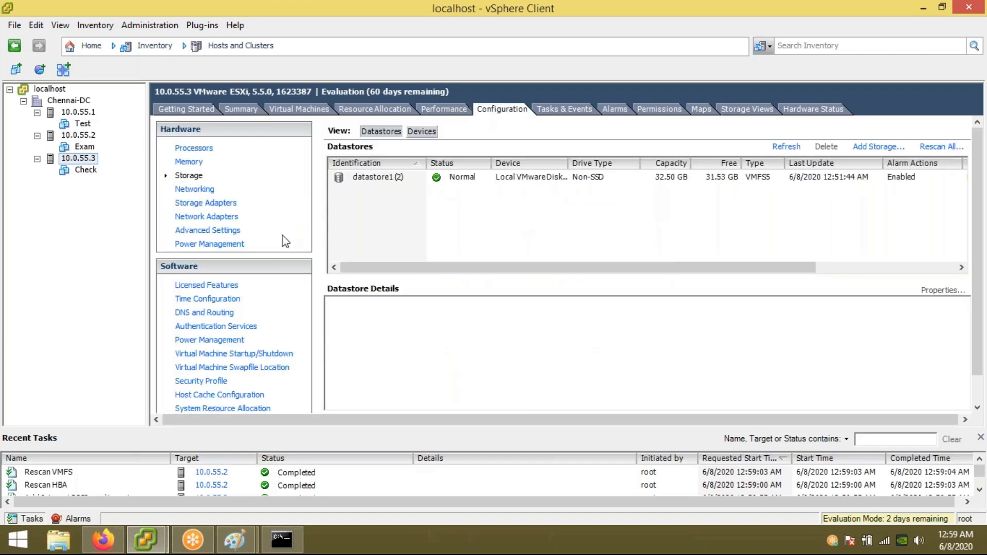
click(202, 204)
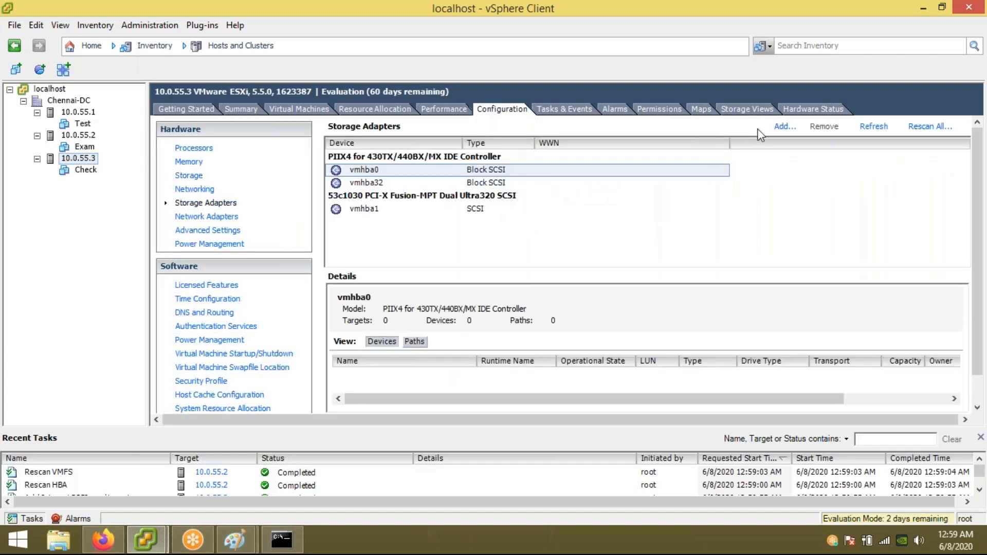
click(785, 126)
click(443, 288)
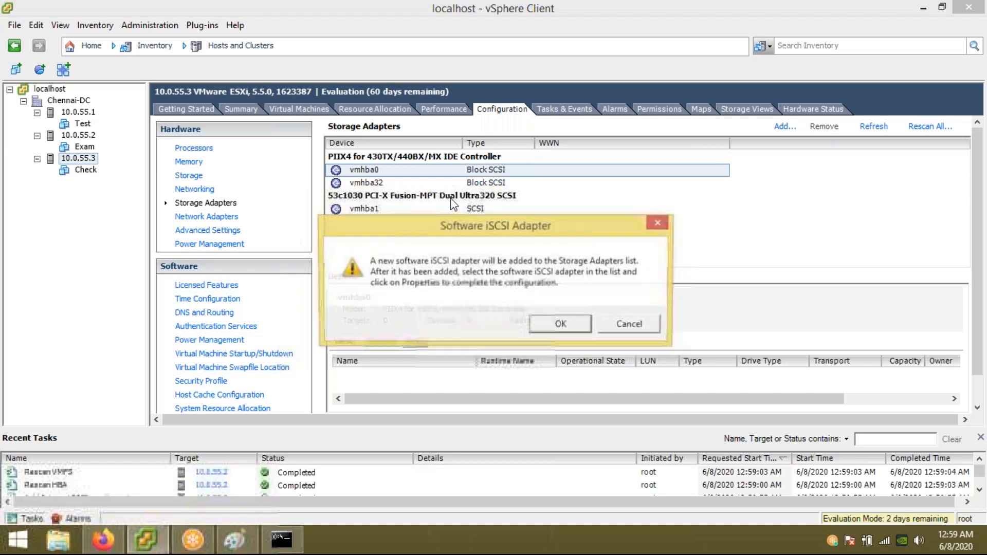
click(559, 322)
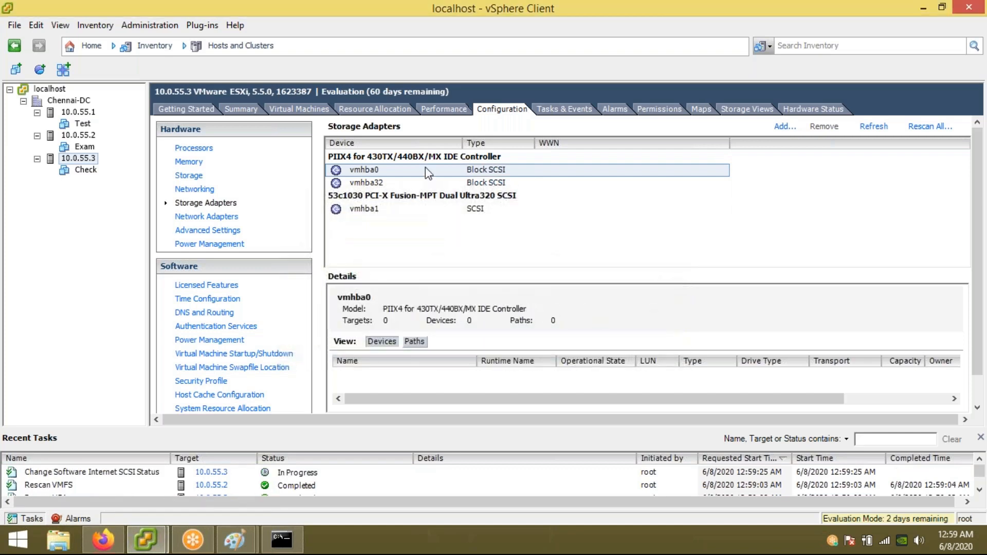
Step: Give 10.0.55.3's vmhba33 send target 10.0.0.100:3260, rescan, and view its datastores
right_click(391, 169)
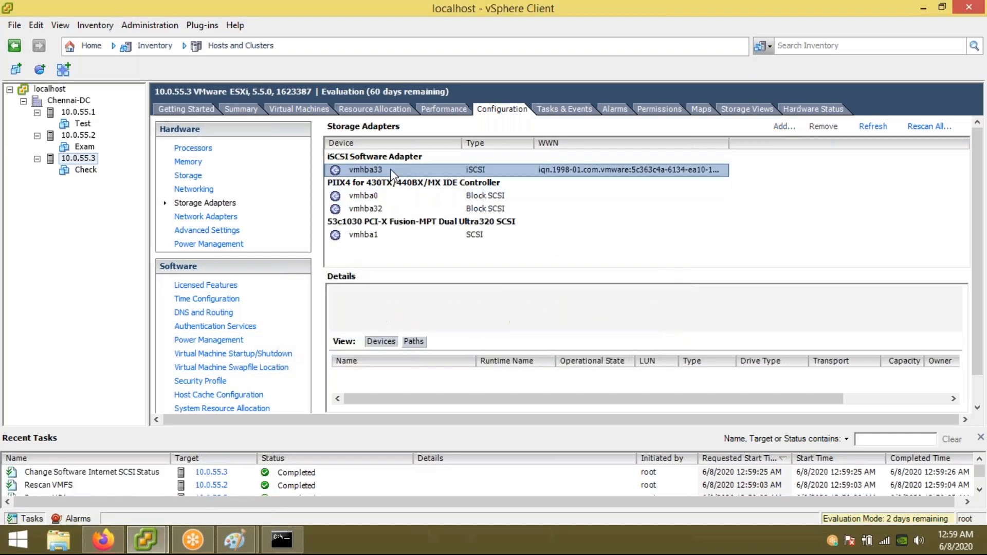
click(438, 192)
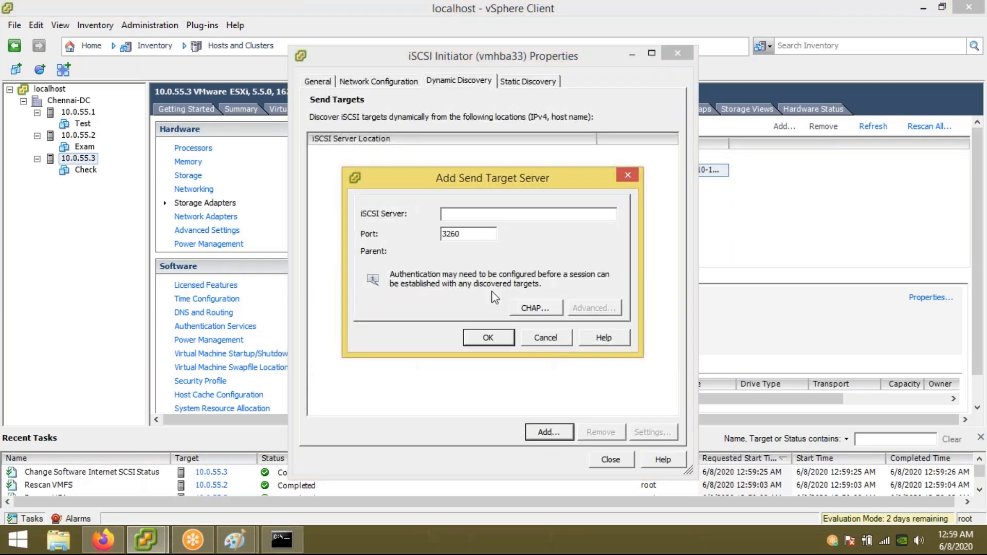
text(10.0.0.100)
key(Return)
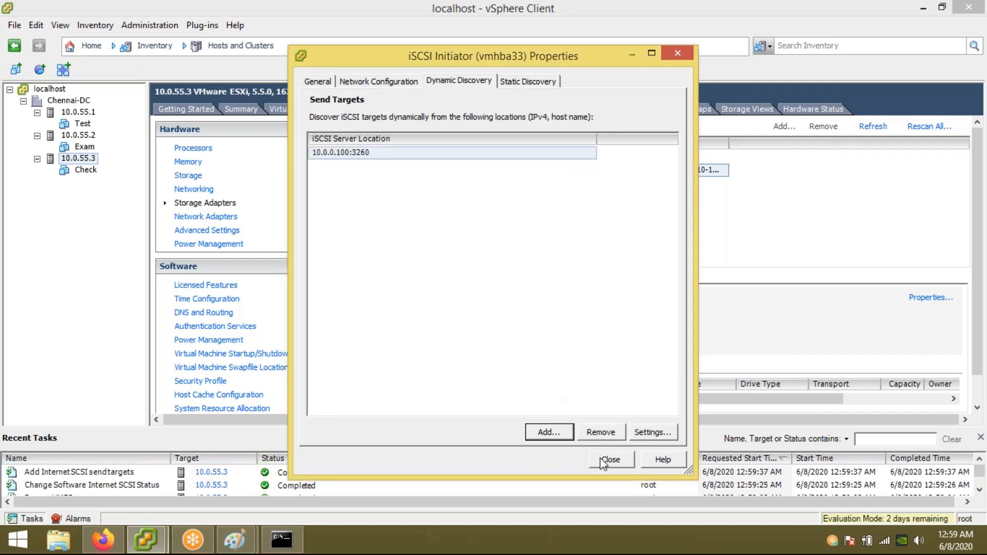
click(607, 460)
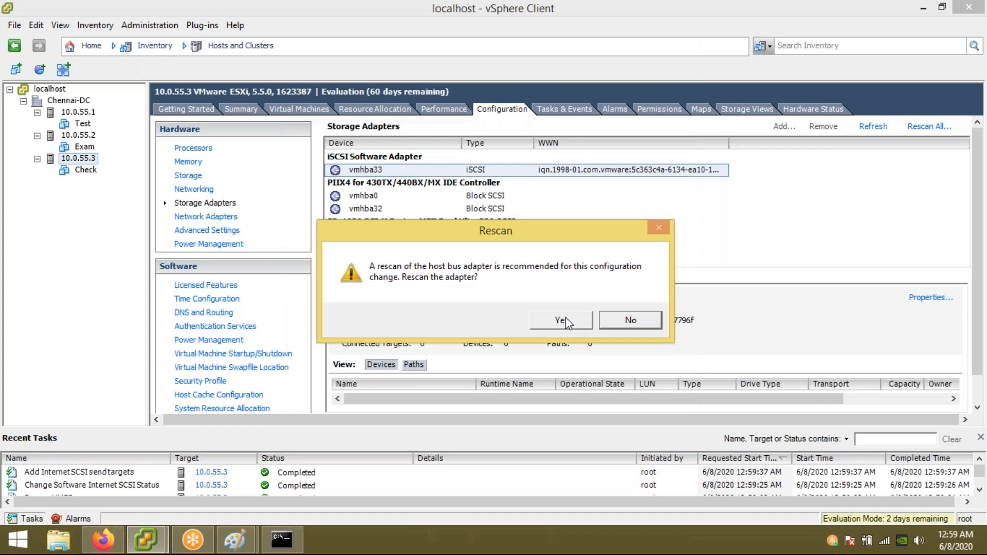
click(566, 322)
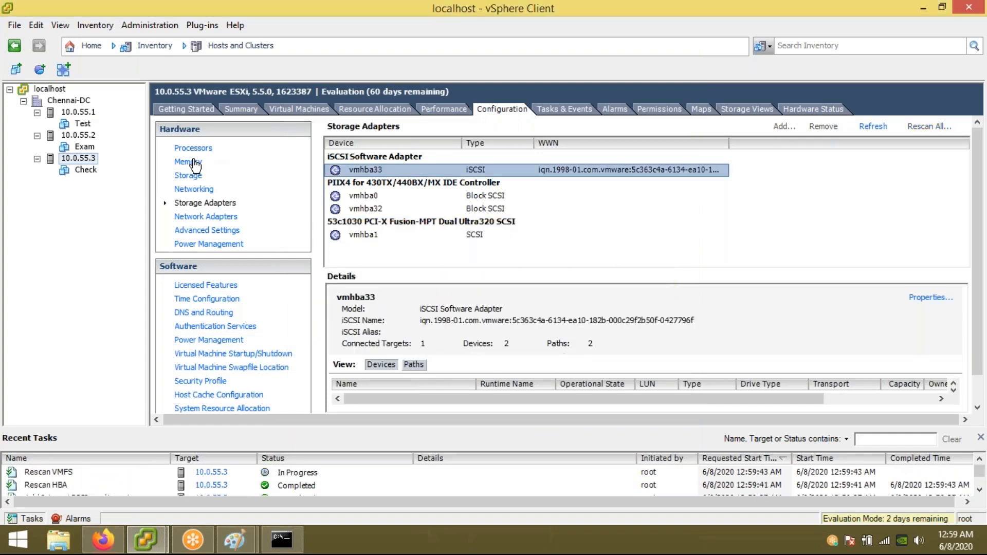
click(188, 177)
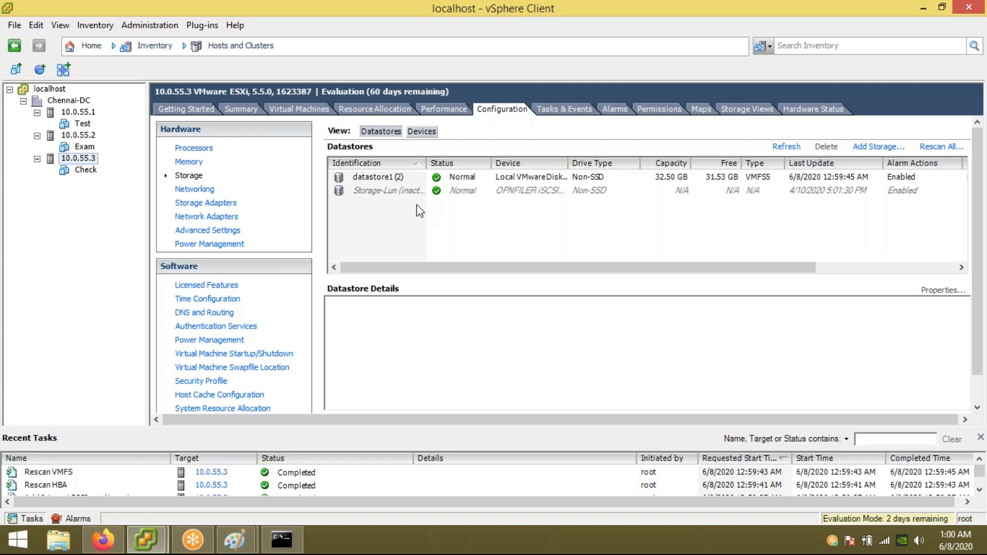
Step: Compare with host 10.0.55.2, then confirm Storage-Lun is active on host 10.0.55.3
click(86, 137)
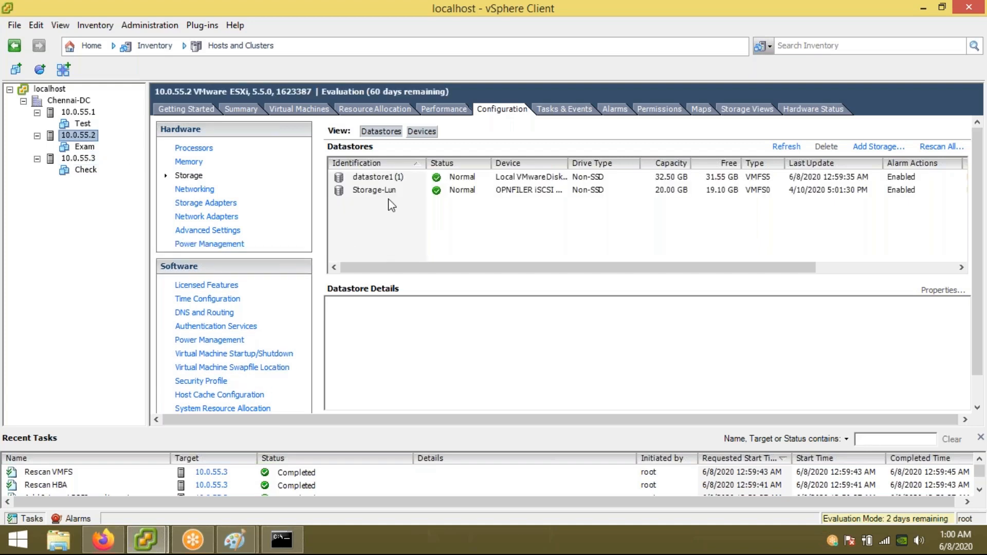
click(85, 160)
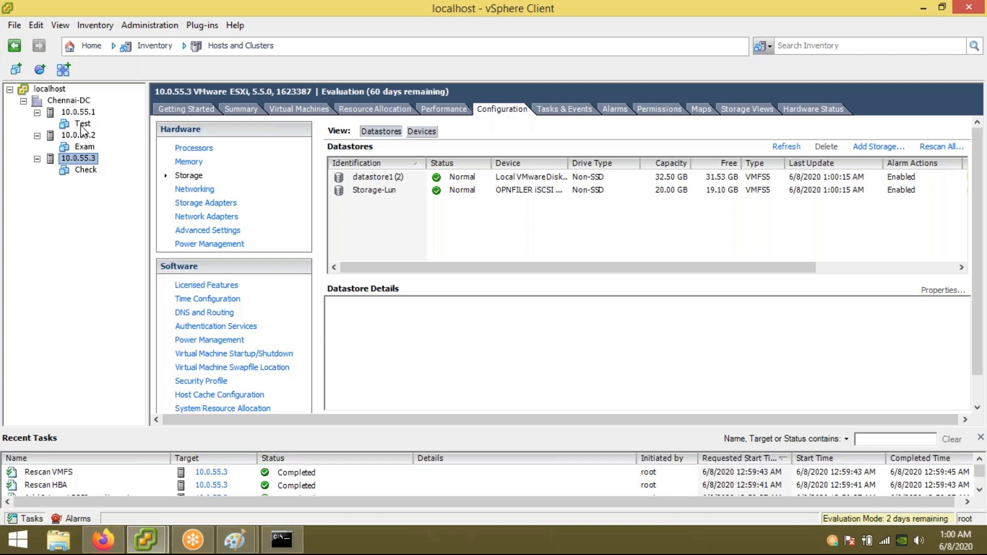
Step: Begin a Change-host migration of the Test VM, cancel the wizard, and bring up the Paint lab diagram
click(82, 125)
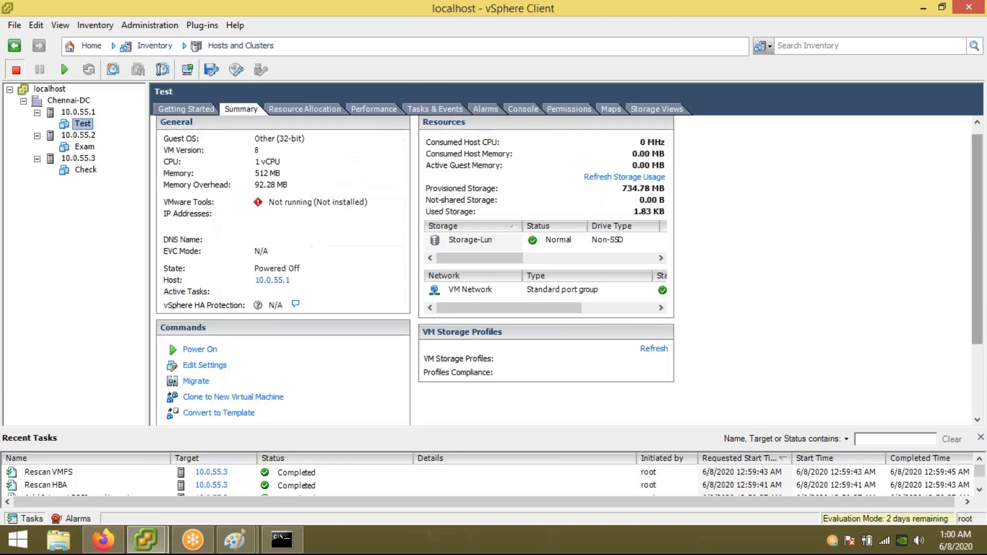
right_click(83, 125)
click(137, 208)
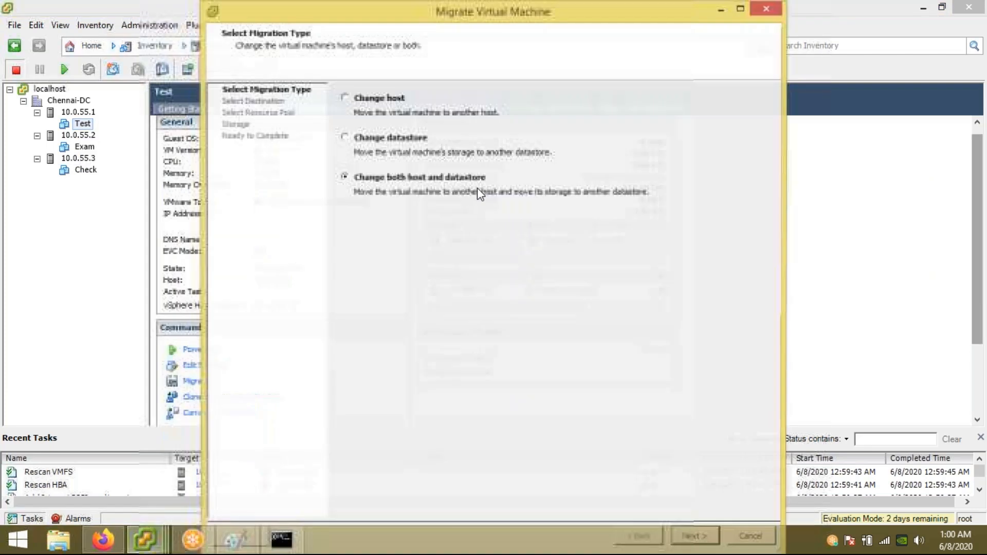
click(366, 99)
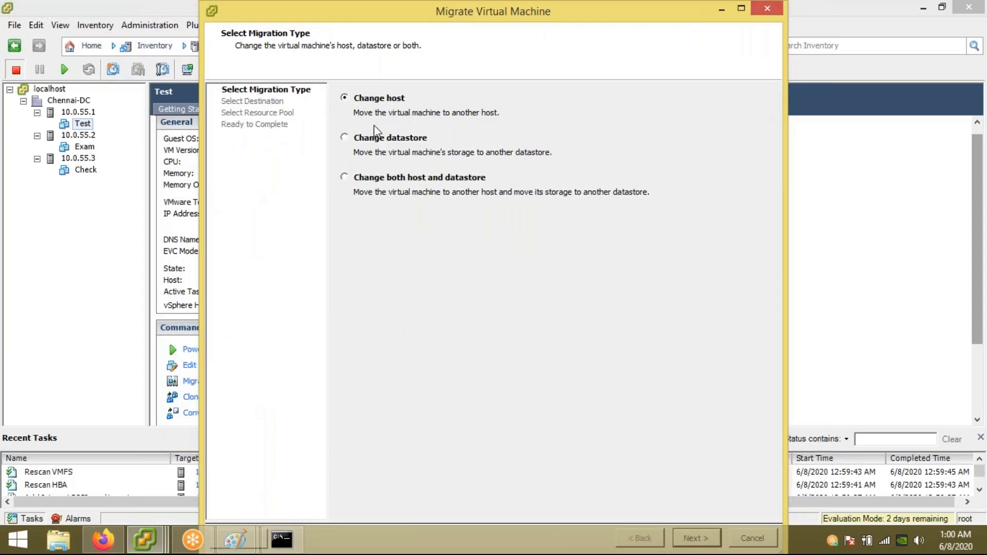
double_click(313, 21)
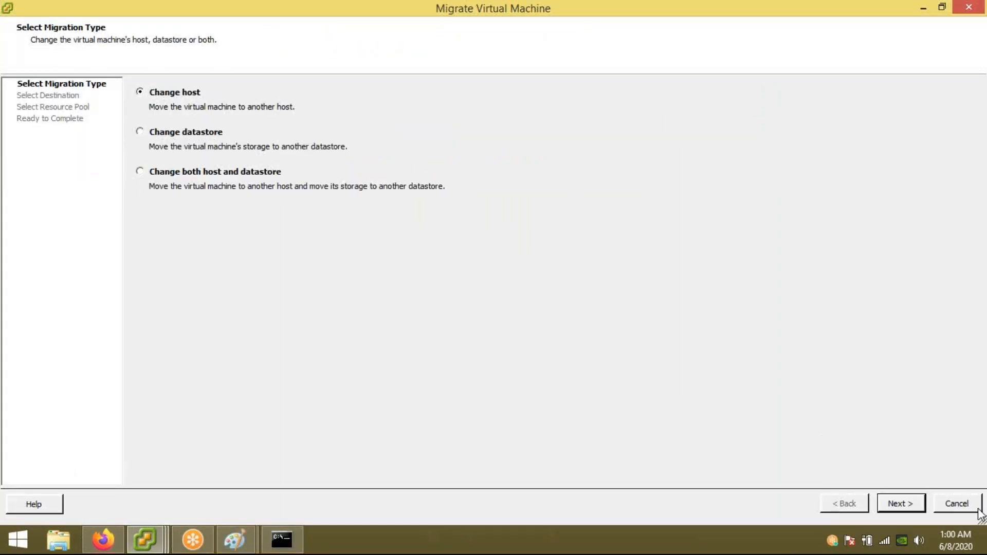
click(962, 504)
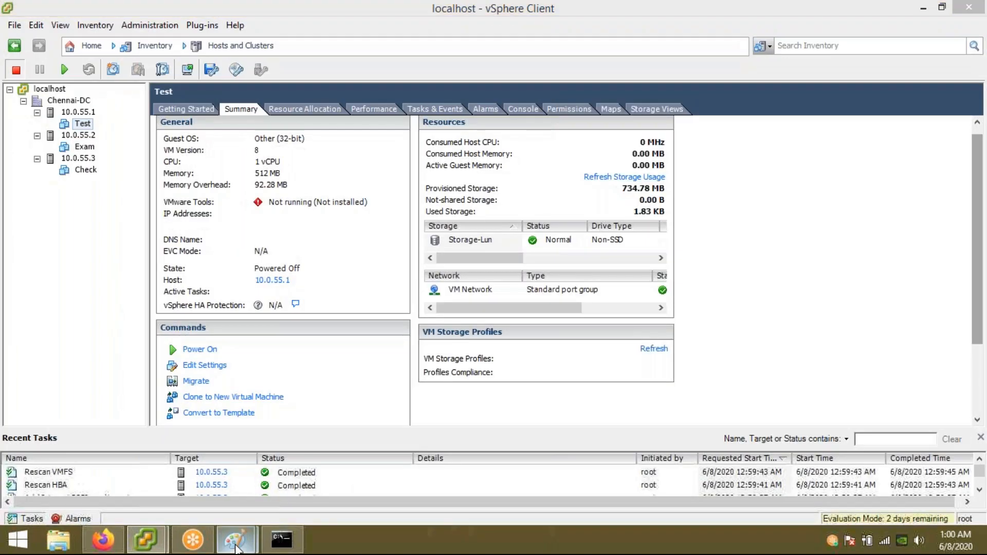
mouse_move(235, 548)
click(295, 470)
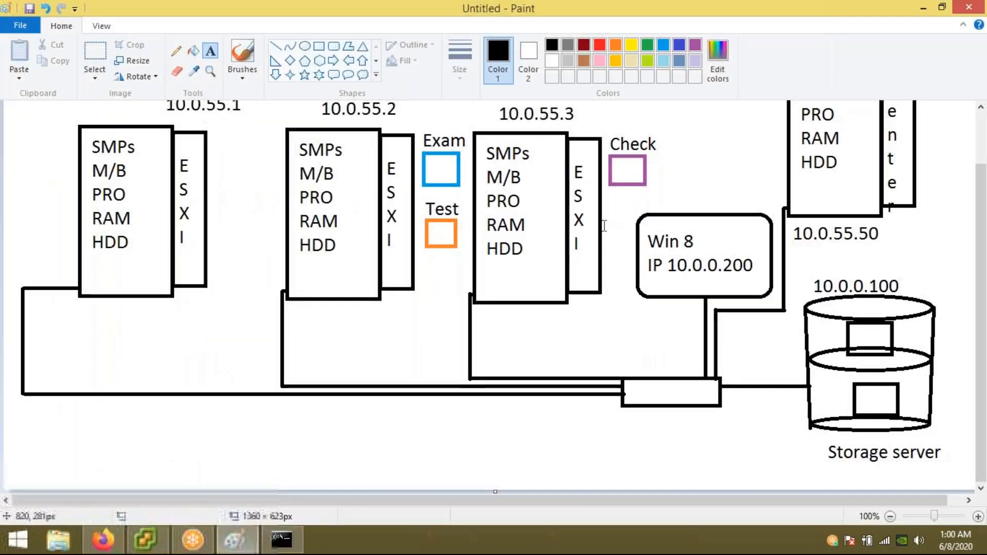
Step: Move the Test label and orange box beside host 10.0.55.1 in the diagram
click(95, 52)
drag(421, 201, 236, 168)
click(246, 233)
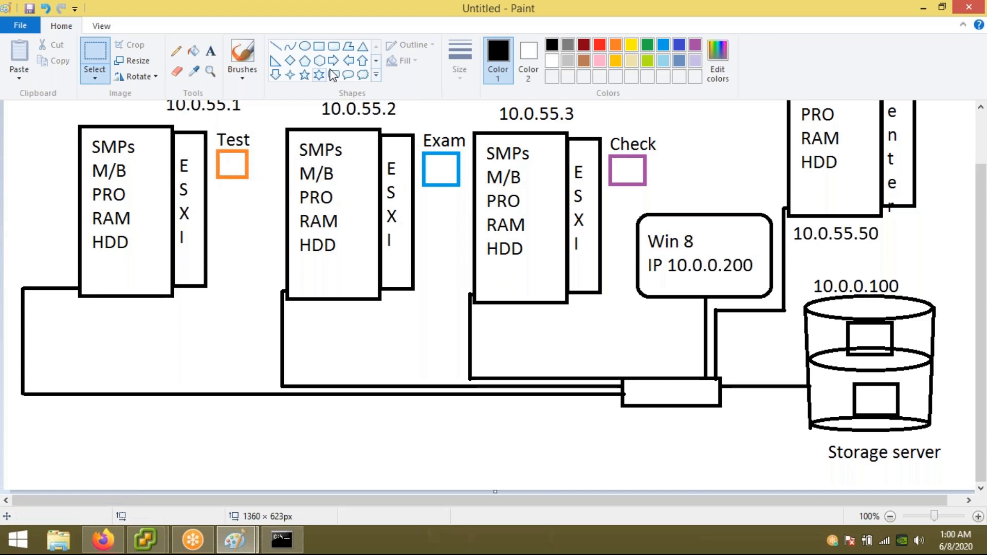
Step: Draw orange, blue and purple squares under HDD in servers 10.0.55.1, 10.0.55.2 and 10.0.55.3
click(319, 45)
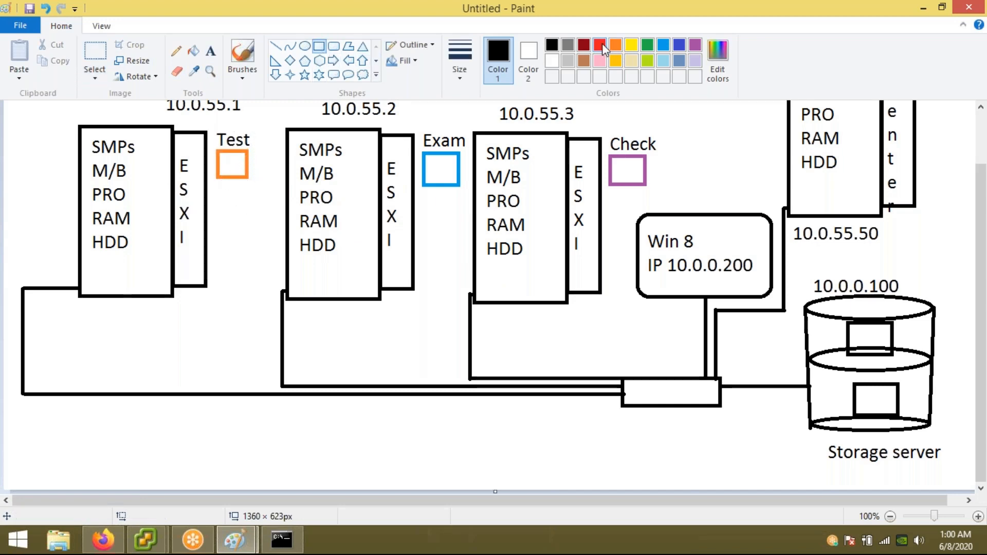
click(616, 45)
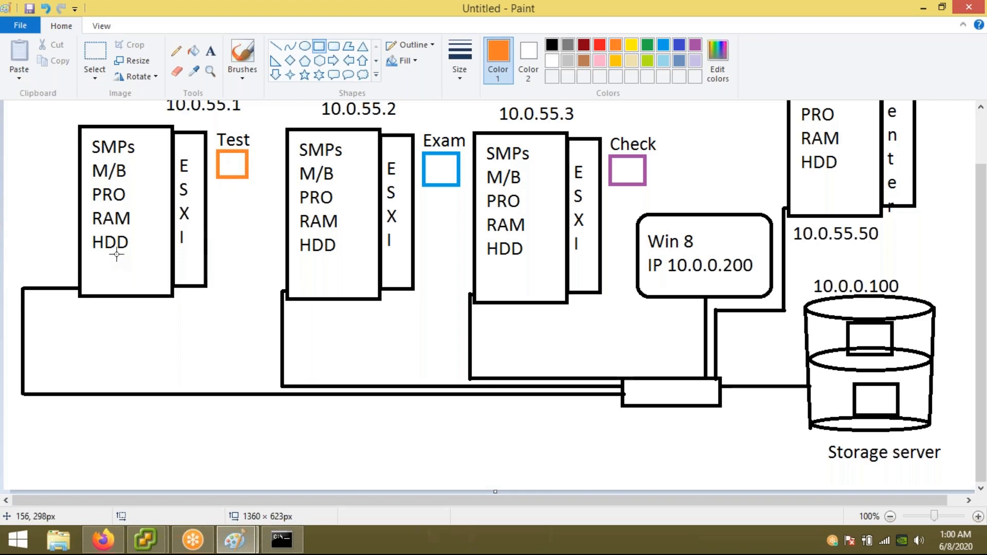
drag(115, 253, 135, 273)
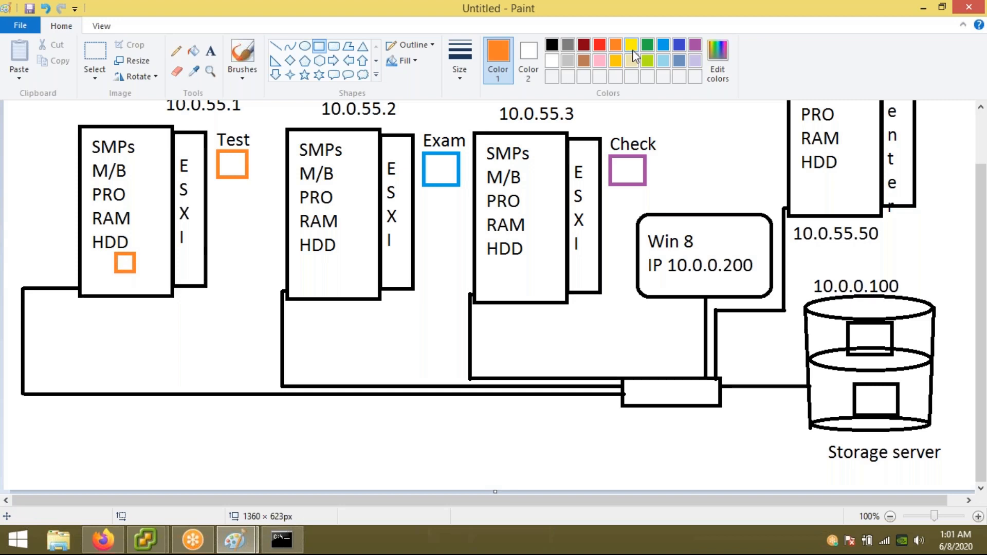
click(663, 45)
drag(331, 252, 350, 278)
click(428, 211)
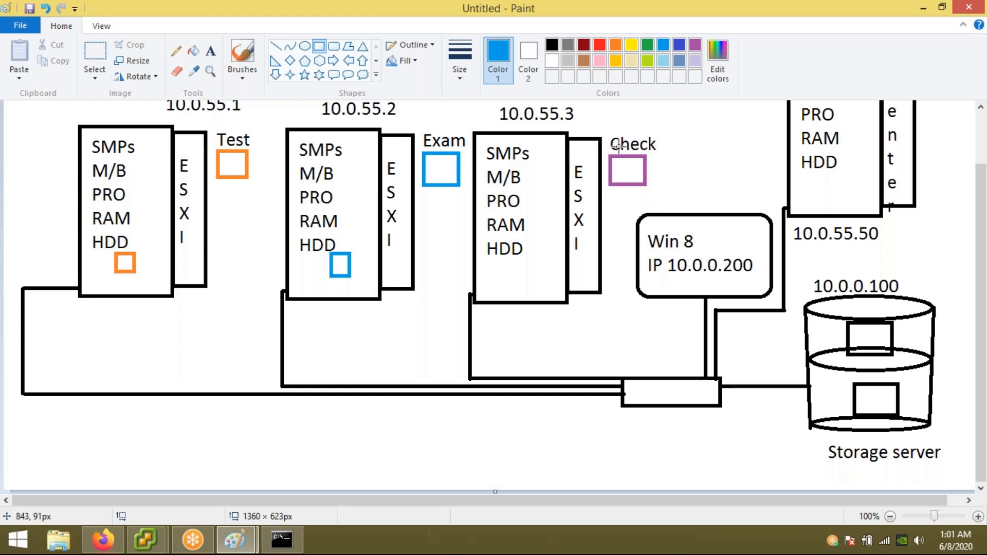
click(694, 47)
drag(511, 261, 533, 281)
click(418, 293)
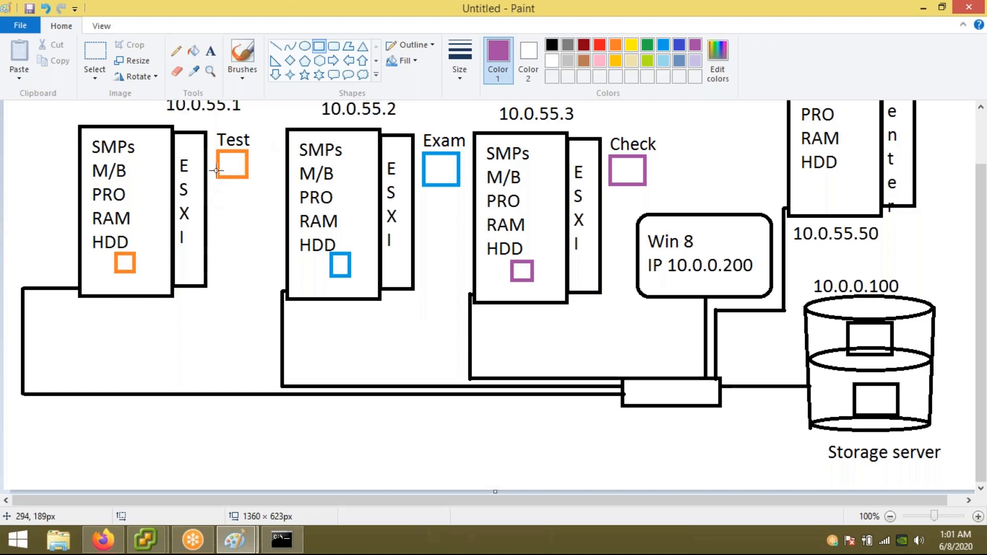
Step: Move the orange square into the storage server's top slot
click(95, 51)
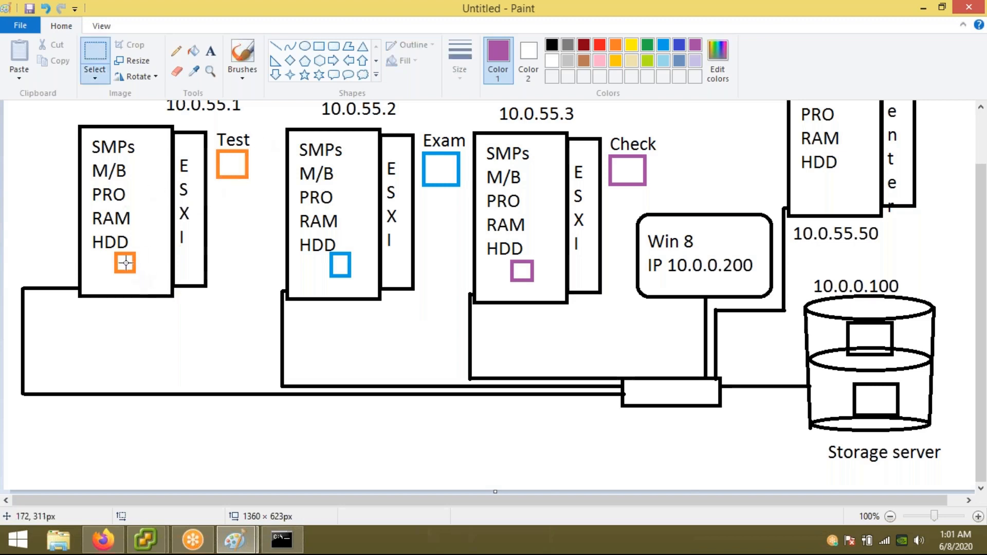
drag(110, 251, 916, 335)
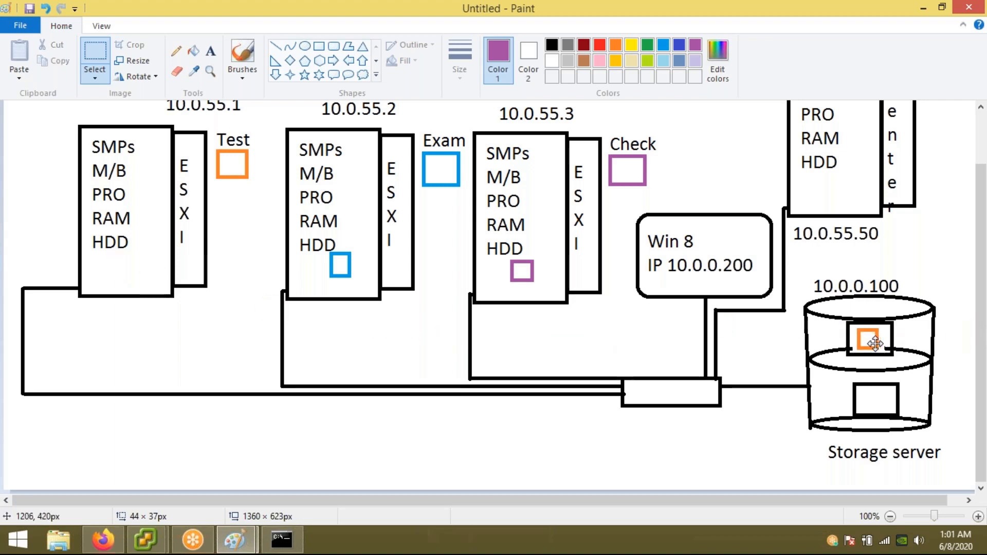
click(772, 354)
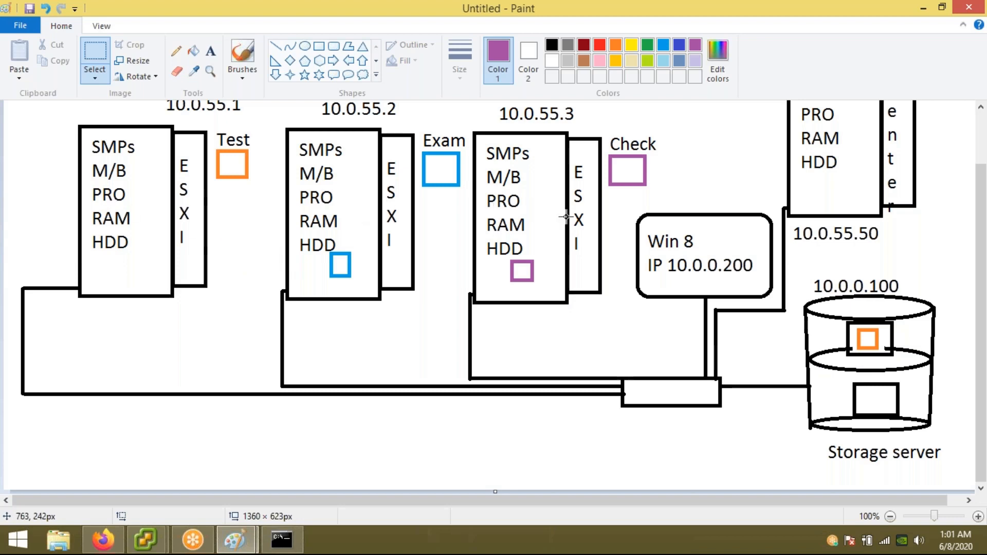
Step: Back in vSphere Client, start a Change-host migration of the Test VM
mouse_move(154, 541)
click(254, 462)
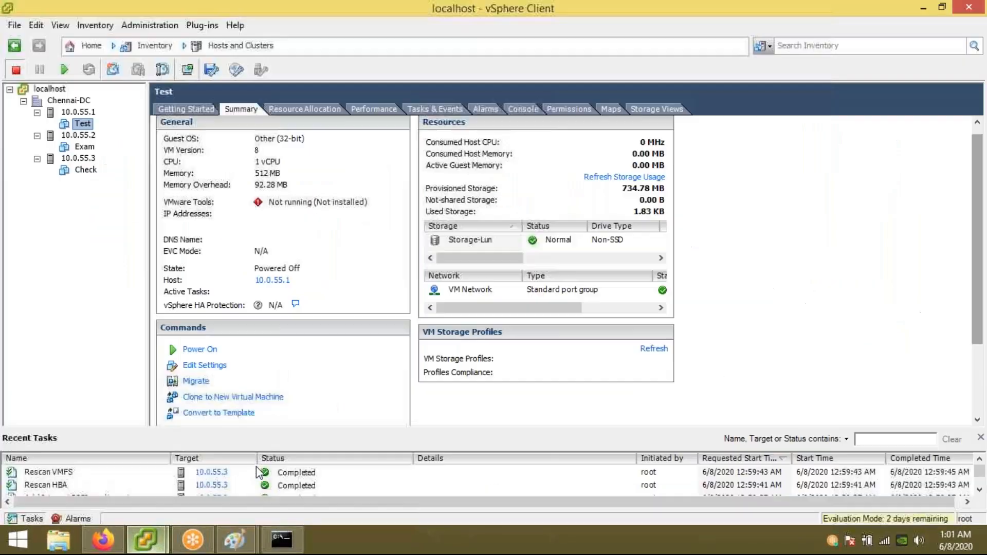
right_click(90, 124)
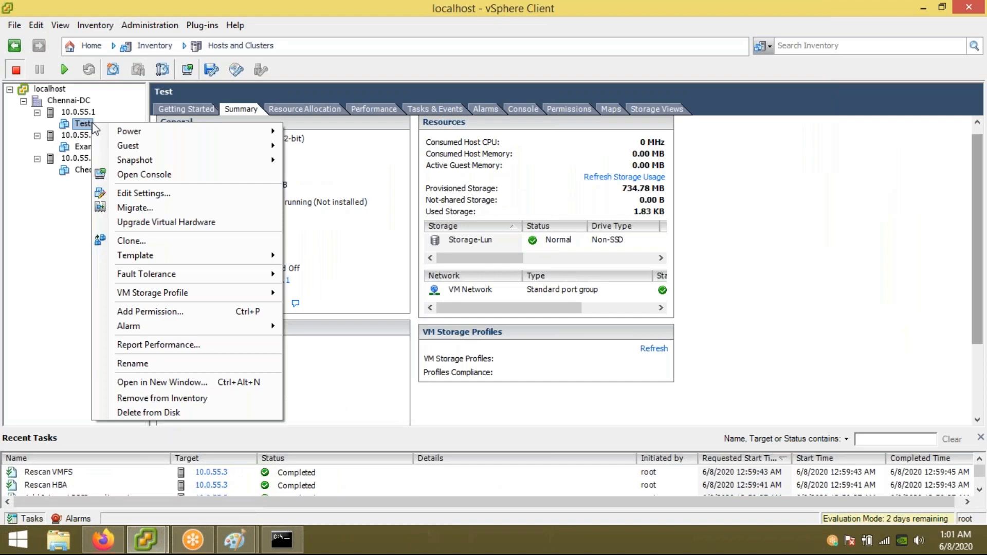
click(142, 205)
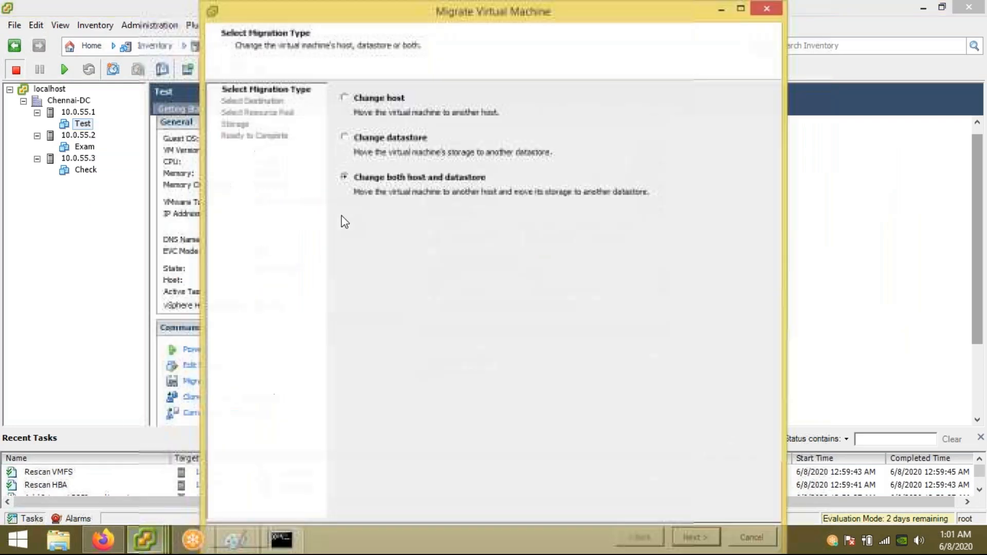
click(368, 100)
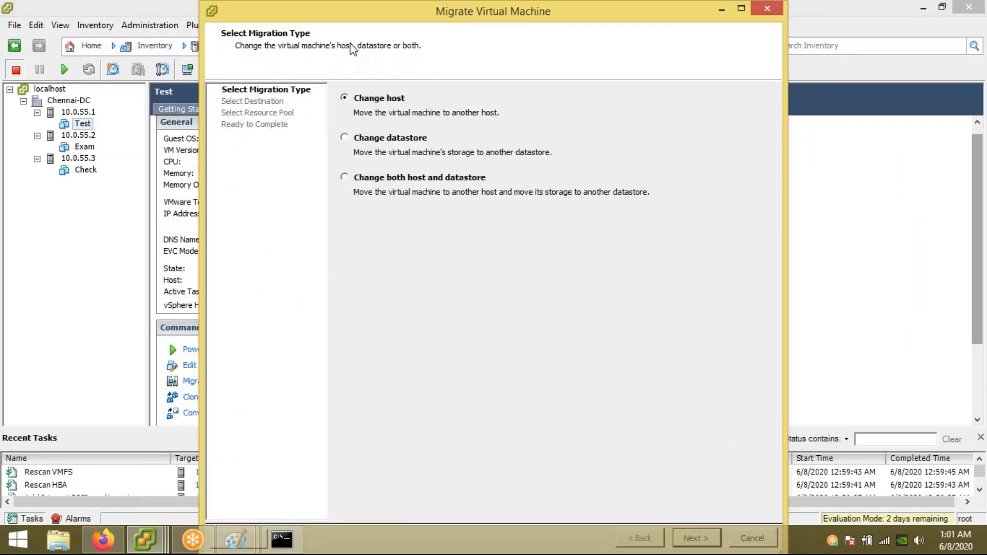
double_click(349, 17)
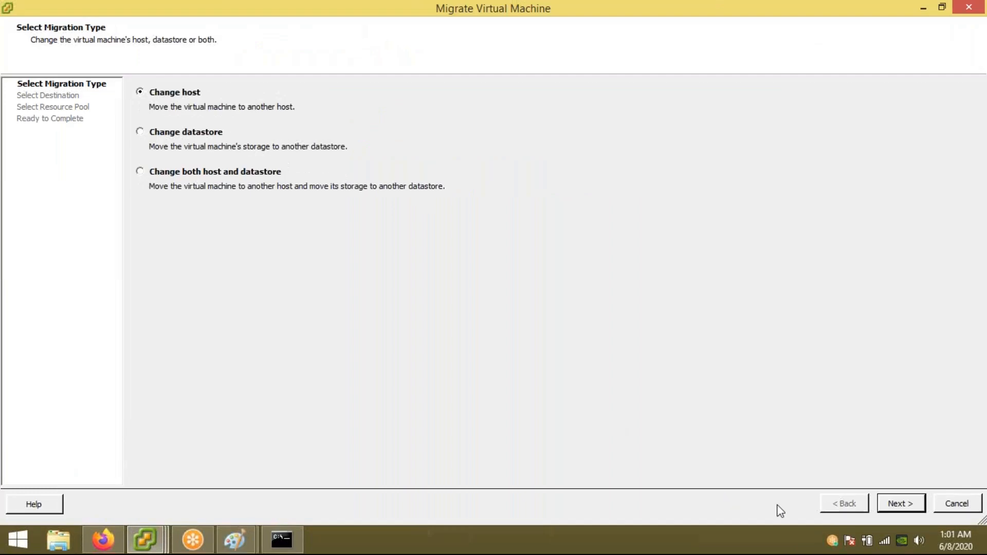
click(887, 506)
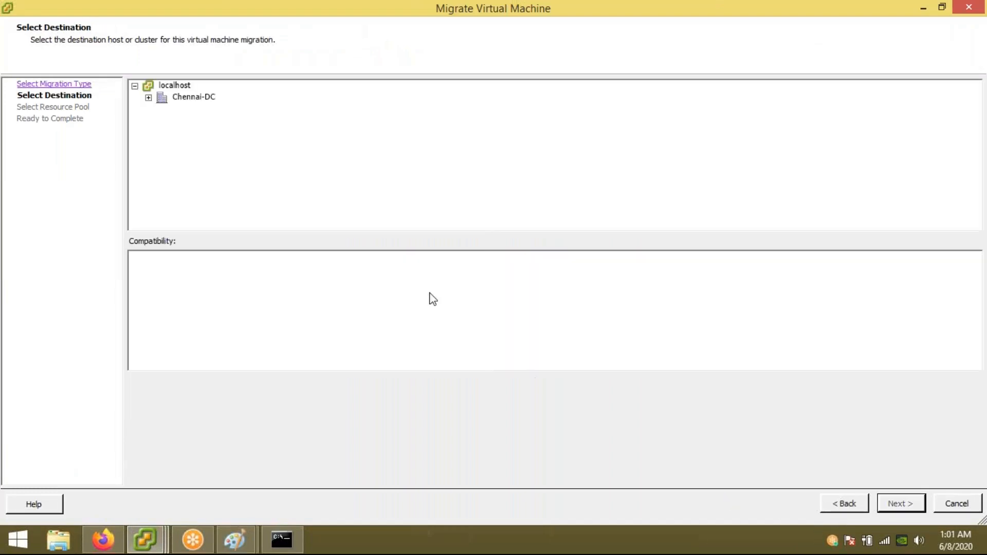
Step: Pick host 10.0.55.3 under Chennai-DC as the destination and finish the migration
click(148, 98)
click(193, 109)
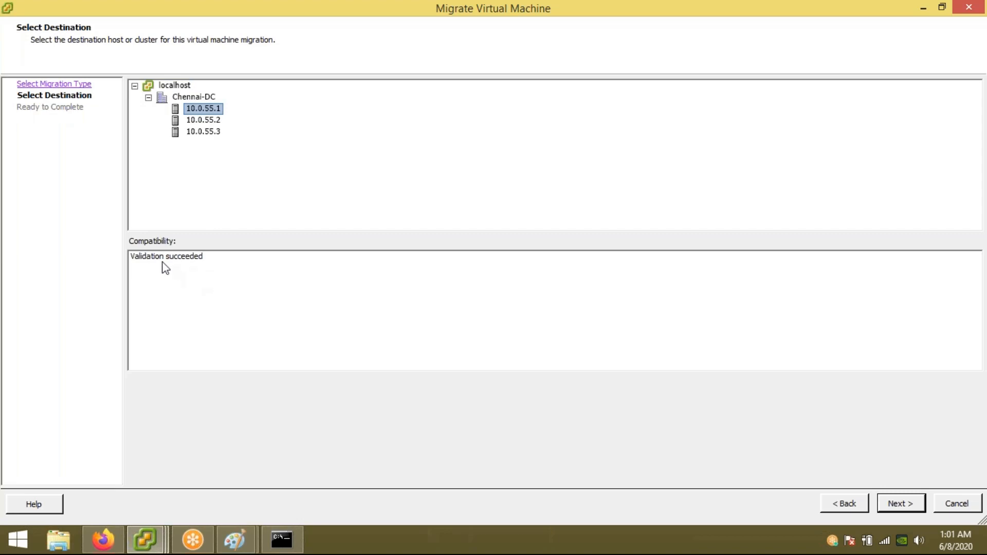
click(191, 122)
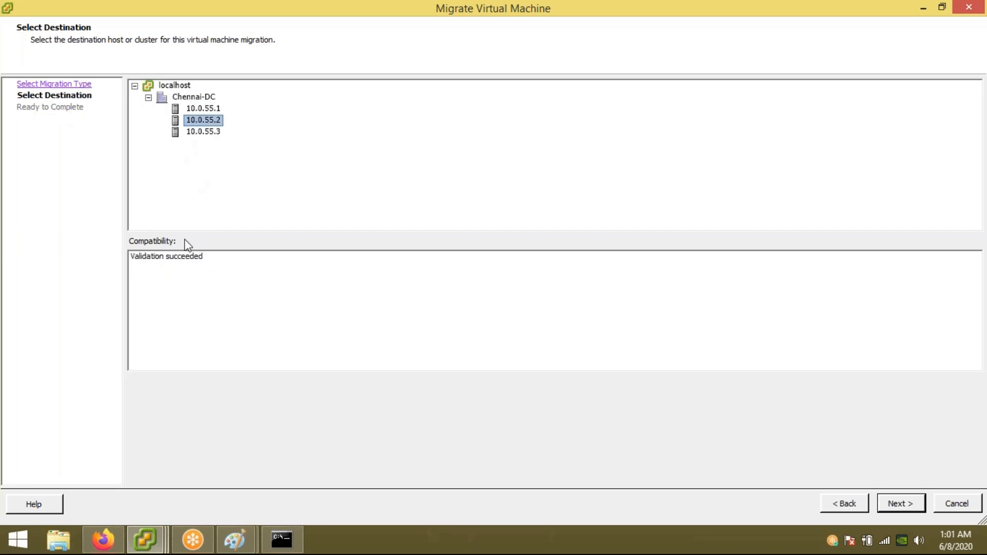
click(198, 133)
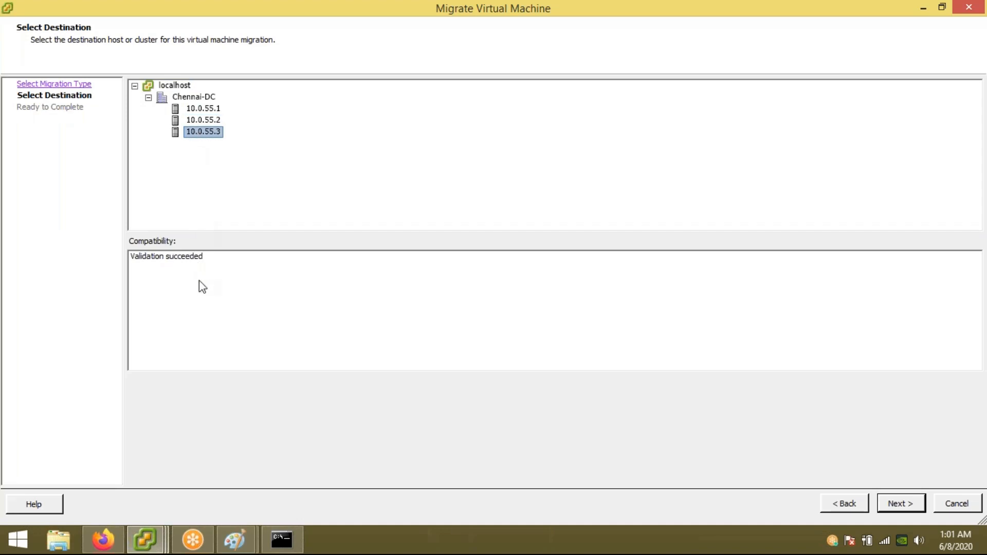
click(896, 509)
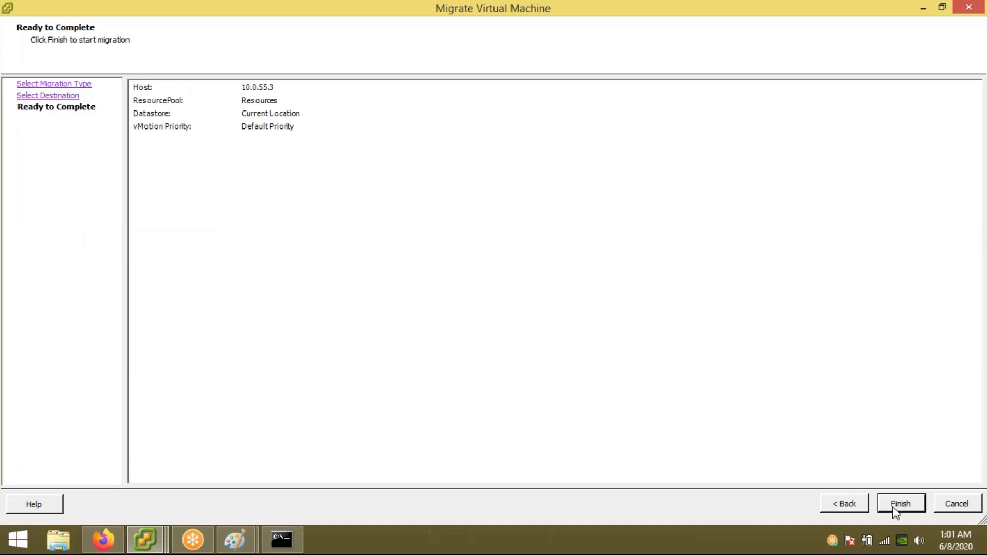
click(898, 507)
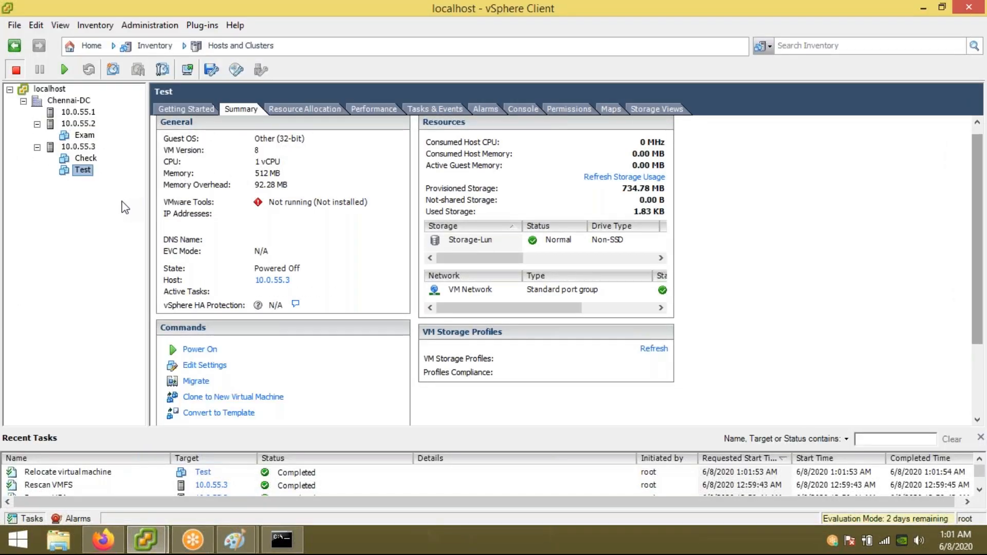
click(78, 113)
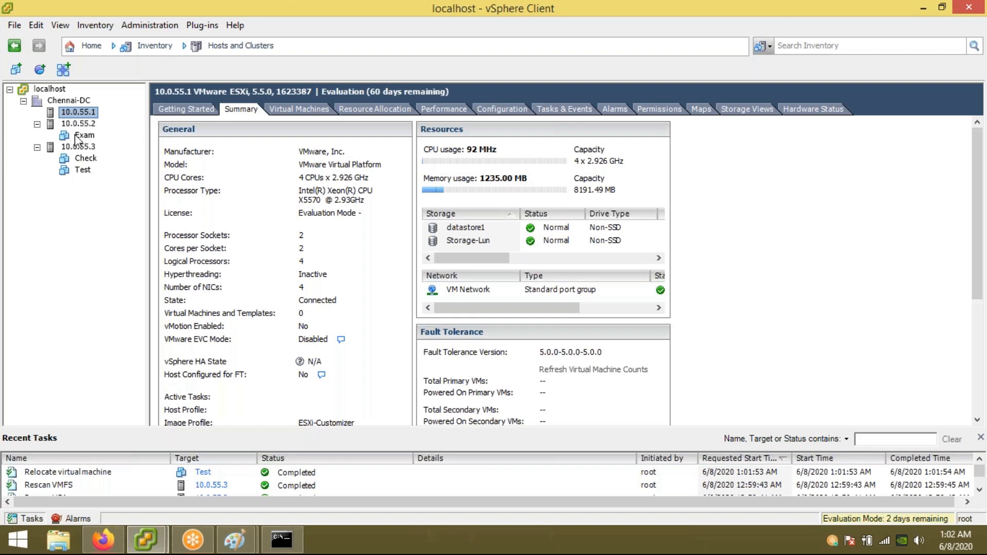
click(77, 171)
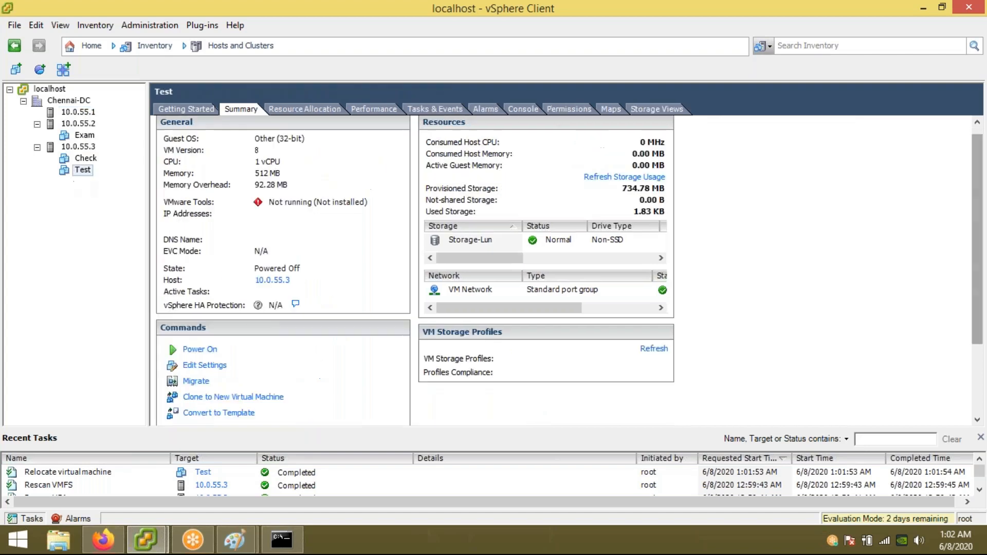
click(470, 245)
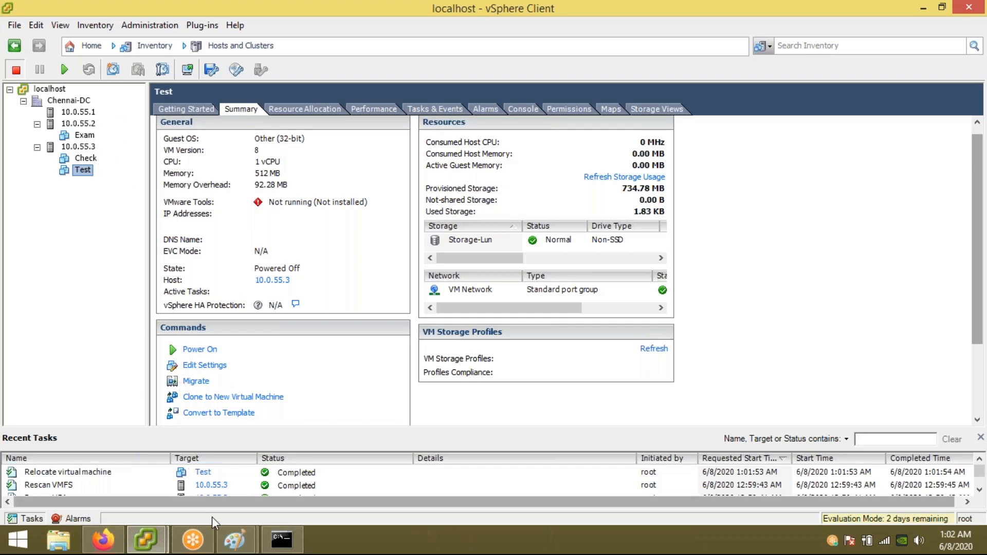
mouse_move(220, 527)
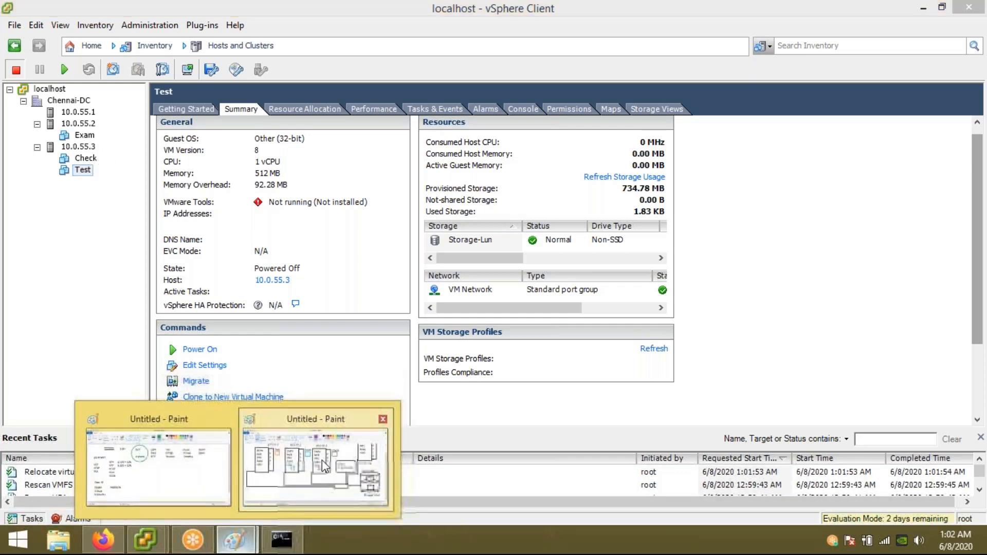
click(322, 459)
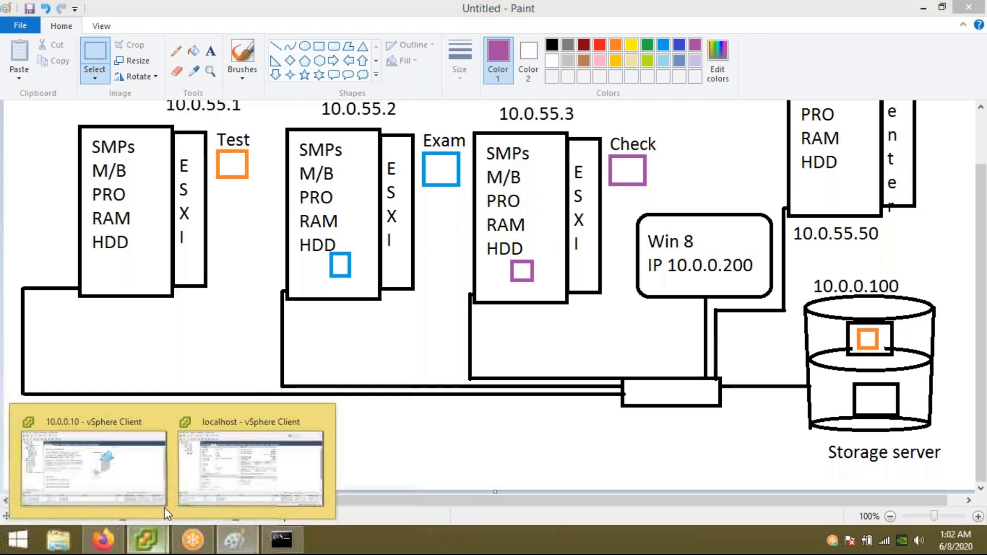
click(238, 452)
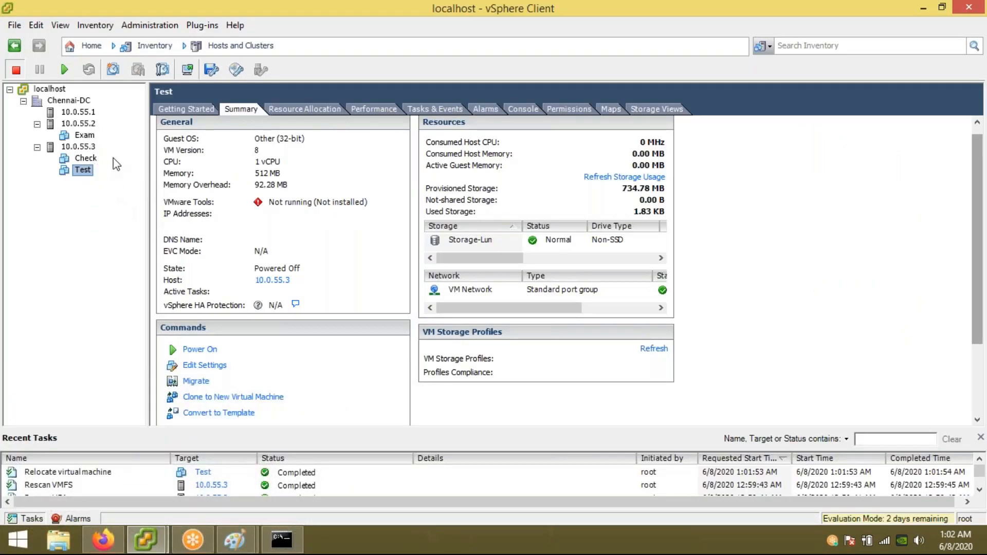
Step: Migrate the Test VM back to host 10.0.55.1 under Chennai-DC and finish the wizard
right_click(82, 173)
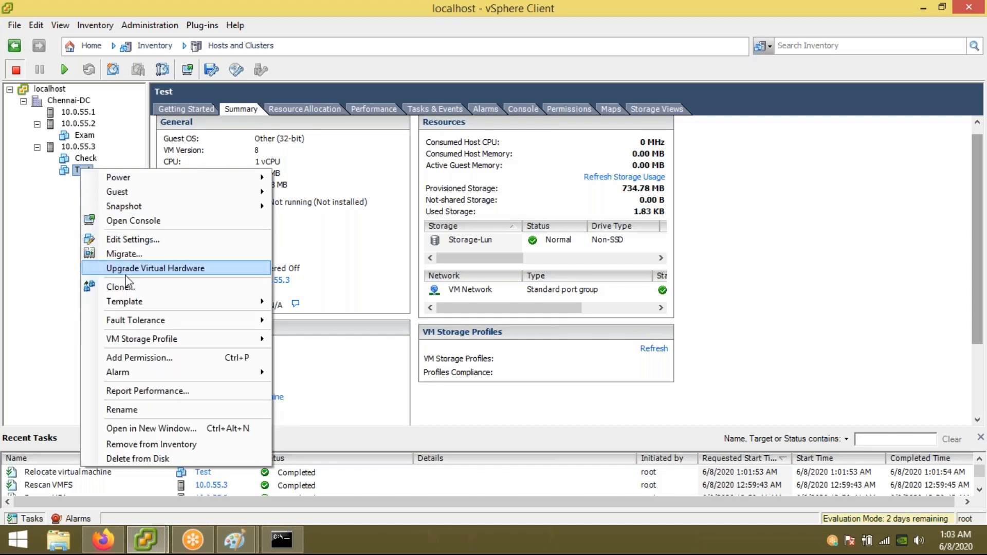
click(142, 254)
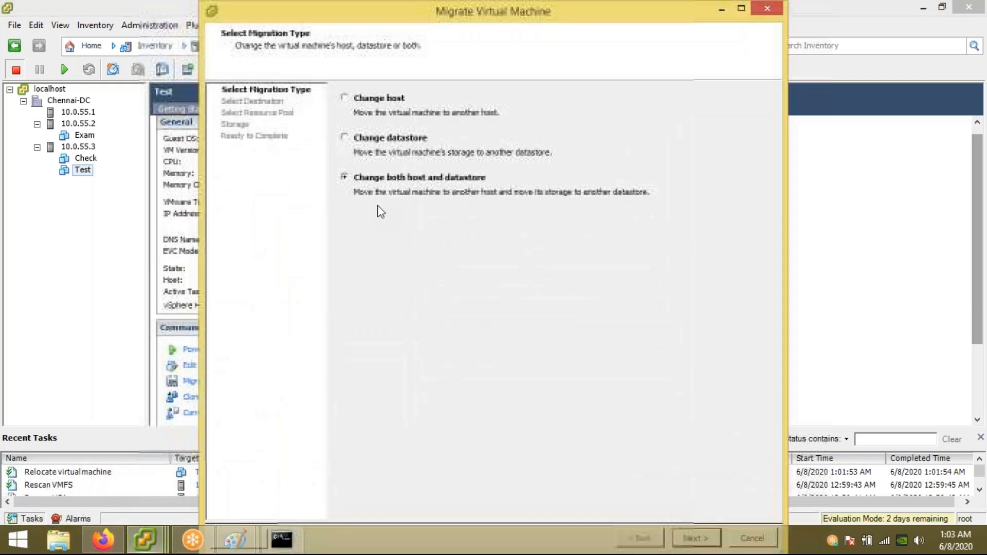
double_click(329, 12)
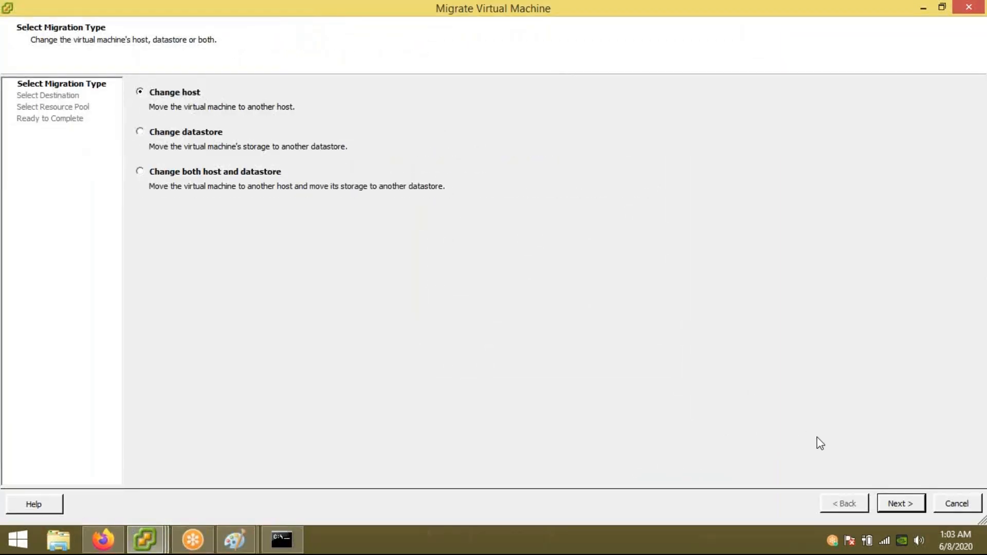
click(900, 503)
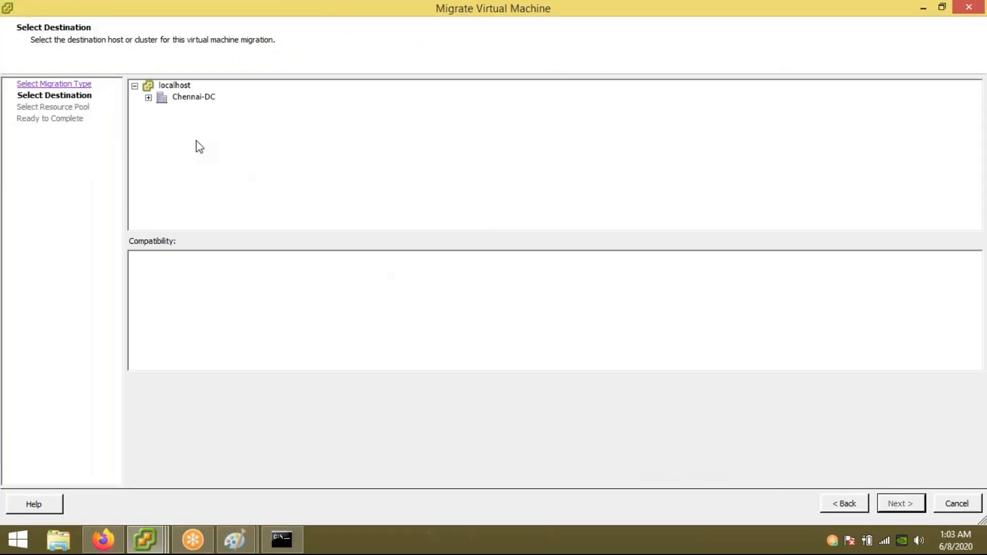
click(149, 97)
click(212, 109)
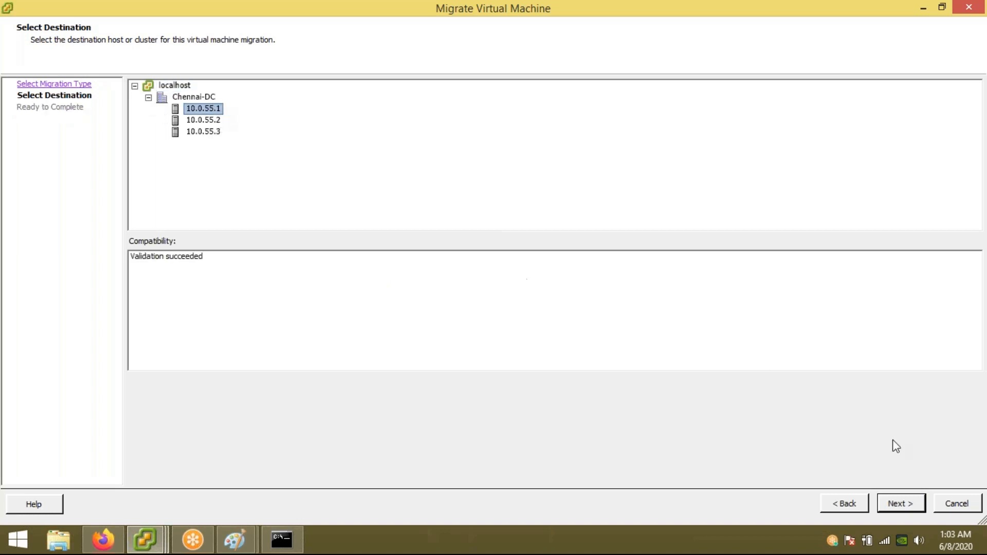
click(906, 504)
click(901, 504)
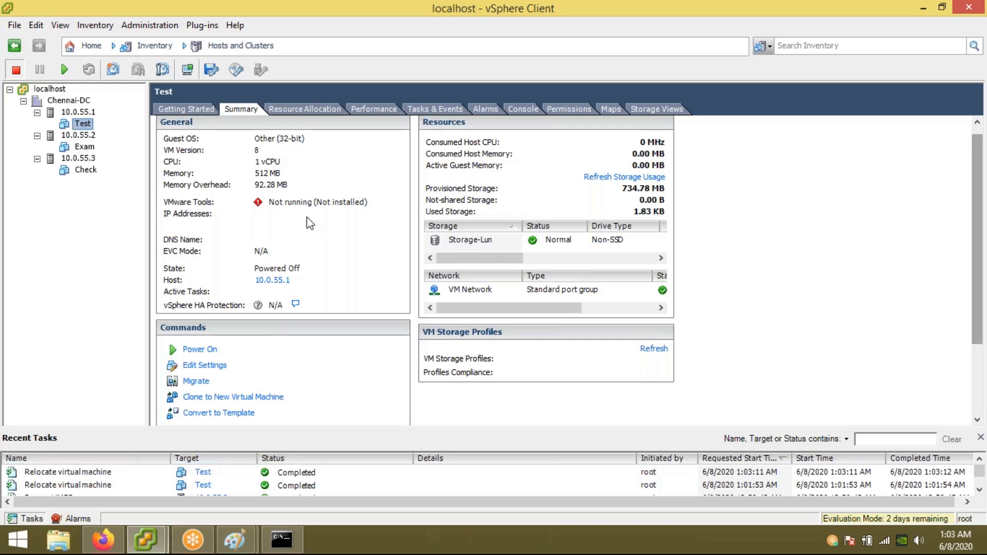
Step: Review the Summary tabs of the Exam and Check virtual machines
click(85, 147)
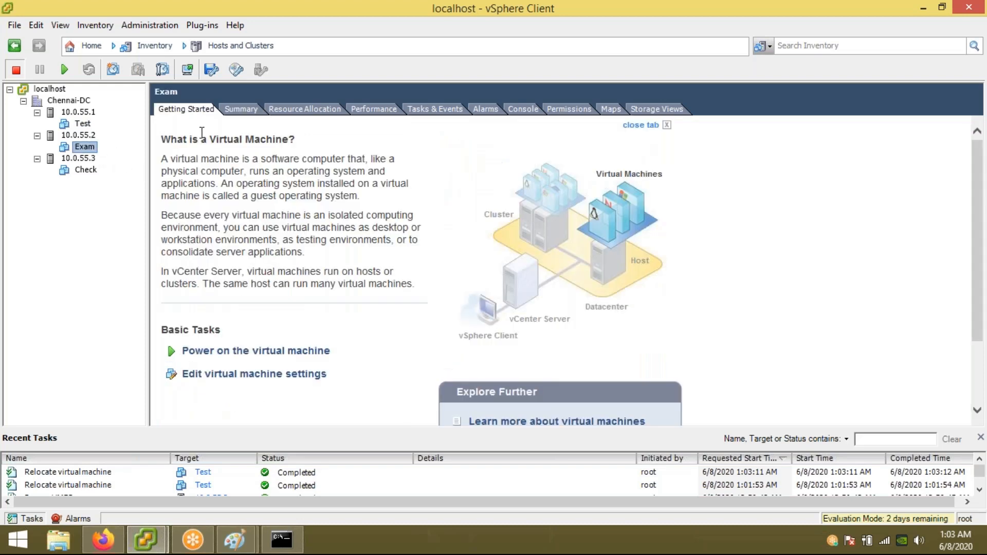
click(240, 113)
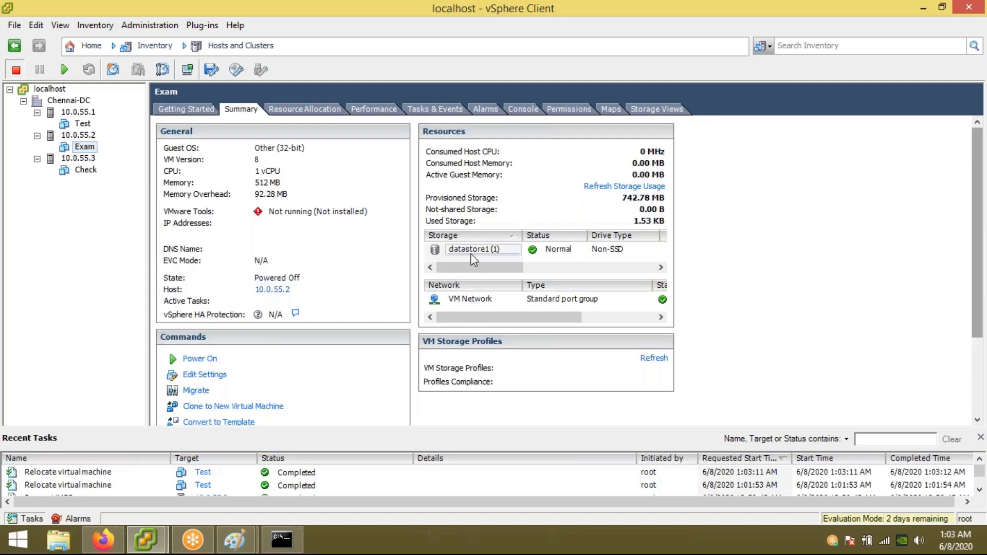
click(82, 170)
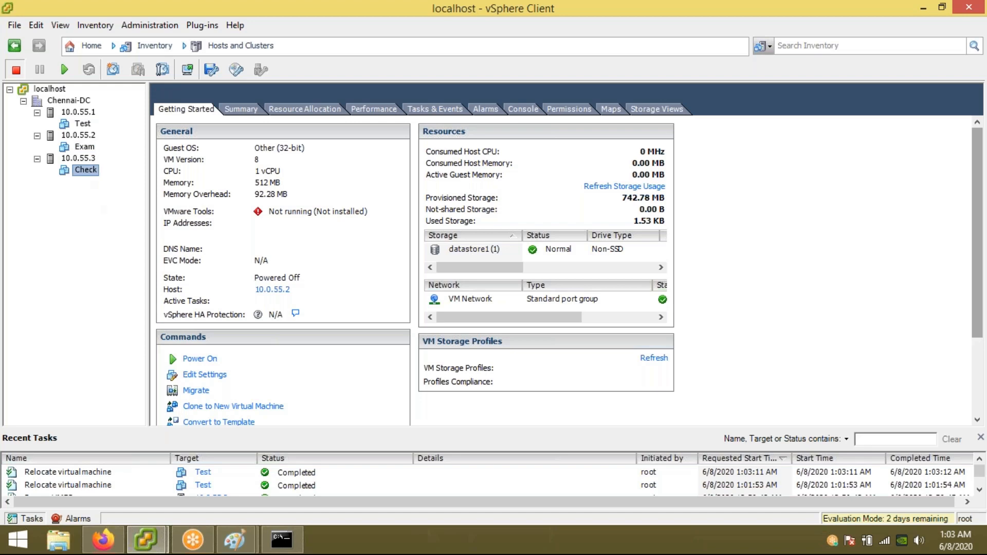
click(241, 112)
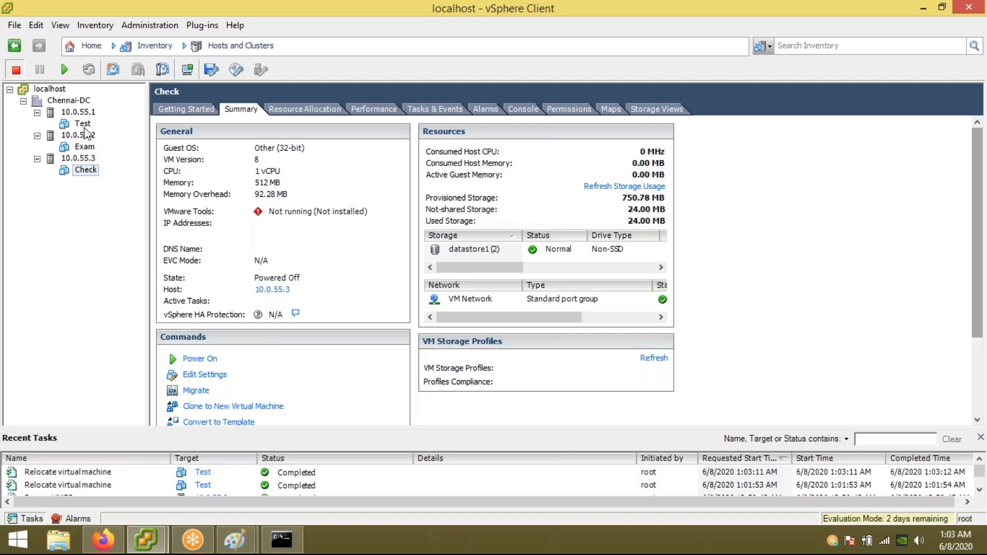
Step: Power on the Test virtual machine
right_click(83, 124)
click(289, 137)
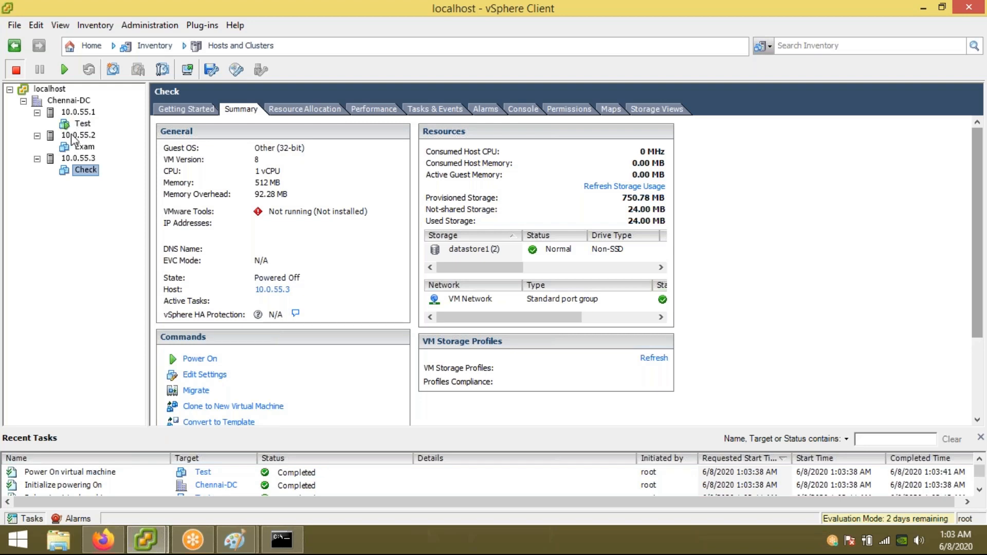
right_click(81, 126)
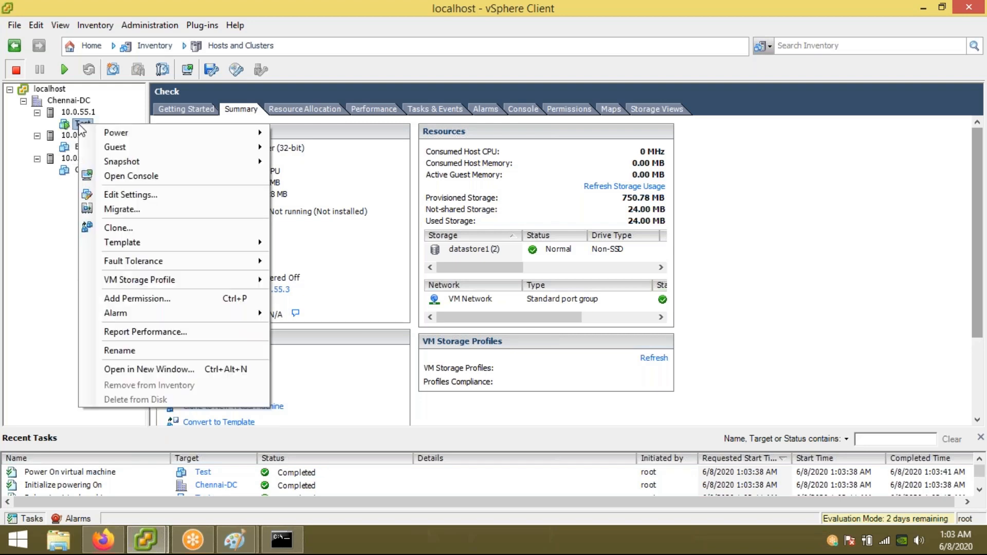
click(351, 182)
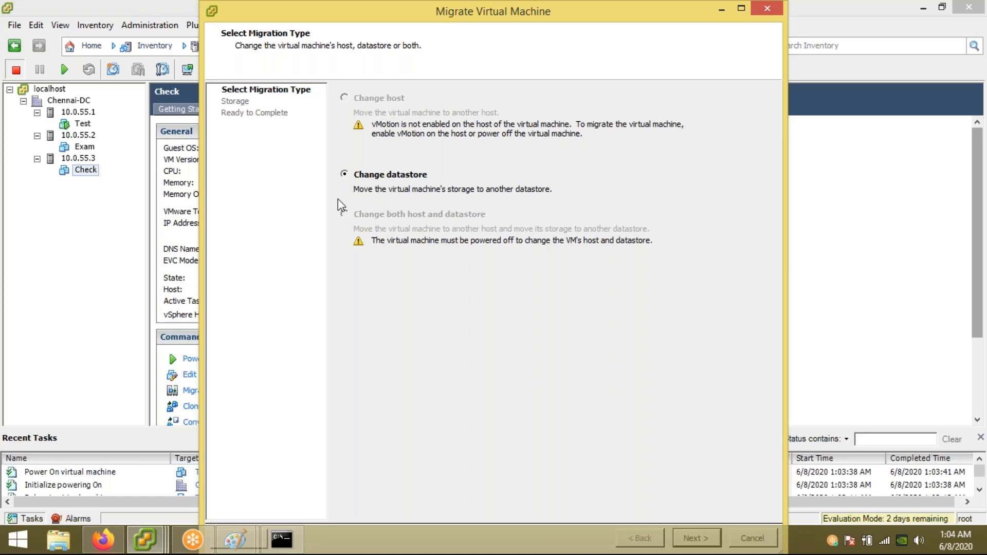
double_click(619, 21)
click(903, 508)
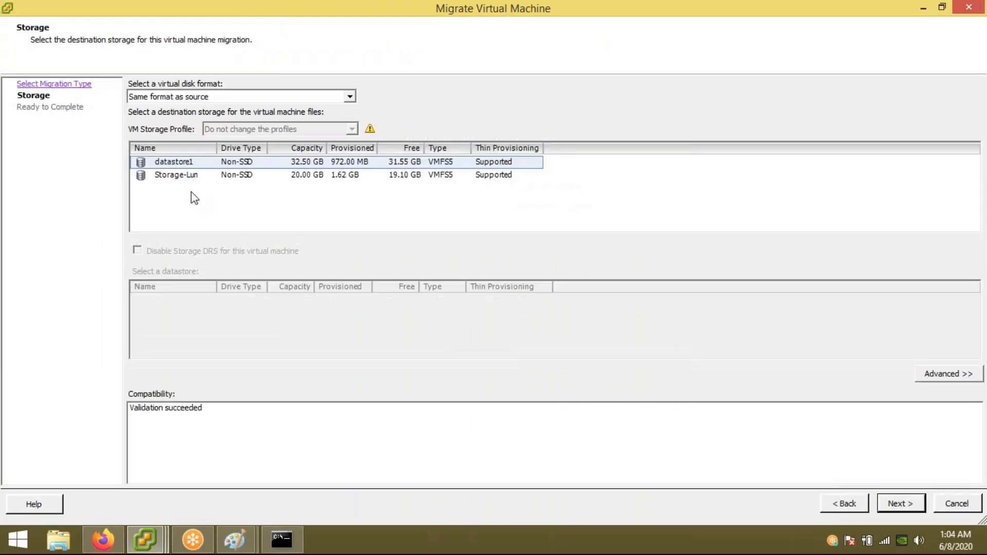
click(179, 176)
click(184, 163)
click(185, 177)
click(188, 161)
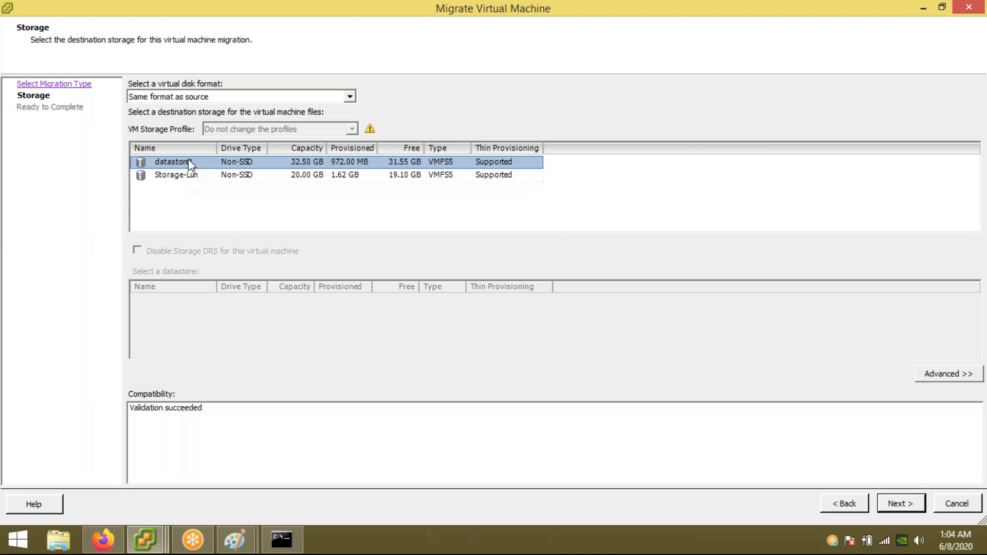
click(191, 176)
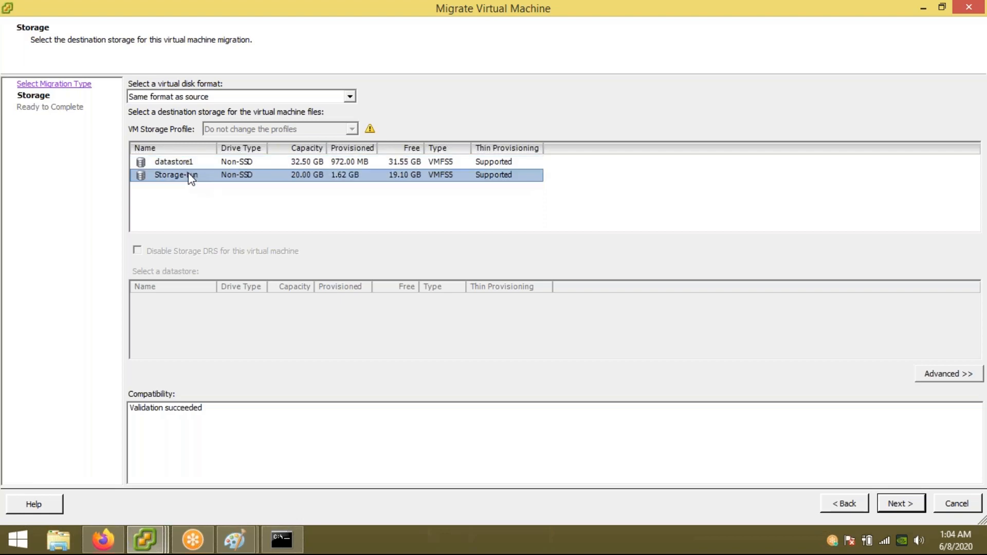
click(952, 506)
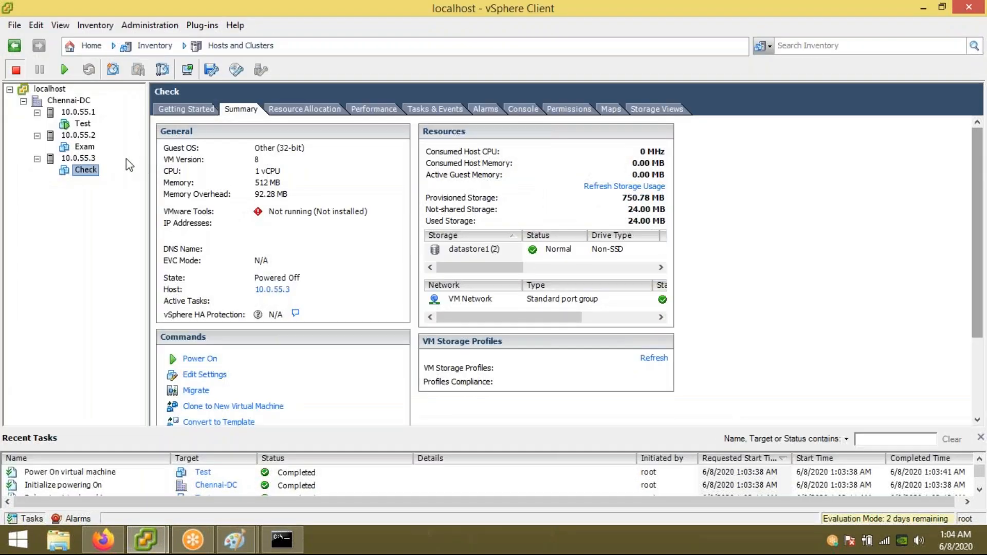
Step: On host 10.0.55.1, enable vMotion on vSwitch0's Management Network port
click(79, 112)
click(495, 109)
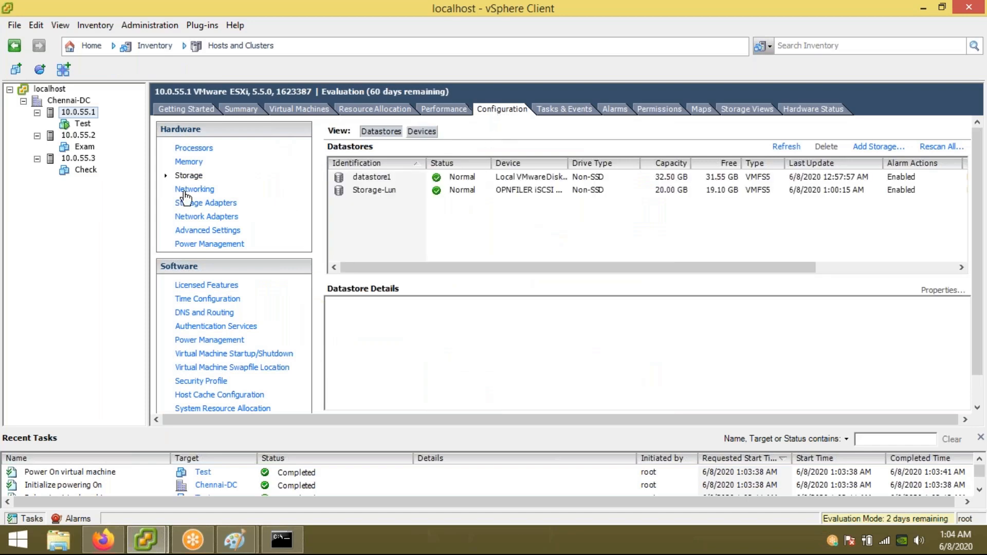
click(185, 191)
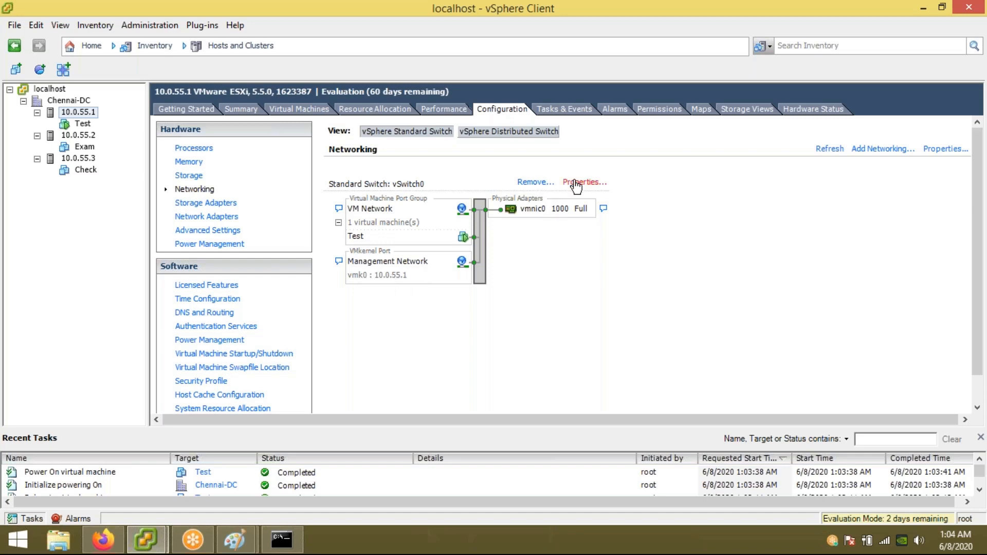
click(574, 183)
click(285, 141)
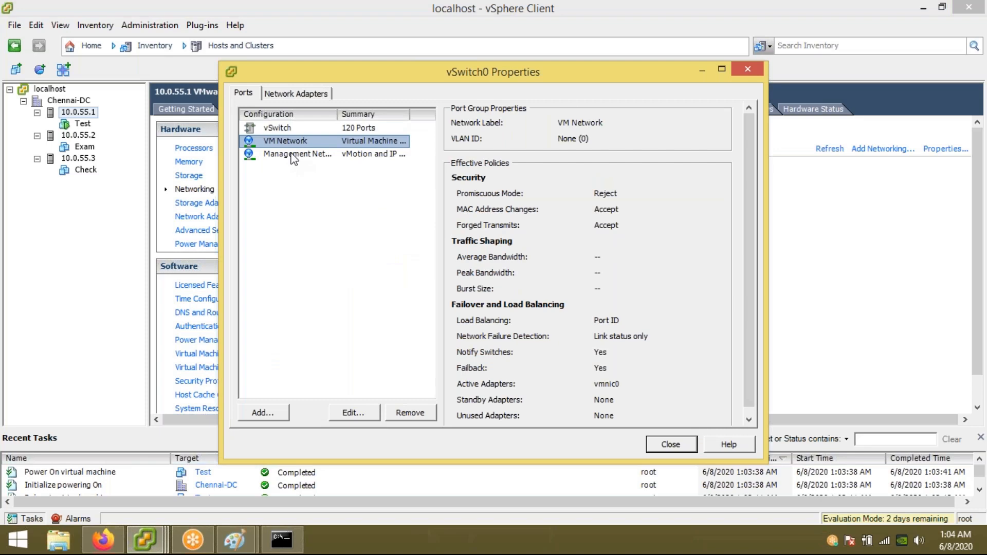
click(294, 153)
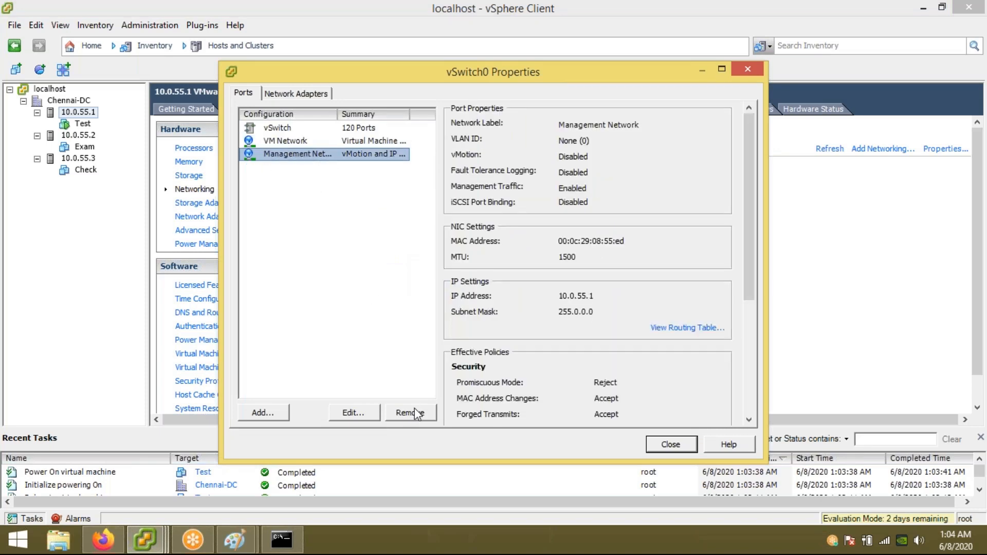
click(361, 416)
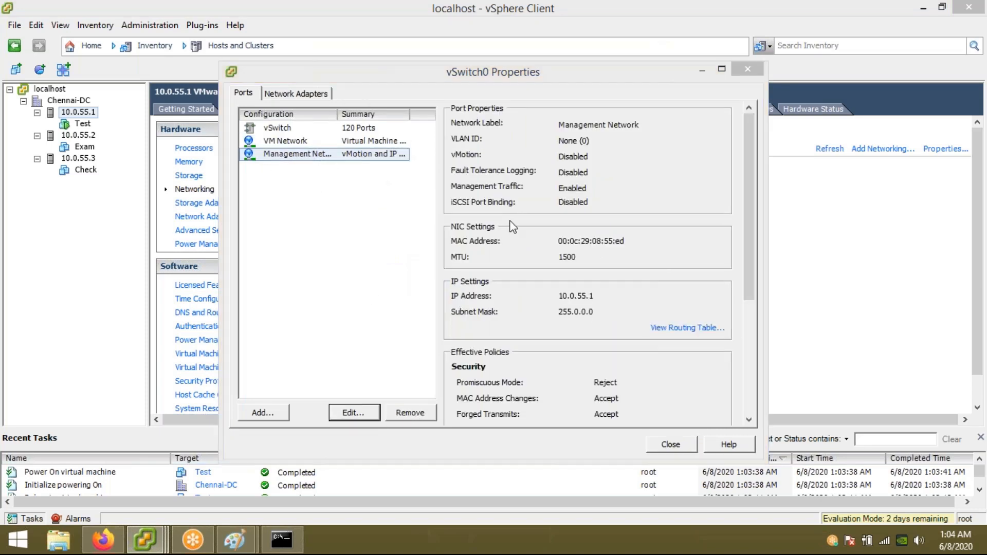
click(451, 138)
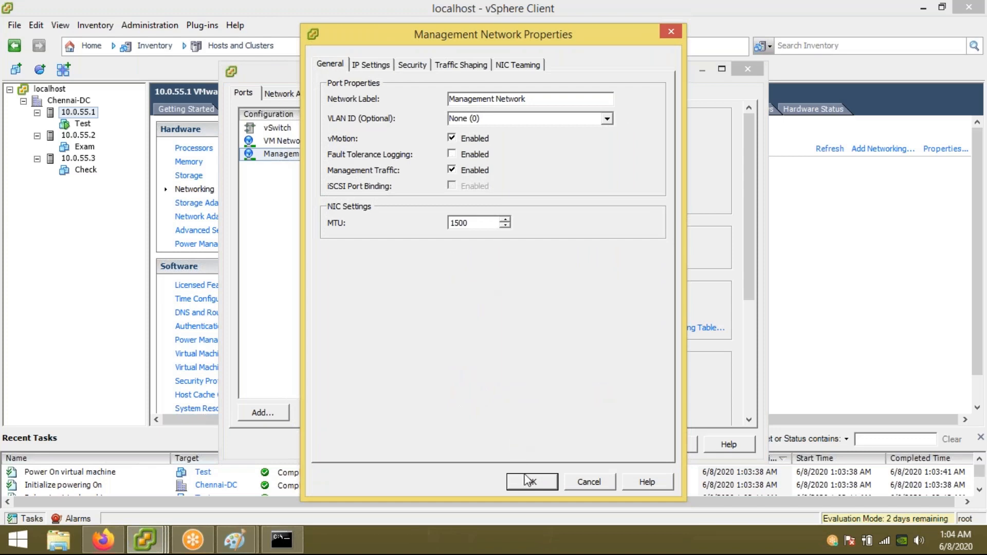
click(531, 483)
click(670, 446)
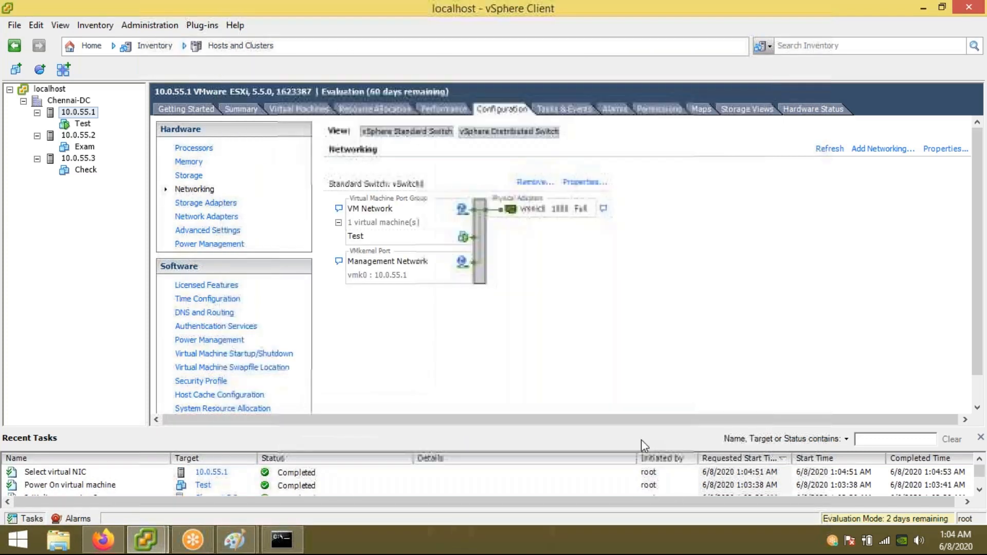
right_click(84, 124)
click(154, 209)
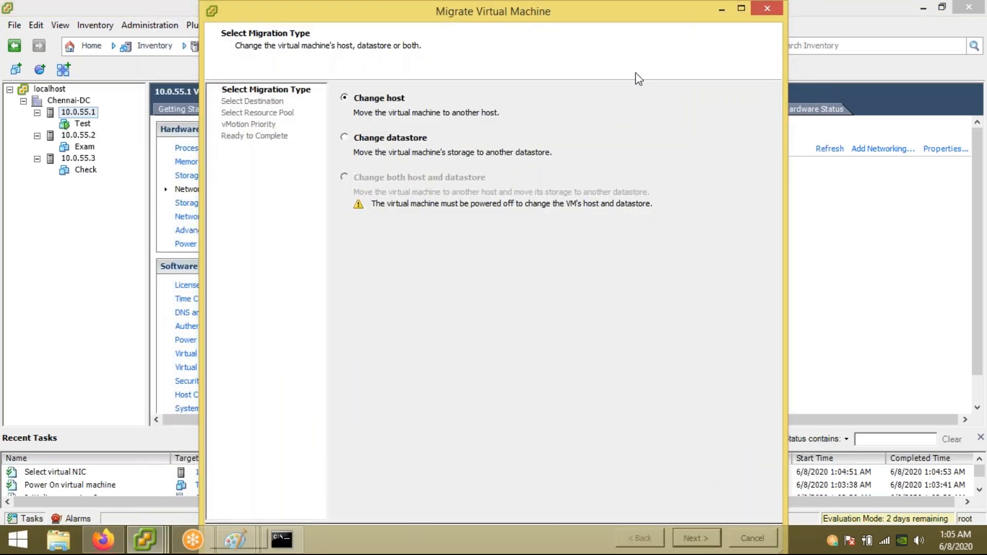
double_click(640, 19)
click(900, 503)
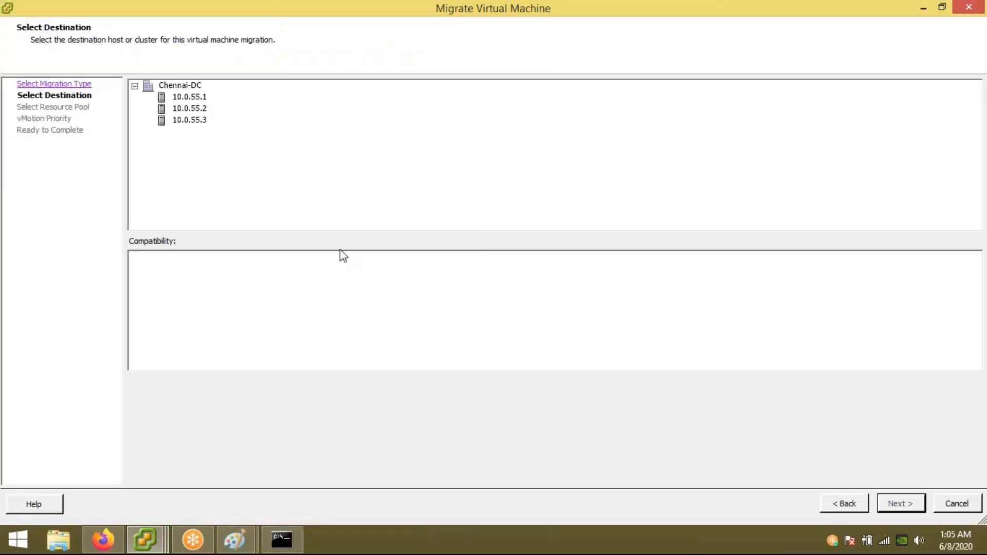
click(188, 108)
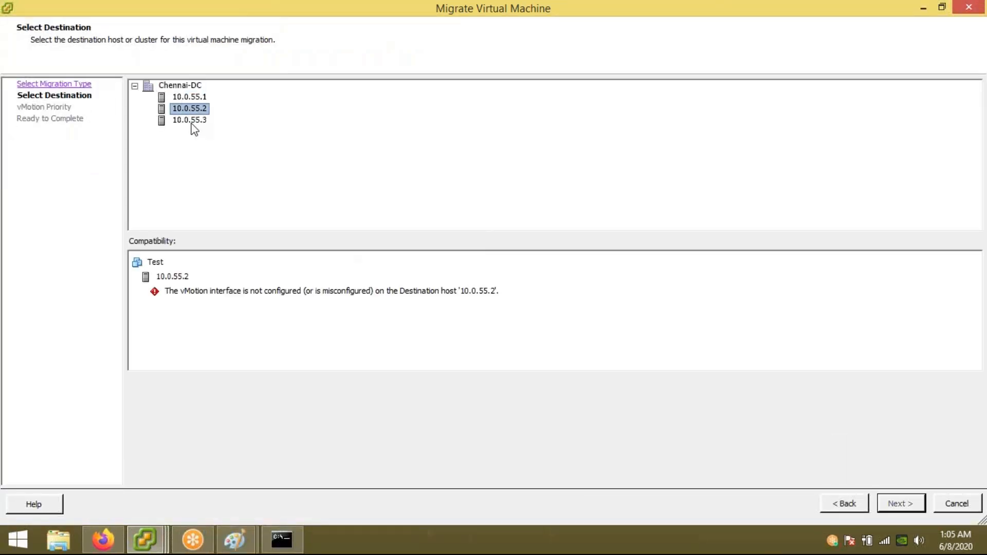
click(190, 121)
click(956, 504)
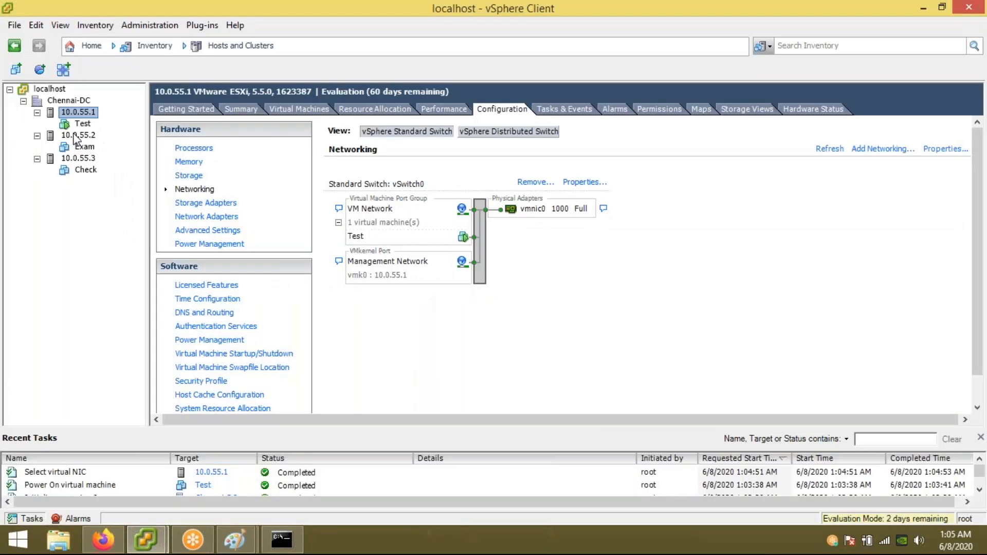
Step: On host 10.0.55.2, enable vMotion on vSwitch0's Management Network port
click(78, 135)
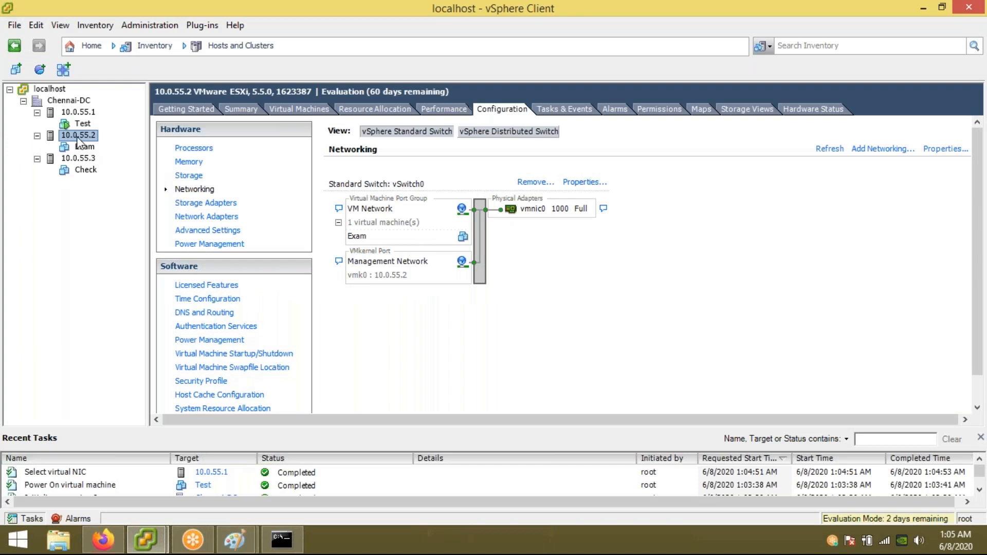
click(578, 182)
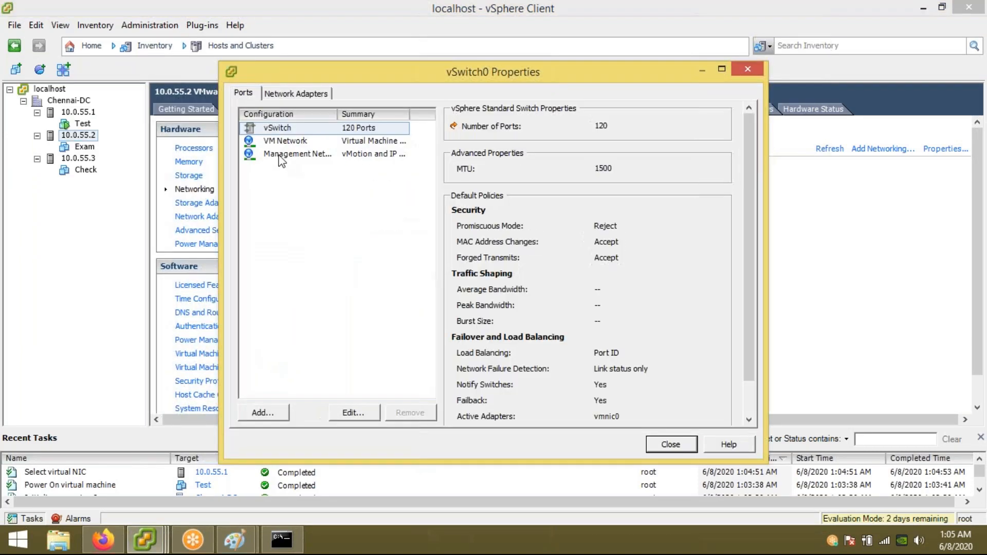
click(280, 154)
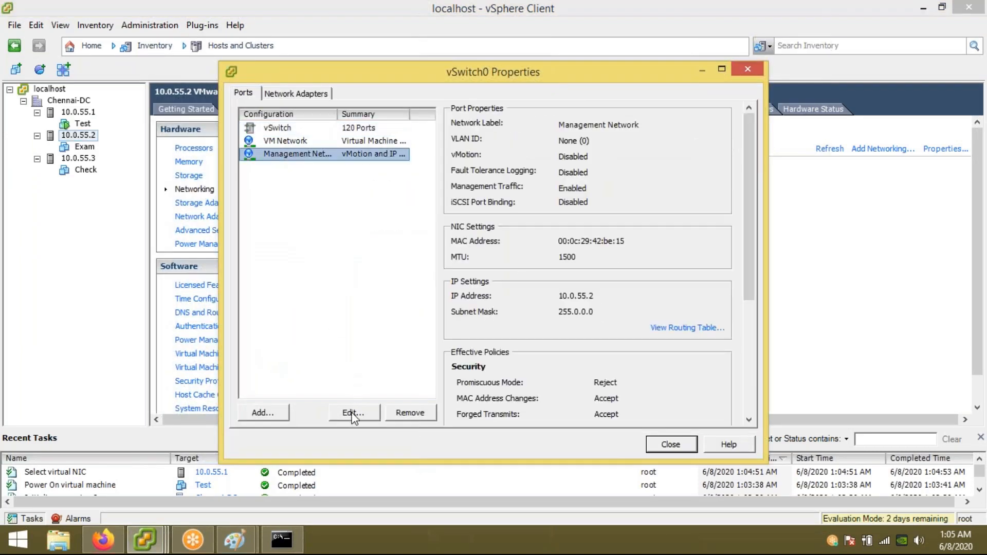
click(354, 412)
click(451, 139)
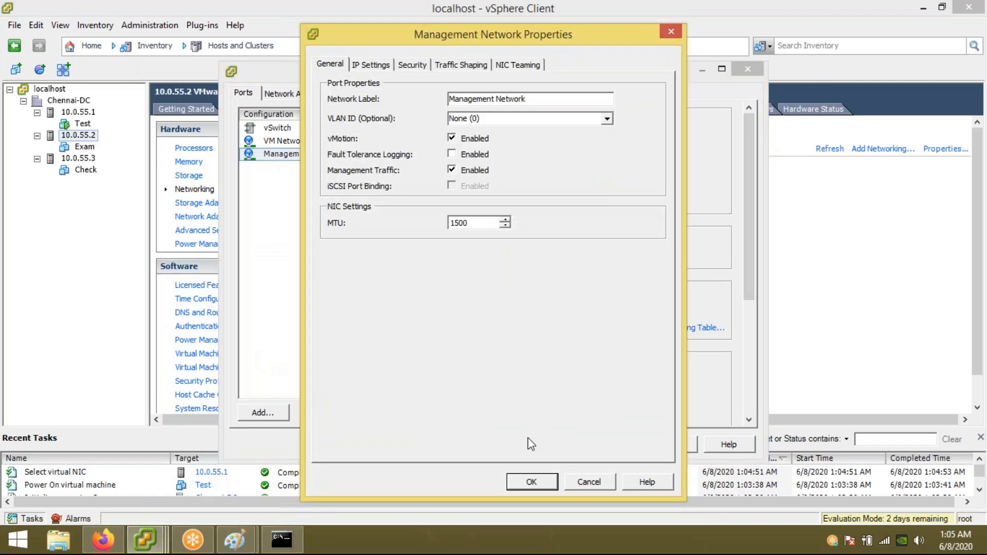
click(531, 482)
click(672, 450)
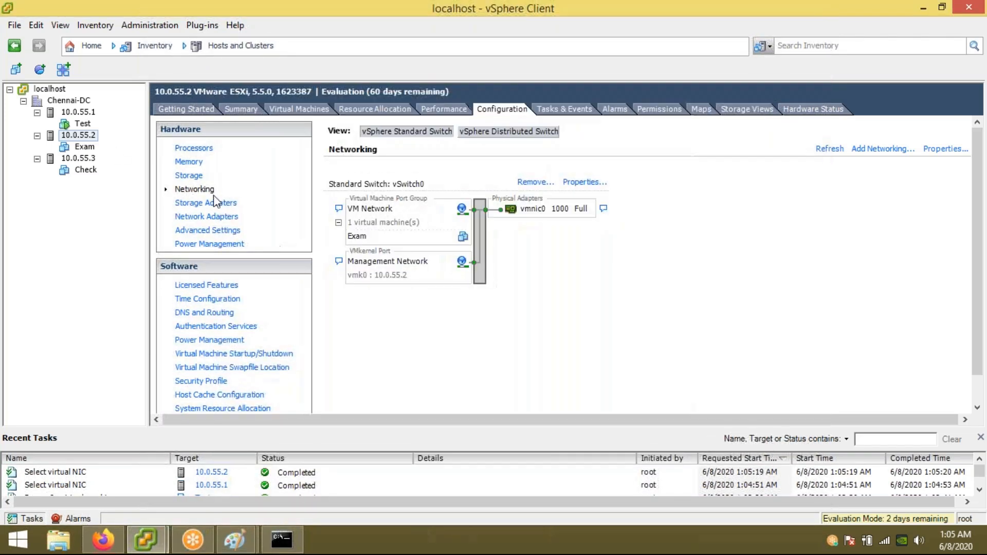
Step: Live-migrate the Test VM to host 10.0.55.2 with high vMotion priority
right_click(83, 125)
click(171, 212)
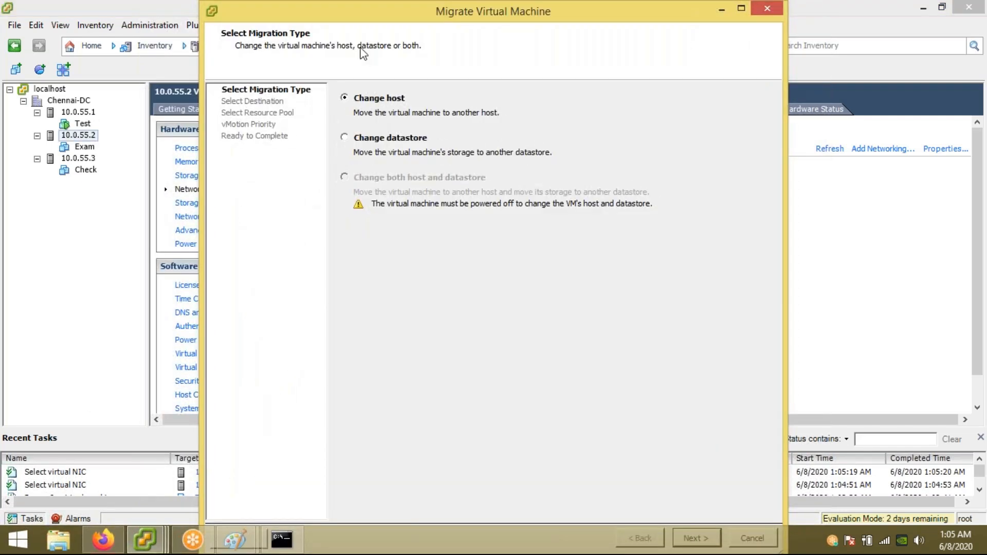
double_click(343, 14)
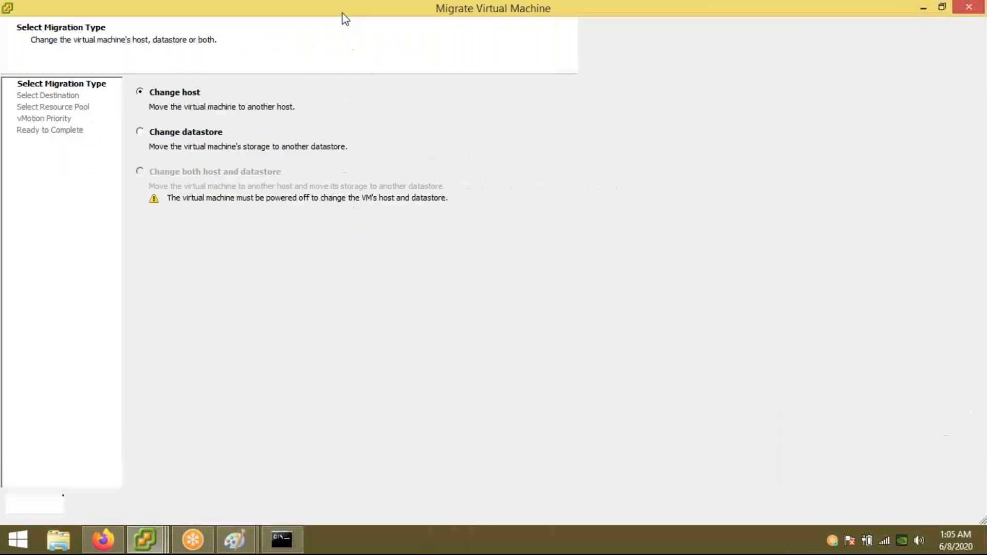
click(901, 504)
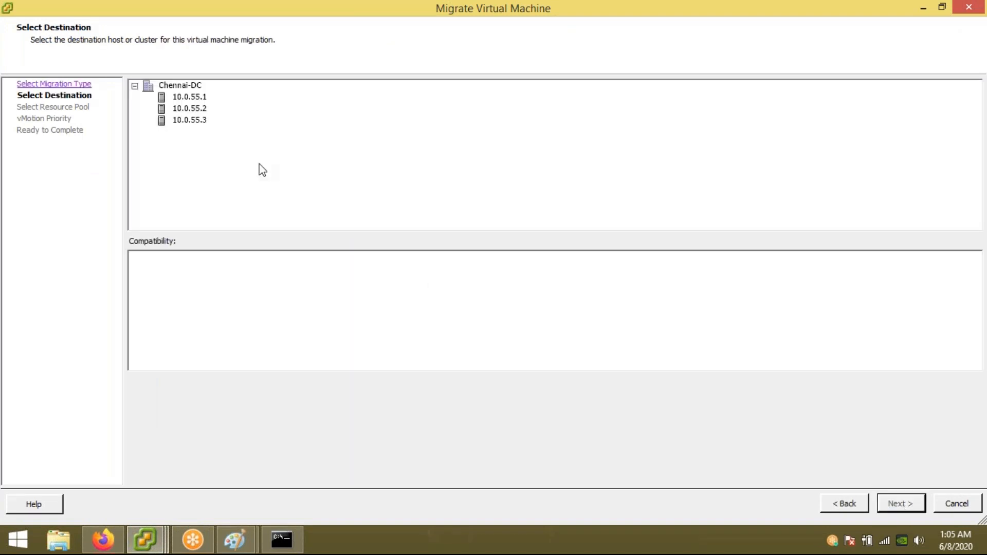
click(190, 120)
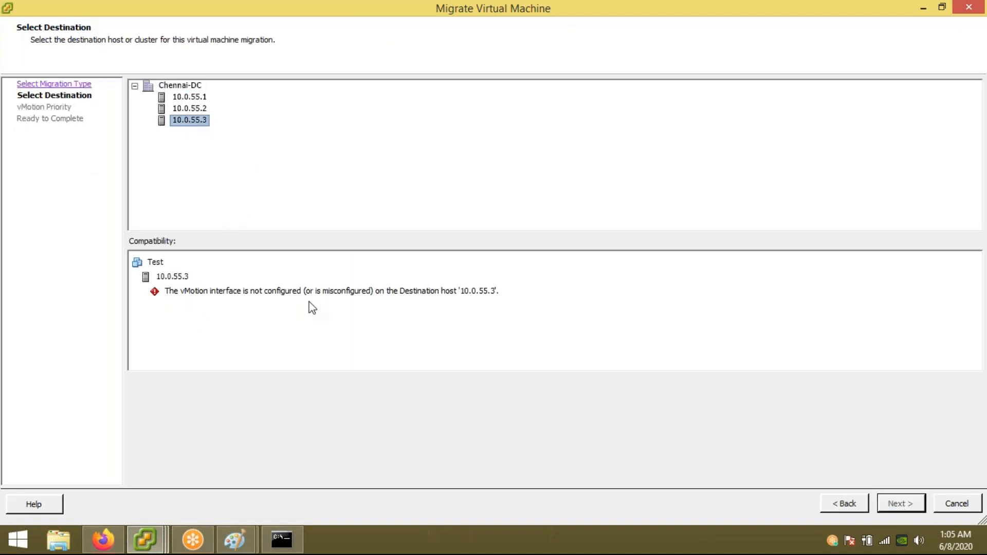
click(183, 109)
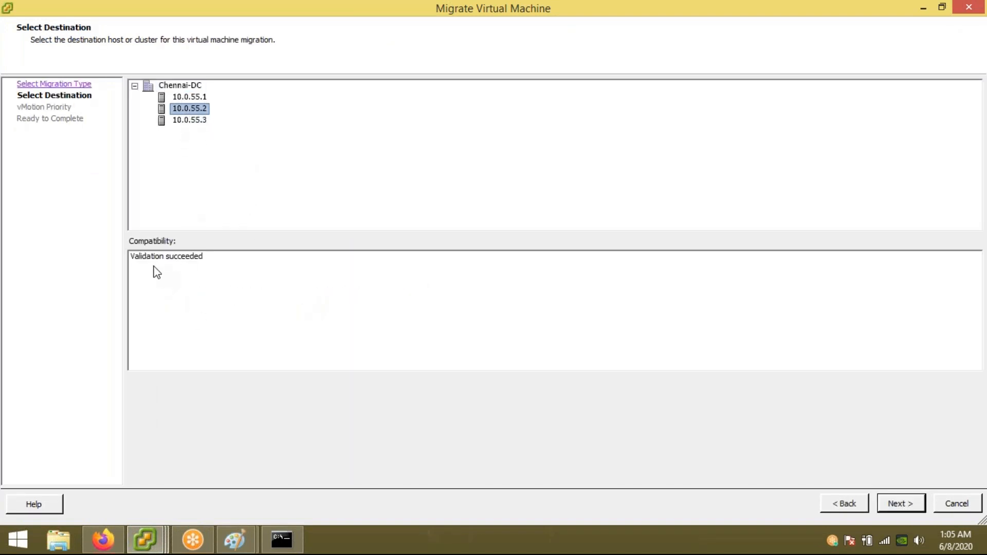
click(901, 506)
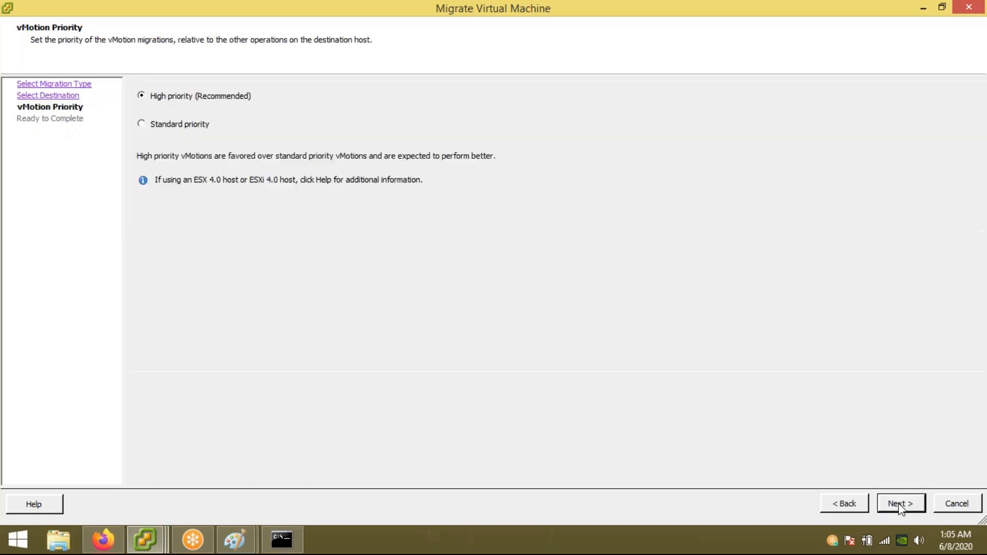
click(900, 504)
click(901, 505)
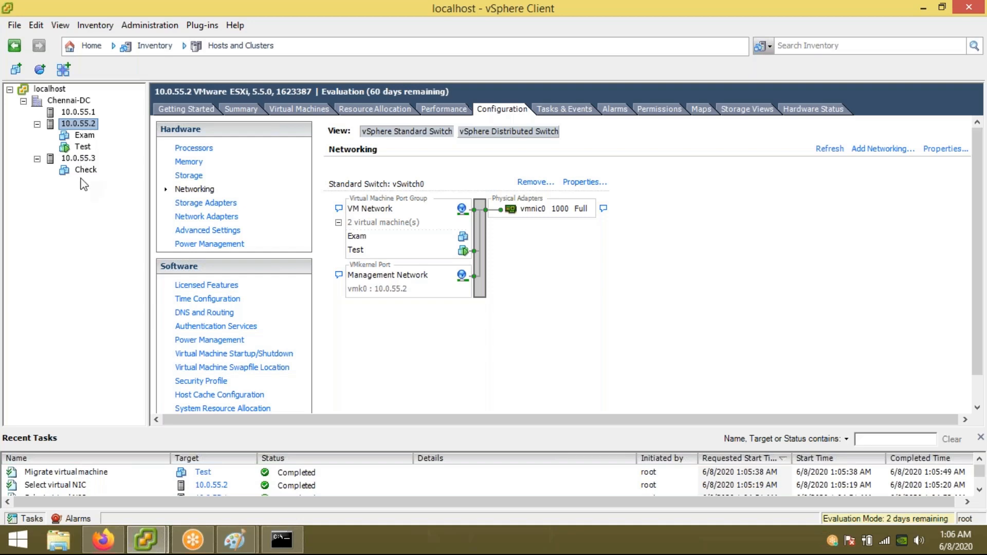
Step: Enable vMotion on host 10.0.55.3's Management Network port
click(81, 160)
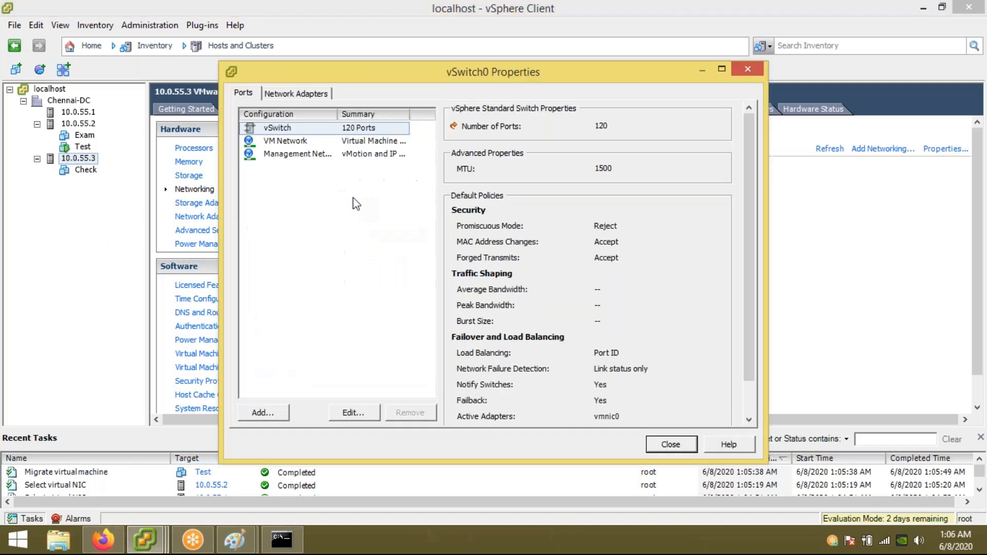
click(300, 154)
click(354, 414)
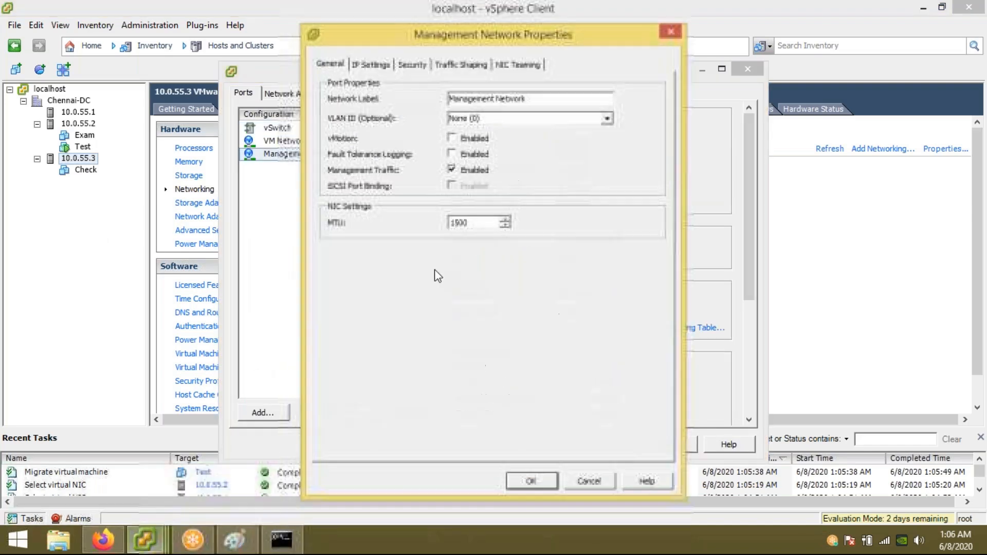
click(452, 137)
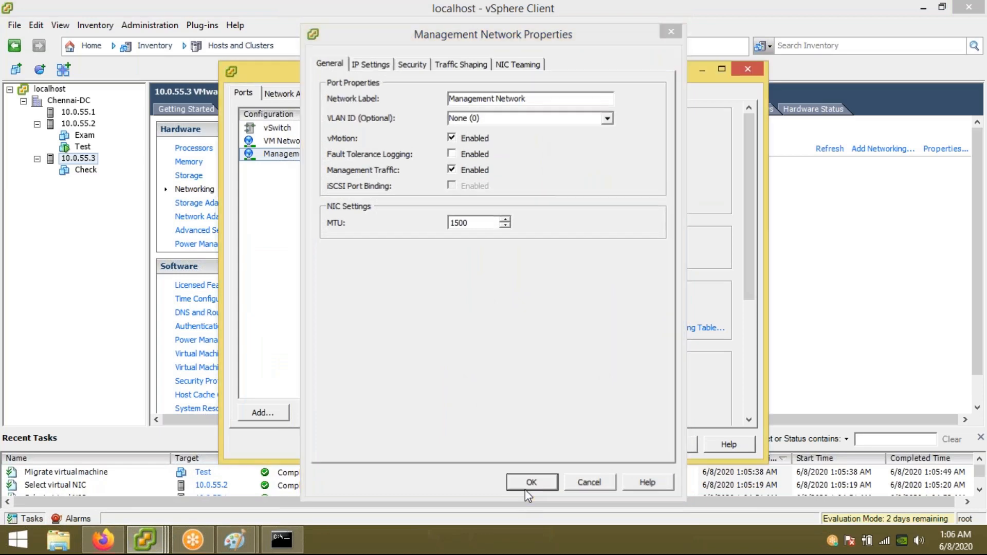
click(532, 482)
click(668, 446)
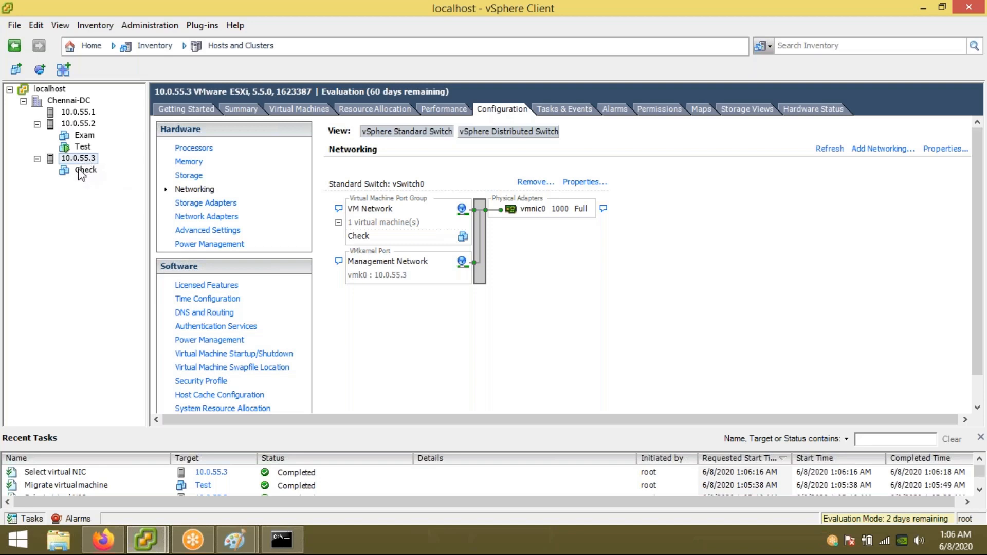
Step: Live-migrate the Test VM to host 10.0.55.3 with high priority
right_click(82, 147)
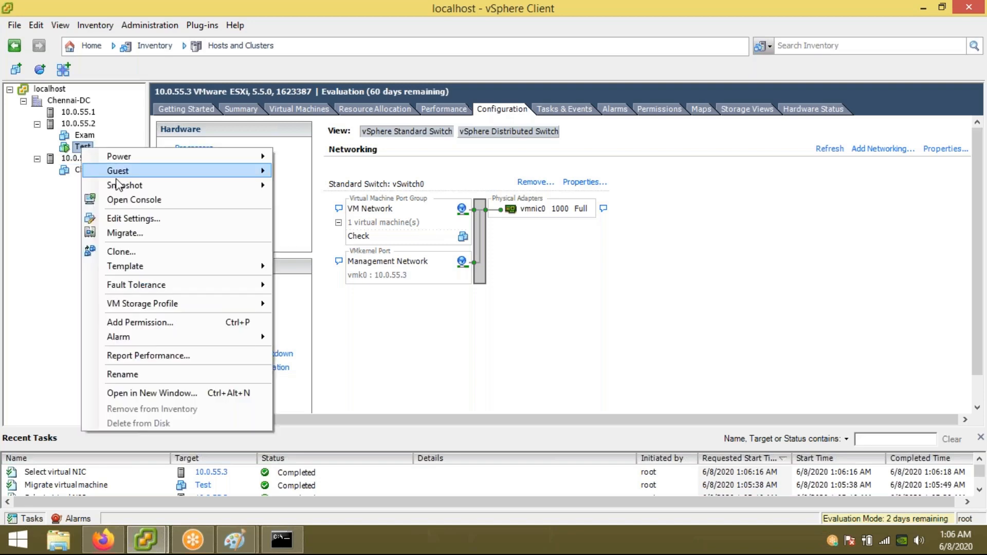
click(142, 231)
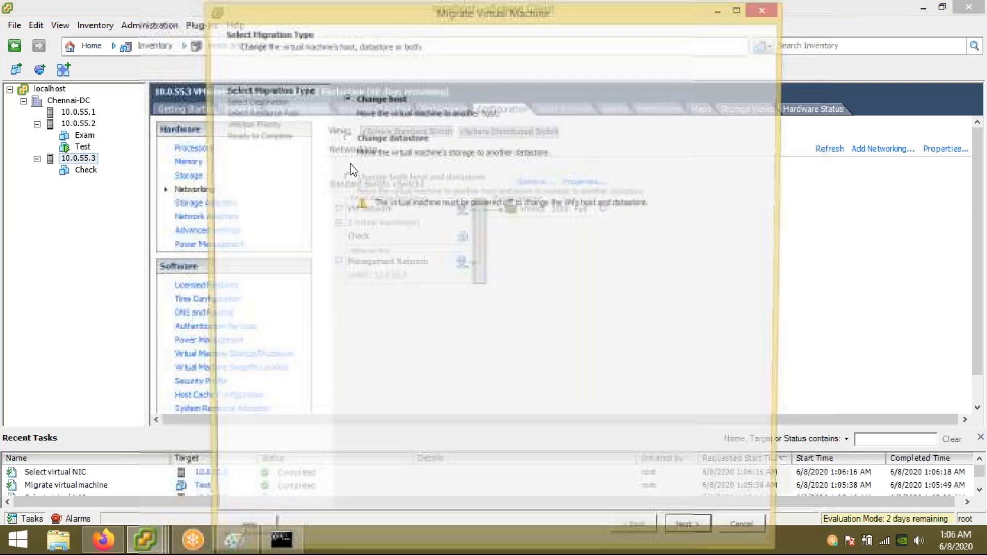
double_click(327, 15)
click(897, 503)
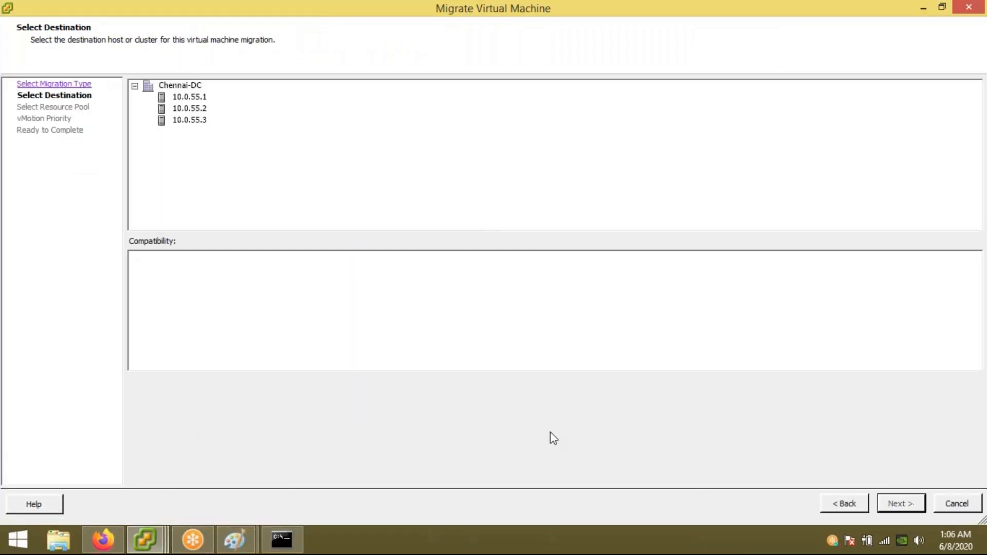
click(185, 120)
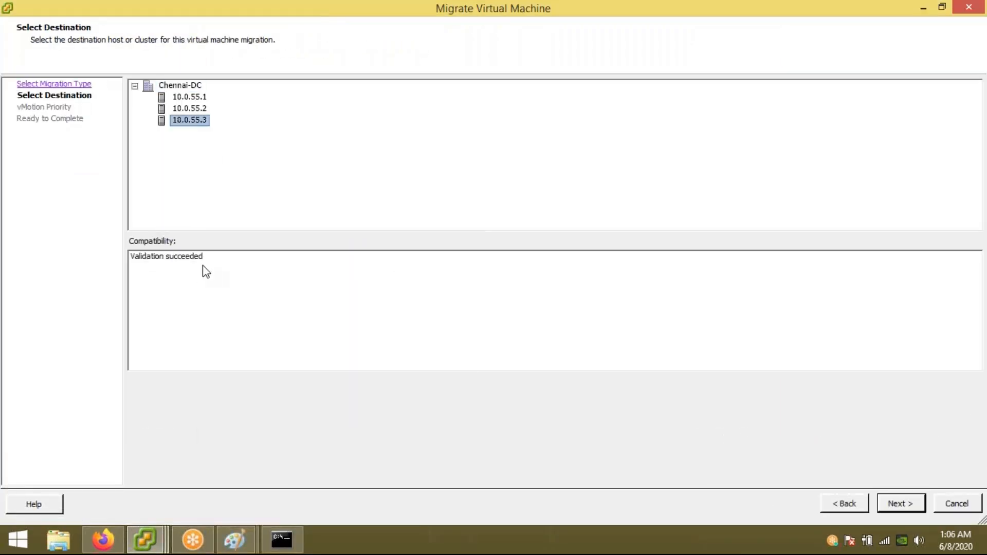
click(892, 507)
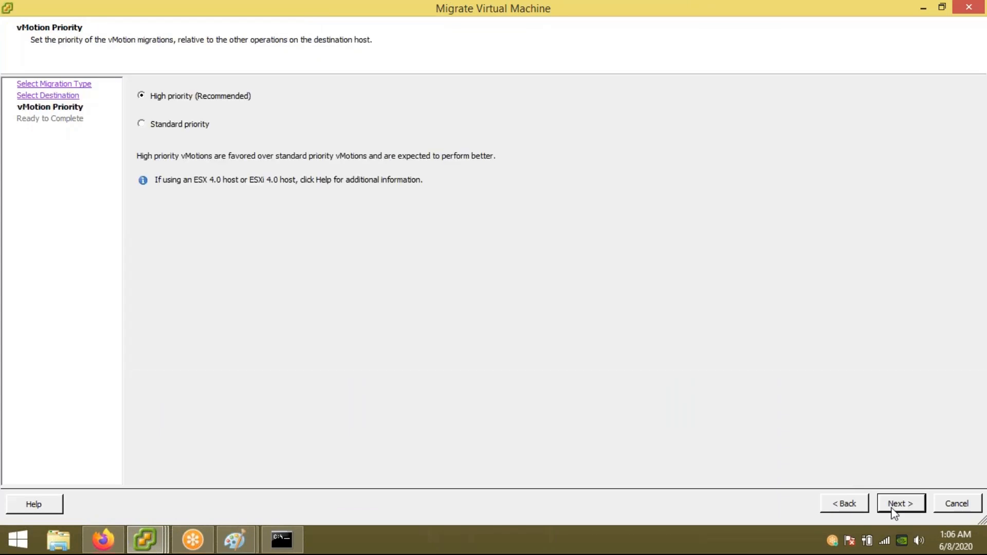
click(893, 506)
click(900, 505)
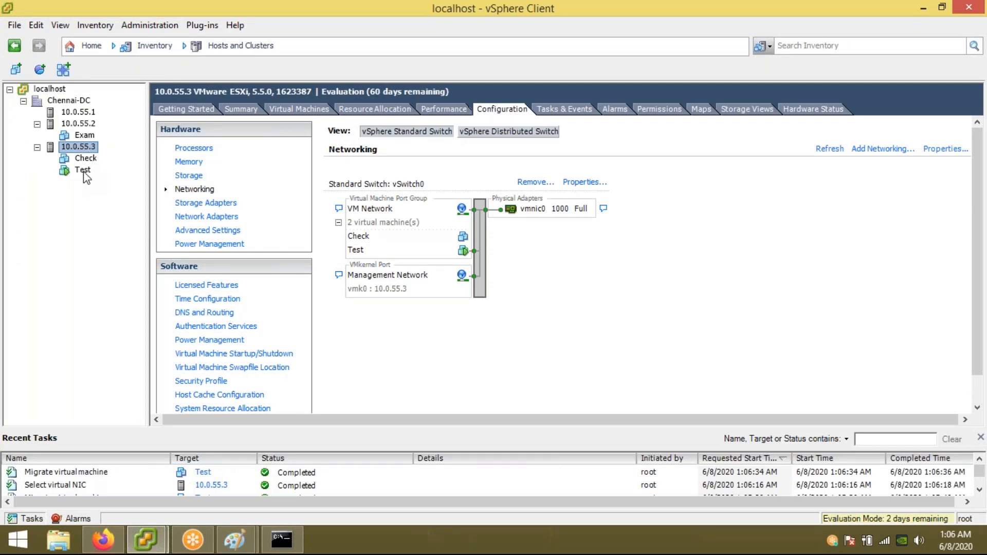
click(83, 135)
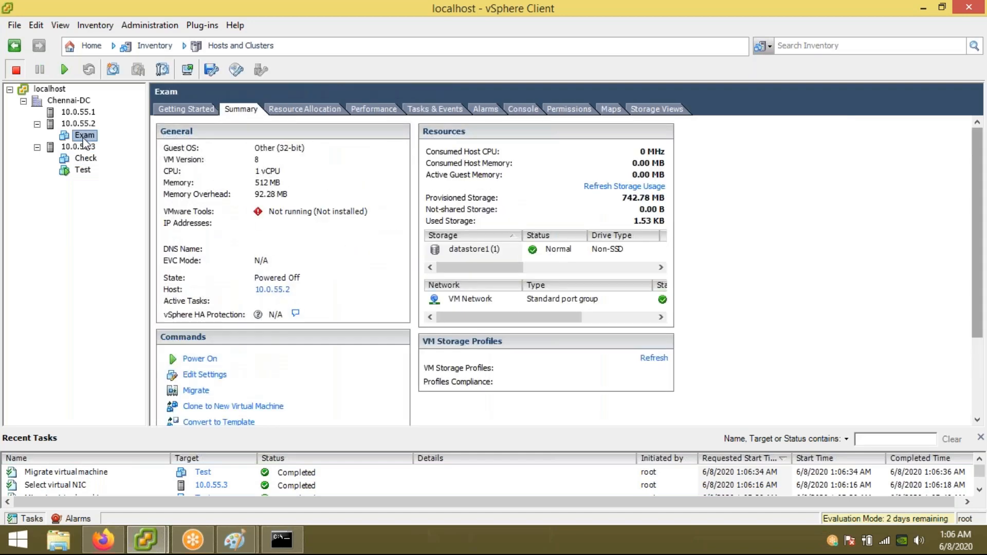
Step: Power on the Exam VM on host 10.0.55.2
right_click(85, 138)
mouse_move(263, 146)
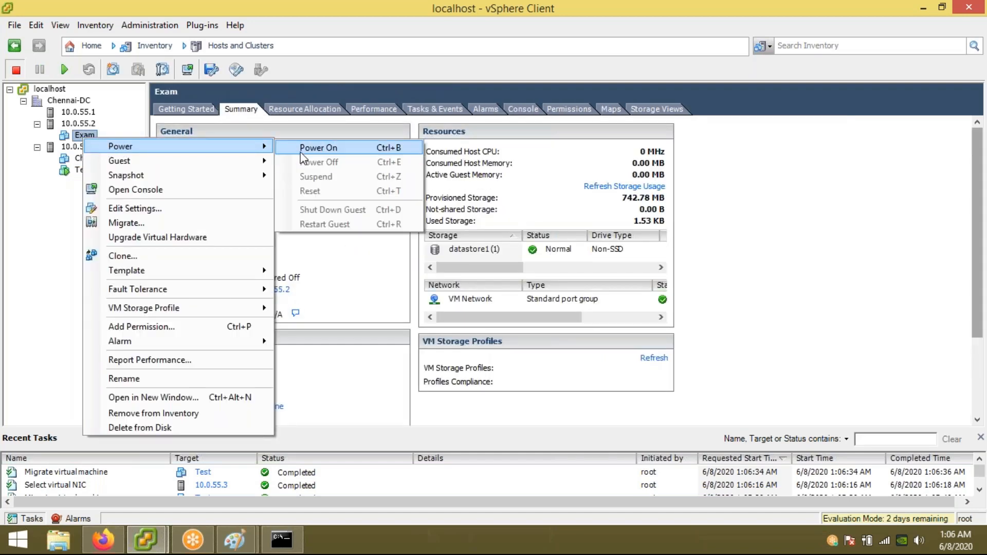
click(302, 153)
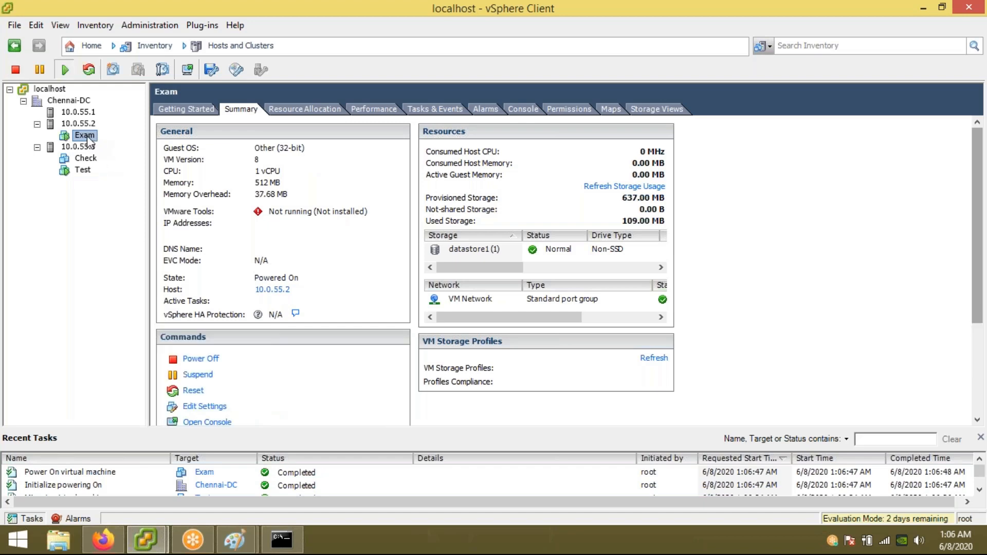
right_click(88, 138)
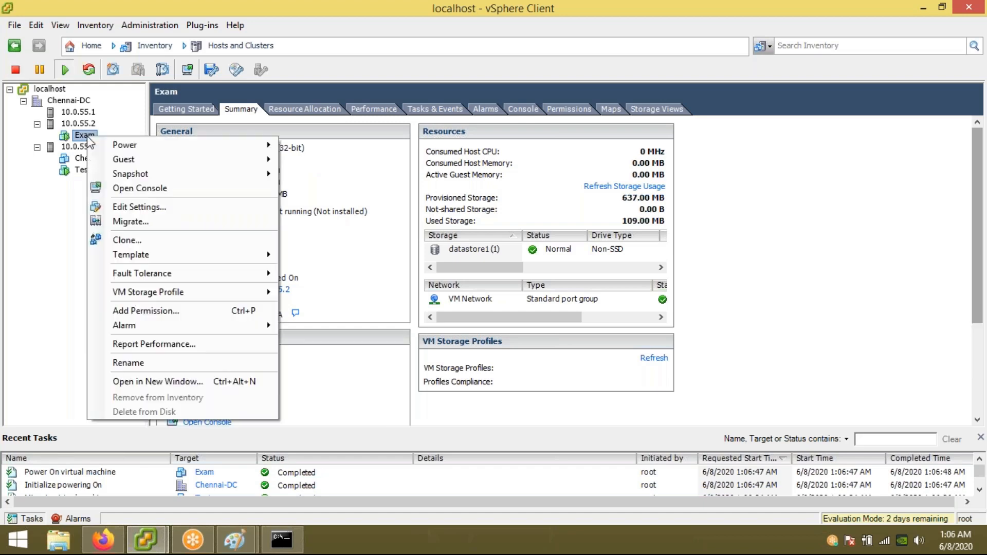
Step: Start migrating the Exam VM, shift the wizard window, then close it
click(146, 222)
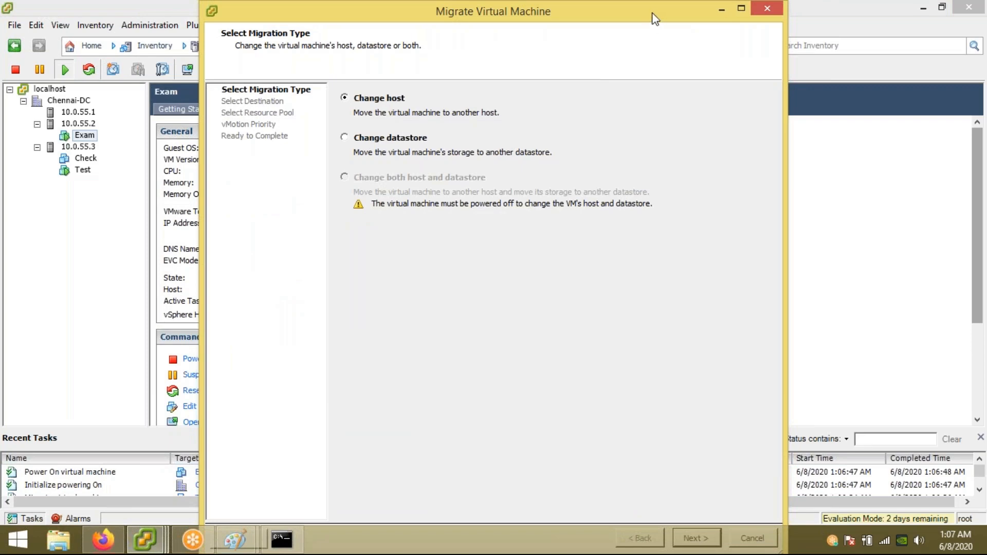
drag(641, 17, 553, 84)
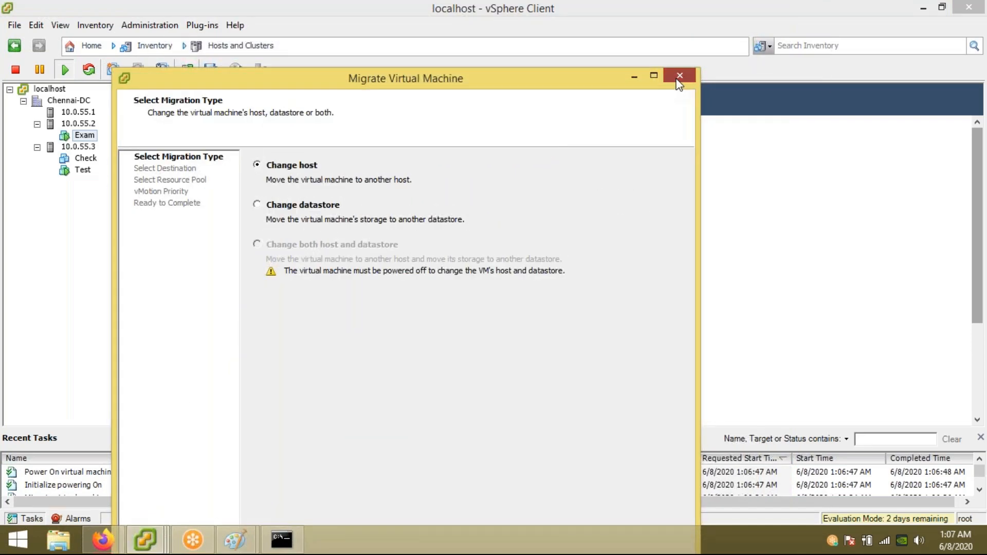
click(678, 77)
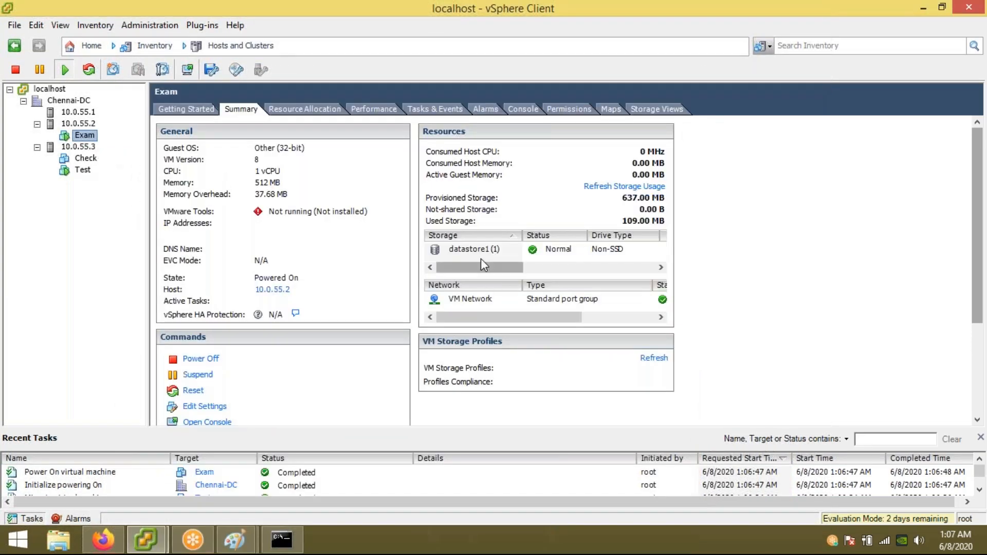
Step: Relaunch Exam's migration as a host change and check hosts 10.0.55.2, 10.0.55.1 and 10.0.55.3
right_click(86, 137)
click(134, 221)
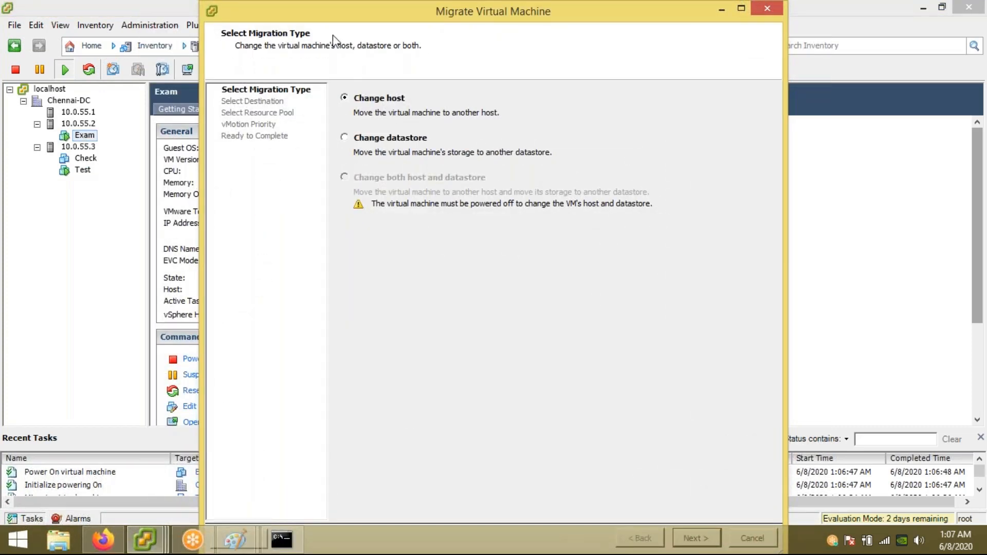
double_click(329, 15)
click(895, 505)
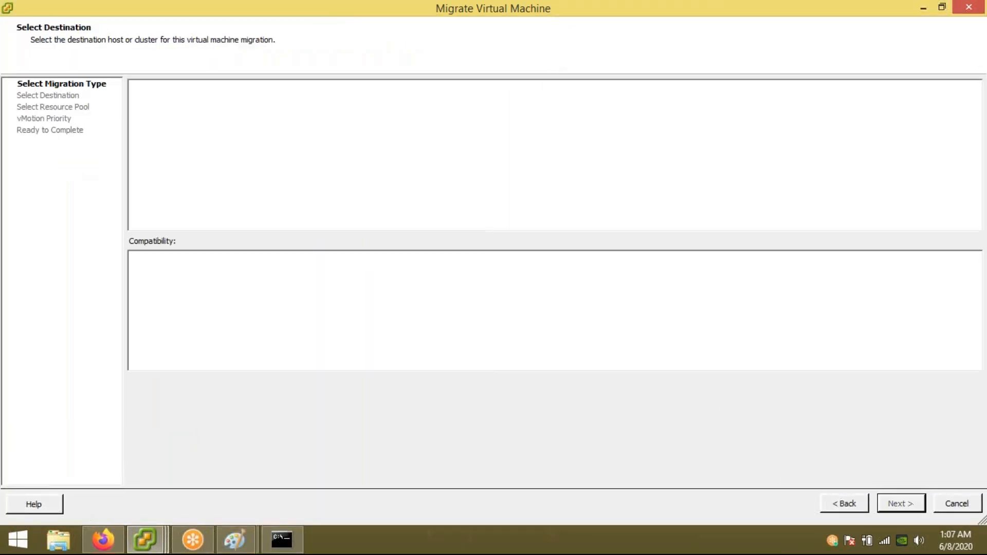
click(193, 108)
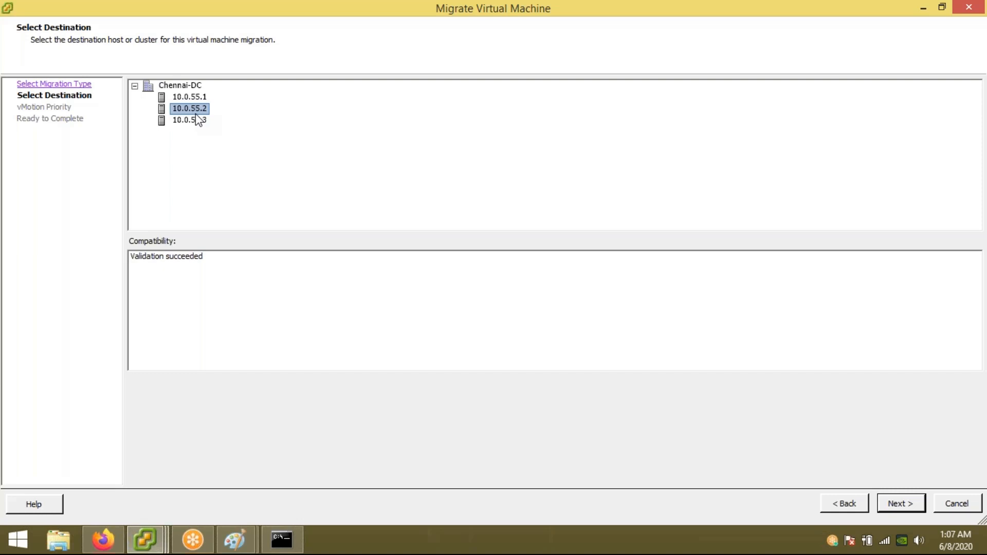
click(189, 97)
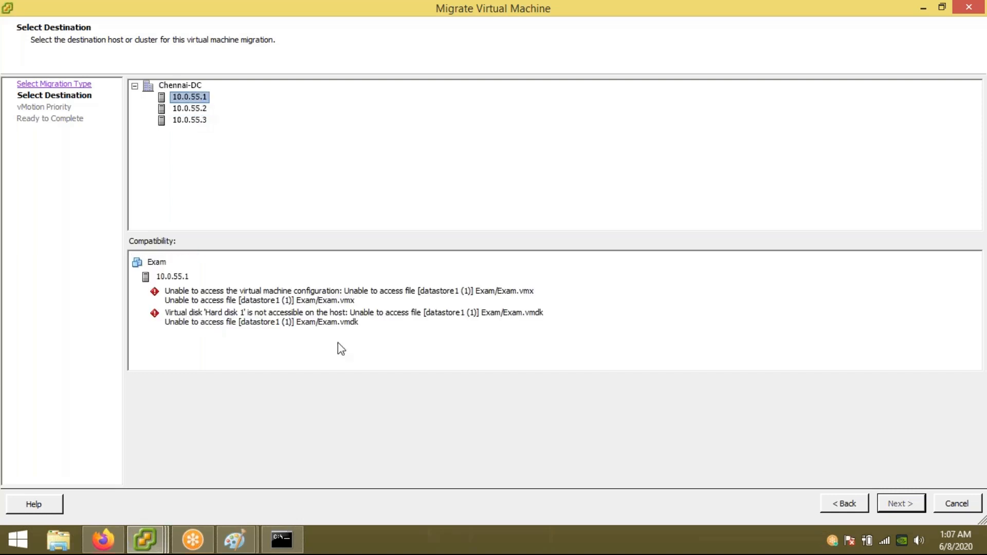
click(185, 123)
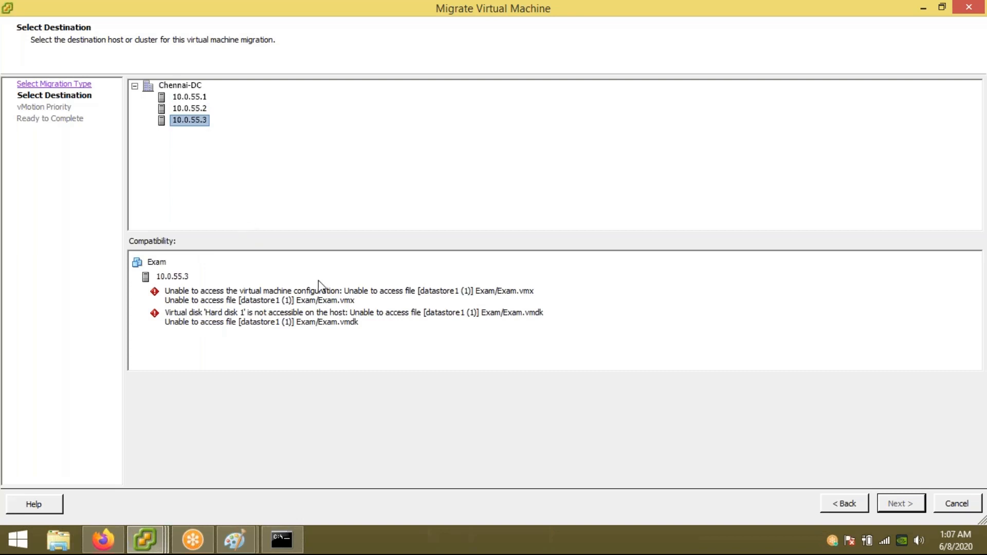
click(847, 504)
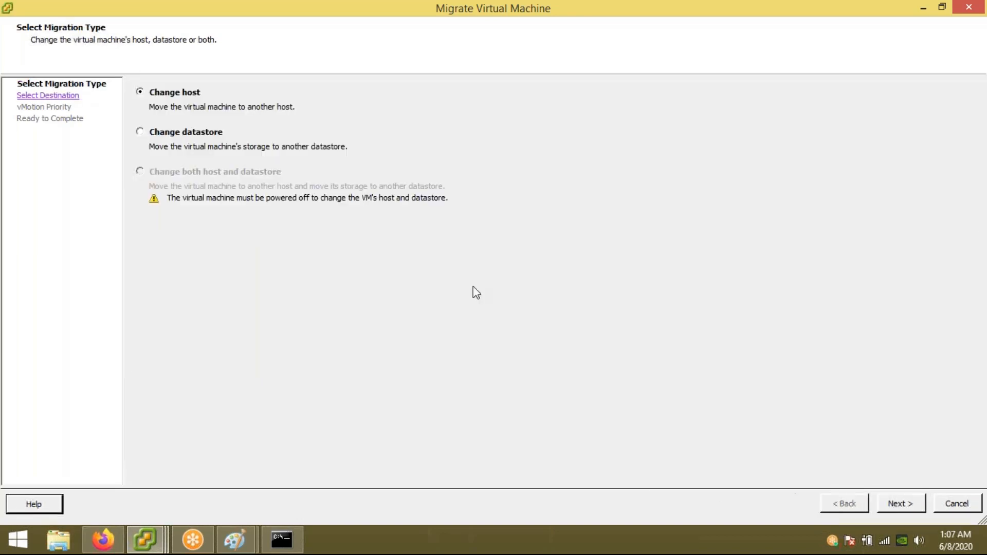
Step: Relocate only Exam's storage to the Storage-Lun datastore
click(159, 132)
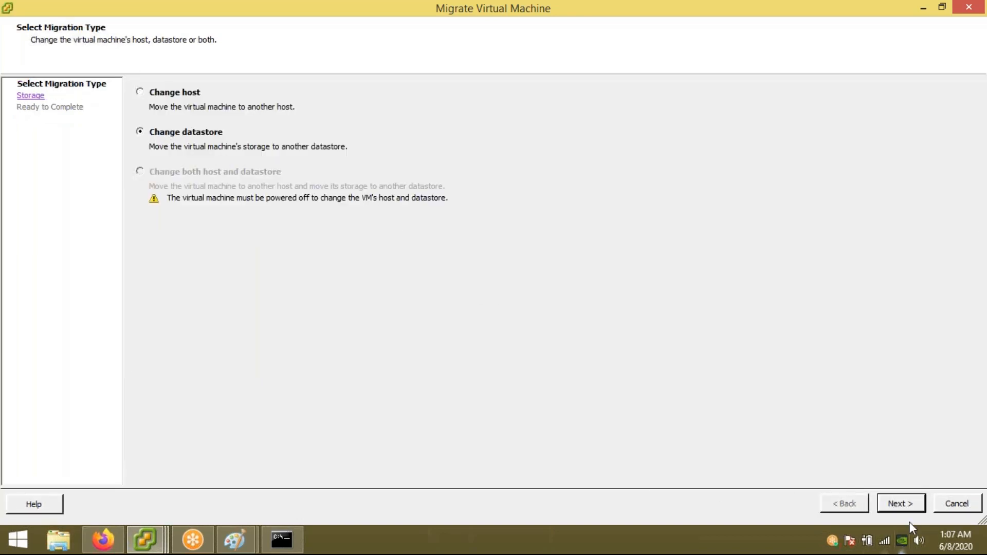
click(908, 506)
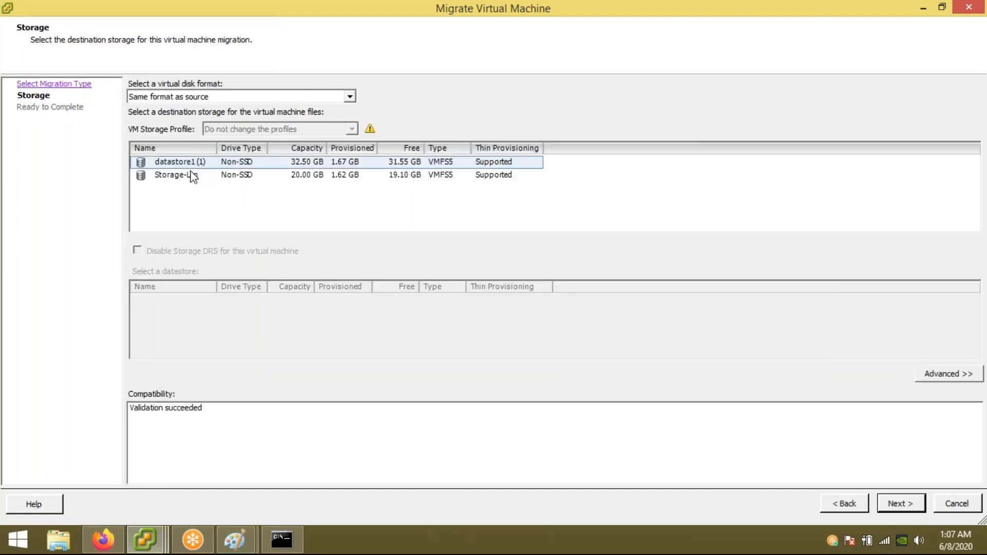
click(186, 178)
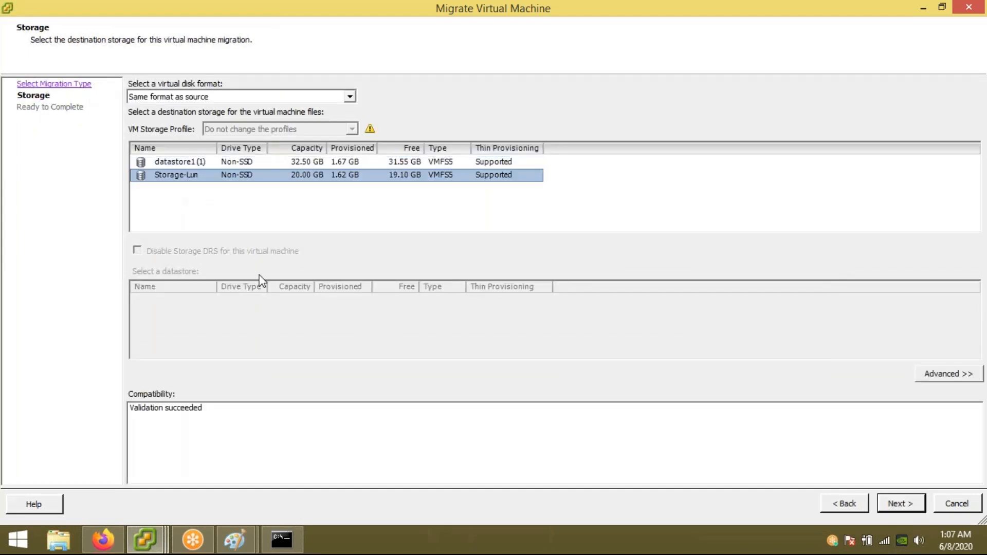
click(901, 504)
click(901, 504)
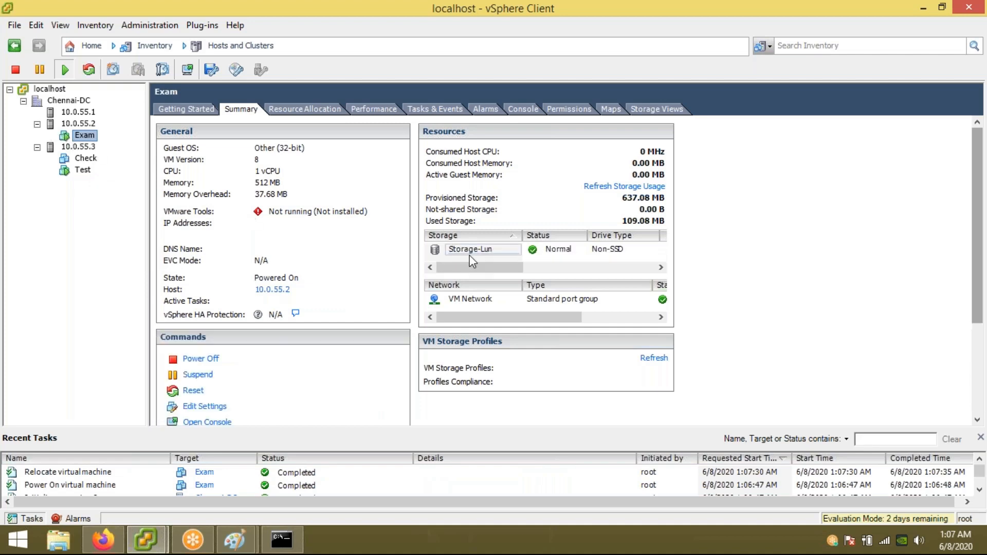
right_click(89, 139)
Step: Migrate Exam to host 10.0.55.1 with high vMotion priority, then view Check's summary
click(155, 220)
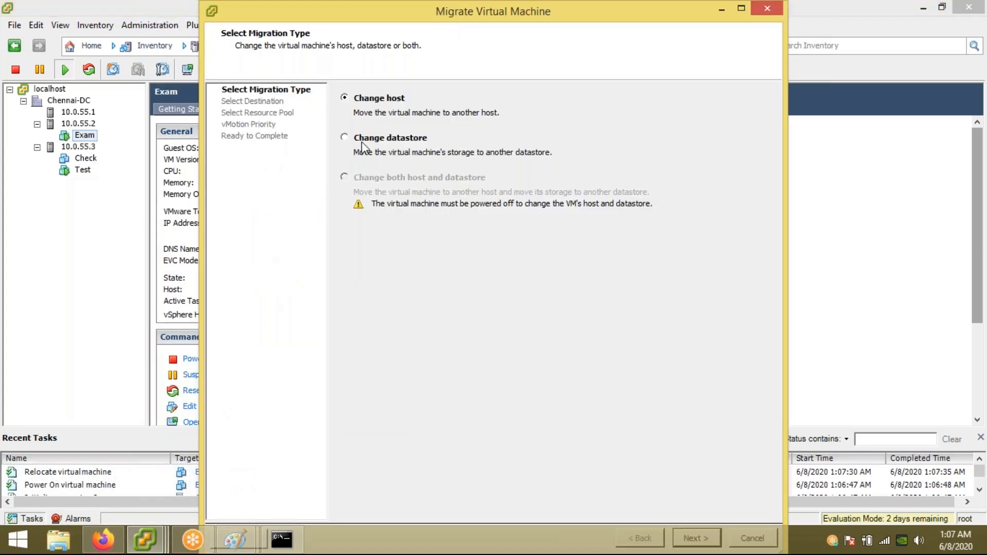
double_click(351, 16)
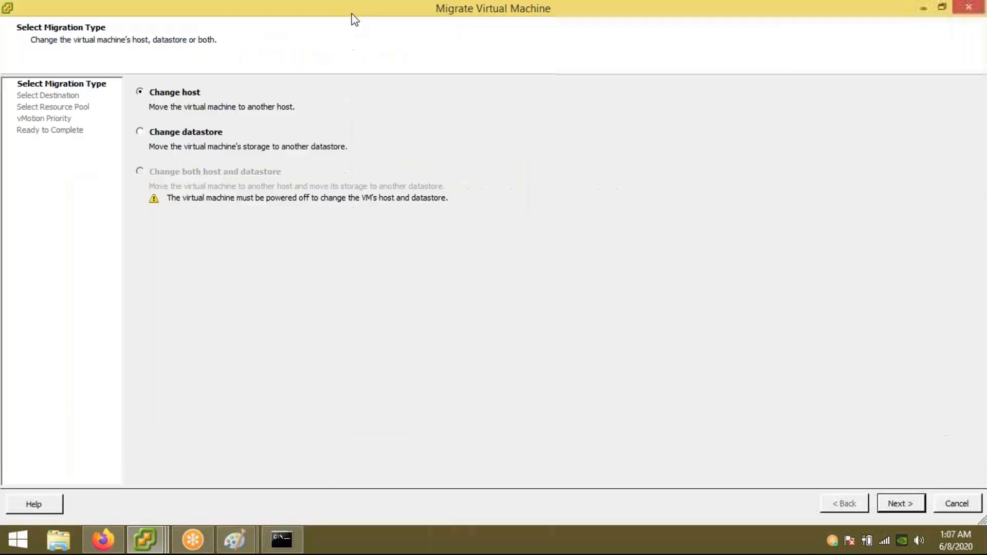
click(897, 504)
click(194, 109)
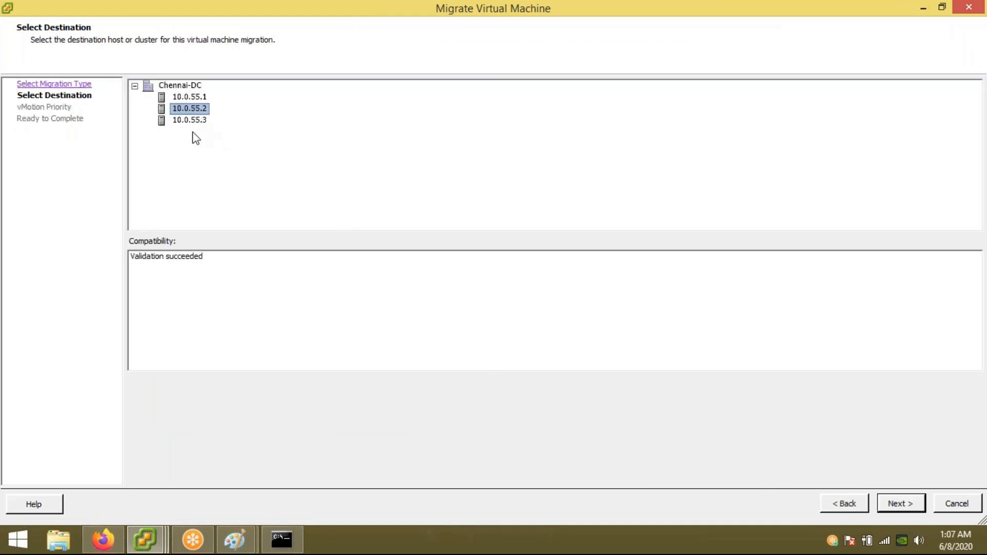
click(191, 97)
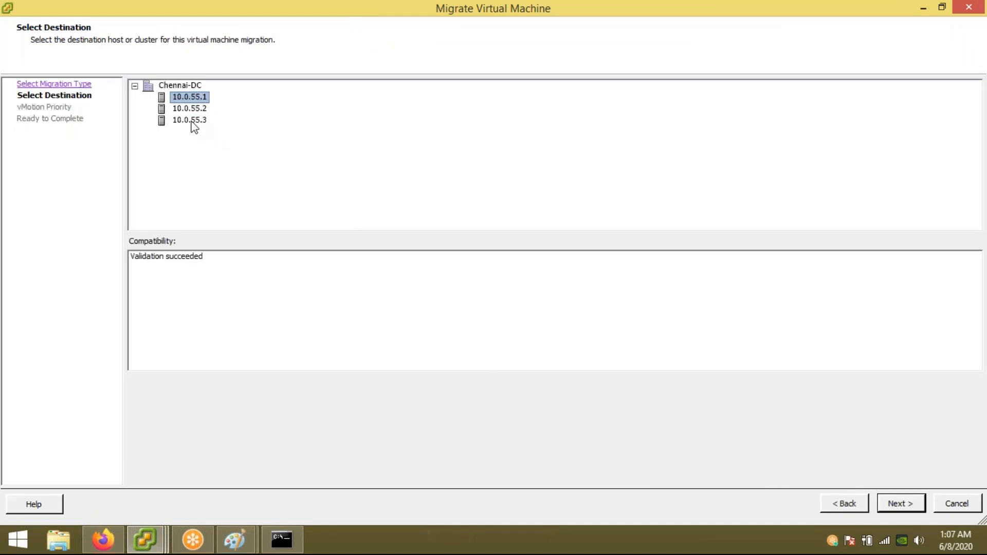
click(191, 122)
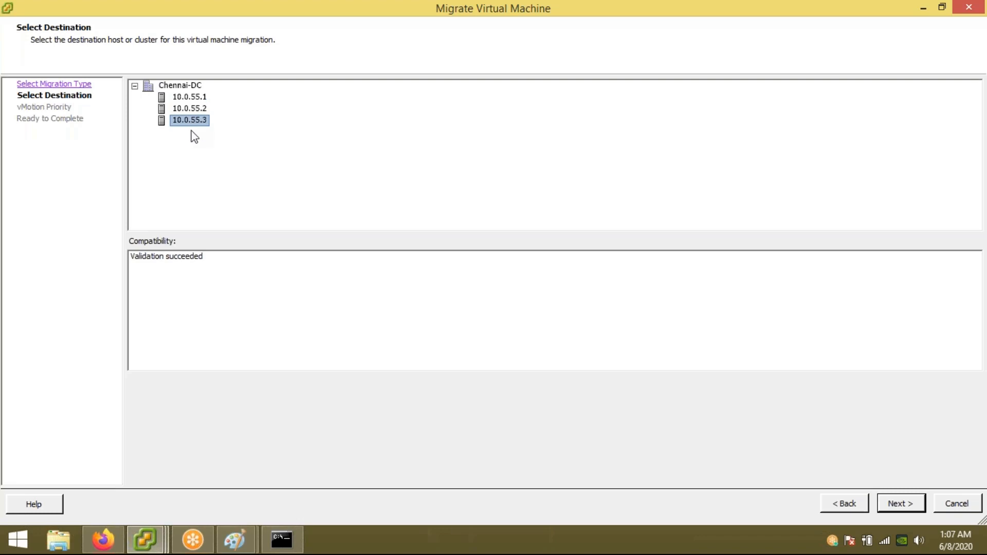
click(191, 98)
click(902, 504)
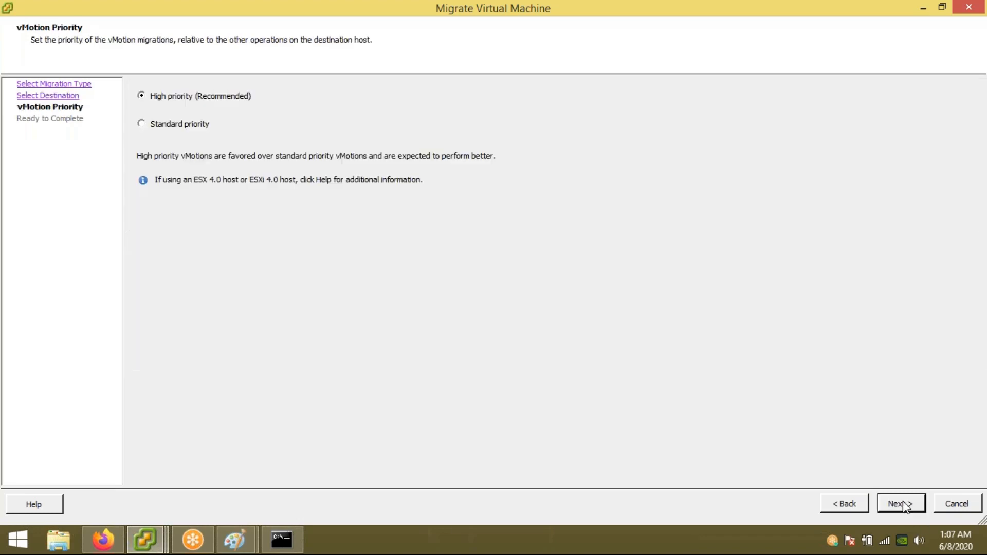
click(904, 505)
click(902, 504)
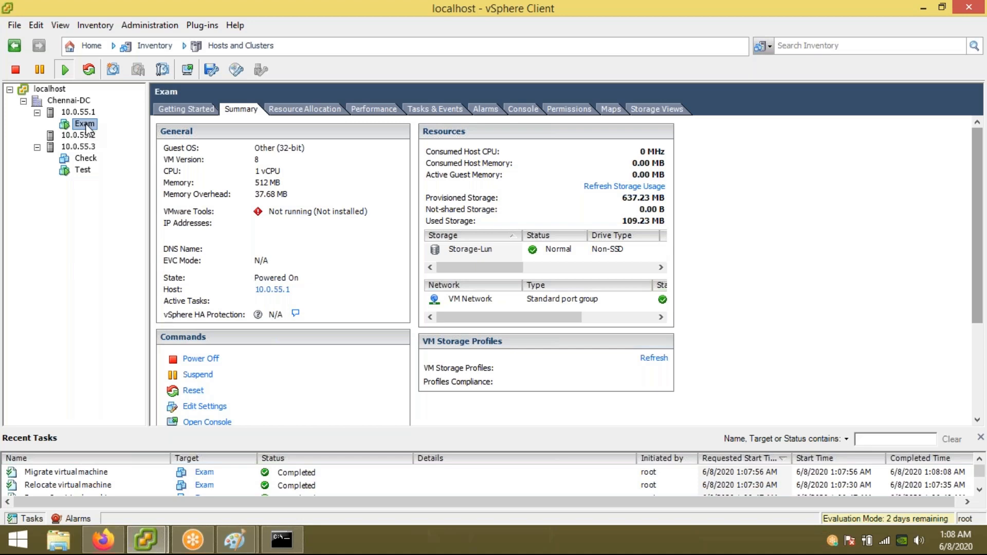
click(88, 160)
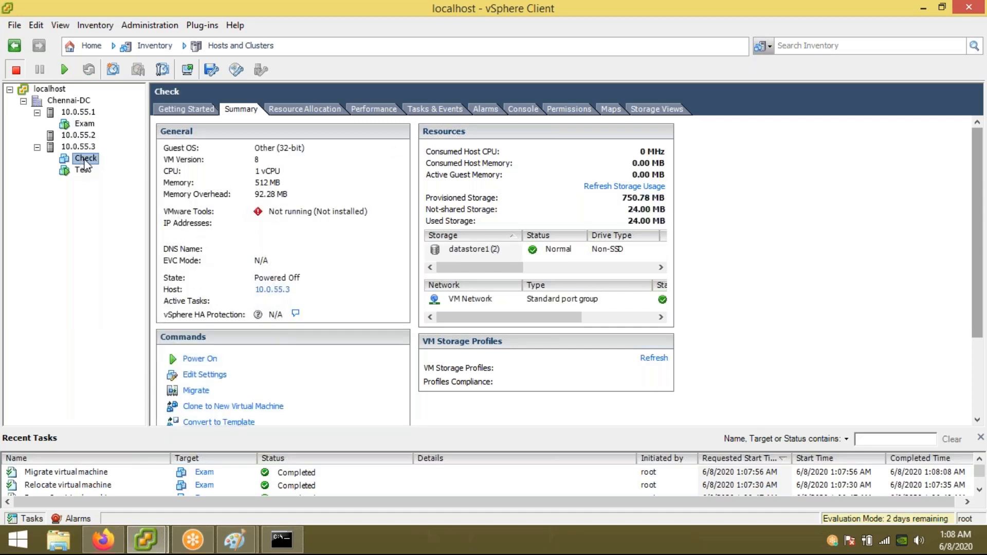
Step: Power on the Check virtual machine on host 10.0.55.3
right_click(85, 161)
mouse_move(122, 168)
click(288, 168)
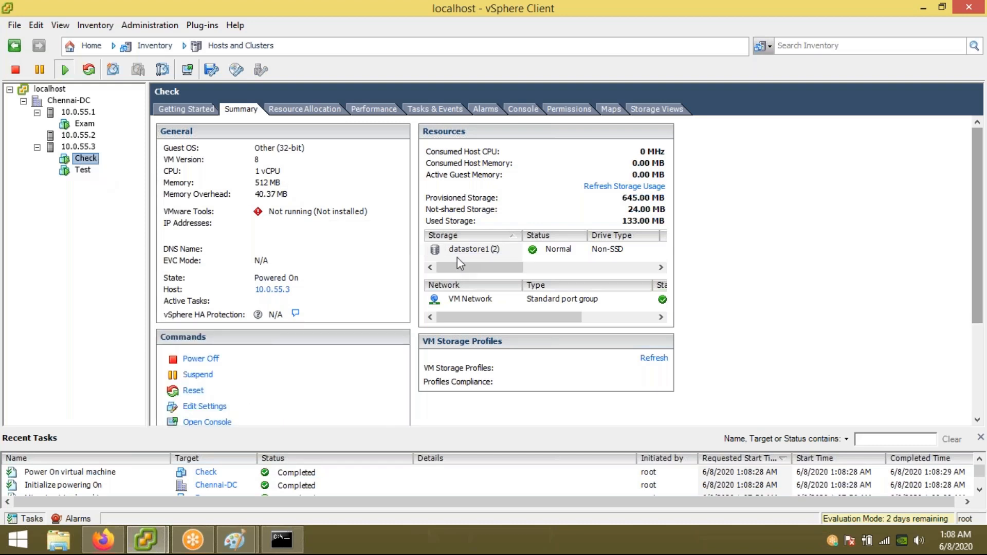
right_click(94, 164)
click(154, 244)
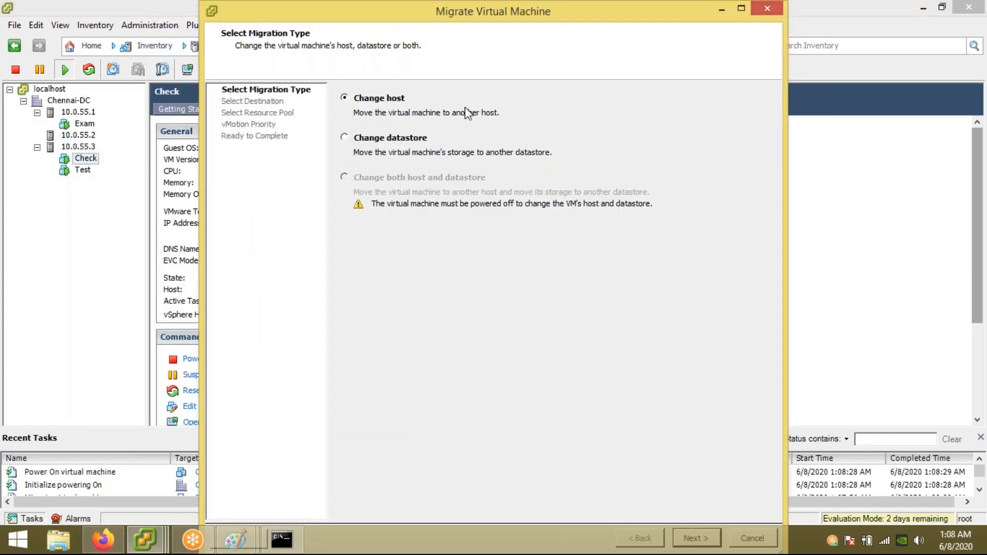
double_click(340, 21)
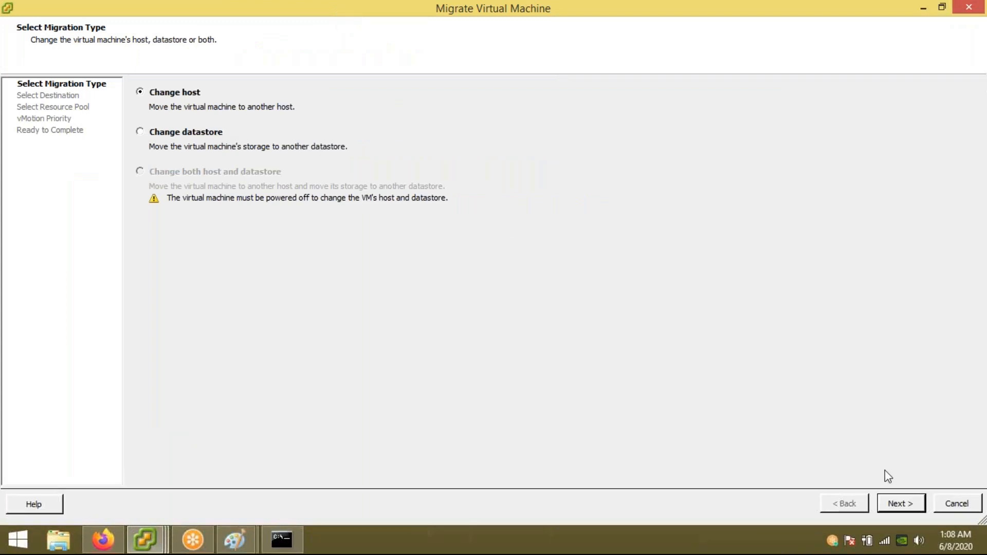
click(901, 504)
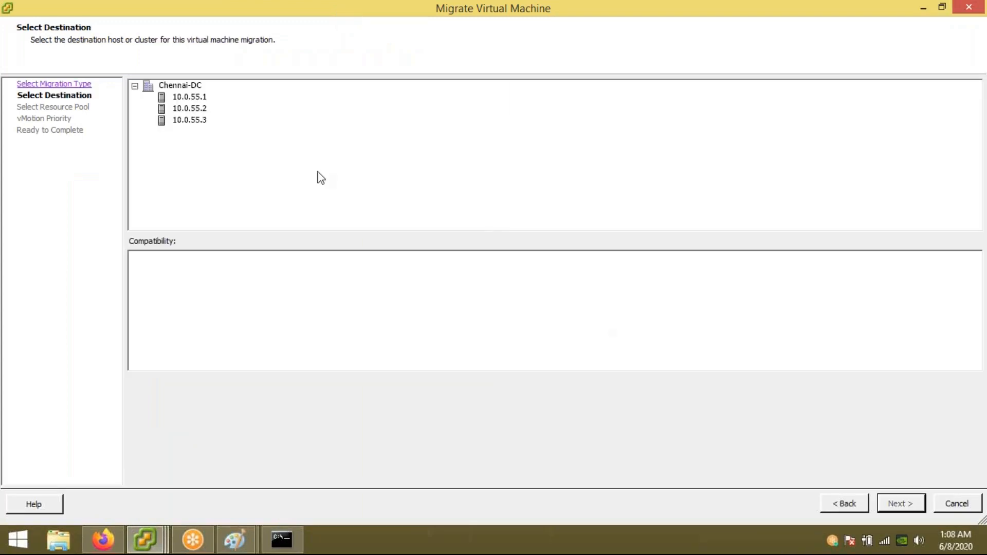
click(195, 98)
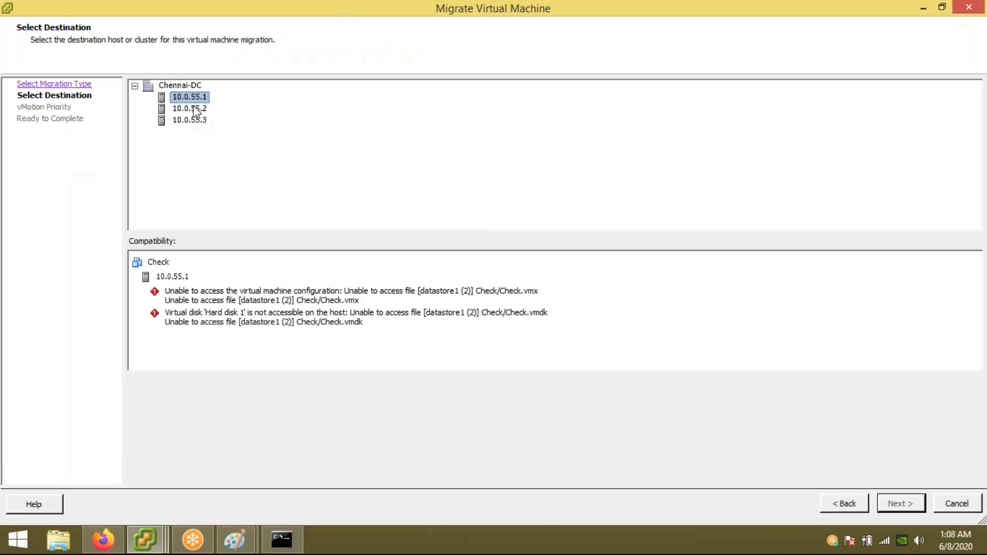
click(196, 109)
click(196, 122)
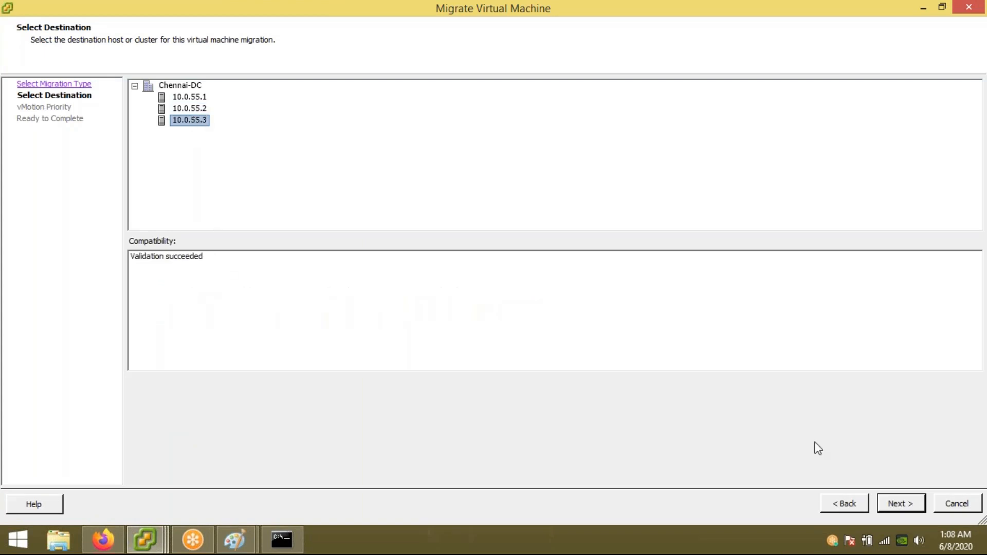
click(845, 503)
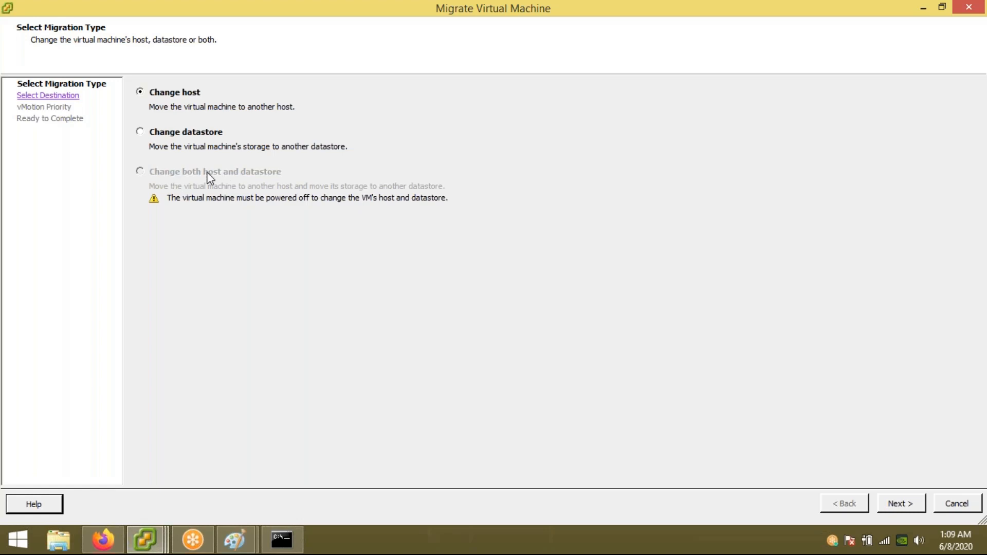
click(966, 503)
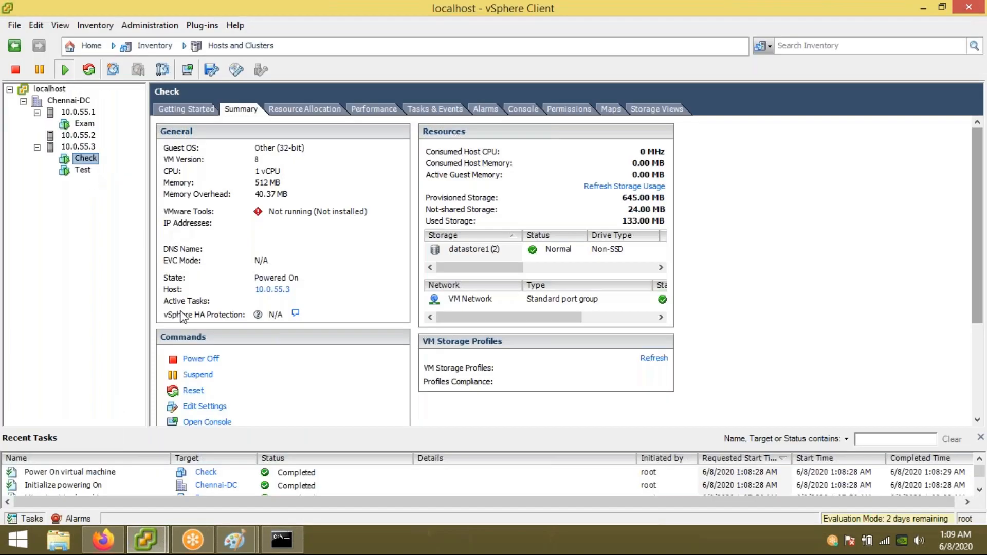
key(super+d)
Step: Launch Google Chrome from the desktop and bring its blank window into focus
double_click(135, 109)
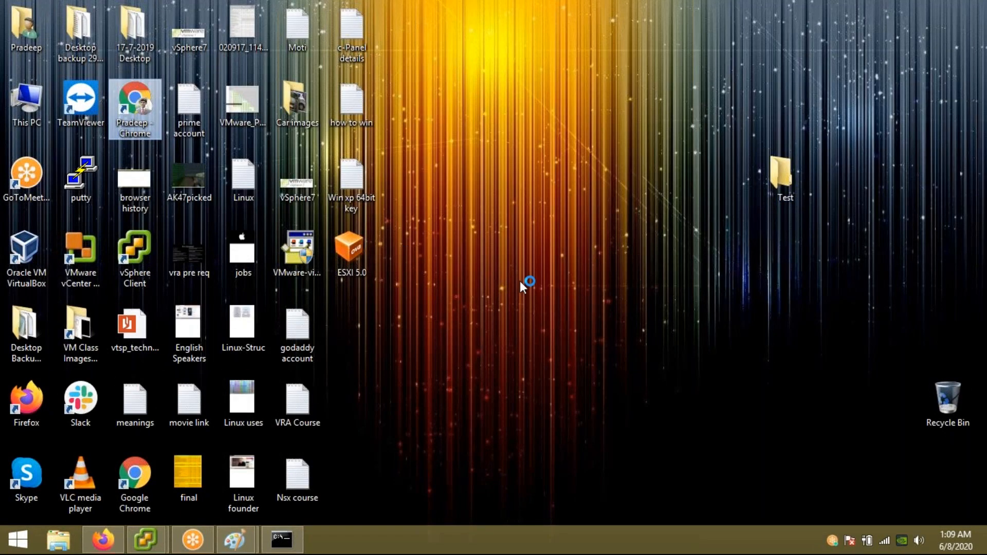
key(Down)
key(Down)
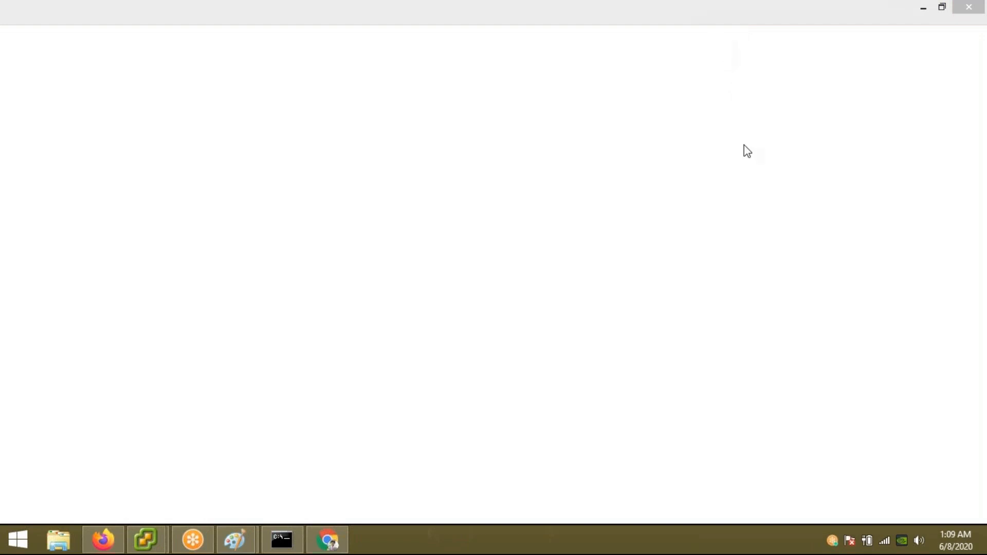
click(342, 23)
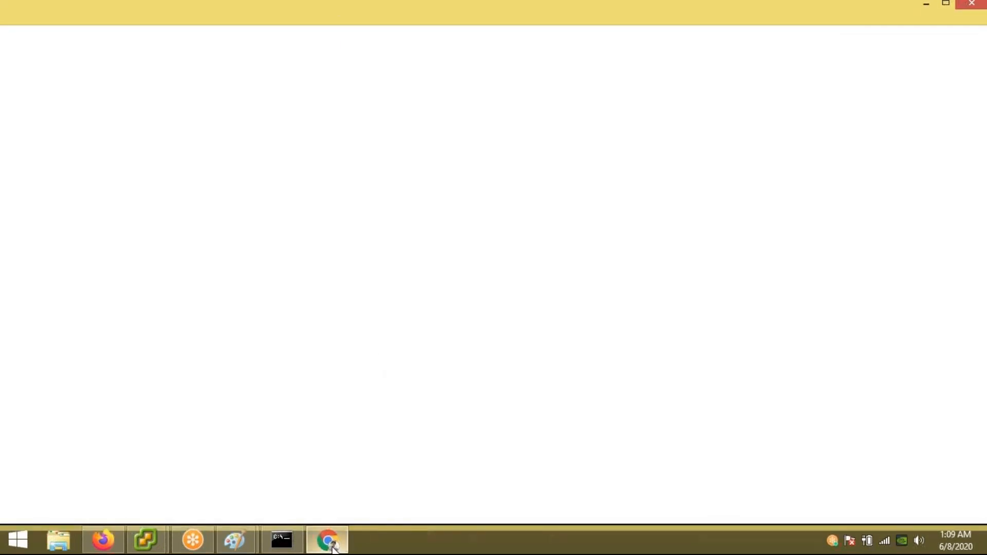
click(104, 540)
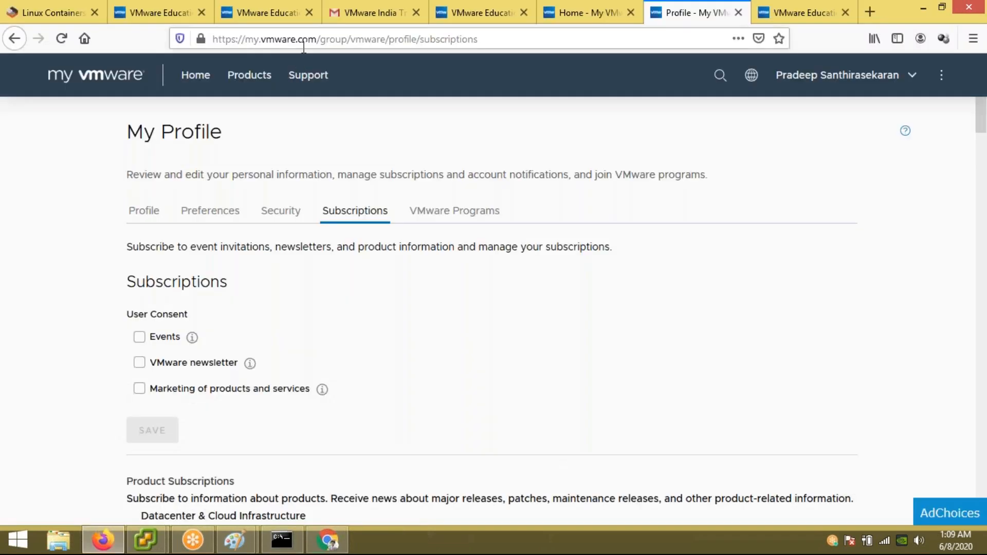
click(306, 39)
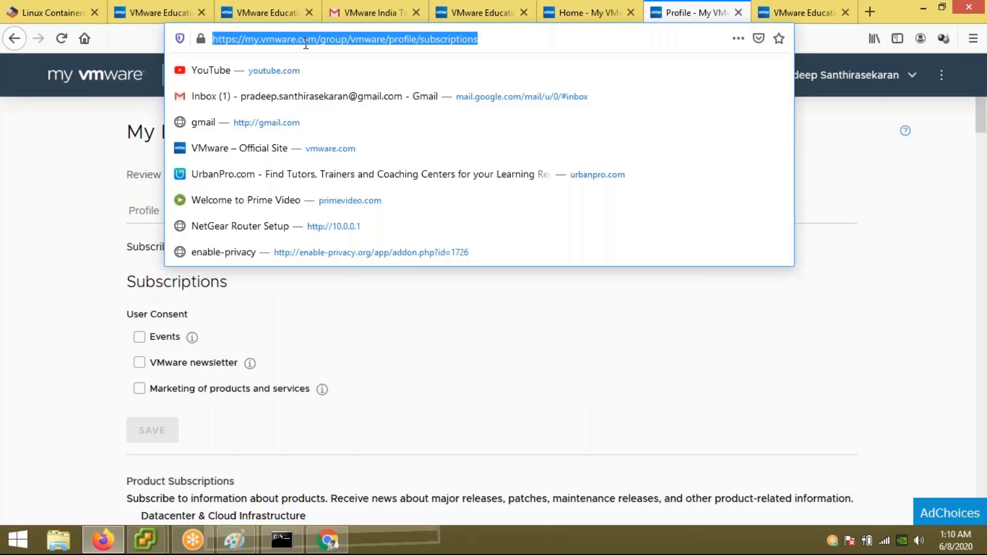
text(https:/)
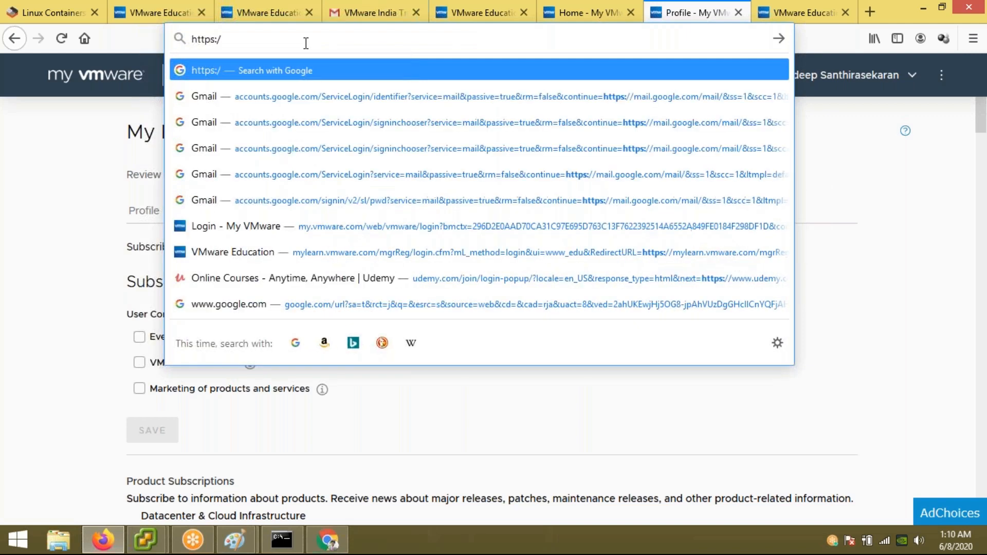
text(/10.0)
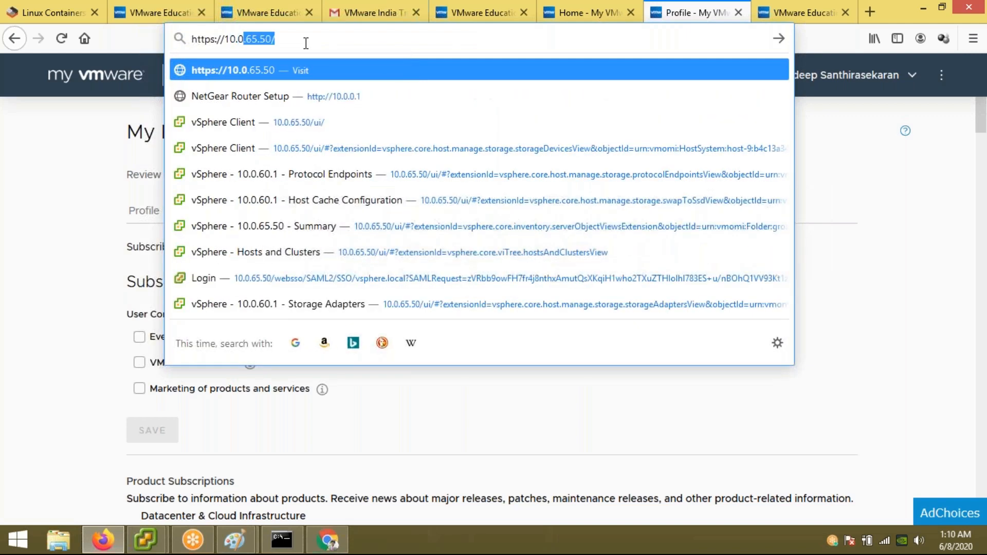
text(.55.50)
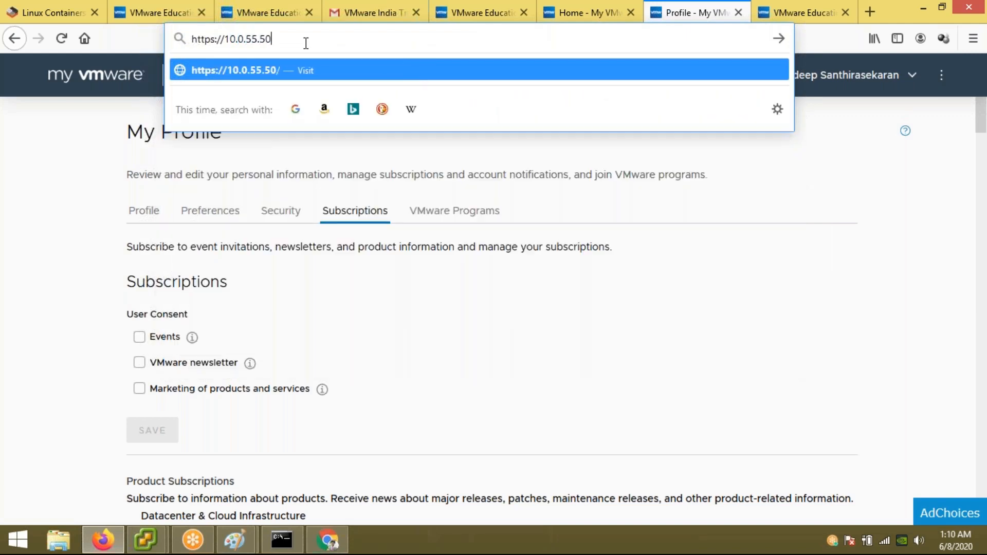
text(:)
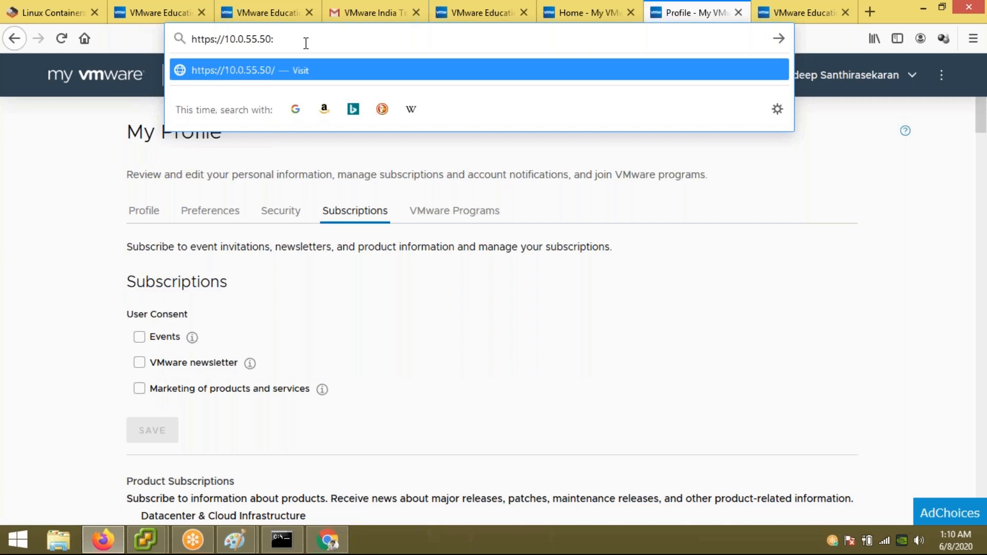
text(9443)
Step: Load 10.0.55.50:9443 and accept the certificate risk to continue
key(Return)
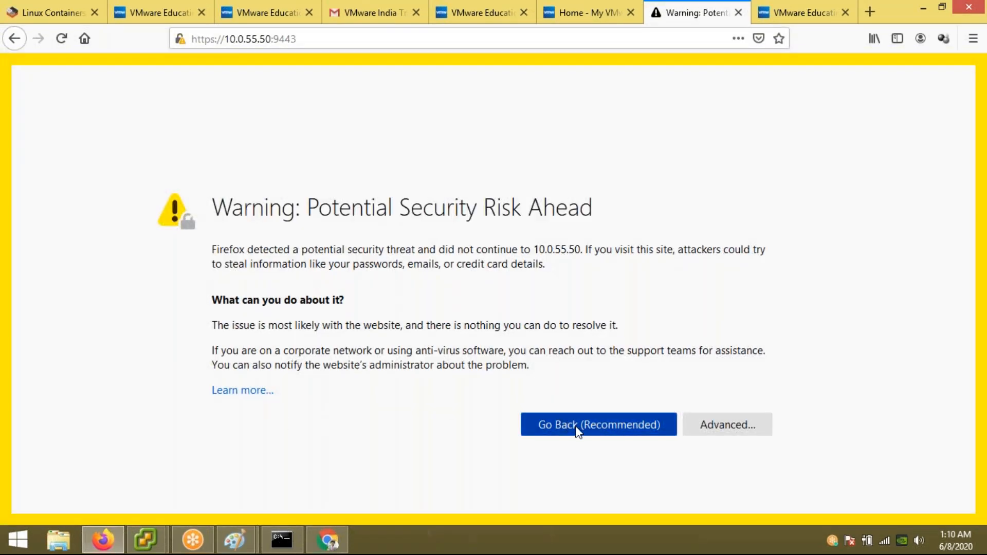
click(727, 425)
scroll(390, 396, down, 4)
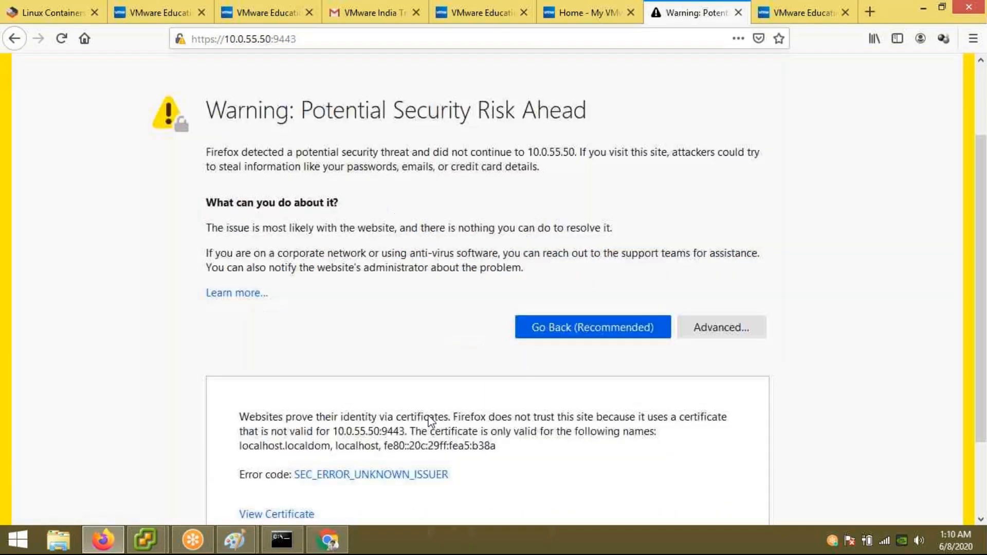
click(645, 458)
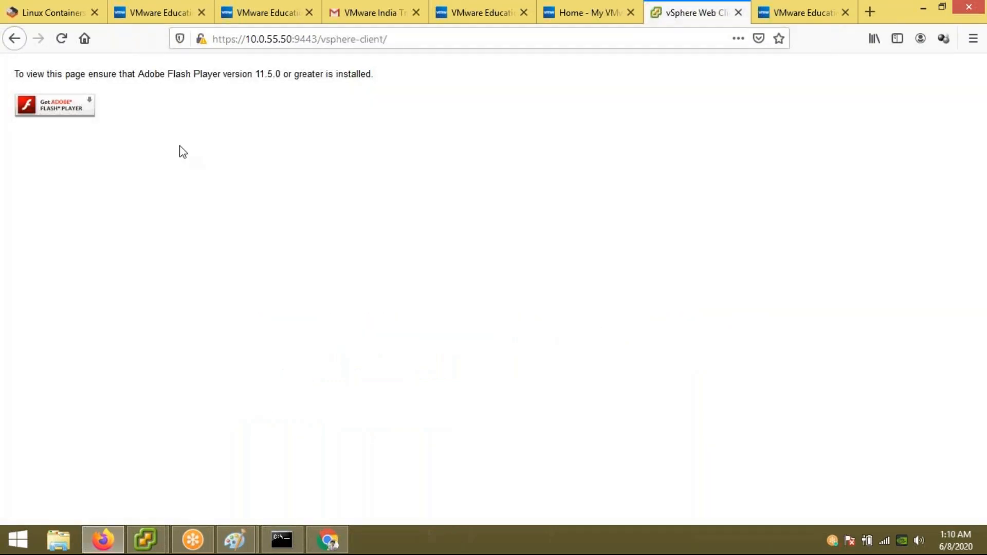
Step: Open the Get Adobe Flash Player page, return, and view the site's connection security
click(68, 109)
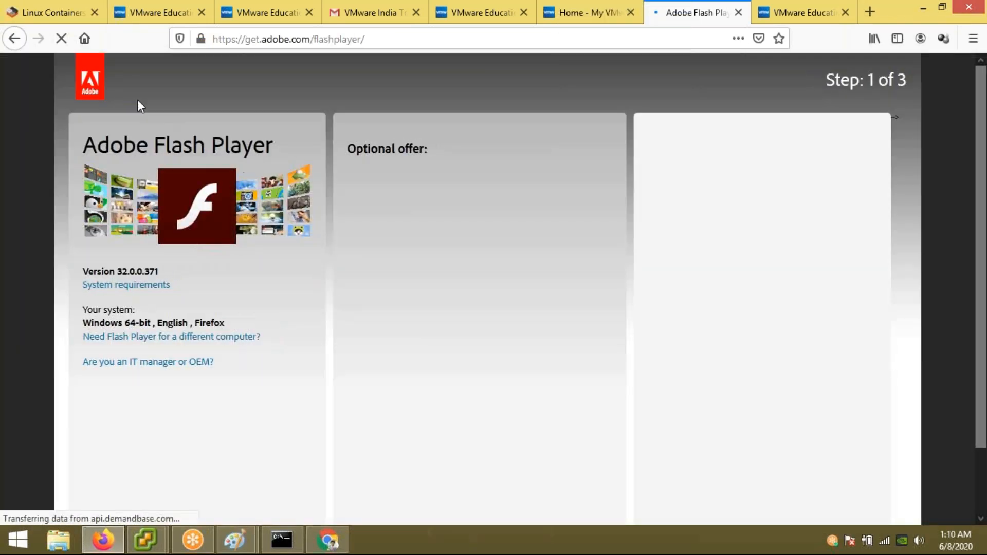
click(14, 38)
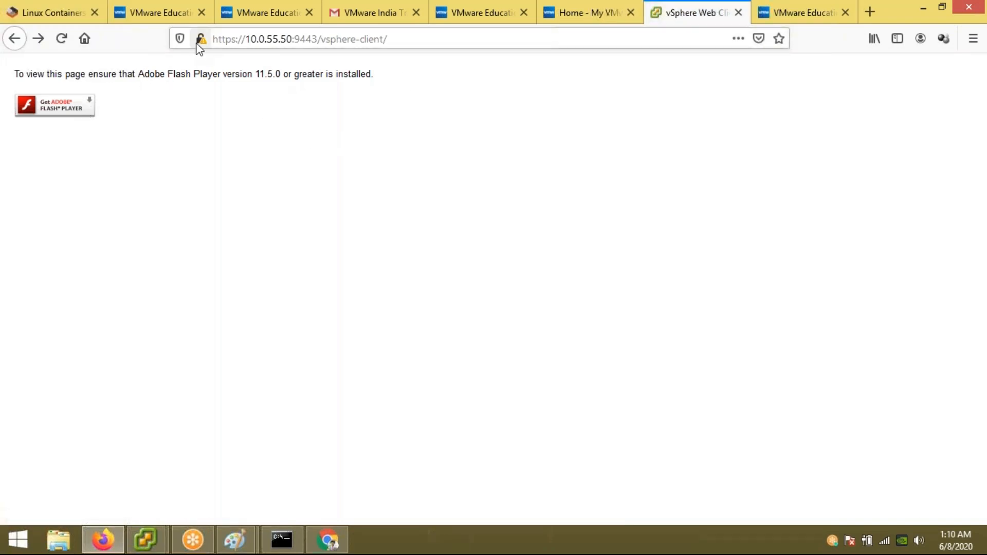
click(79, 116)
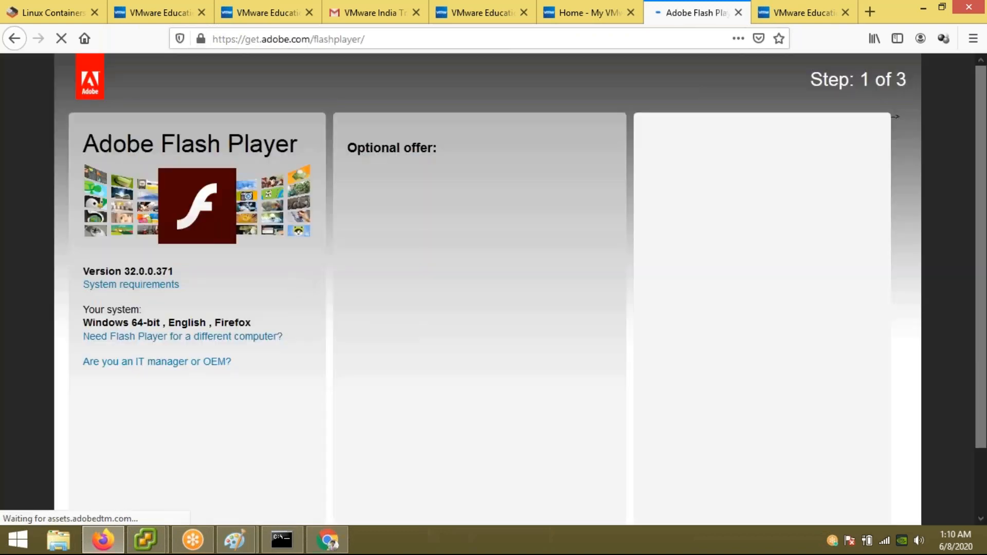
click(329, 540)
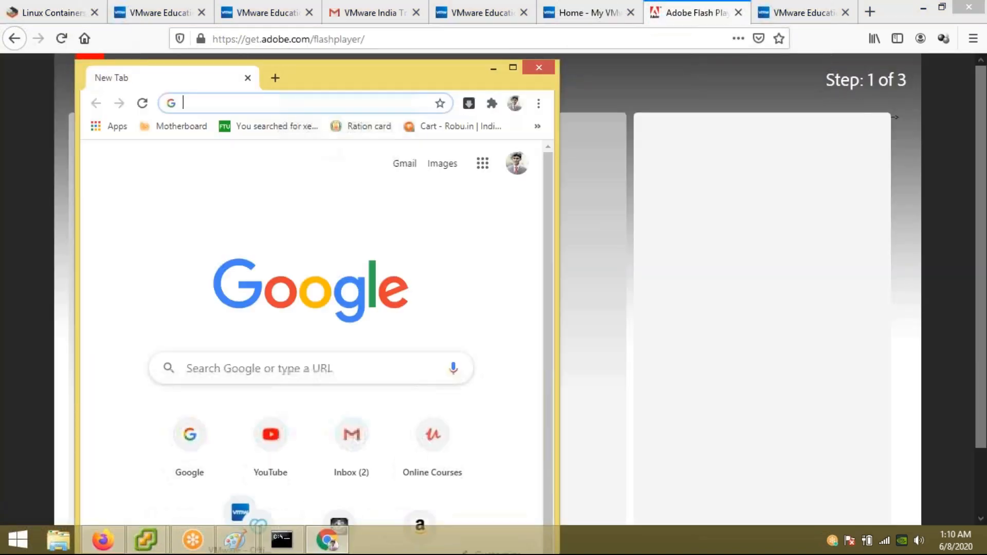
double_click(342, 72)
click(283, 36)
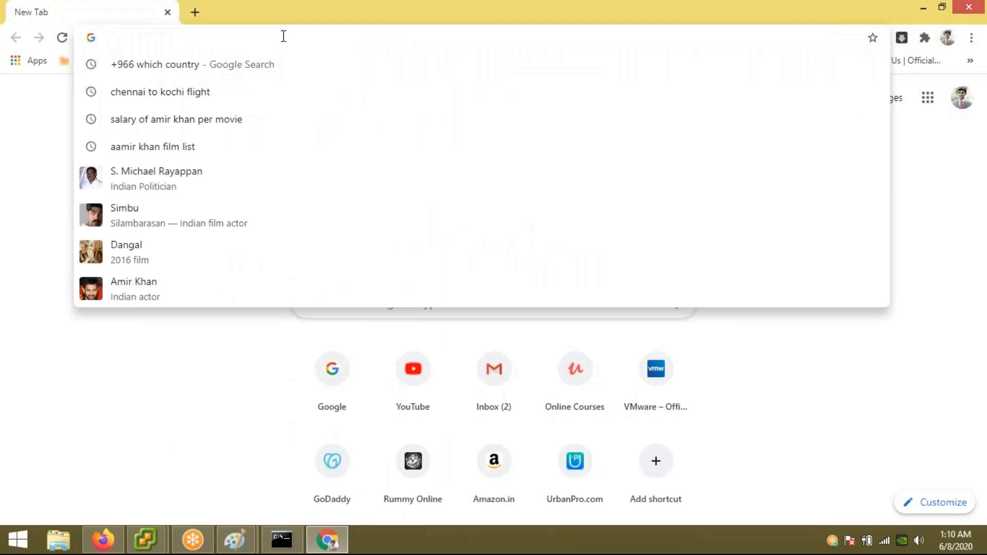
text(https:)
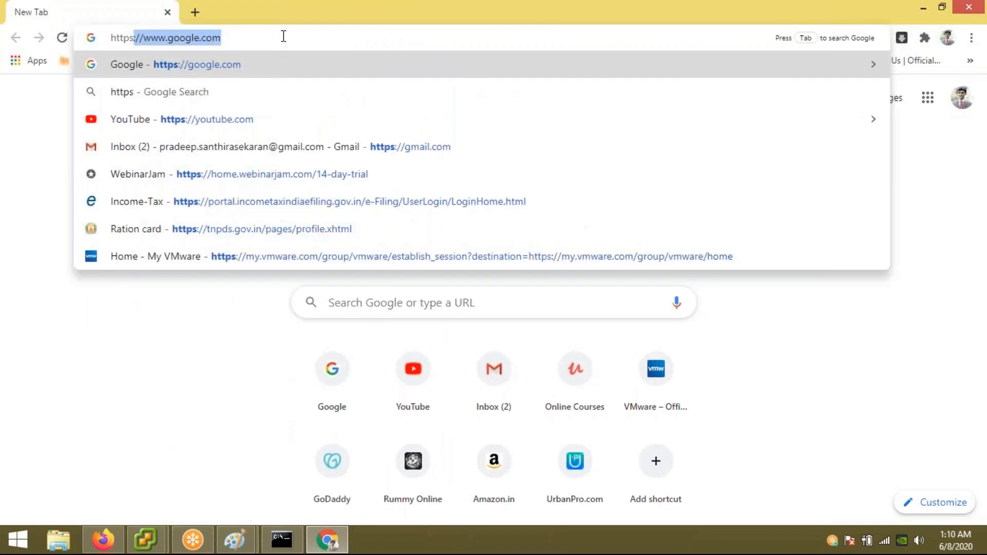
text(//10.0)
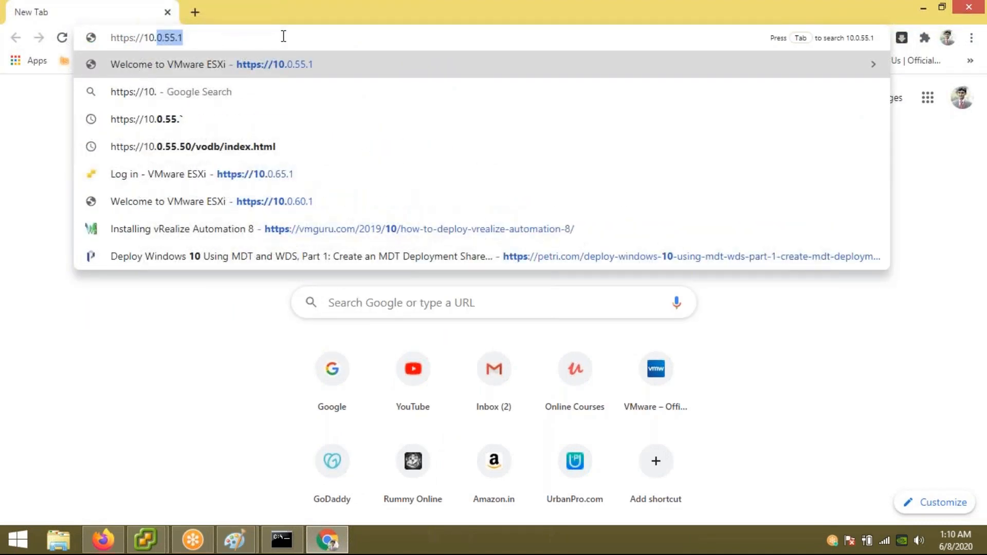
text(.55.50)
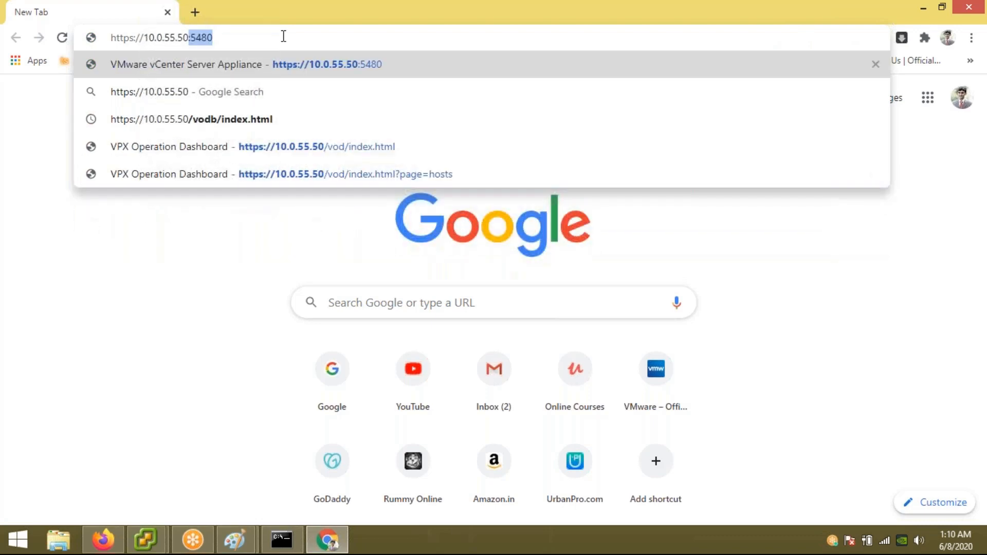
key(Right)
key(BackSpace)
key(BackSpace)
key(BackSpace)
key(BackSpace)
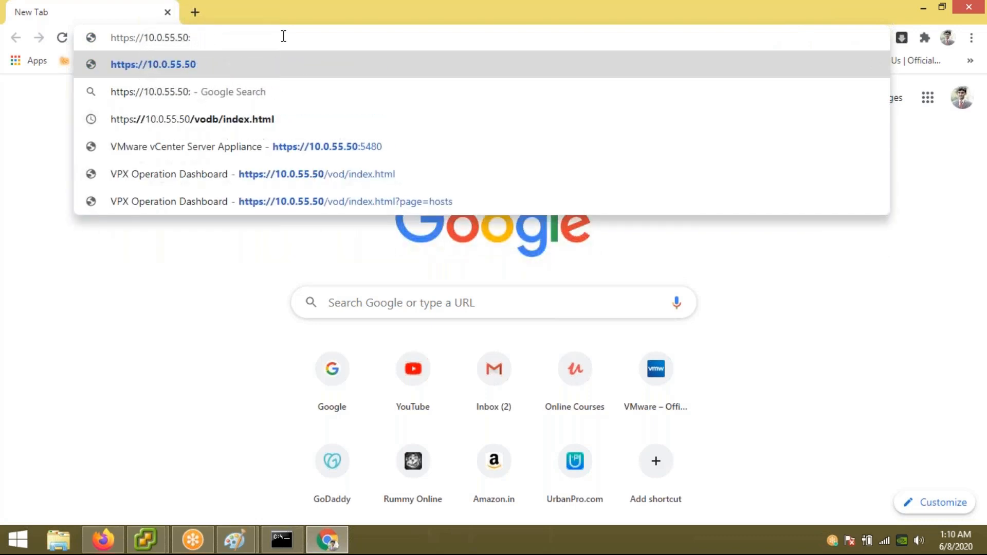
text(9443)
key(Return)
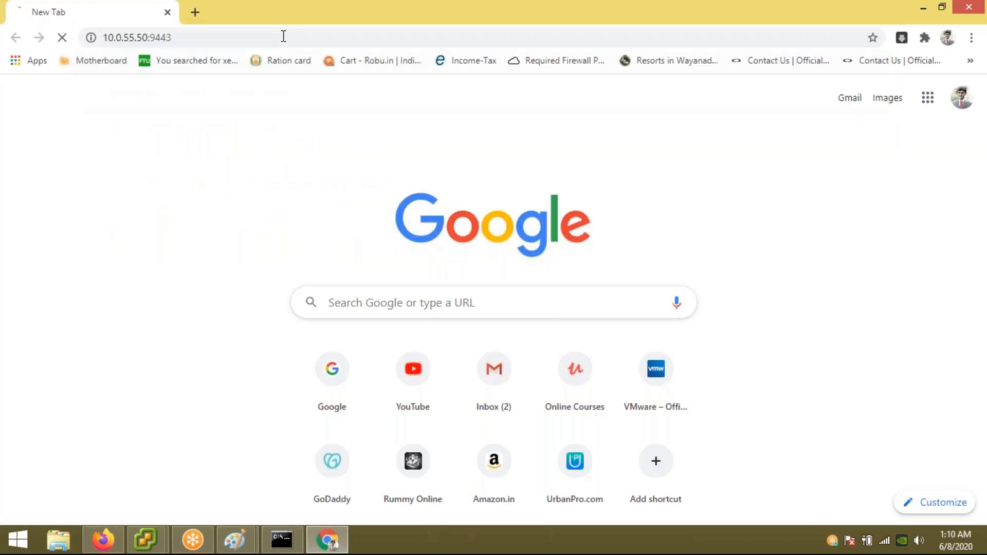
click(292, 406)
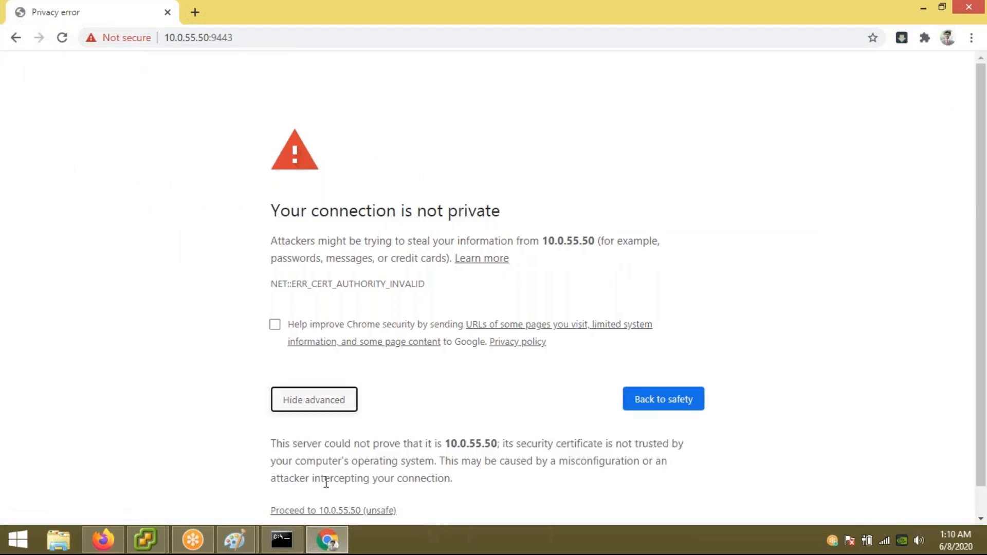
click(326, 511)
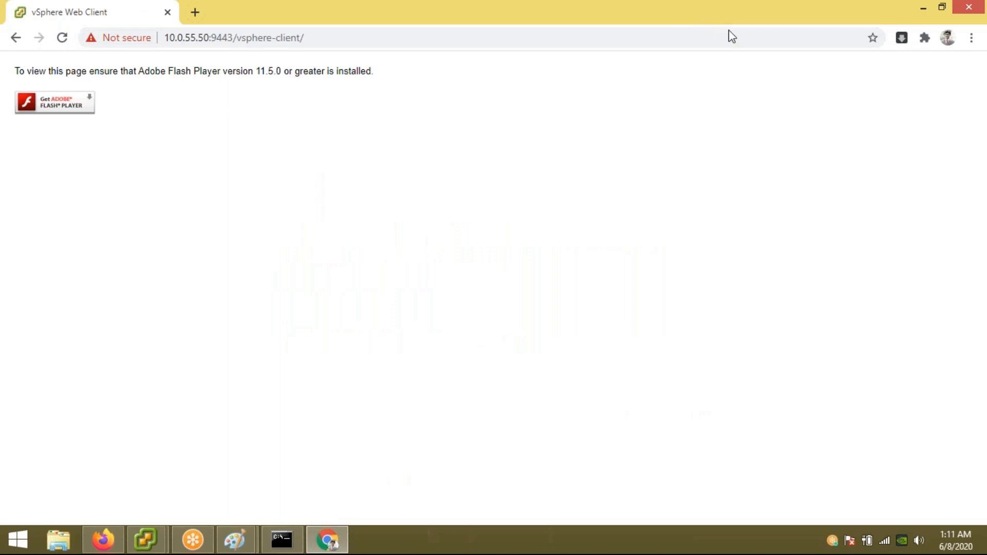
Step: Inspect Chrome's extensions and the Flash-blocked notice on the vSphere page
click(730, 6)
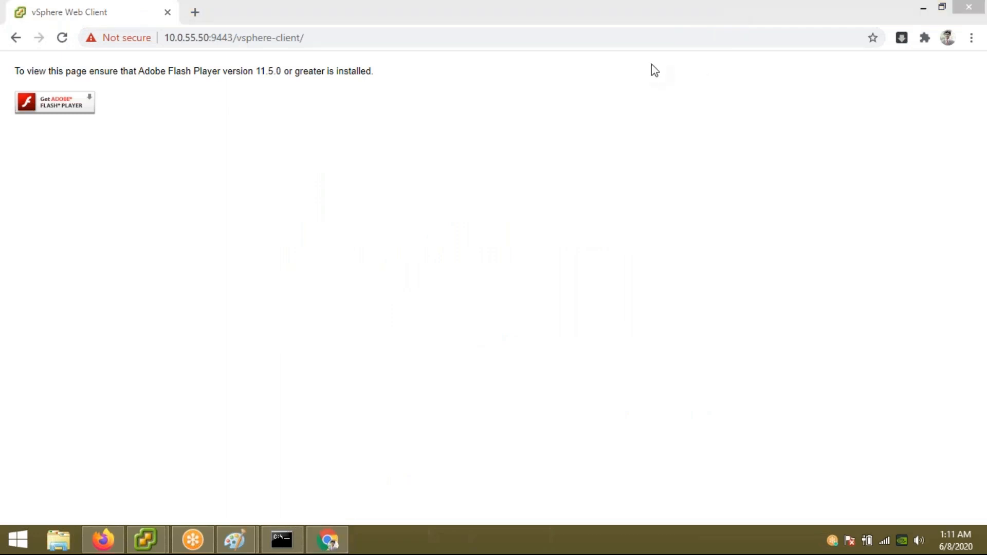
click(924, 38)
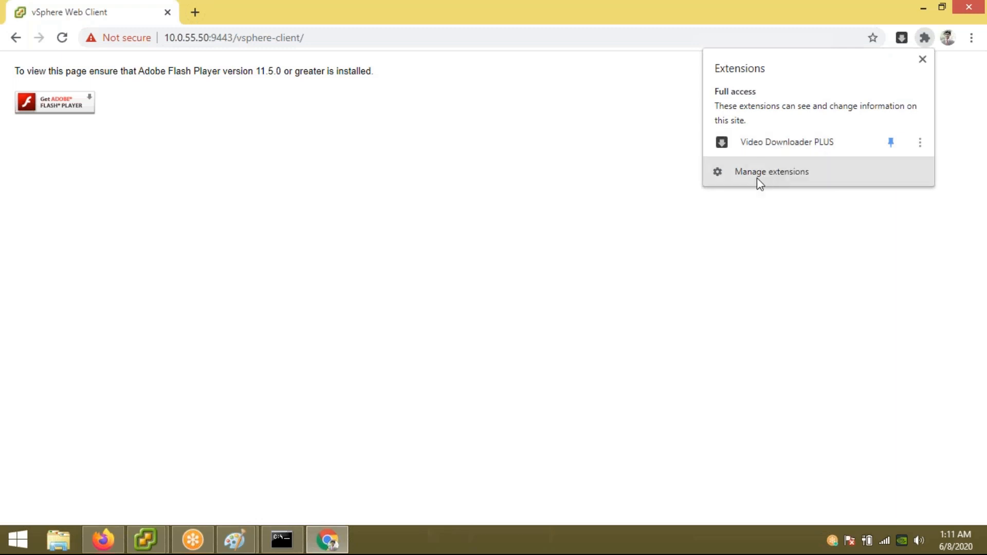
click(530, 186)
click(89, 117)
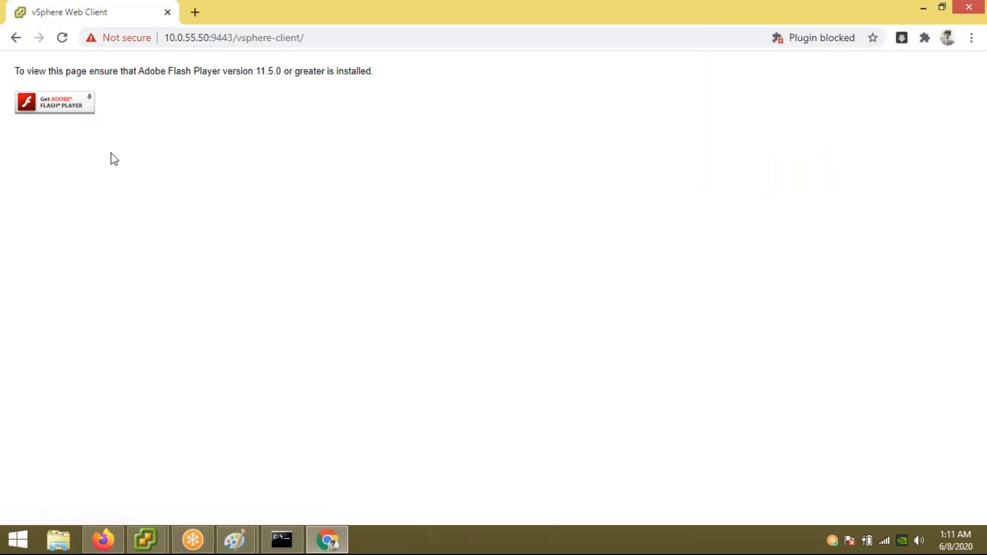
click(847, 39)
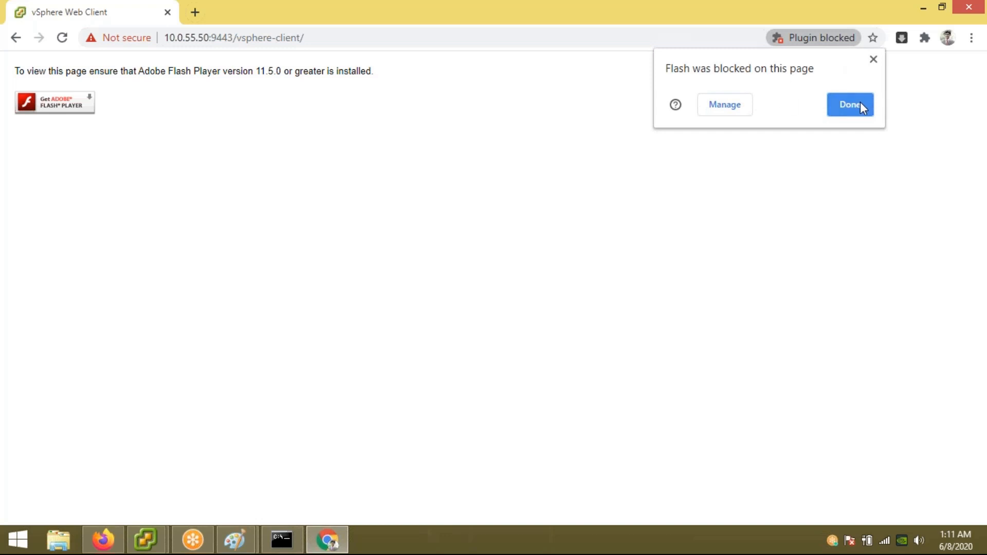
click(861, 105)
click(849, 39)
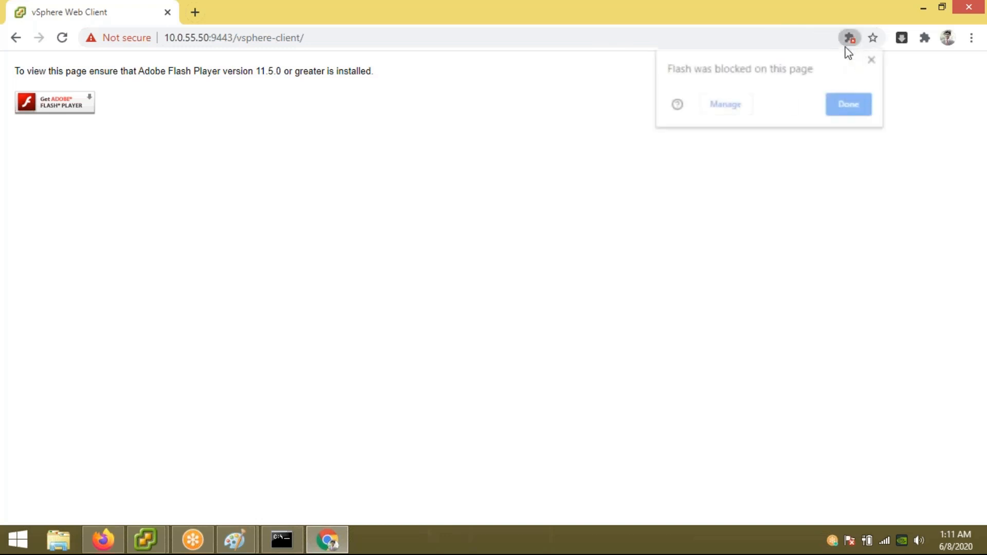
Step: Set Chrome's Flash setting to Ask first and allow Flash on the vSphere Web Client page
click(739, 113)
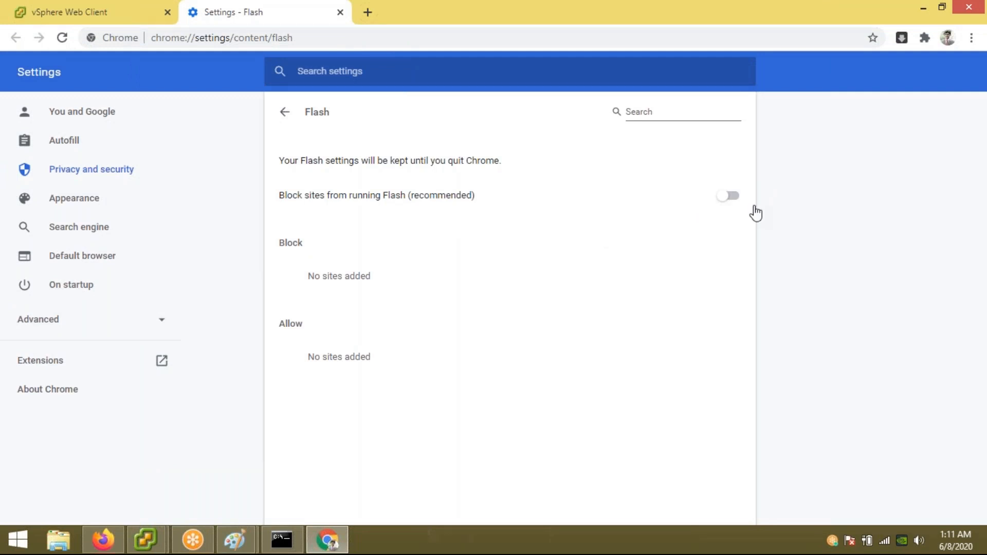
click(734, 200)
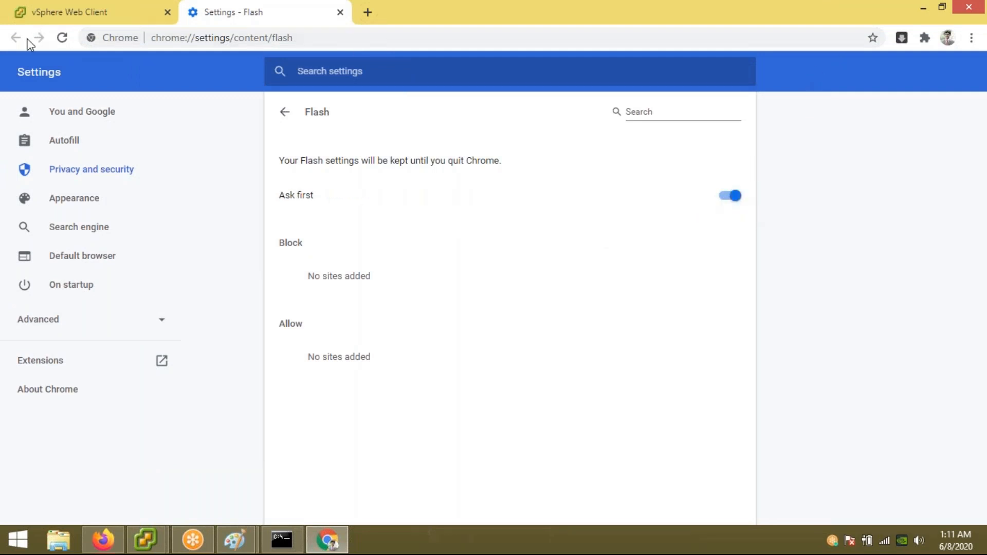
click(61, 14)
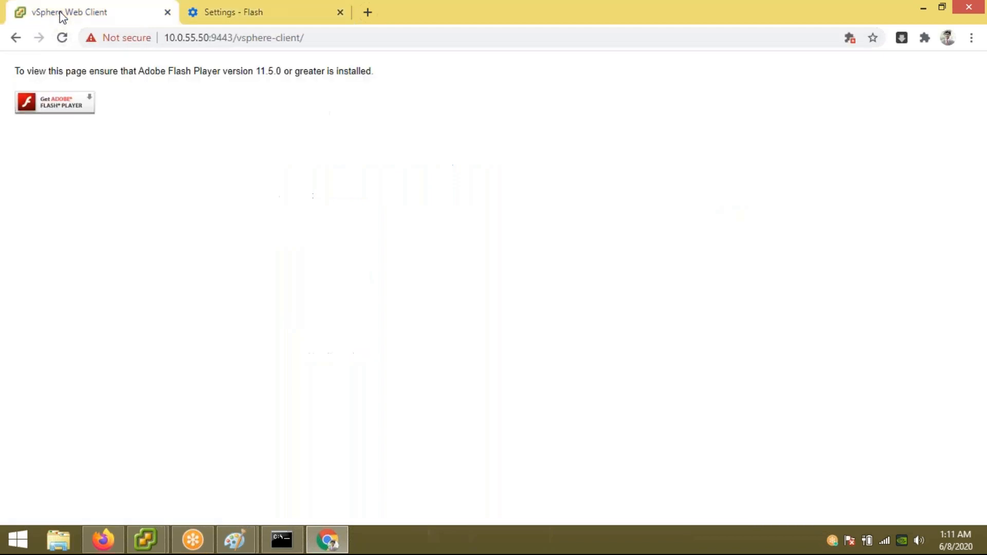
click(75, 101)
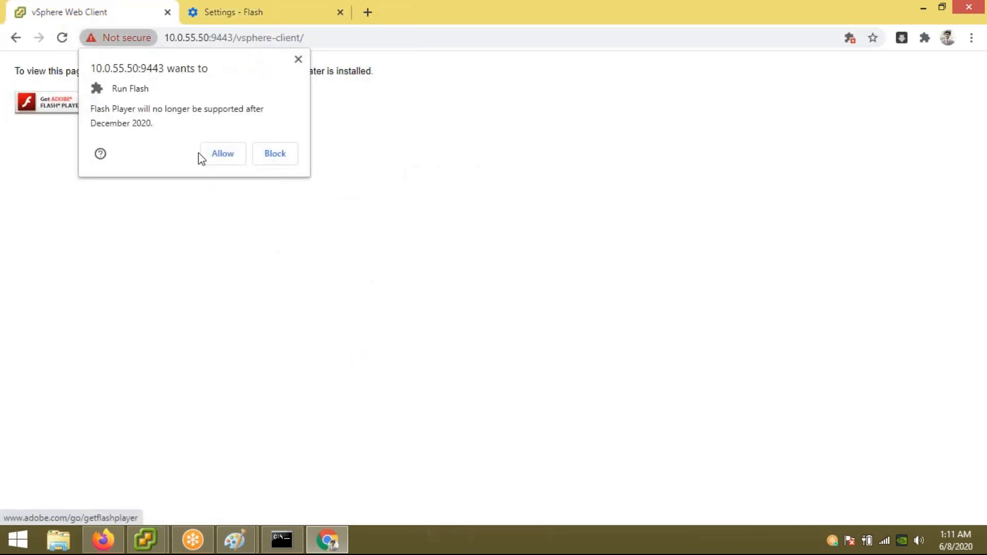
click(221, 154)
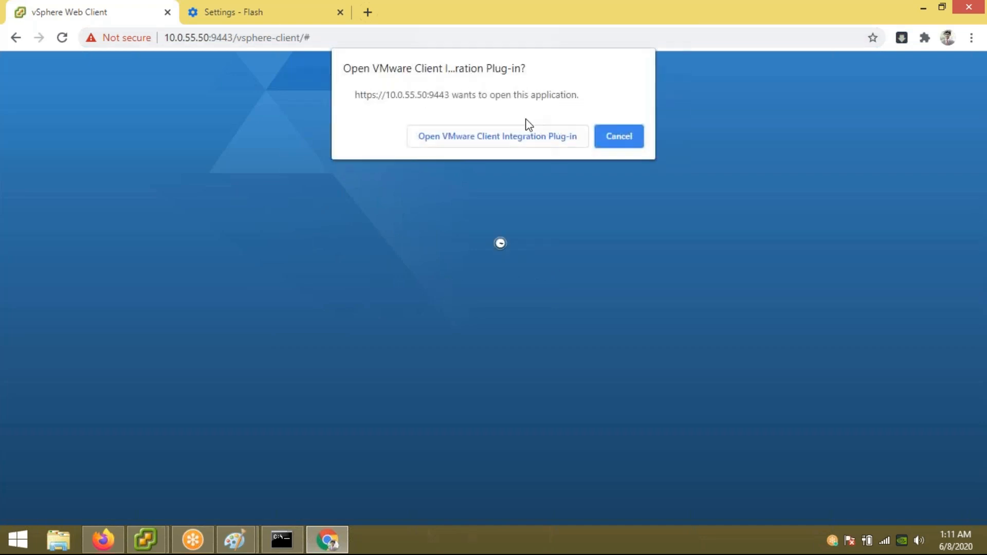
Step: Dismiss the Client Integration Plug-in prompt and log in with the user name and password
click(604, 143)
text(root)
key(Tab)
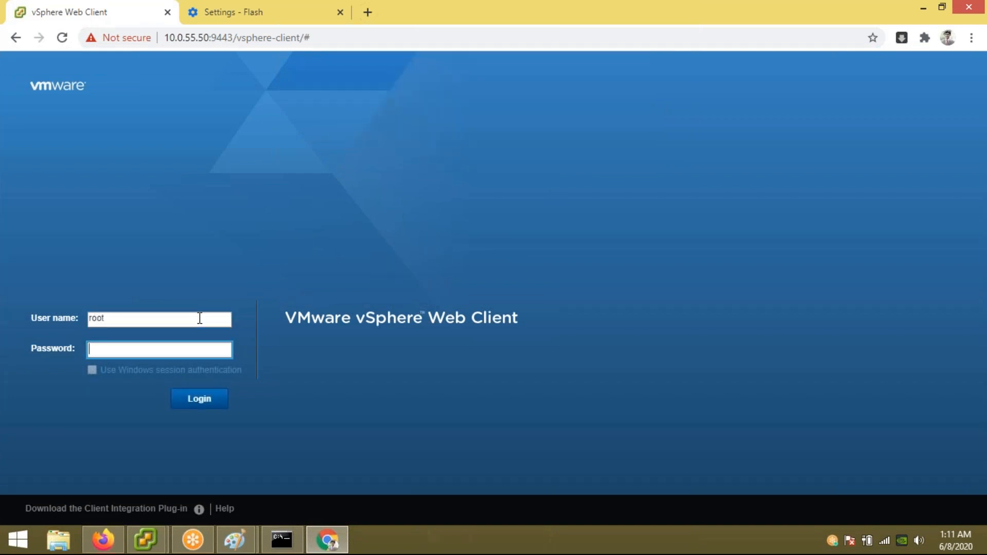
key(Return)
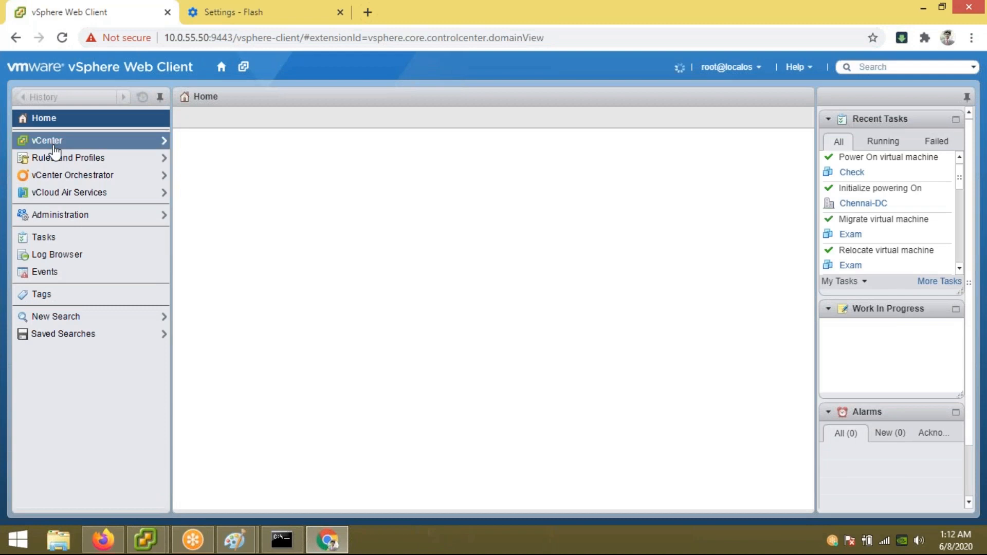
Step: Show the vCenter inventory and expand Chennai-DC with hosts 10.0.55.1 and 10.0.55.2
click(54, 146)
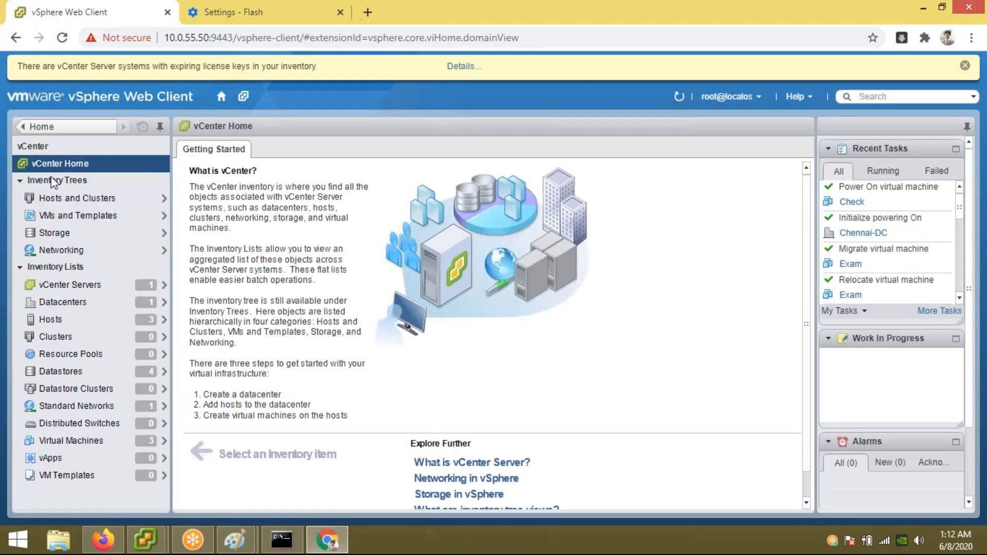
click(78, 201)
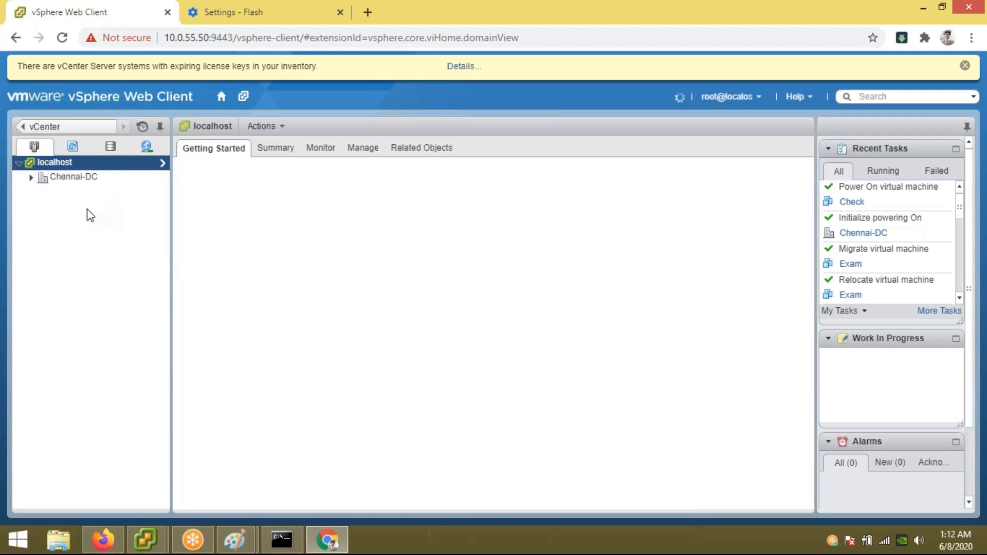
click(31, 177)
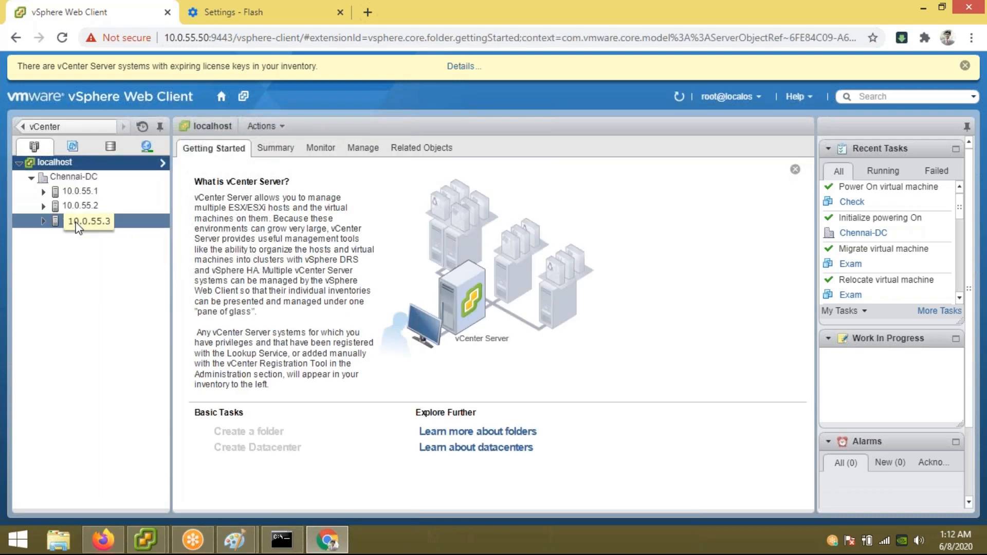
click(43, 191)
click(43, 220)
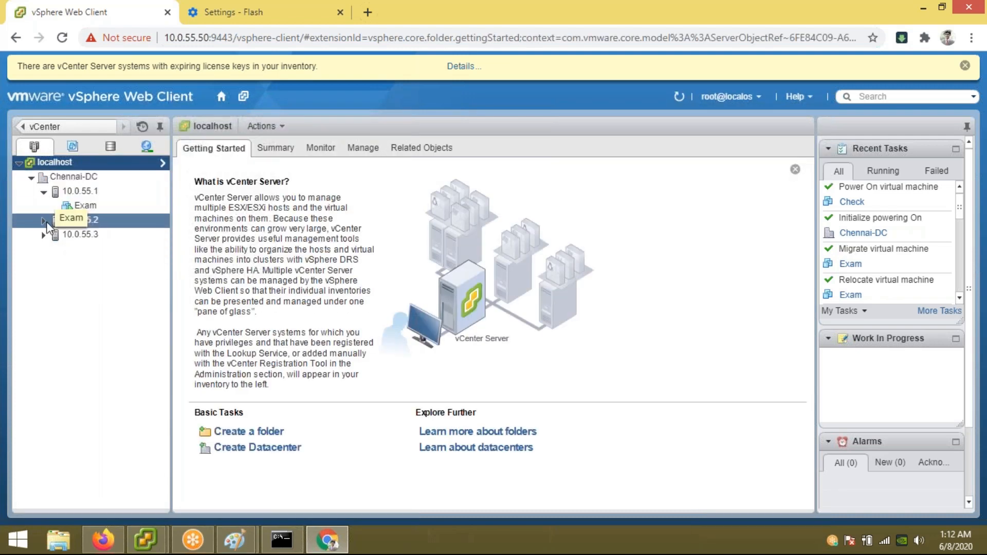
click(44, 235)
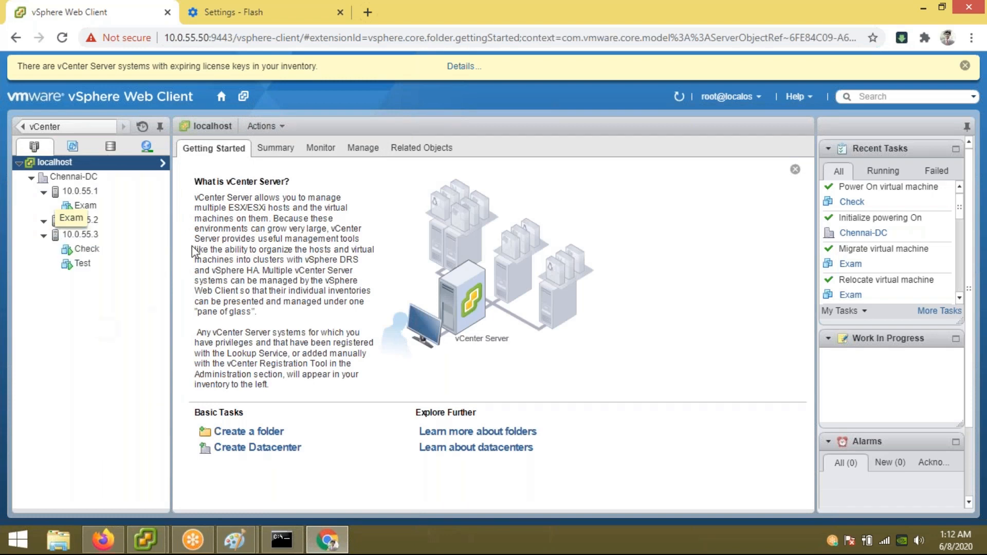
Step: Expand host 10.0.55.3, select the Check VM, and bring the desktop vSphere Client forward
click(86, 265)
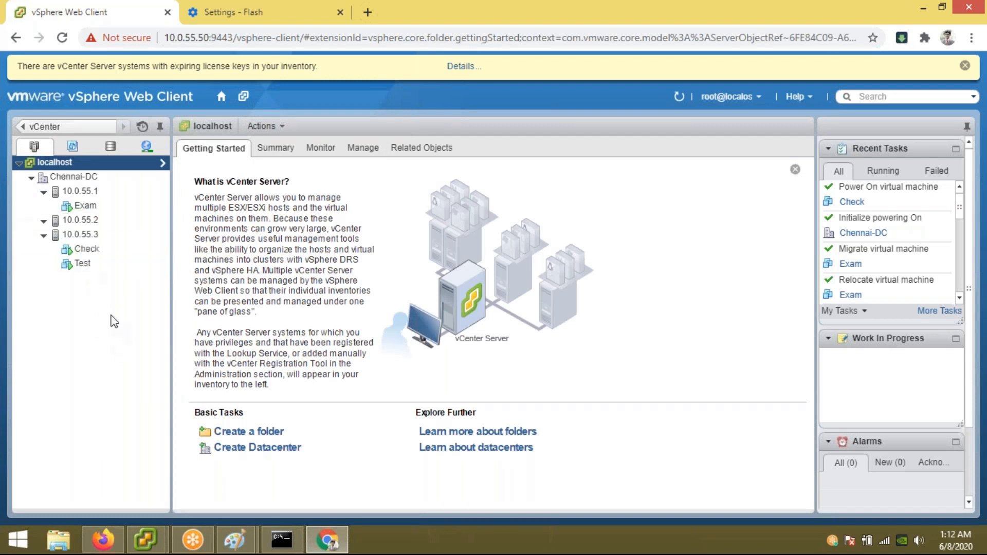
click(105, 254)
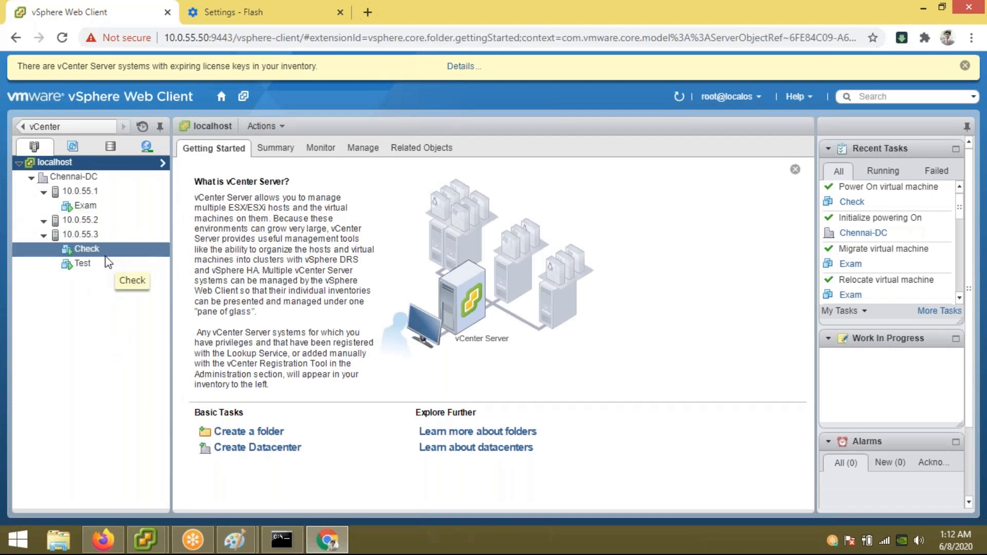
click(145, 540)
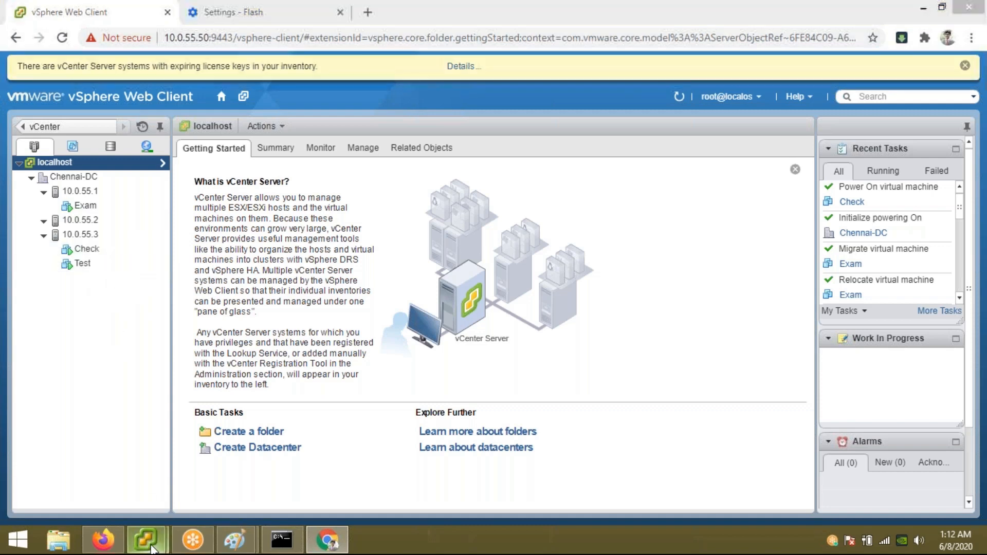
click(284, 478)
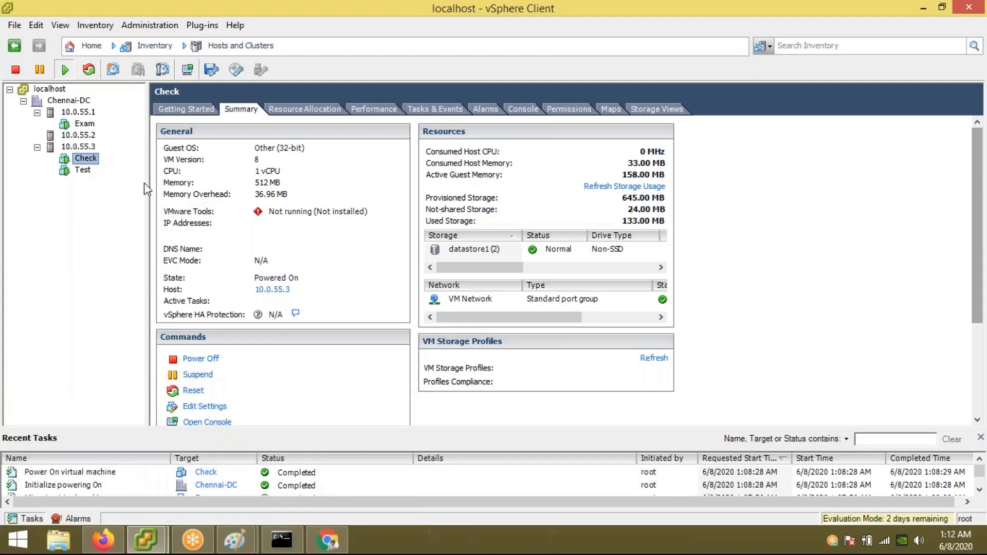
Step: Start the Migrate wizard for Check, cancel it without changes, and return to the web client
right_click(85, 159)
click(130, 246)
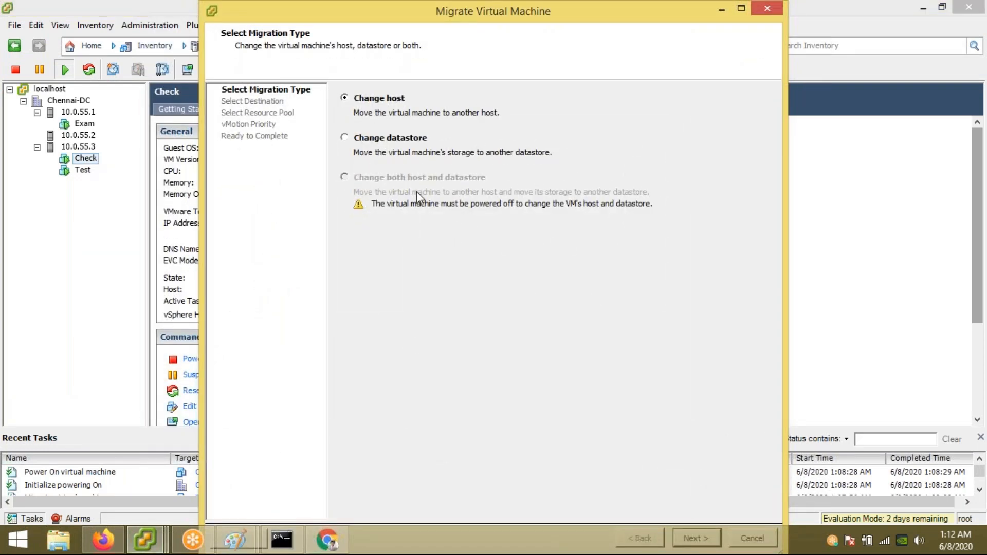
click(767, 8)
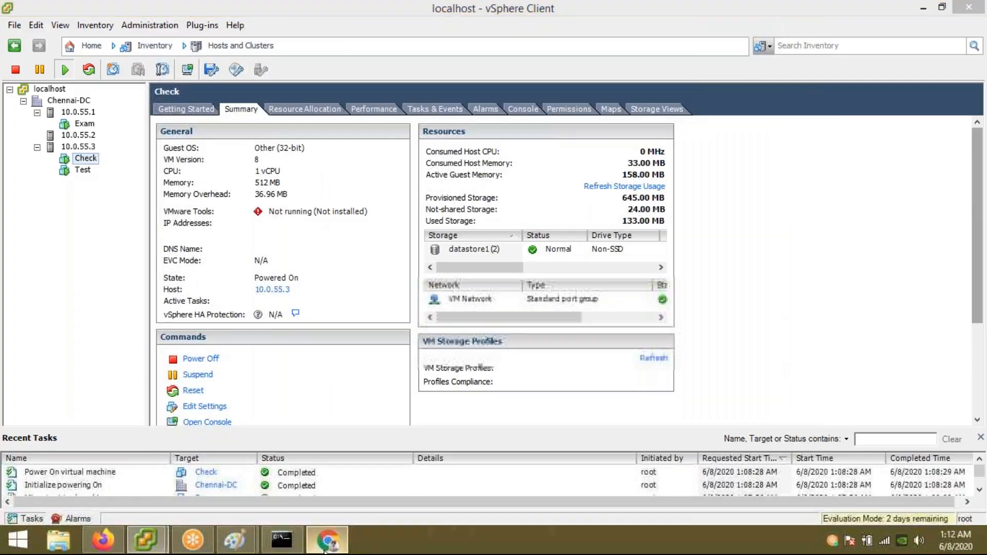
click(327, 539)
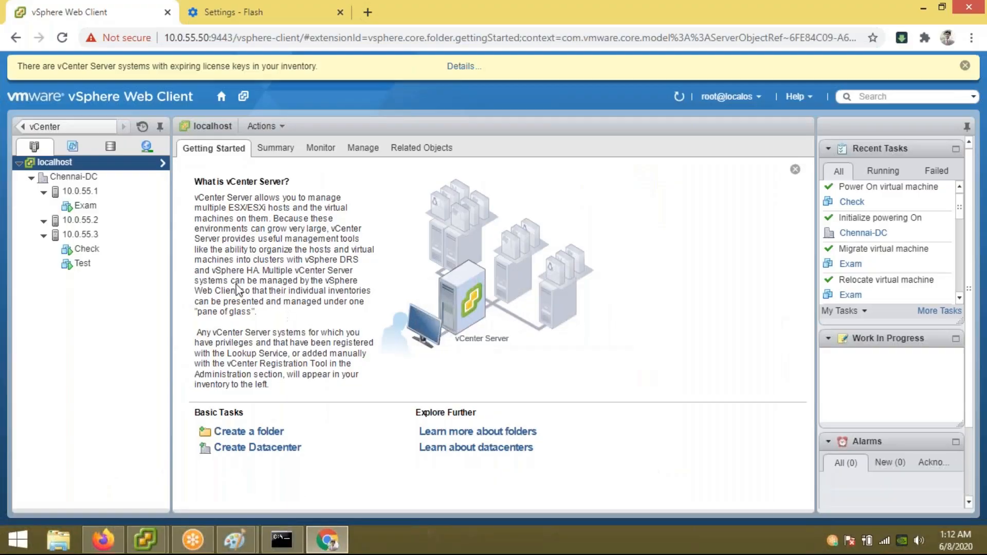
Step: Migrate Check, changing both host and datastore, to 10.0.55.1 and Storage-Lun with default priority
click(109, 248)
right_click(109, 247)
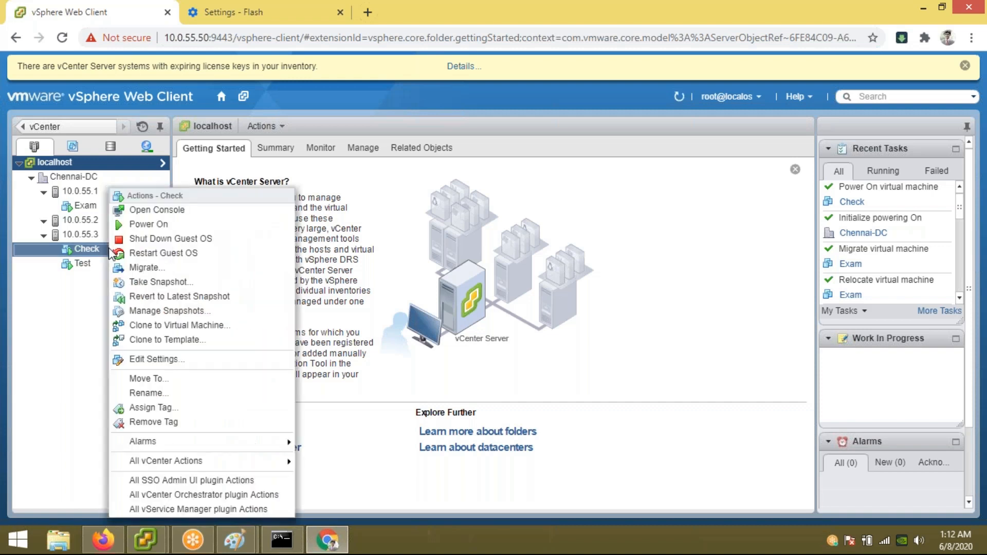
click(153, 267)
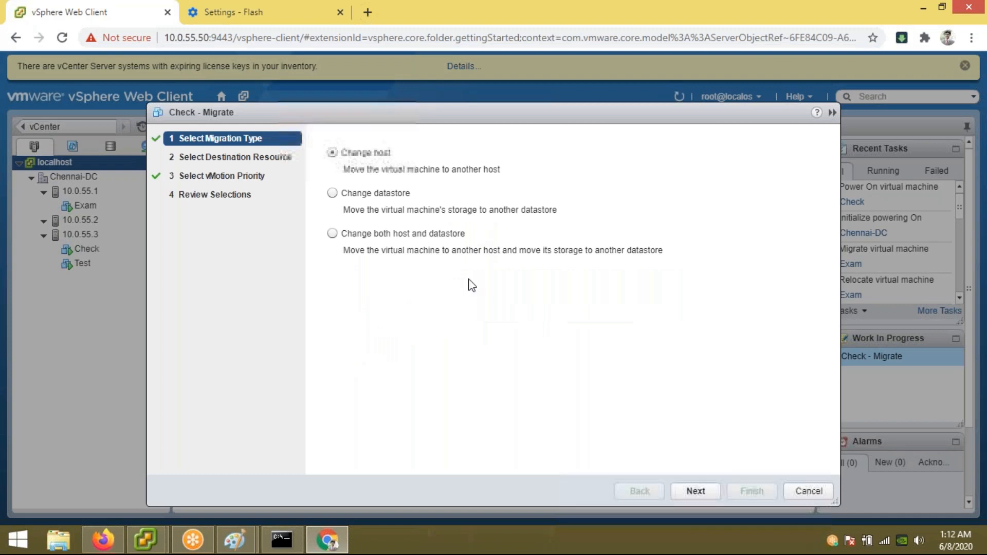
click(332, 234)
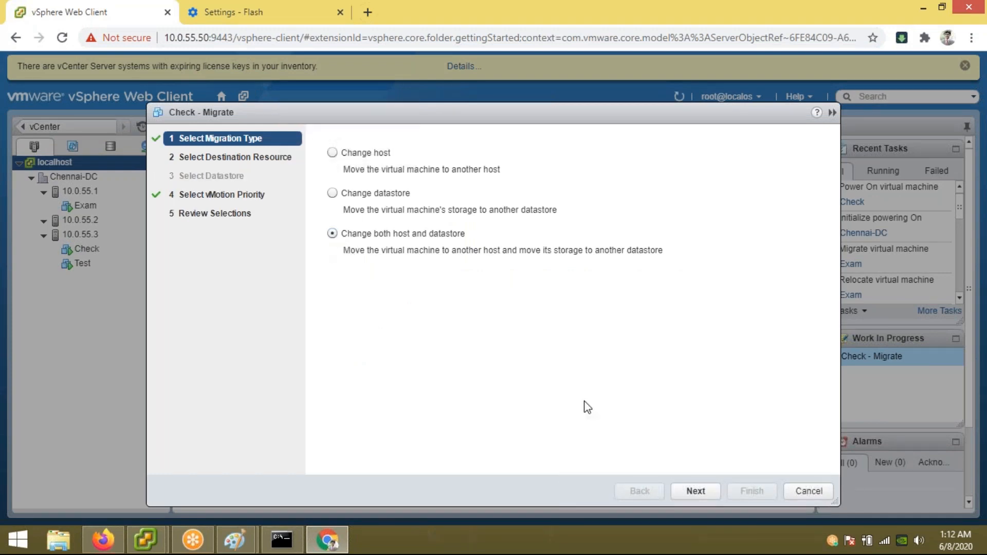
click(695, 491)
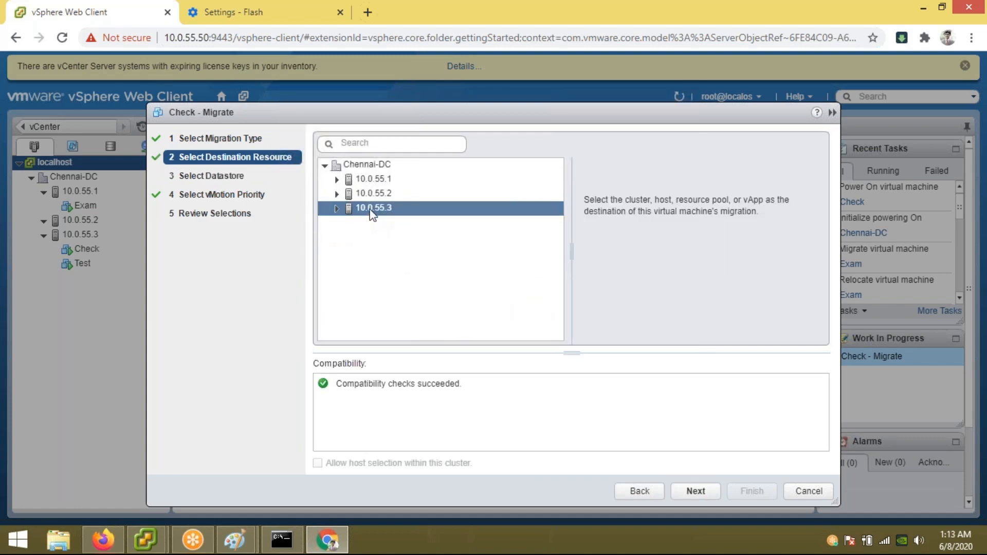
click(369, 177)
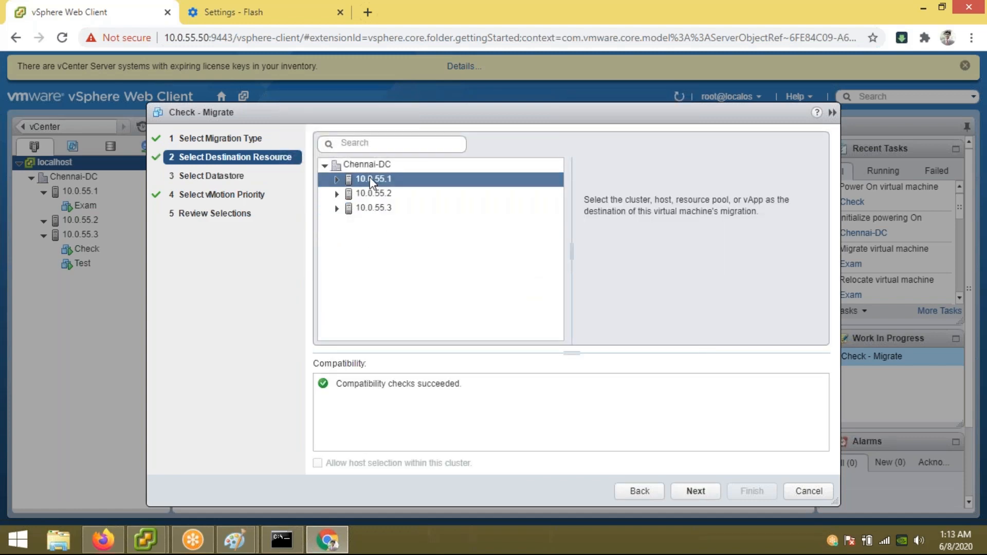
click(696, 491)
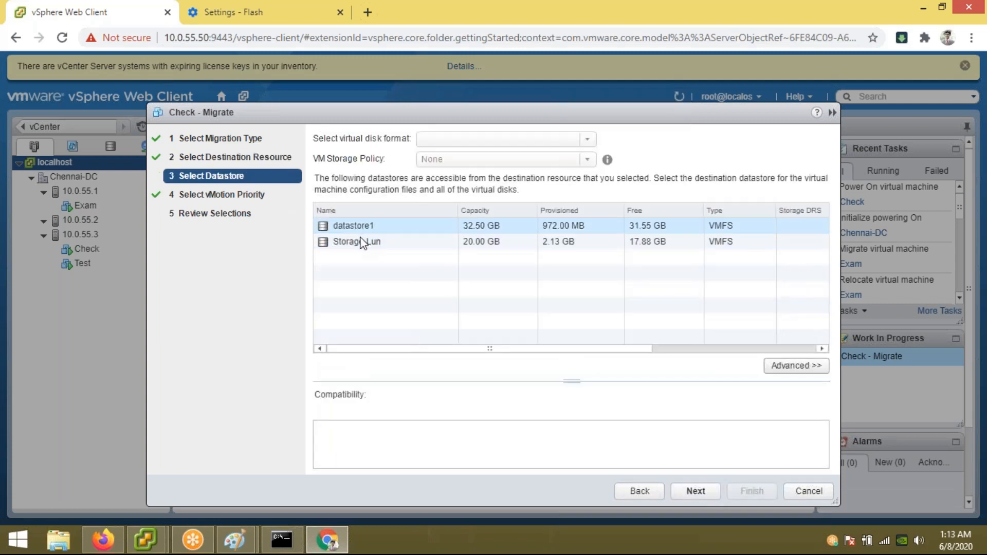
click(361, 242)
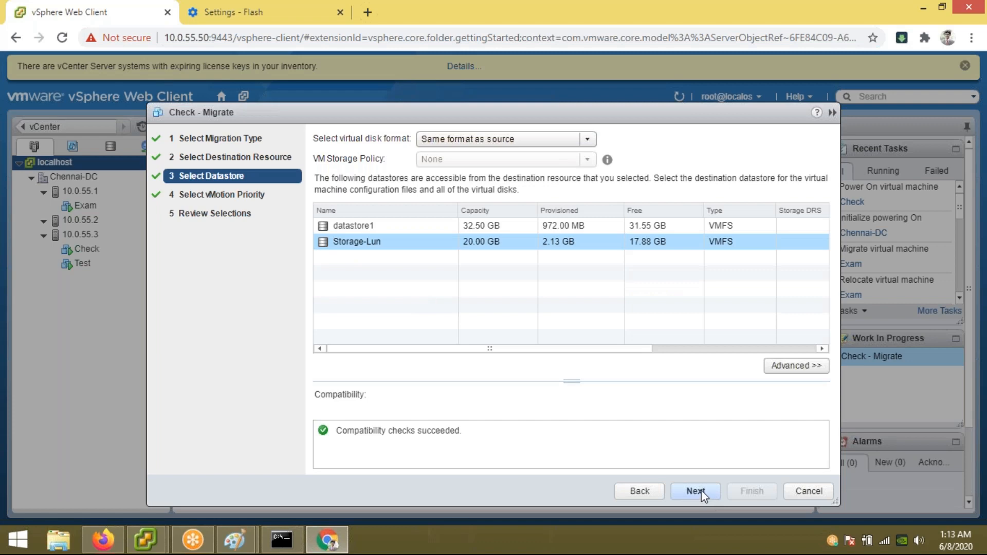
click(702, 492)
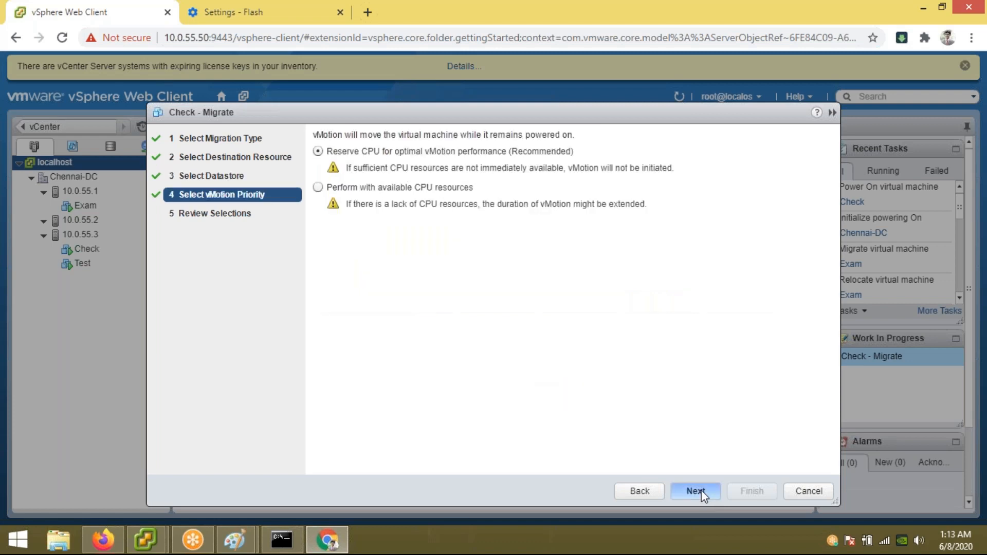
click(702, 489)
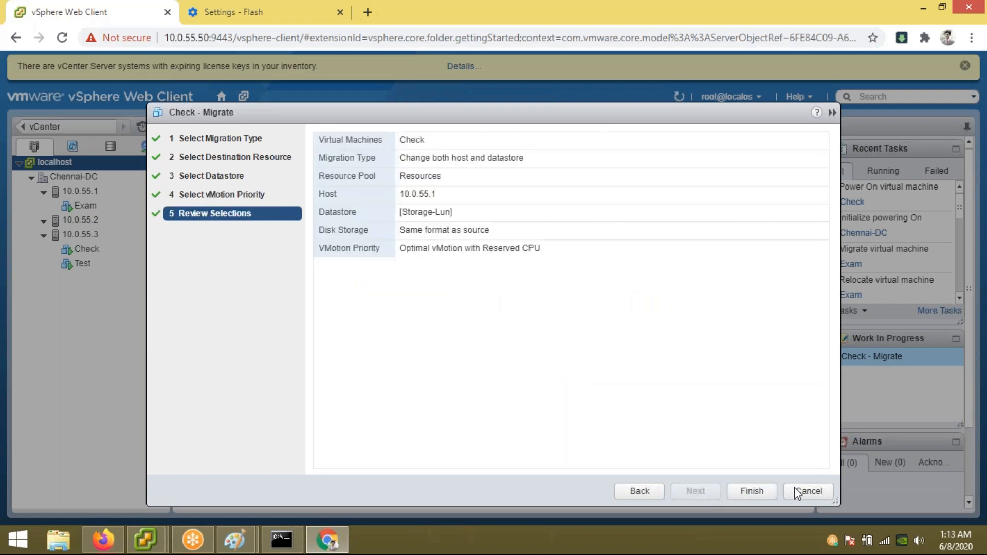
click(766, 492)
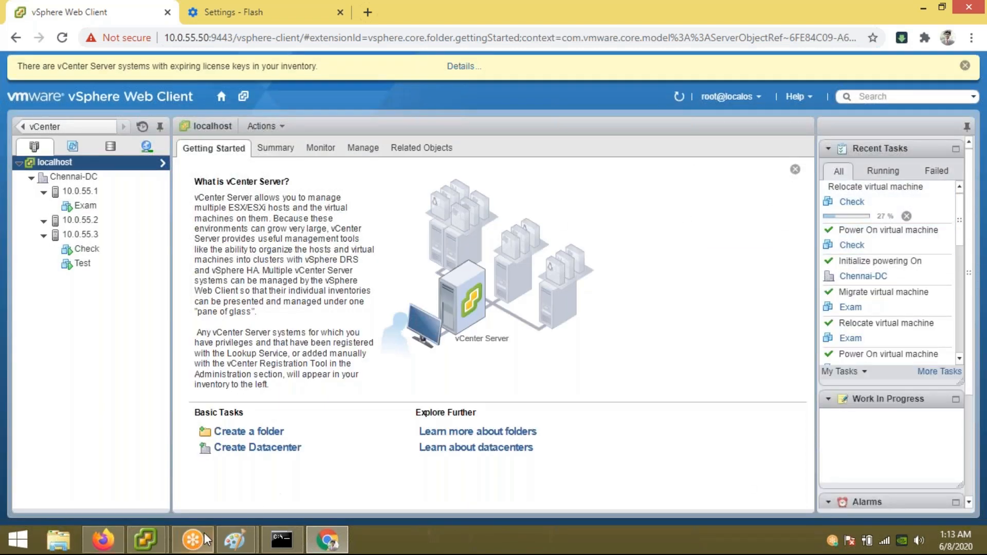
Step: In the desktop client, confirm Check now runs on host 10.0.55.1 with storage on Storage-Lun
click(149, 539)
click(291, 485)
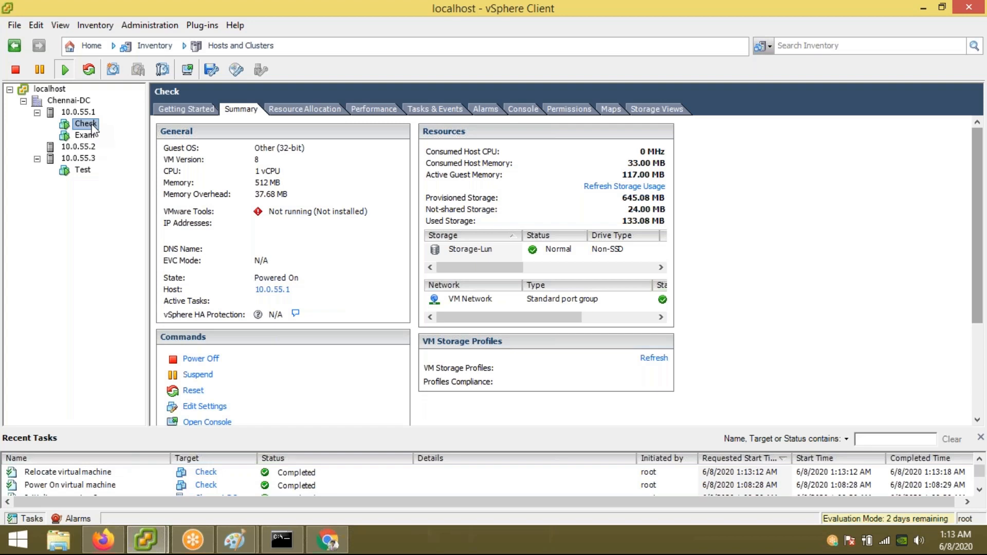
click(466, 251)
click(79, 112)
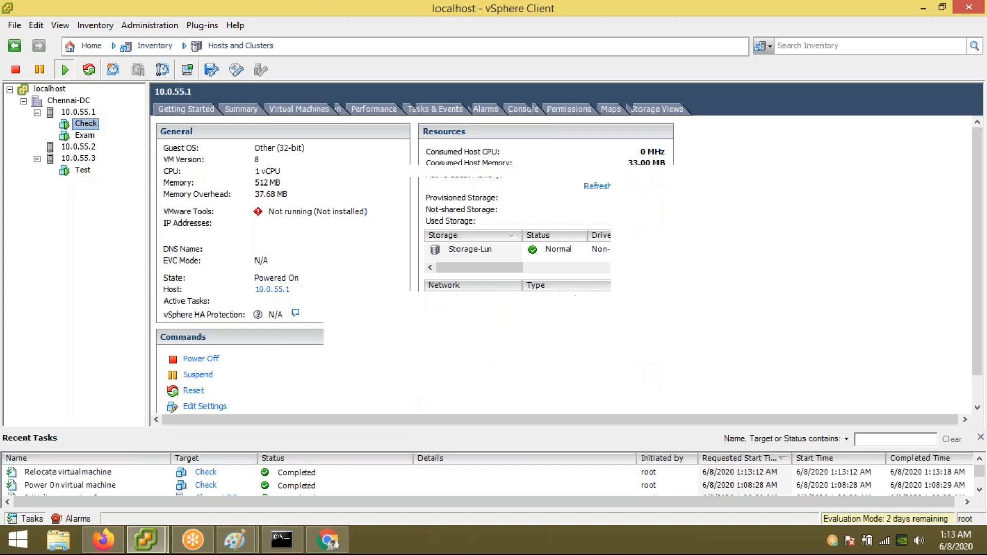
Step: Show host 10.0.55.1's Security Profile firewall list, including vMotion on port 8000 (TCP)
click(502, 108)
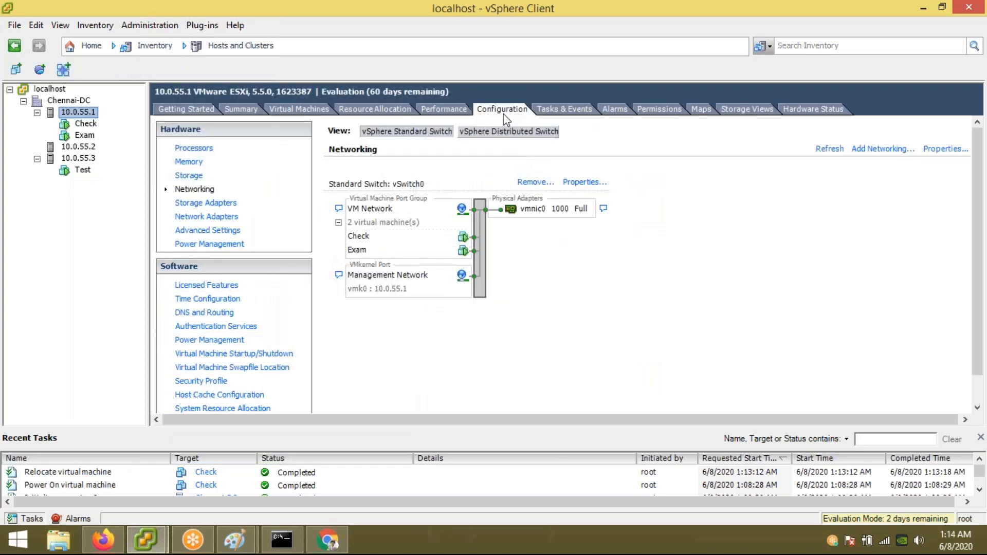
click(201, 383)
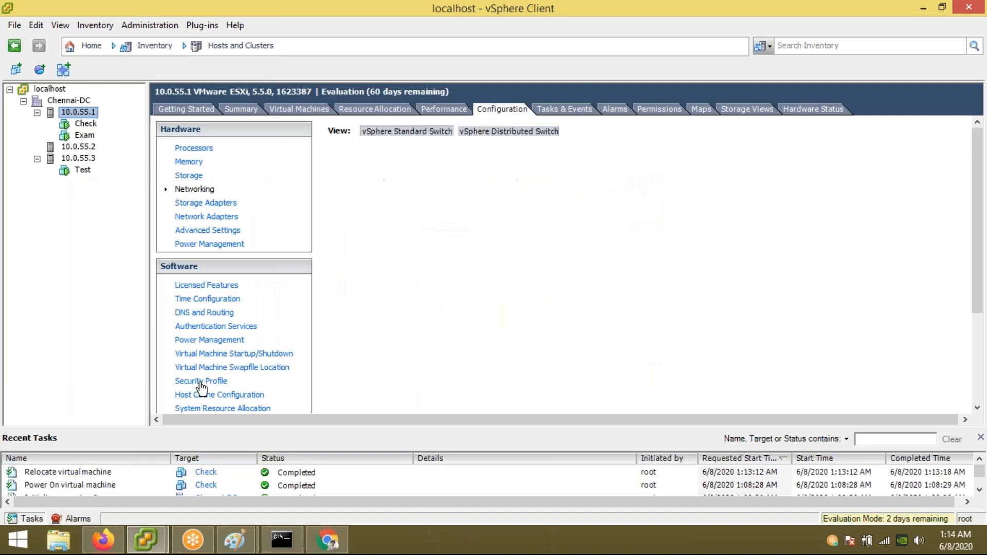
scroll(501, 303, down, 3)
scroll(501, 306, down, 3)
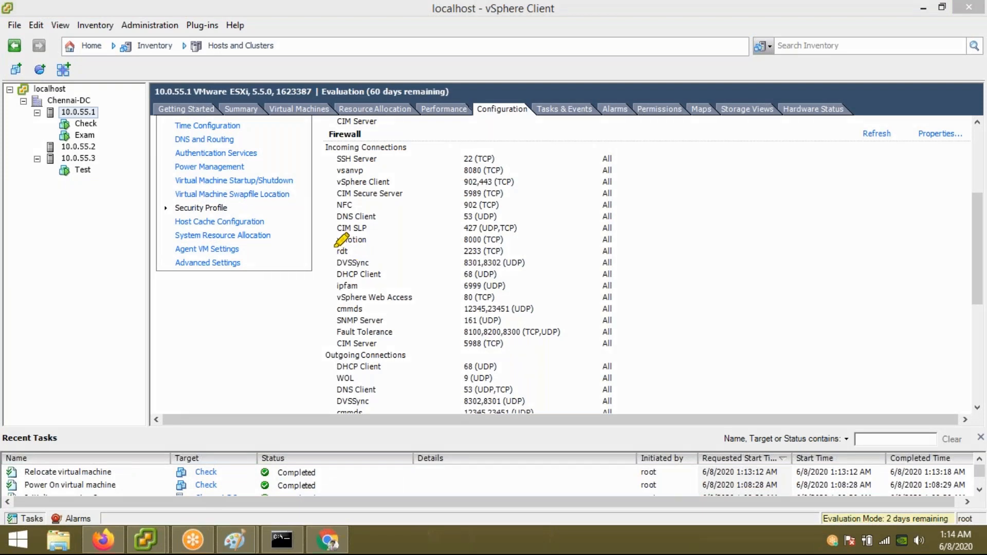
drag(333, 251, 512, 250)
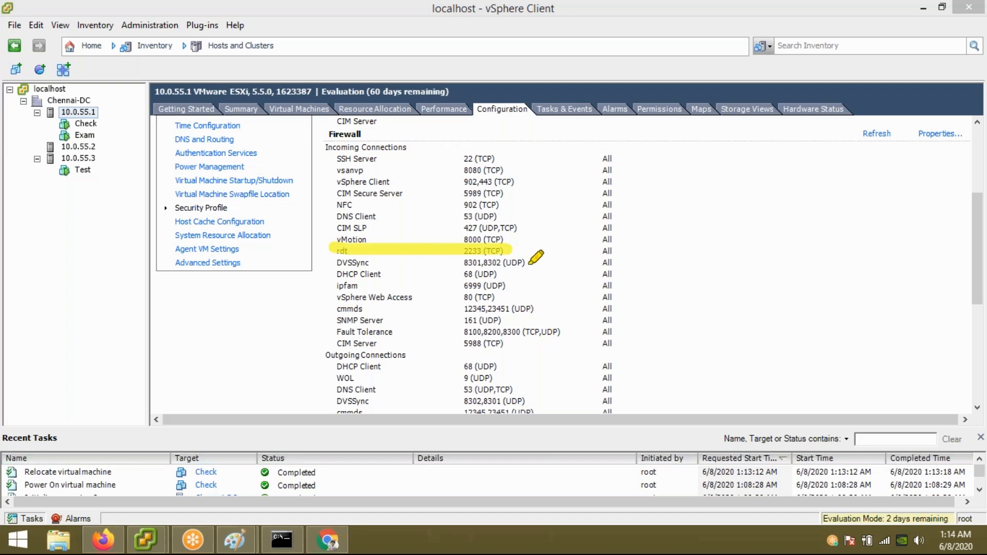
click(594, 13)
click(568, 110)
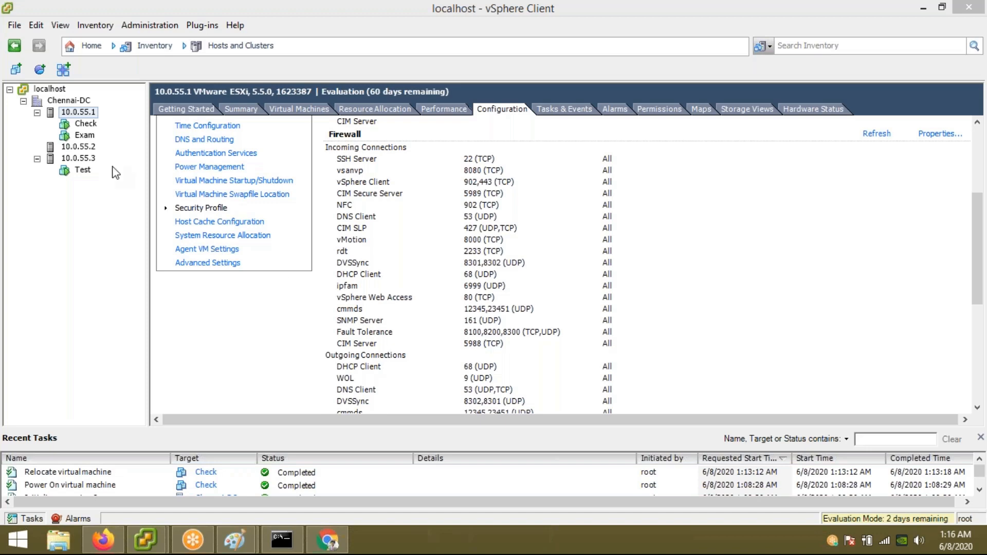
click(319, 537)
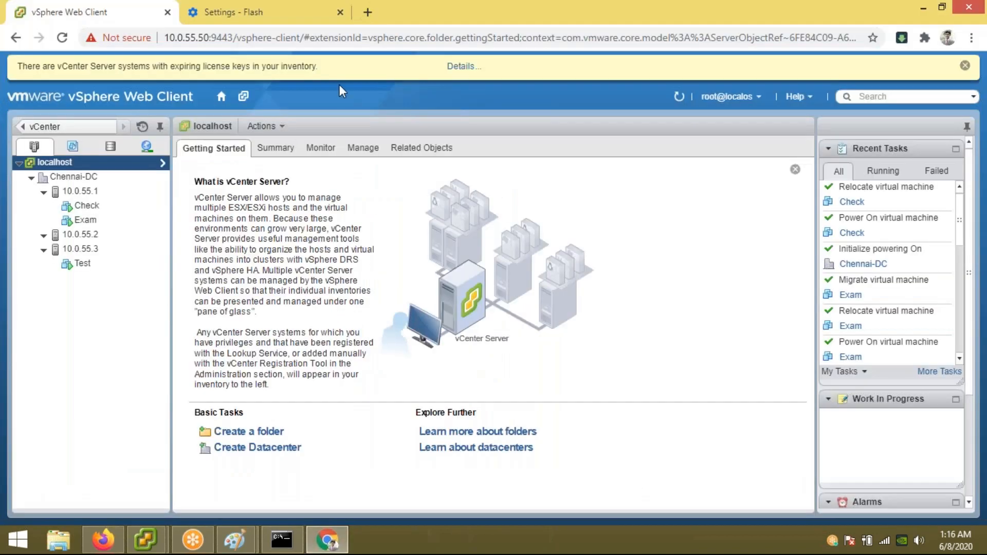
click(315, 21)
click(304, 37)
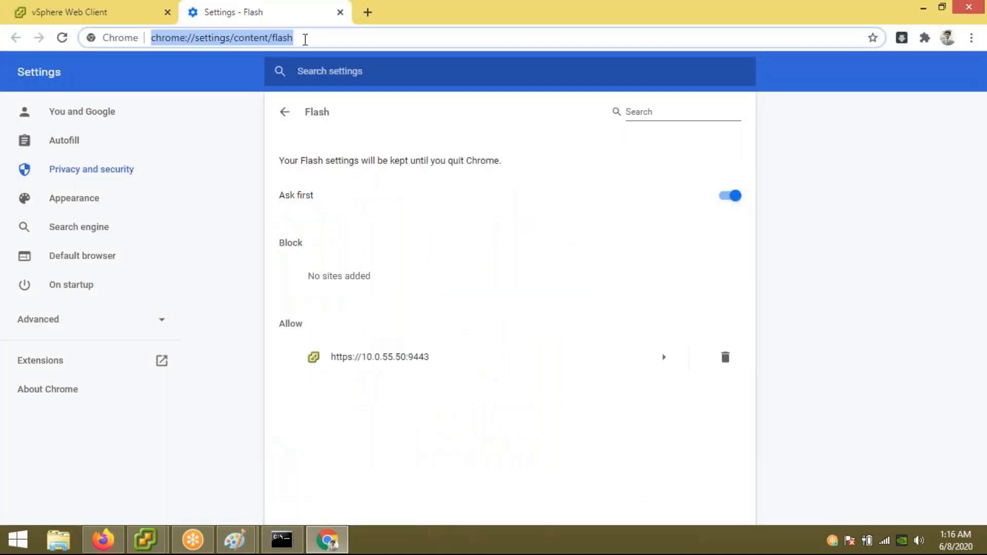
key(BackSpace)
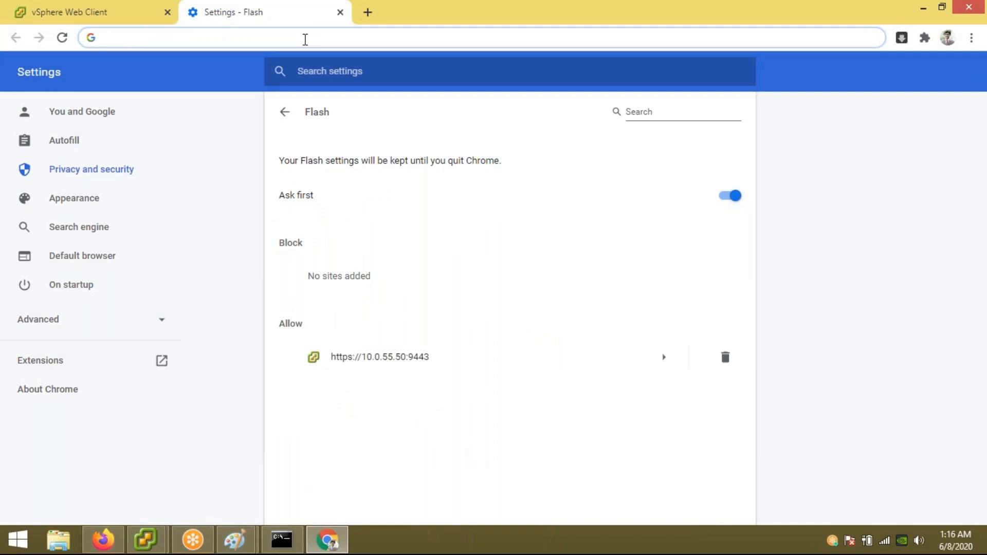
text(https)
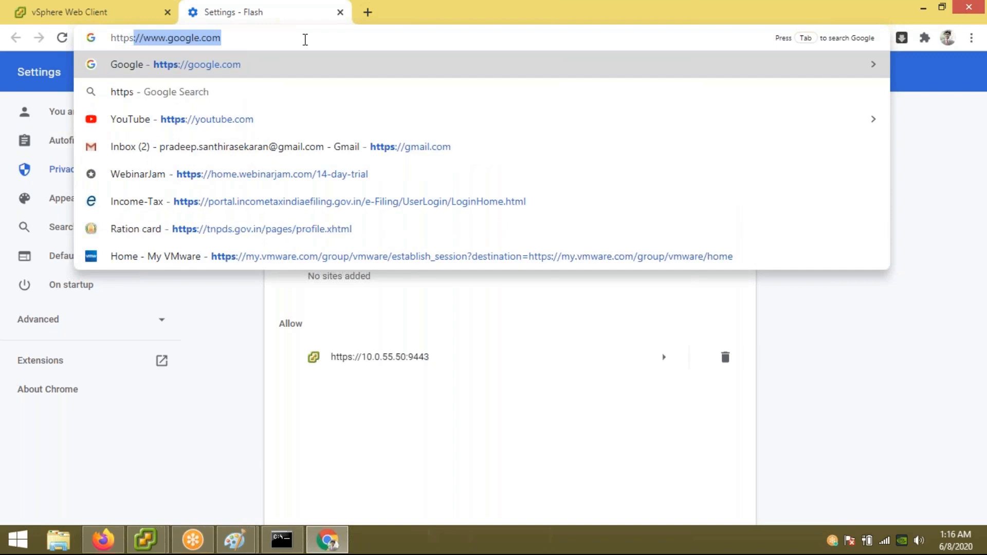
text(://10.0.55.1)
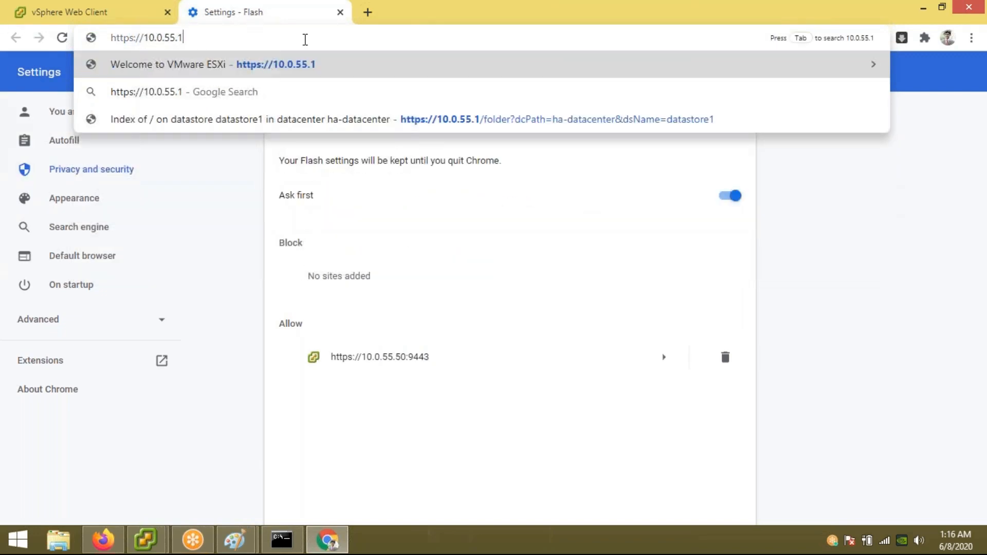
key(Return)
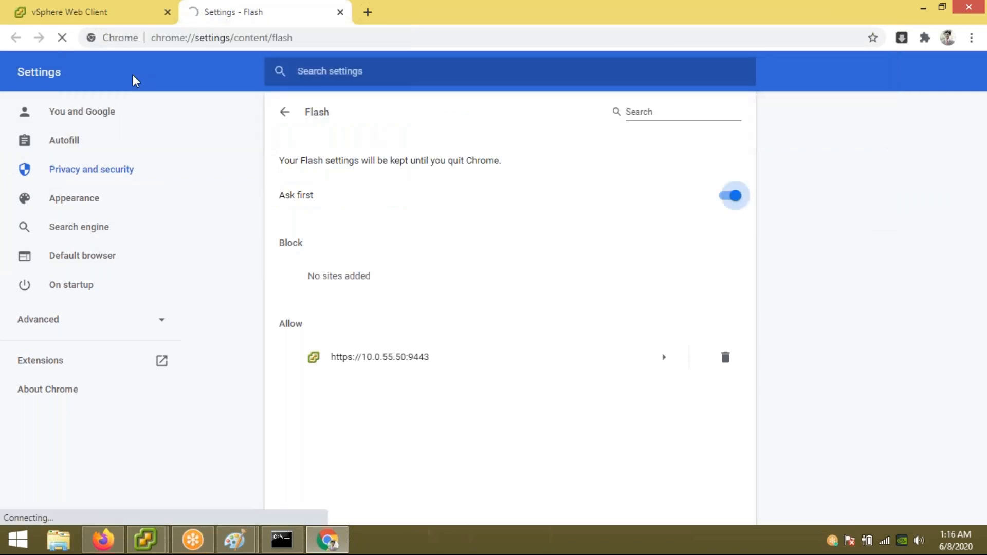
Step: Bypass the certificate warning to reach the ESXi Welcome page, then minimize Chrome
click(306, 399)
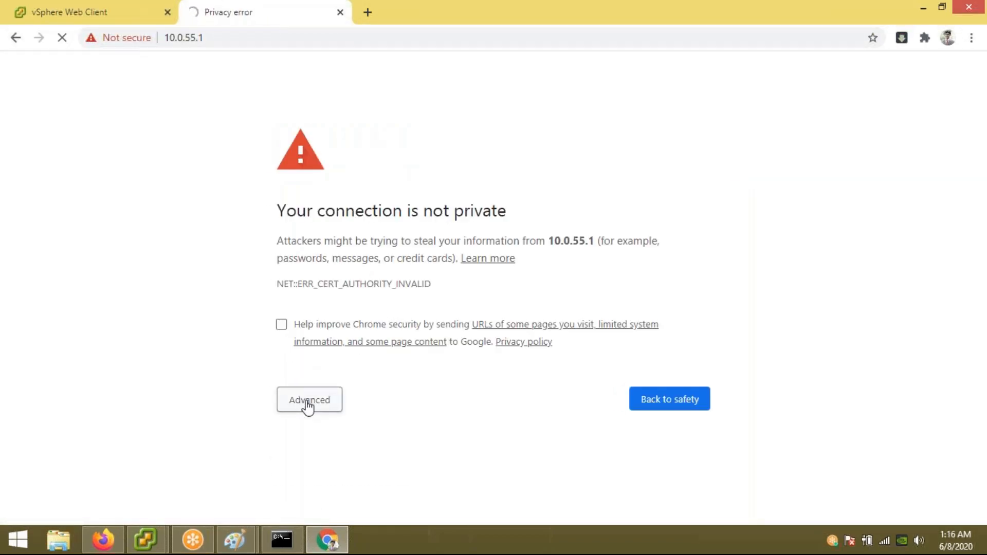
click(328, 511)
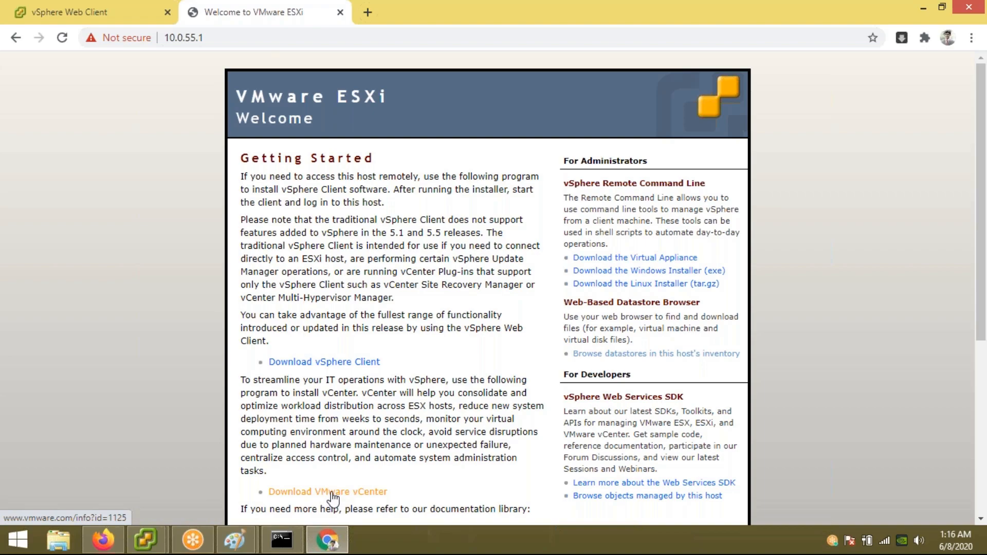
key(super+d)
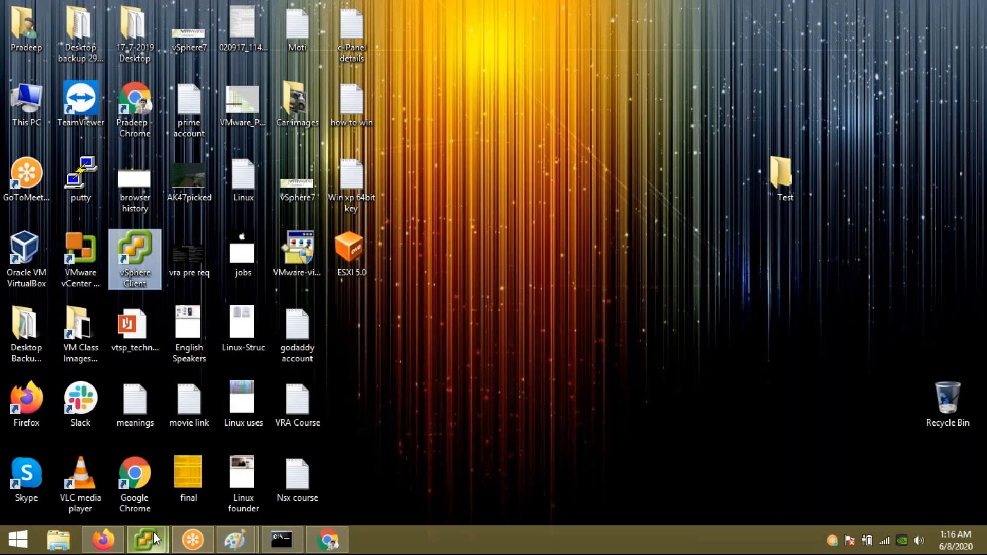
Step: Bring Chrome back briefly, then hide it again to return to the desktop
click(337, 547)
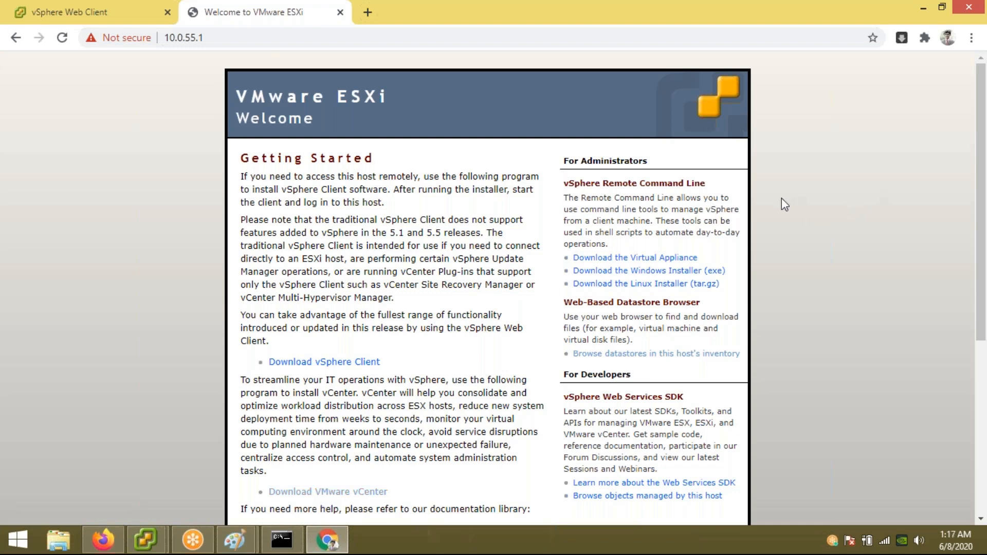
mouse_move(327, 547)
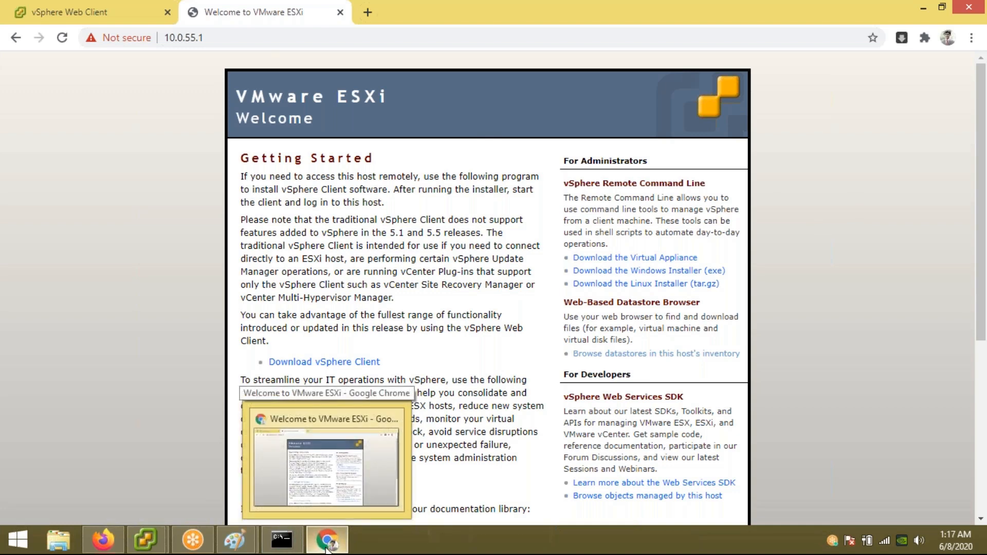
key(super+d)
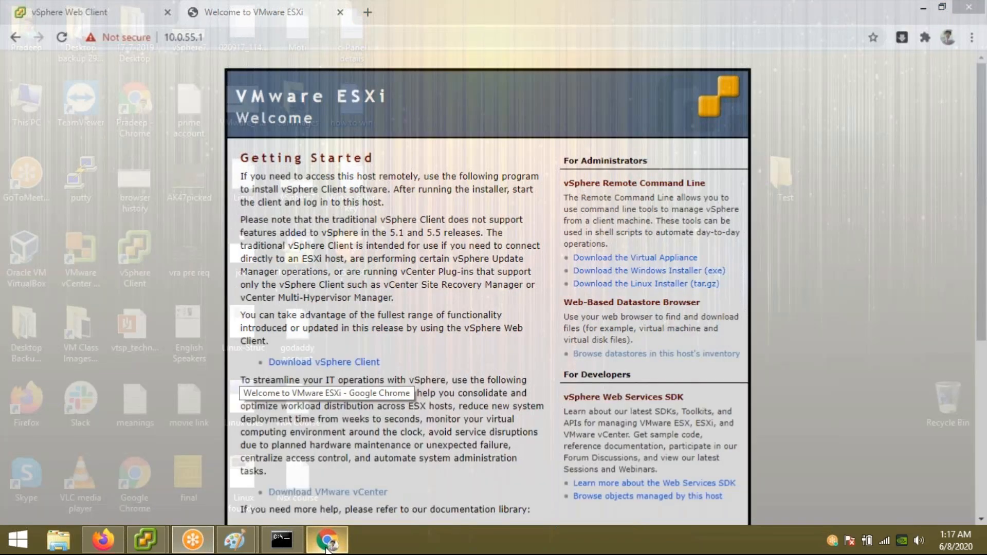
key(super)
key(super)
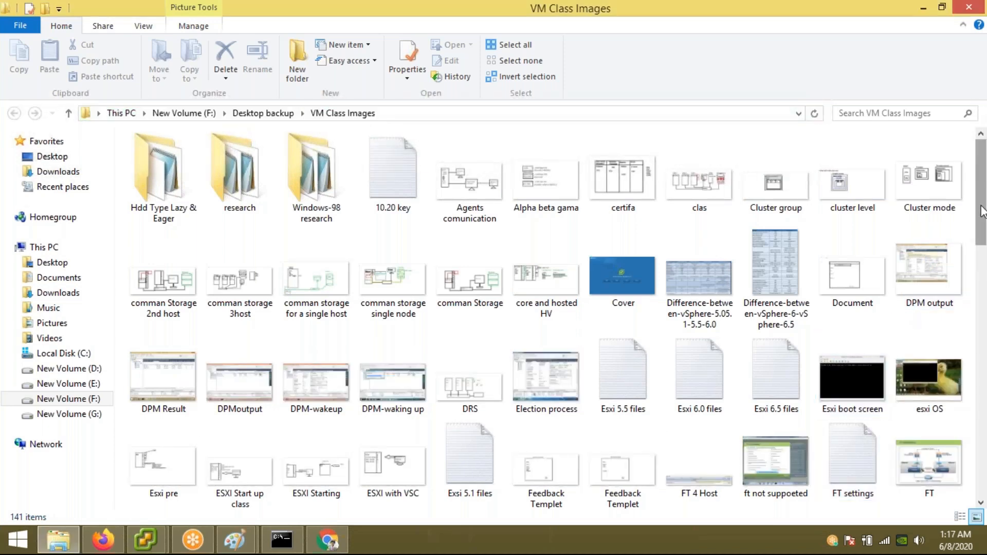
Step: Scroll the VM Class Images folder and open the V Sphere Editor notes file
scroll(980, 243, down, 3)
drag(981, 243, 984, 311)
scroll(933, 347, down, 4)
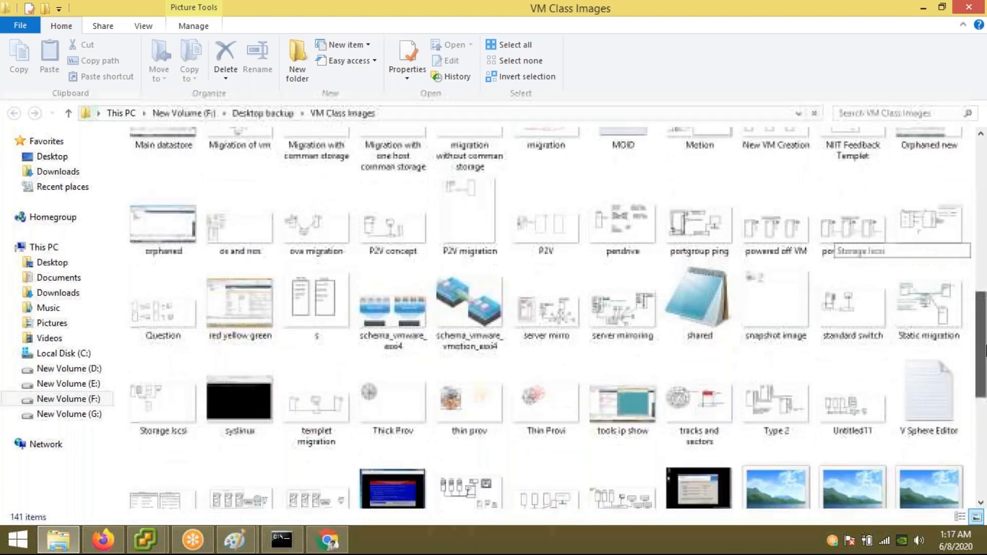
double_click(933, 347)
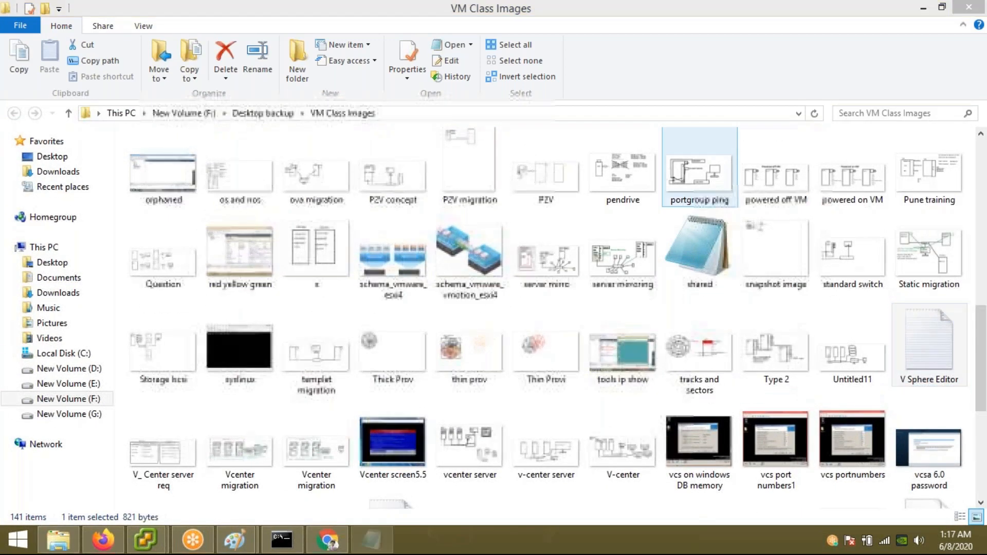
Step: Maximize the notes and highlight the Essentials, Essential Plus, Standard and Advanced headings and vMotion
click(546, 81)
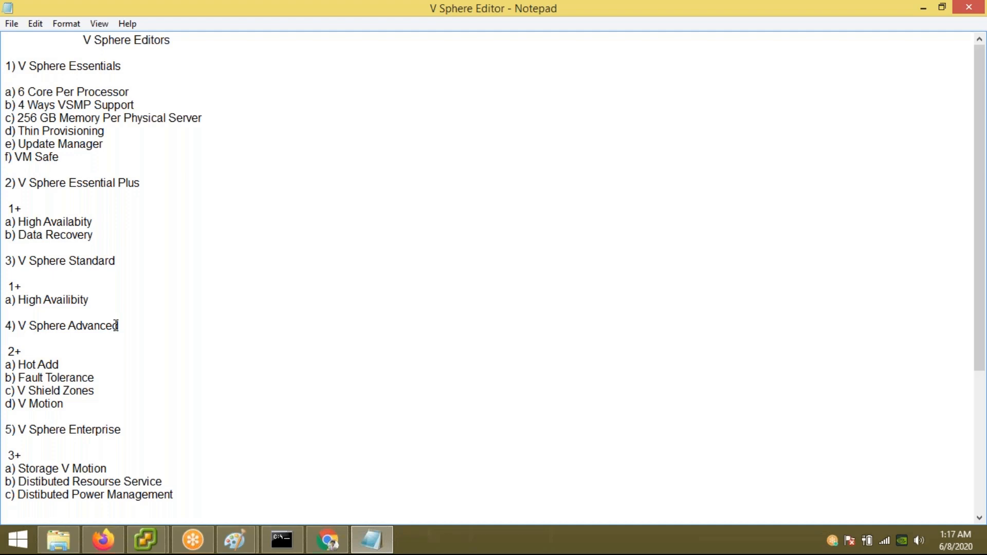
drag(120, 326, 26, 337)
drag(62, 405, 14, 406)
click(182, 371)
drag(130, 62, 35, 56)
drag(153, 183, 5, 190)
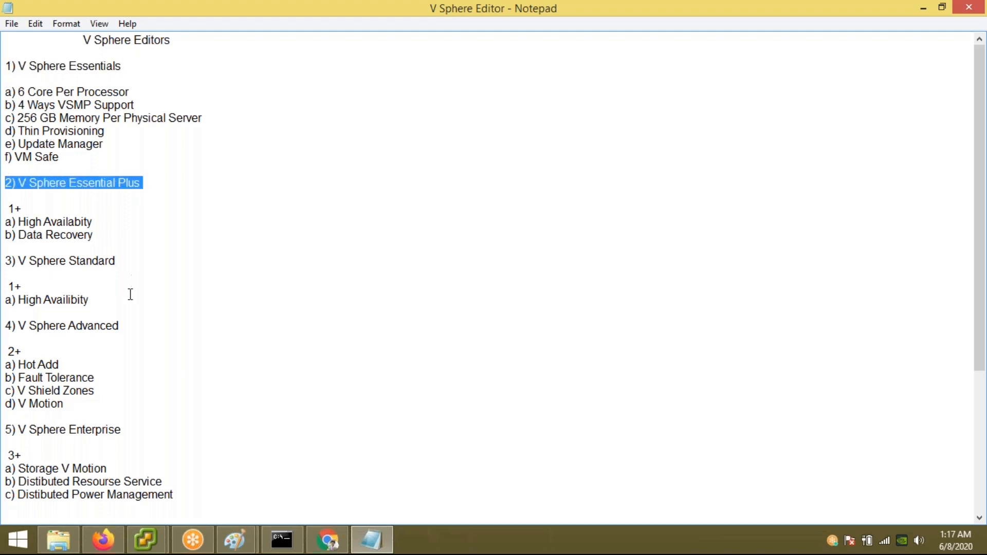
drag(130, 261, 7, 247)
drag(143, 324, 8, 319)
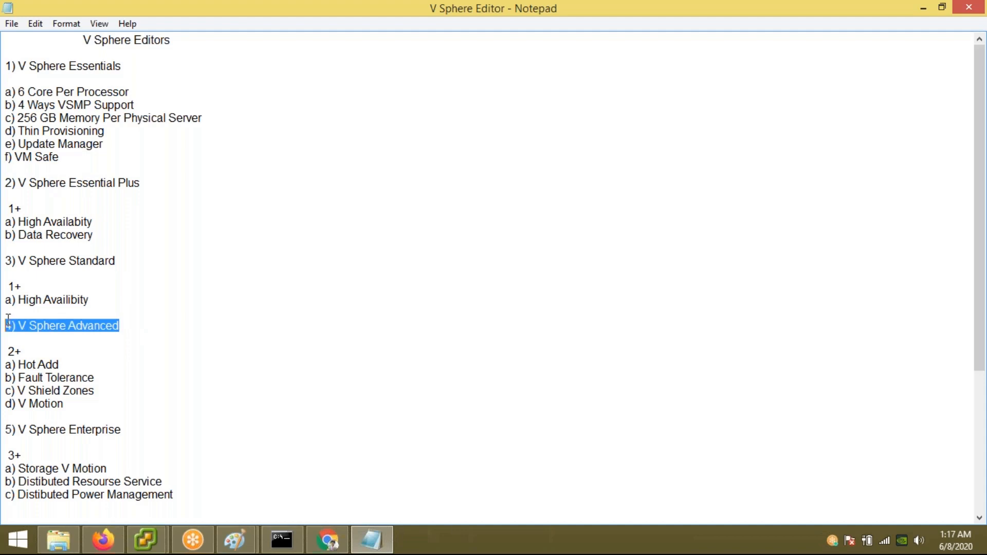
click(130, 338)
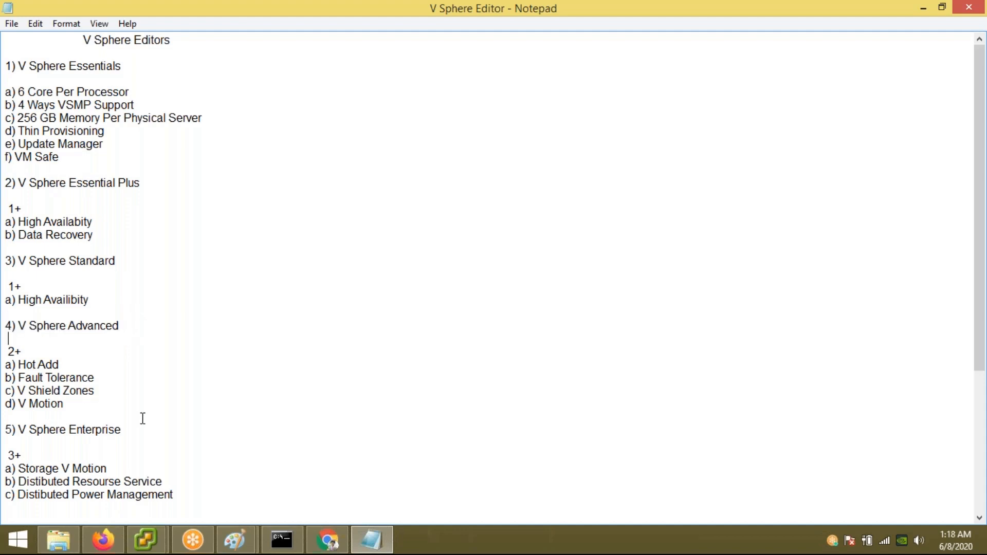
drag(132, 427, 5, 404)
click(218, 431)
Step: Further down, highlight the Enterprise Plus, Enterprise and Advanced headings and Storage vMotion
scroll(217, 430, down, 3)
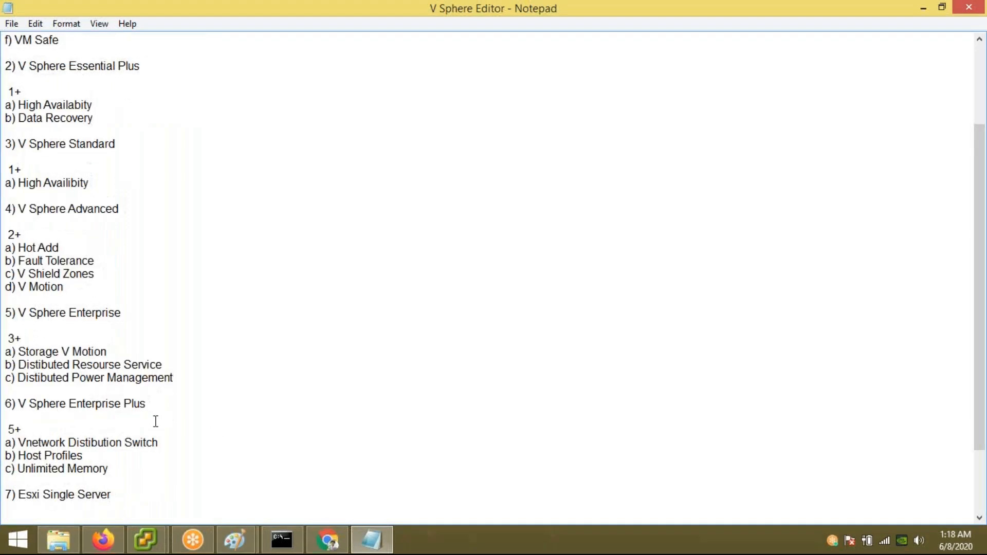
drag(149, 402, 7, 398)
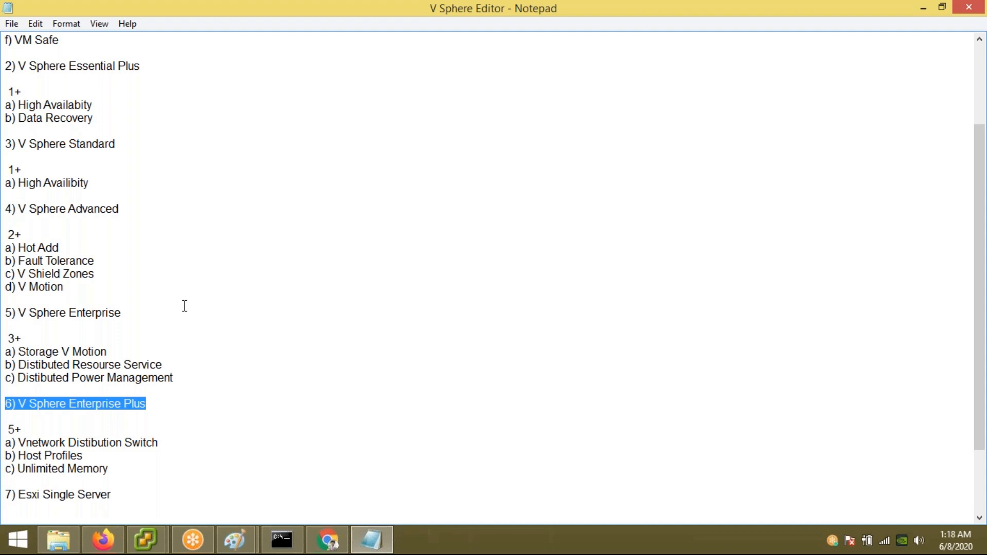
drag(123, 314, 7, 316)
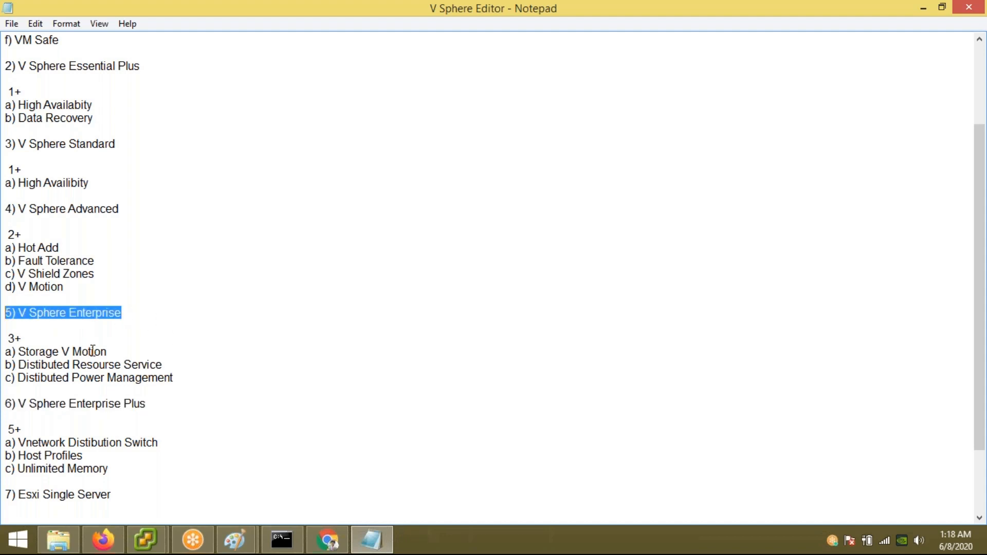
drag(107, 351, 17, 351)
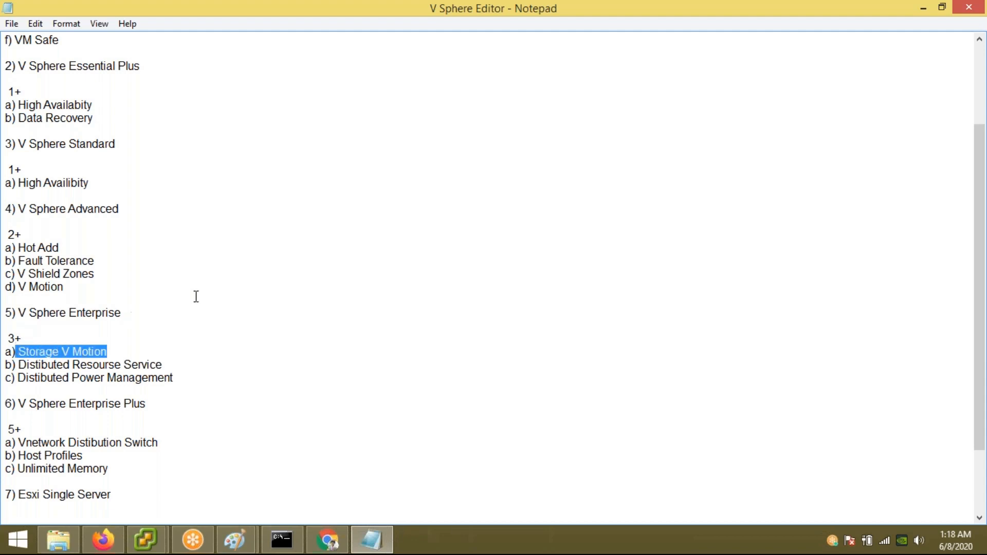
click(229, 285)
drag(138, 207, 8, 209)
click(282, 228)
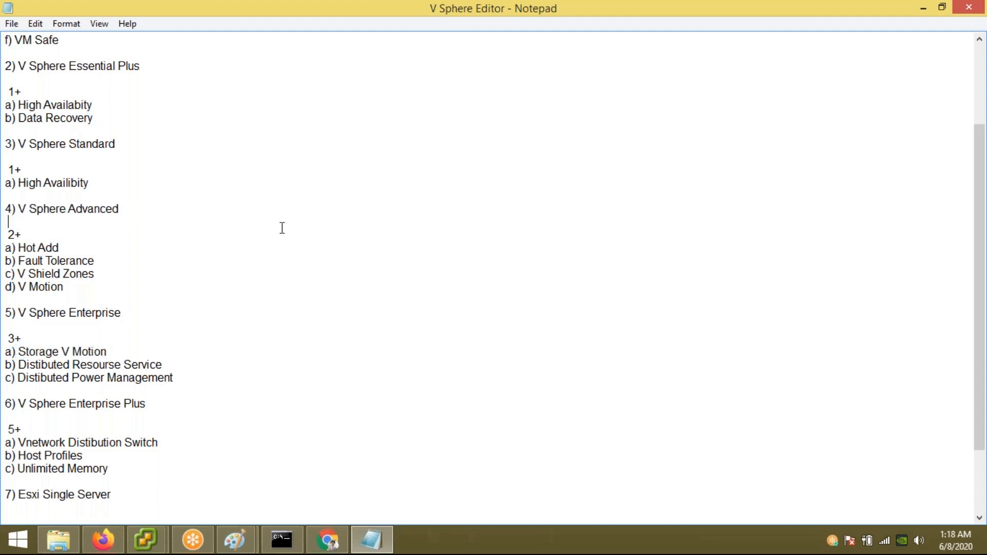
drag(980, 279, 980, 149)
Step: Restore the Notepad and VM Class Images windows and bring the Paint lab diagram forward
double_click(653, 5)
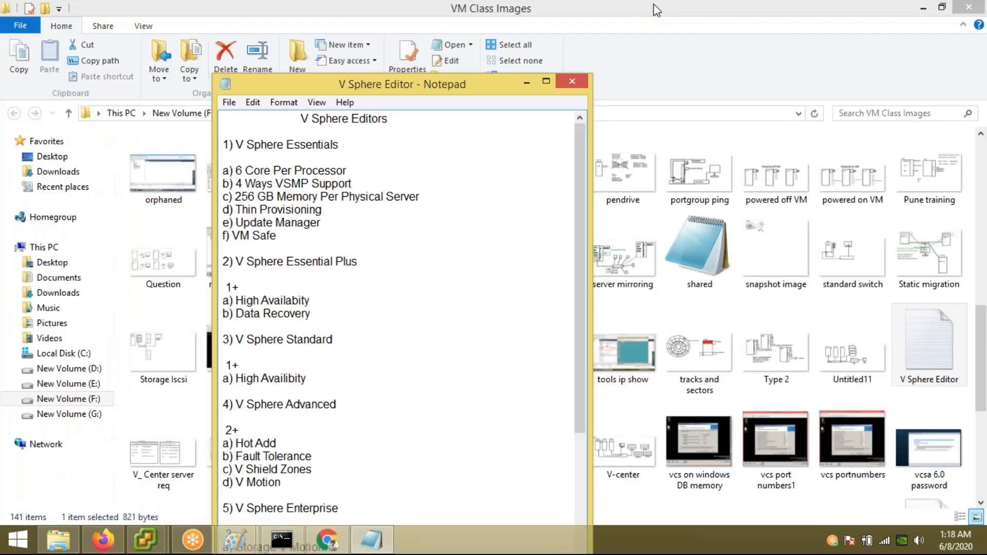
click(640, 21)
double_click(639, 16)
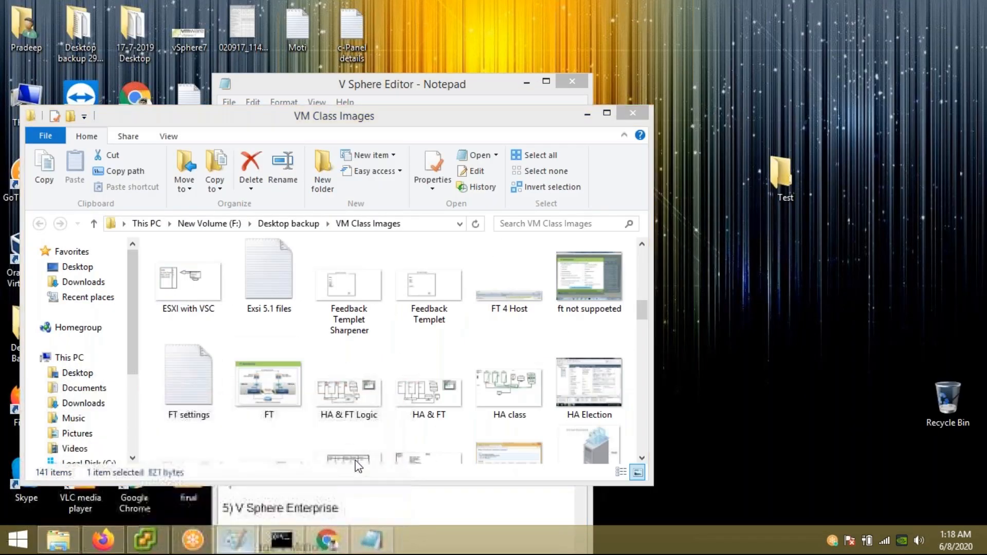
click(235, 541)
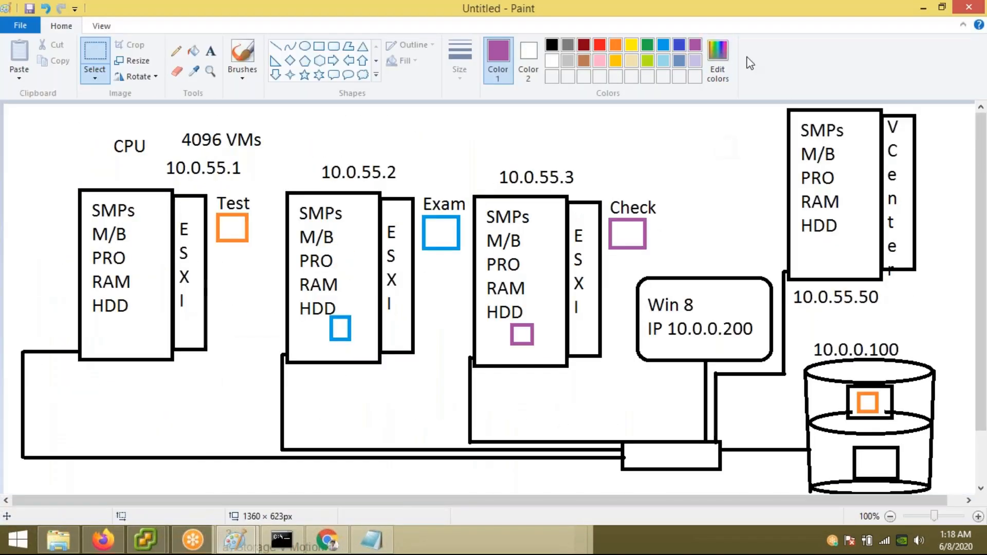
click(724, 22)
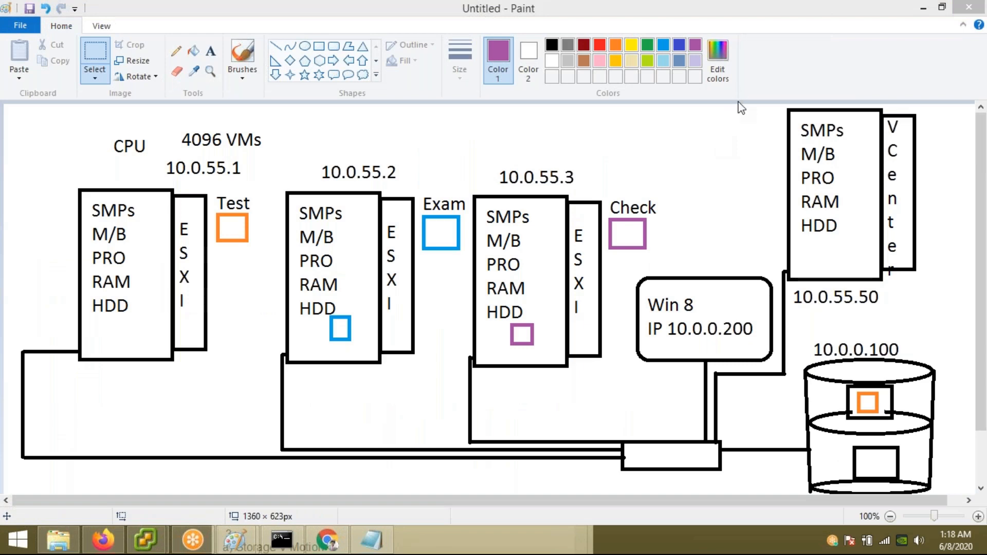